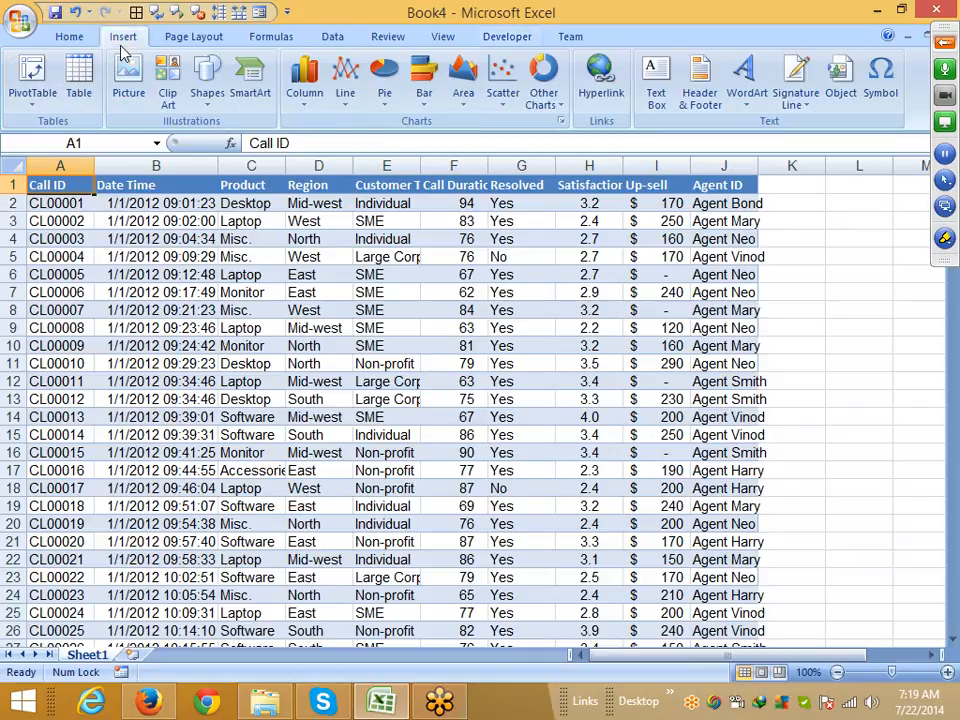
# Step: Create a PivotTable from the Sheet1 range A1:J14833 on a new worksheet
pyautogui.click(38, 96)
pyautogui.click(60, 126)
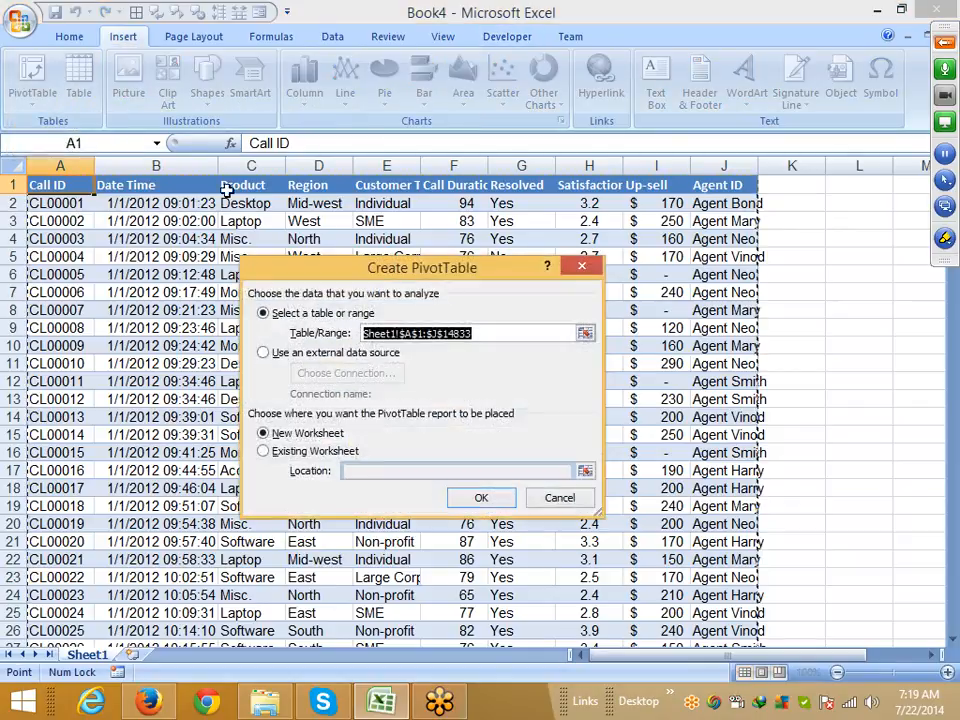
pyautogui.click(482, 499)
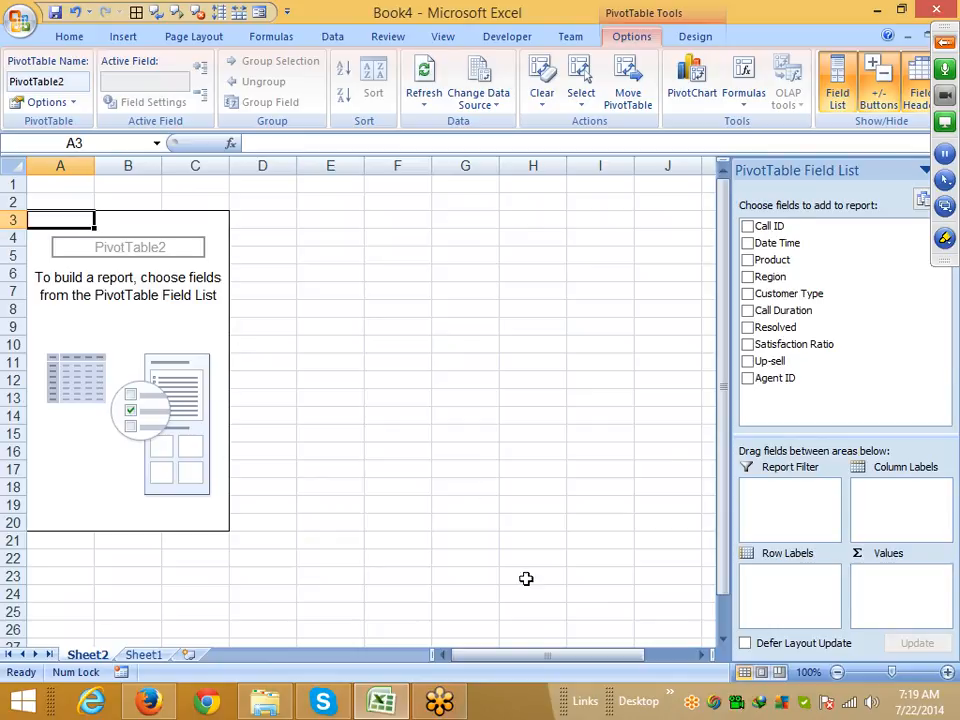
# Step: Lay out the pivot table with Region as row labels, Resolved as column labels and Count of Customer Type as values
pyautogui.moveTo(784, 279); pyautogui.dragTo(761, 499)
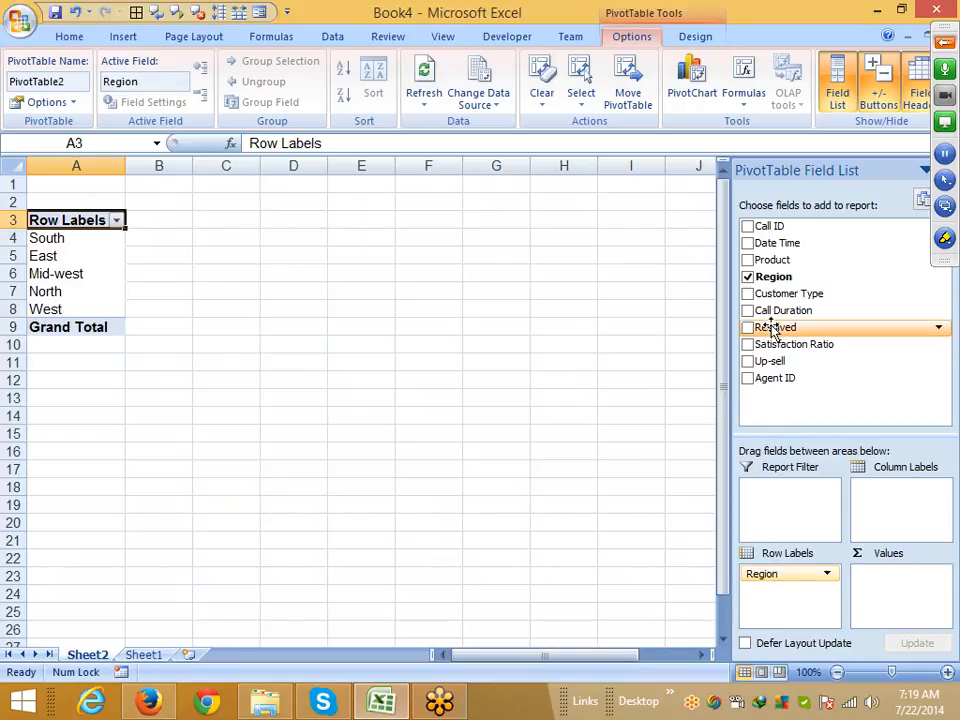
pyautogui.moveTo(728, 328); pyautogui.dragTo(900, 495)
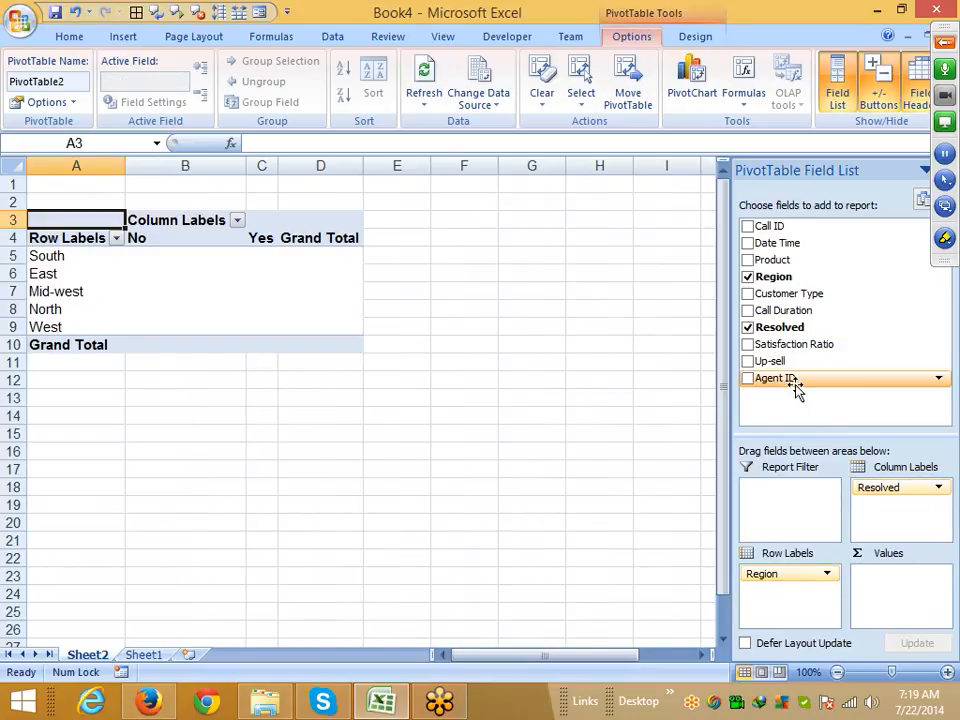
pyautogui.moveTo(782, 364); pyautogui.dragTo(883, 562)
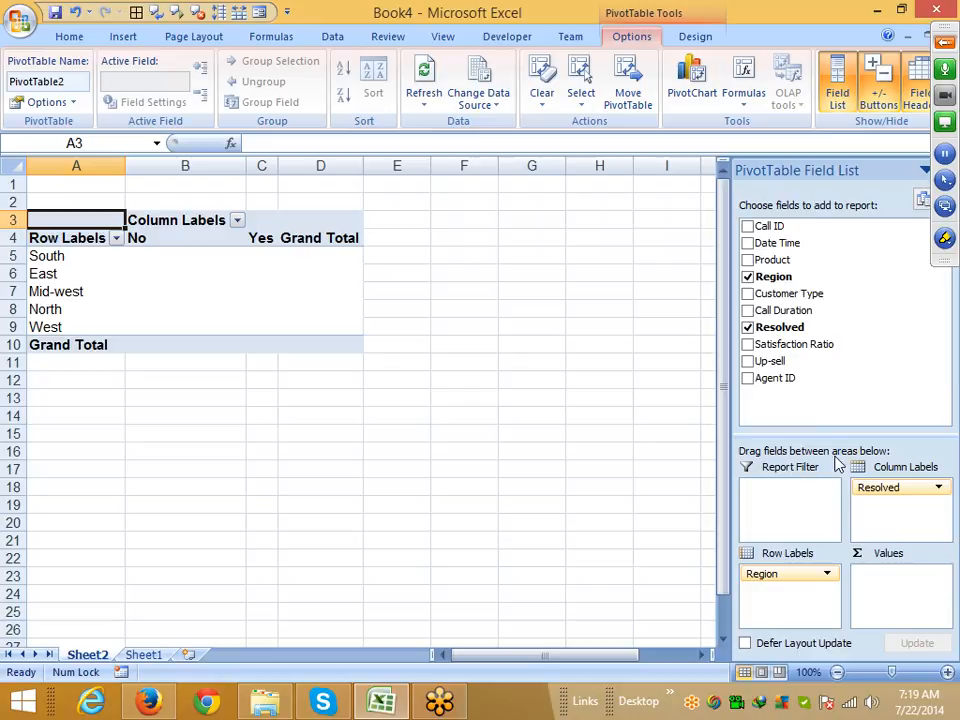
pyautogui.moveTo(789, 293); pyautogui.dragTo(905, 598)
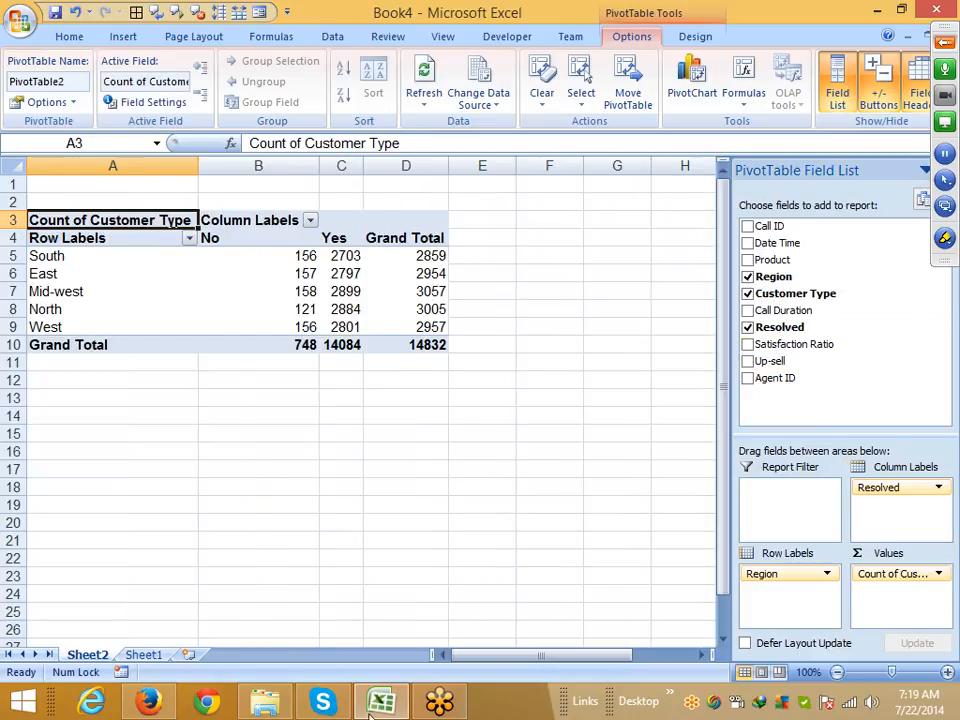
# Step: Add a new worksheet, Sheet3, and move the pivot table from Sheet2 to its cell A1
pyautogui.click(188, 654)
pyautogui.click(135, 656)
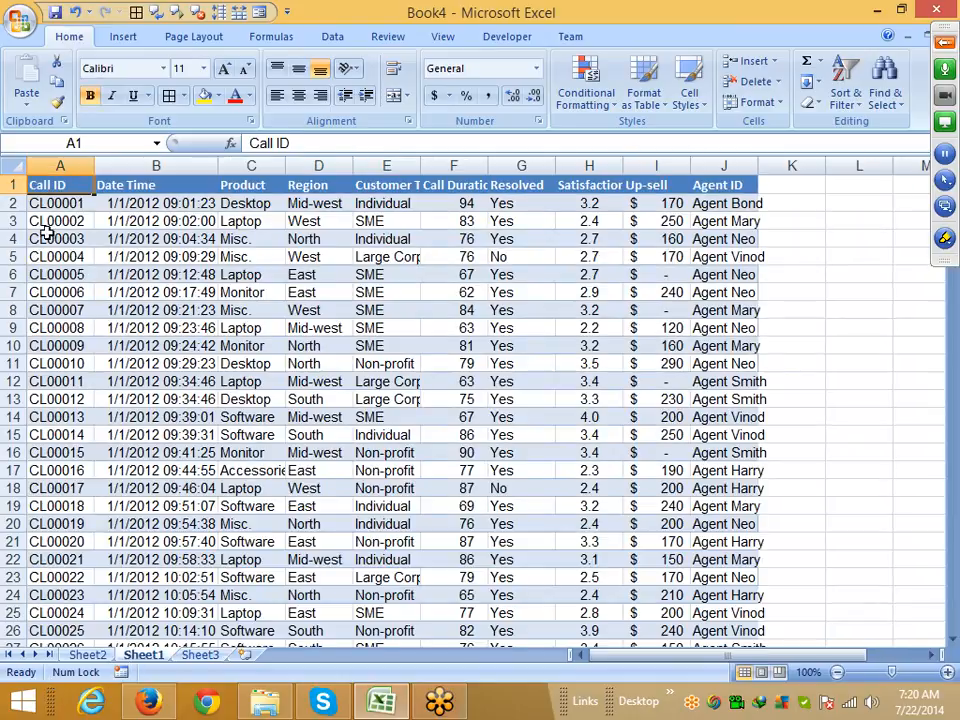
pyautogui.click(88, 655)
pyautogui.click(341, 273)
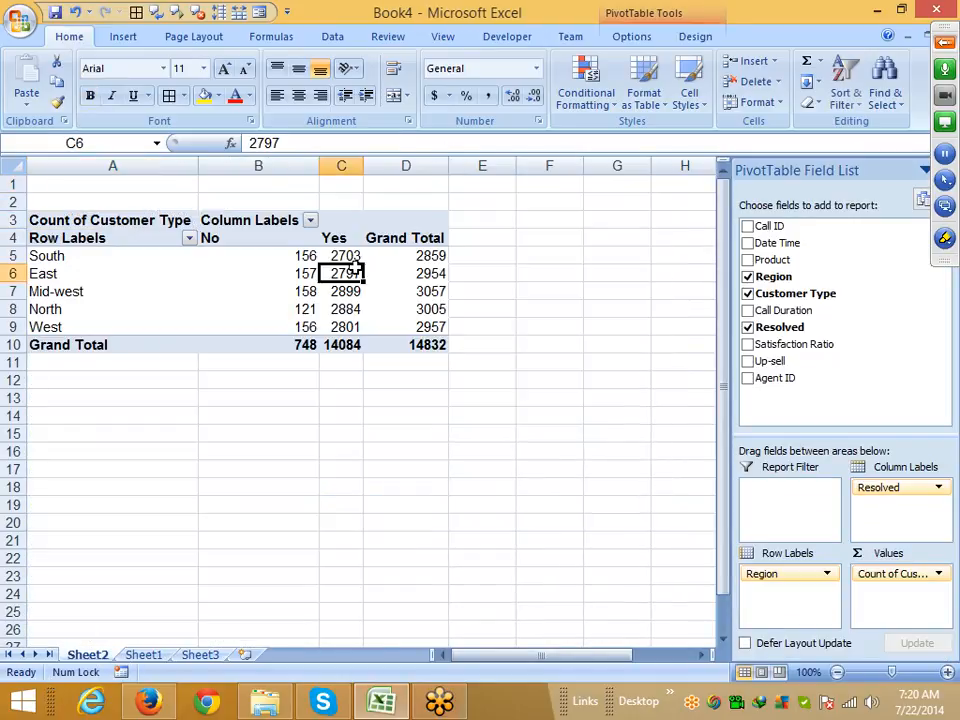
pyautogui.click(690, 13)
pyautogui.click(627, 80)
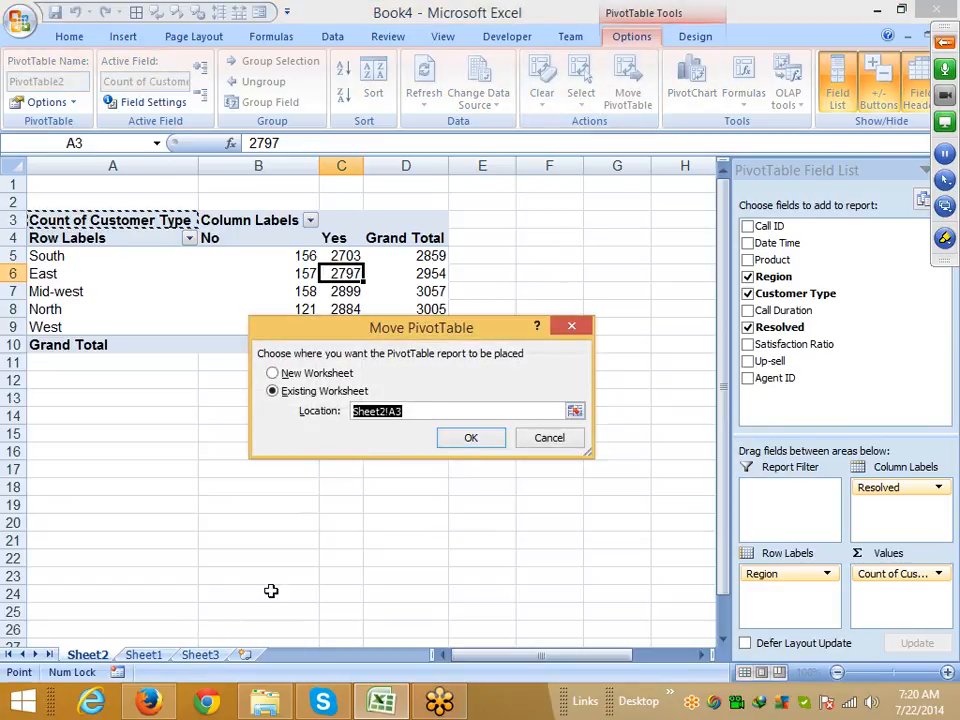
pyautogui.click(214, 655)
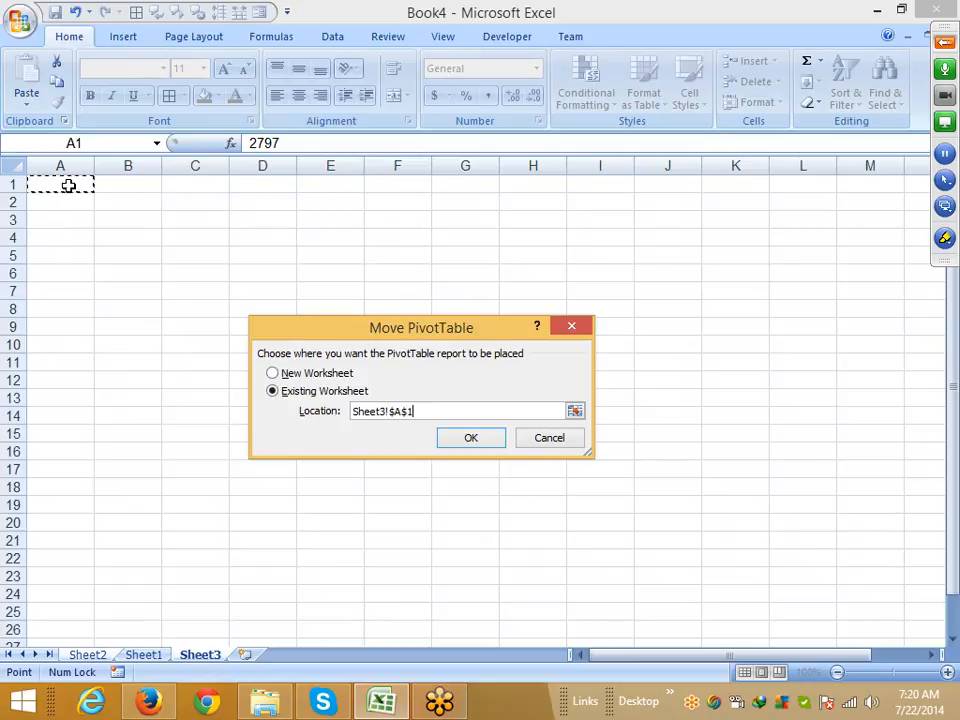
pyautogui.click(486, 440)
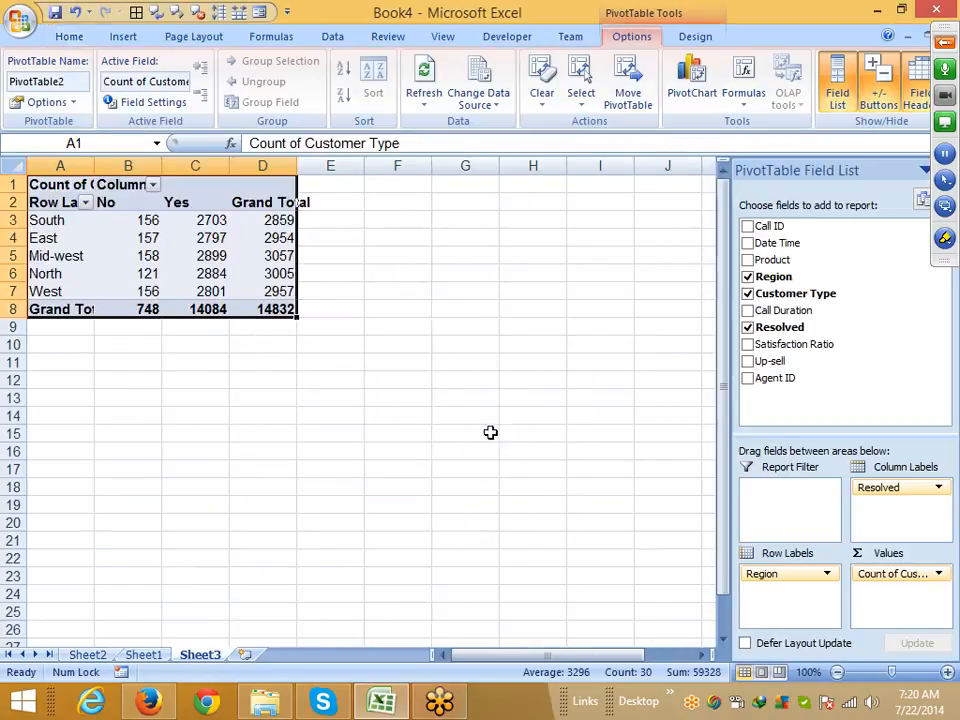
pyautogui.click(944, 42)
pyautogui.click(690, 47)
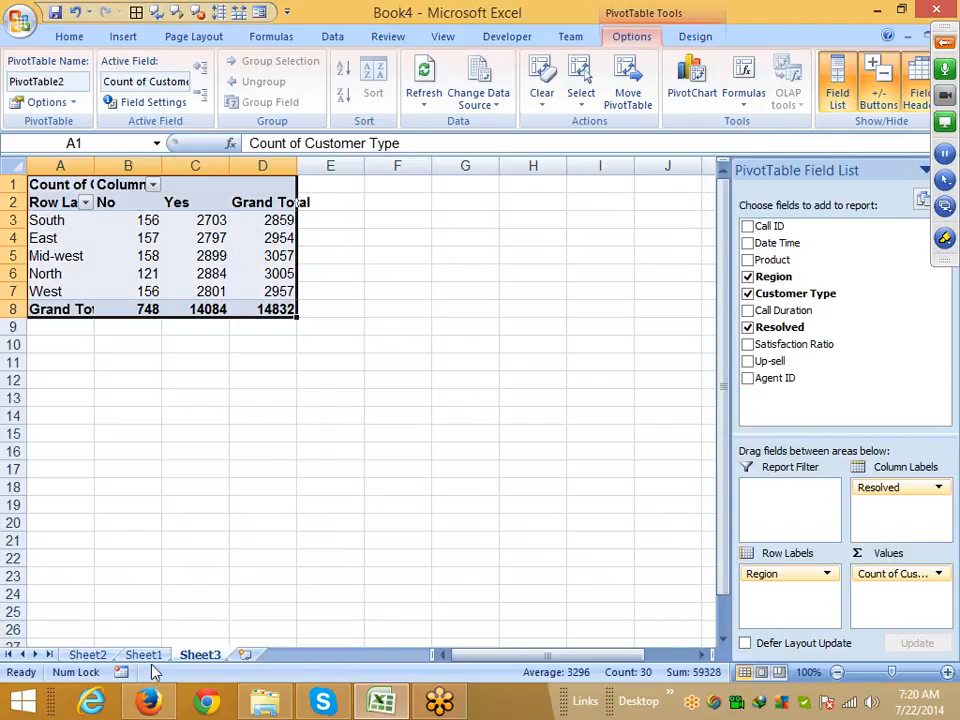
pyautogui.click(145, 655)
pyautogui.click(195, 656)
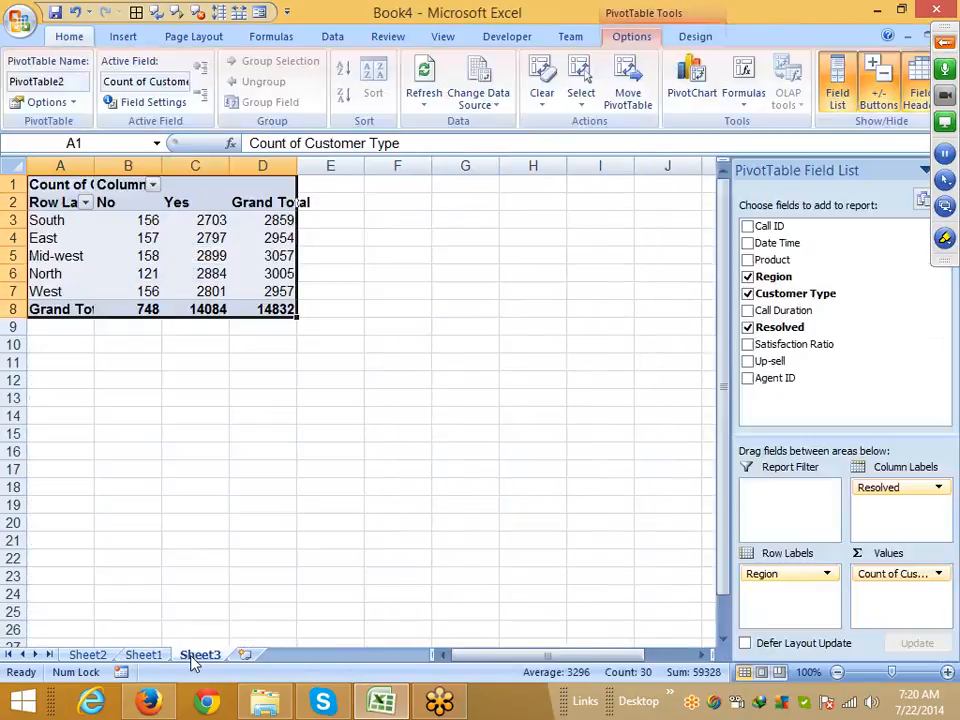
pyautogui.click(100, 657)
# Step: Create a second PivotTable from the Sheet1 data range, placed on the existing Sheet3 at cell G1
pyautogui.click(143, 658)
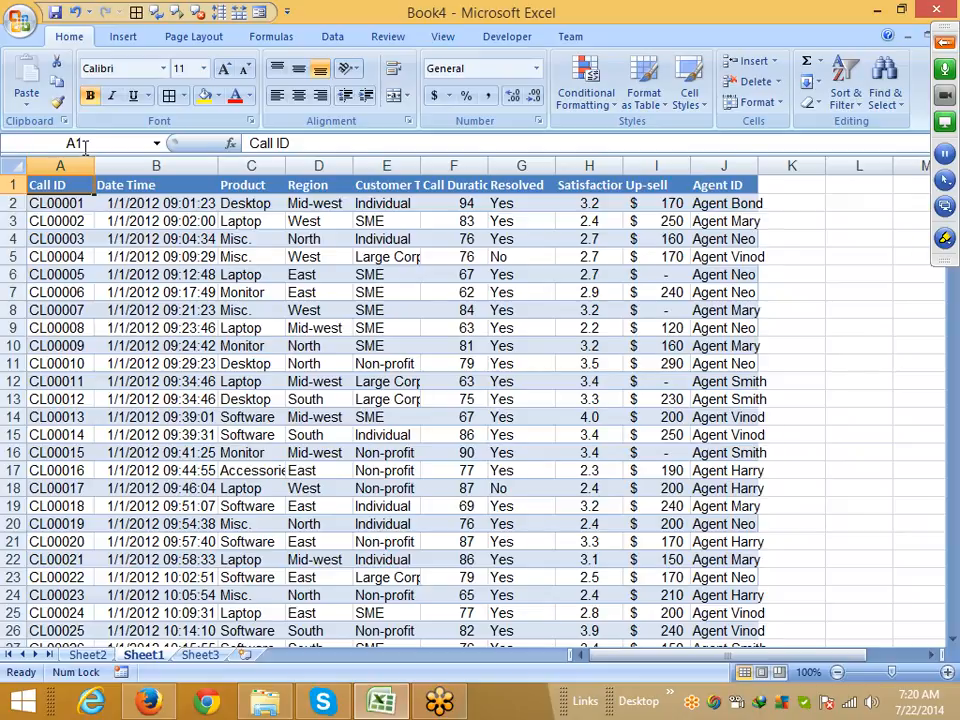
pyautogui.click(122, 37)
pyautogui.click(32, 95)
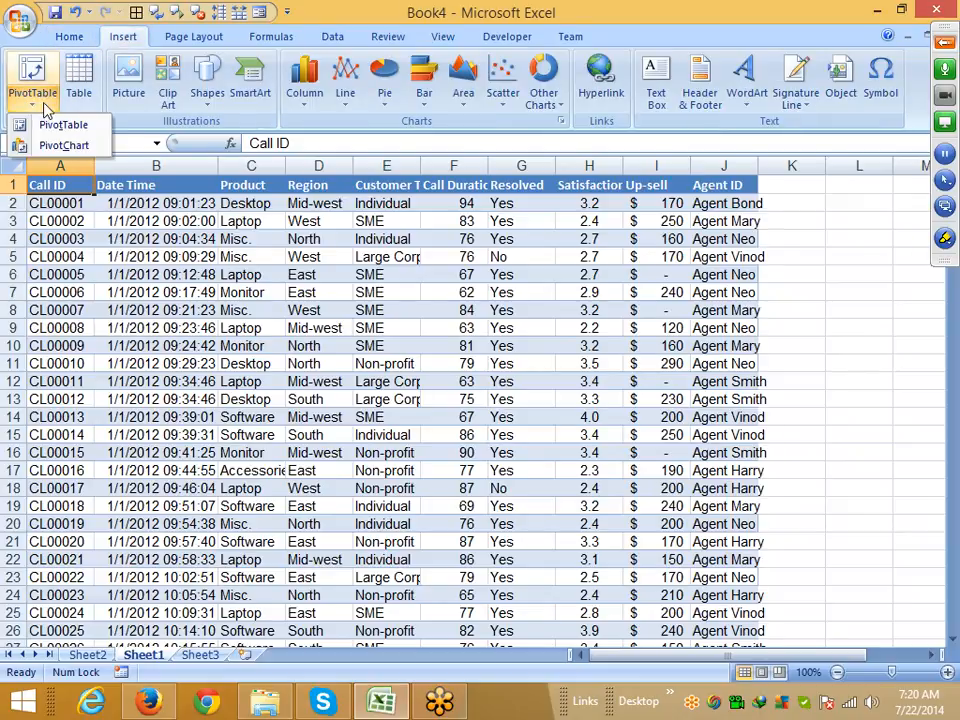
pyautogui.click(62, 125)
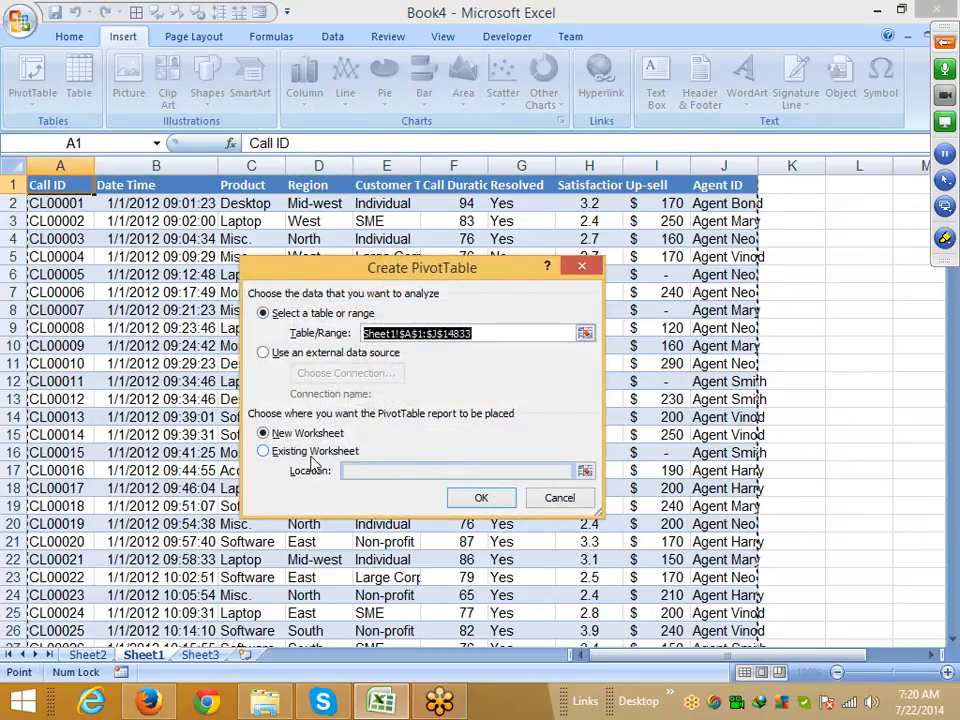
pyautogui.click(262, 451)
pyautogui.click(218, 655)
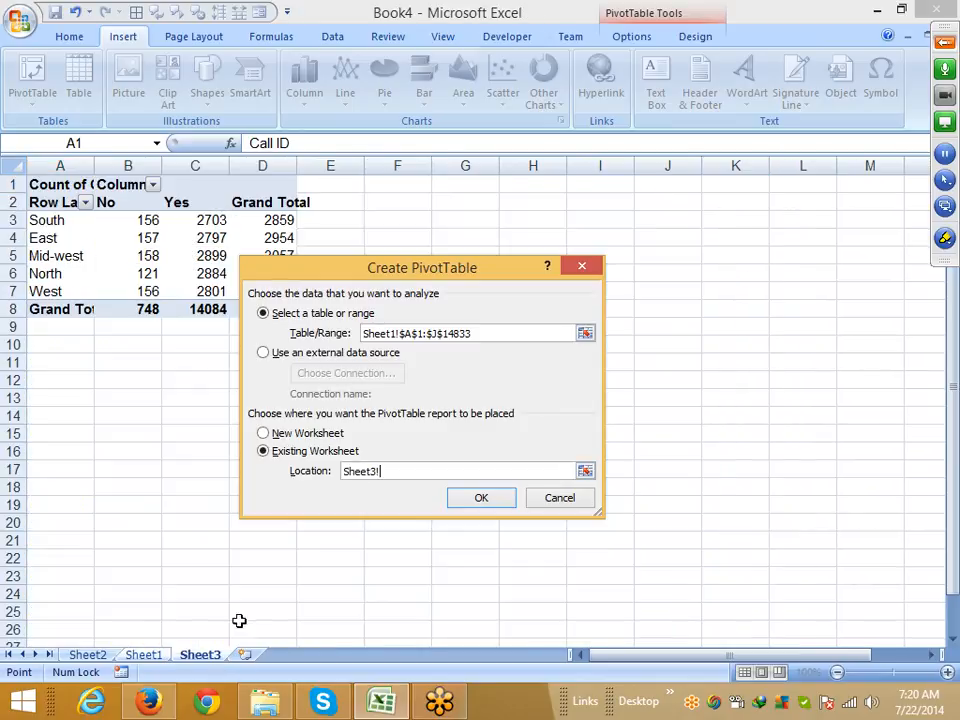
pyautogui.click(439, 183)
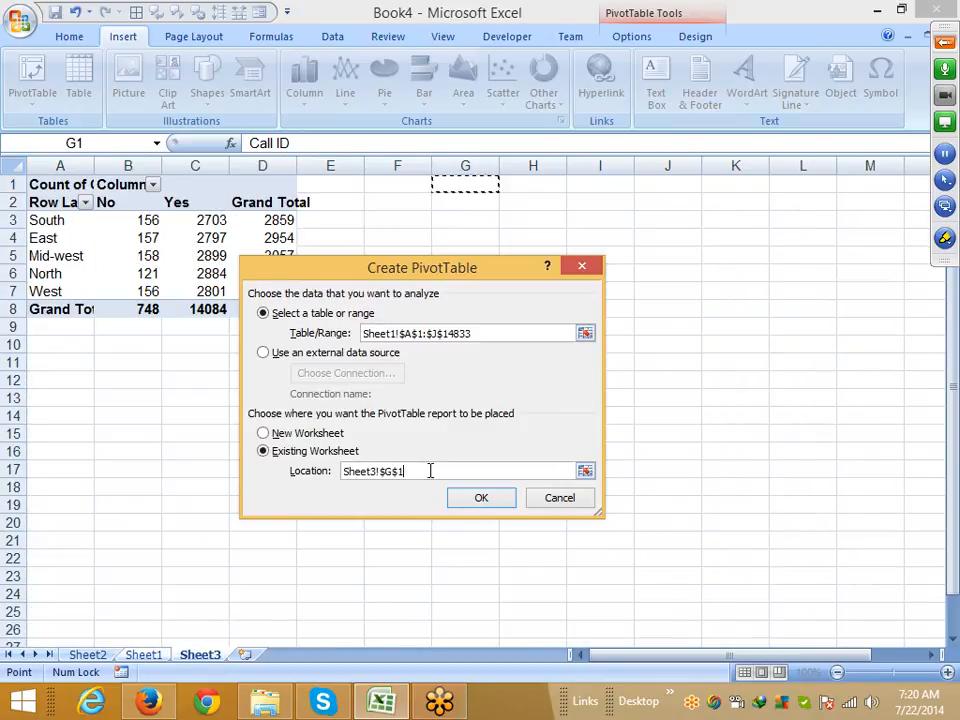
pyautogui.click(485, 498)
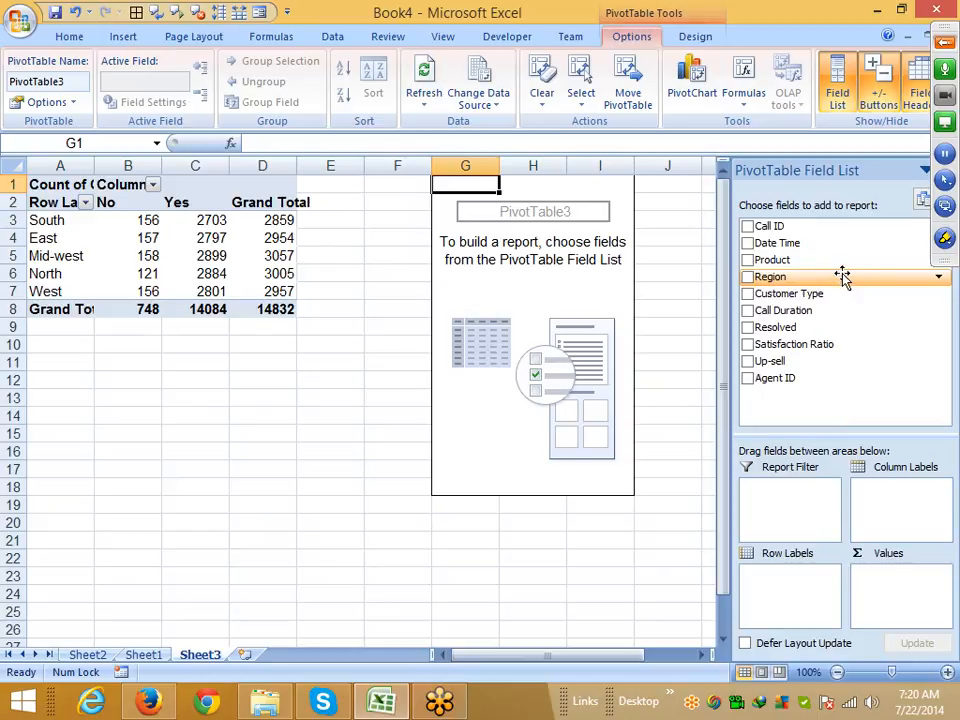
# Step: Lay out the second pivot table with Product as row labels and Sum of Up-sell as values
pyautogui.moveTo(842, 262); pyautogui.dragTo(808, 598)
pyautogui.moveTo(770, 361); pyautogui.dragTo(895, 624)
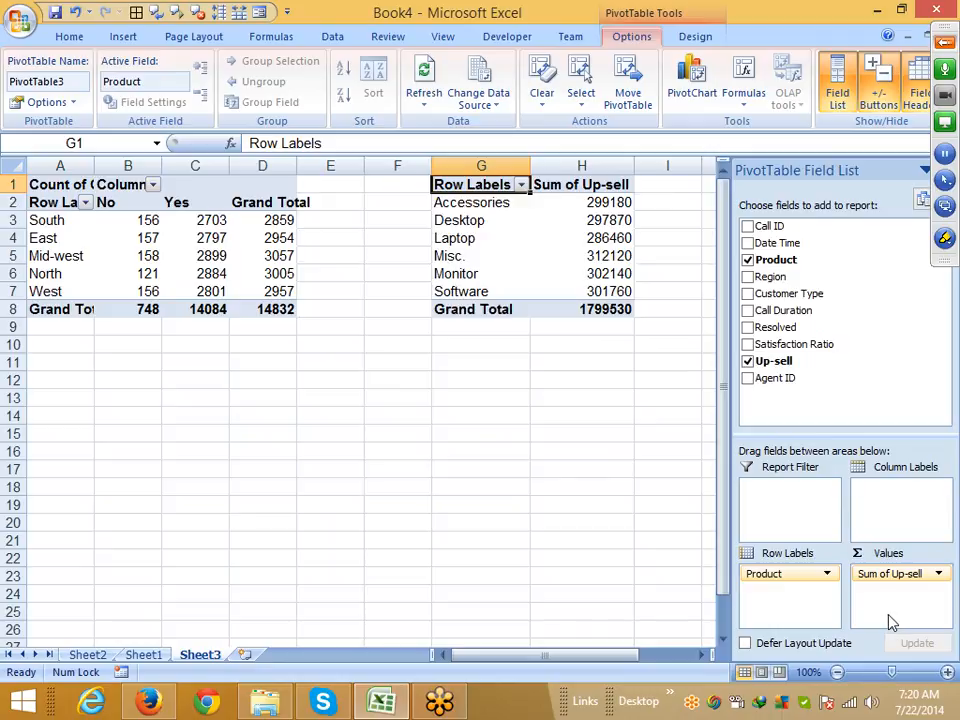
pyautogui.click(178, 272)
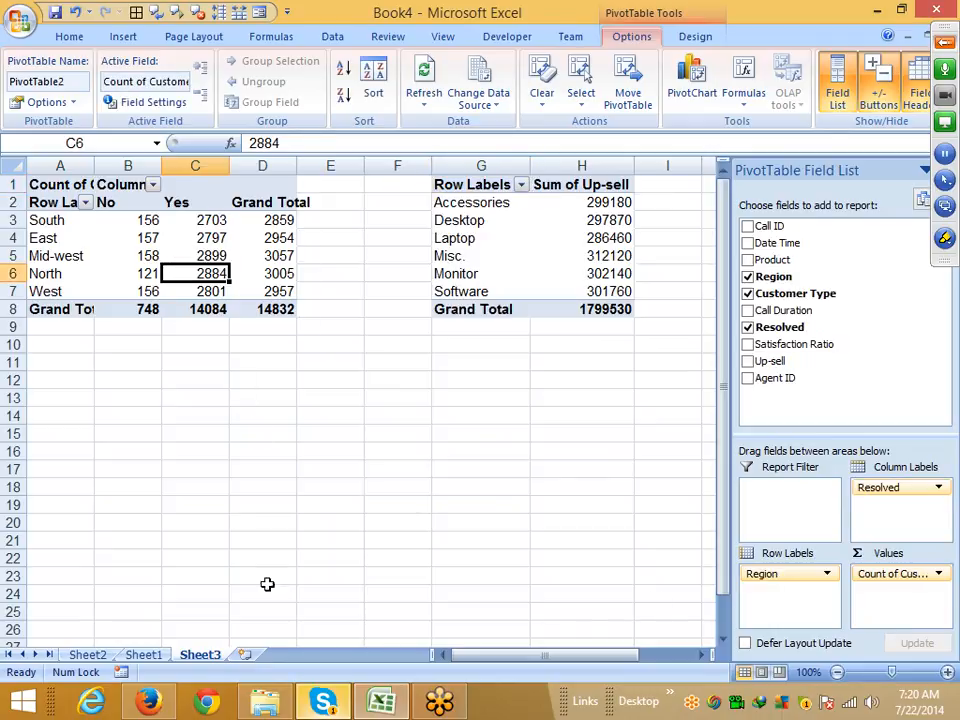
# Step: Switch to Skype, reply "ok" in the chat with the unread message, and return to the Excel workbook
pyautogui.click(323, 701)
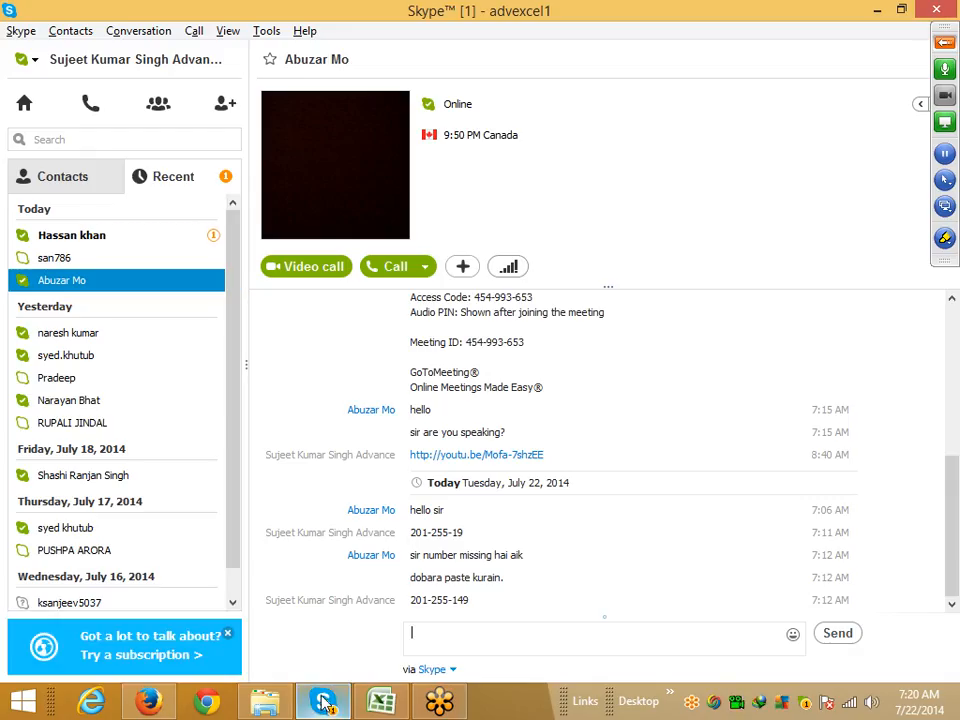
pyautogui.click(184, 238)
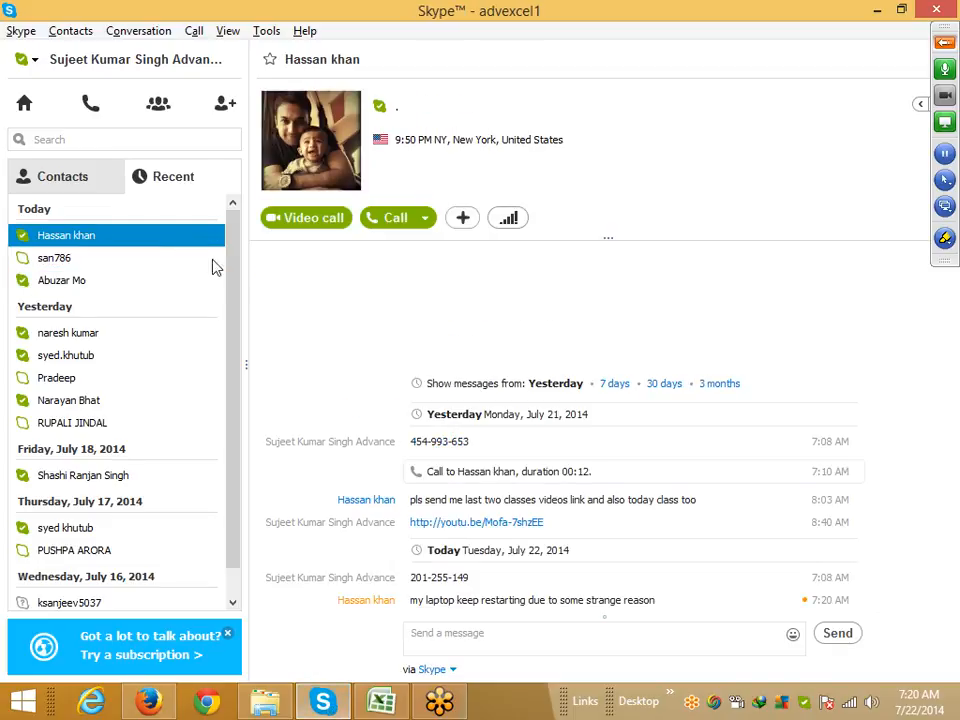
pyautogui.click(449, 639)
pyautogui.write('ok')
pyautogui.press('Return')
pyautogui.hotkey('alt', 'Tab')
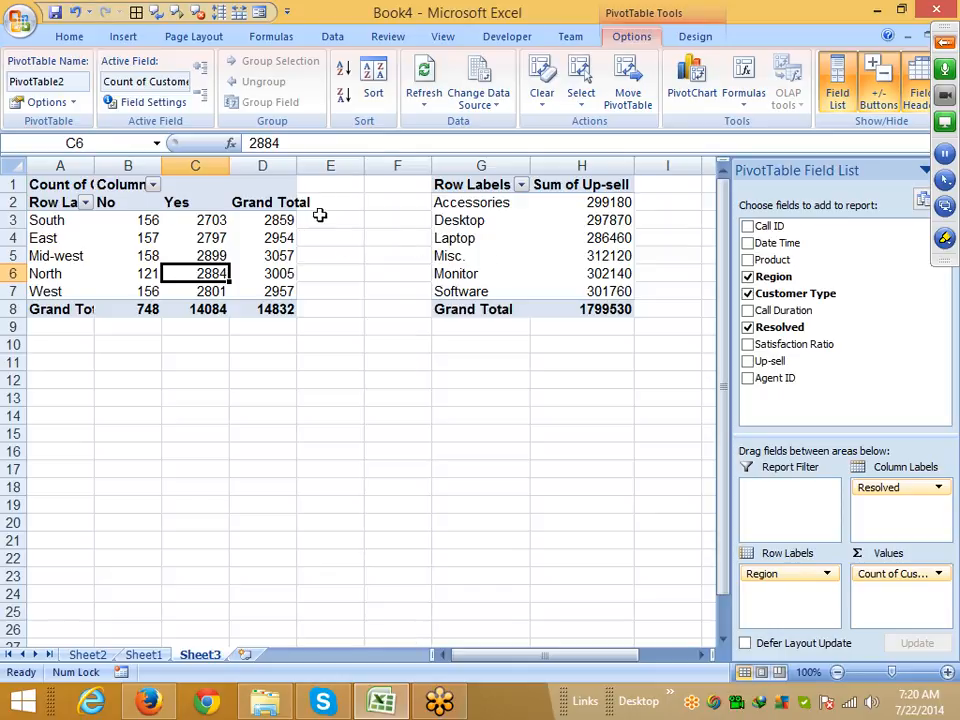
# Step: Narrow empty column F between the two pivot tables to about half its width
pyautogui.moveTo(430, 165); pyautogui.dragTo(398, 165)
pyautogui.click(386, 188)
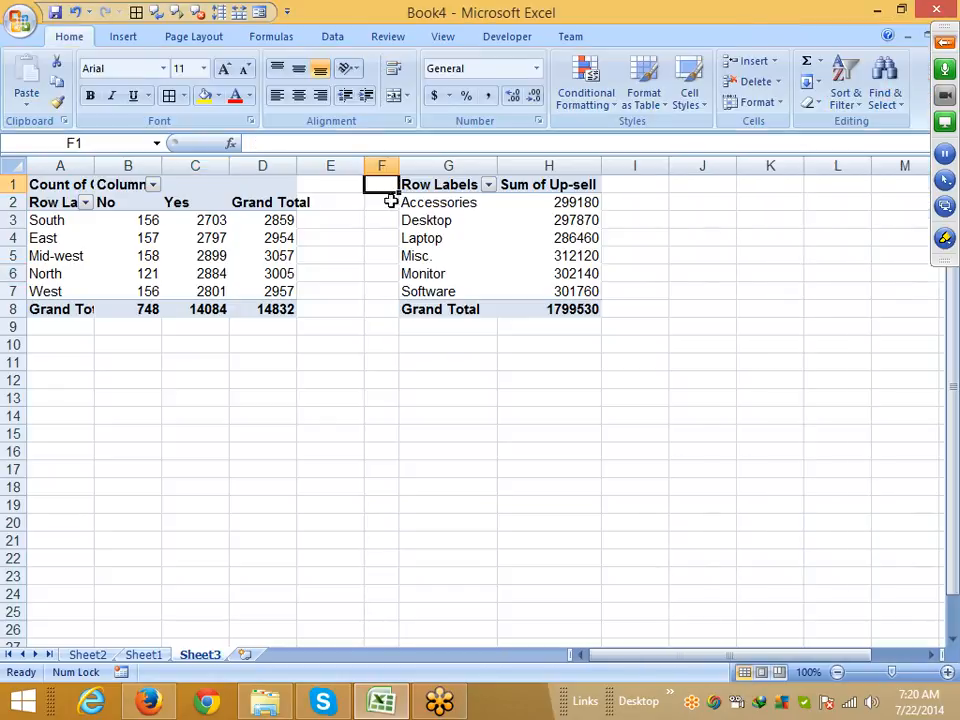
pyautogui.click(326, 702)
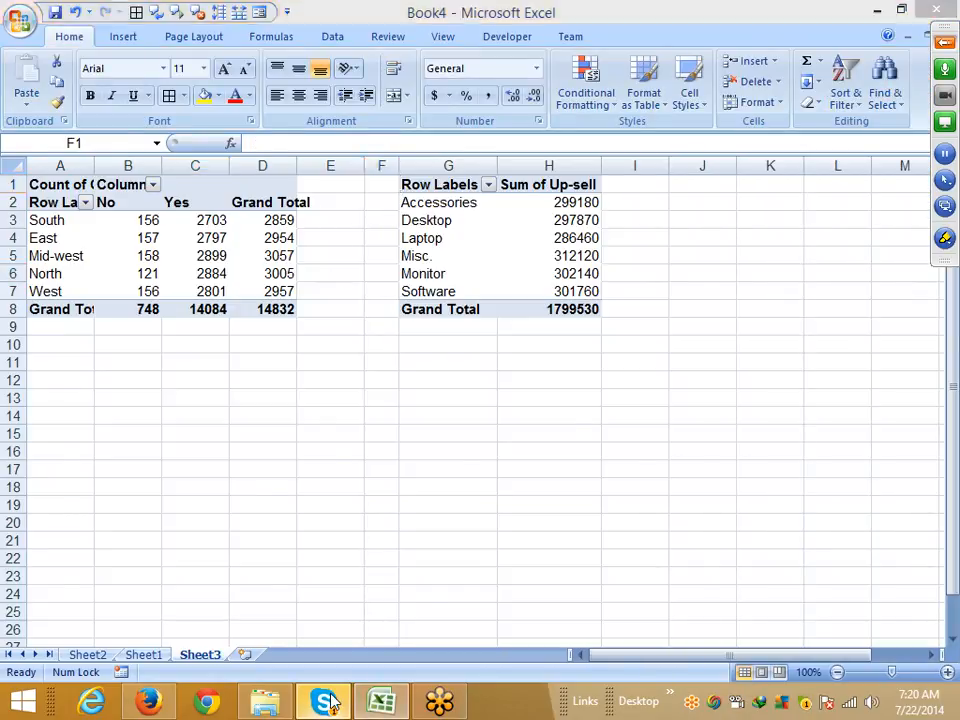
pyautogui.click(327, 702)
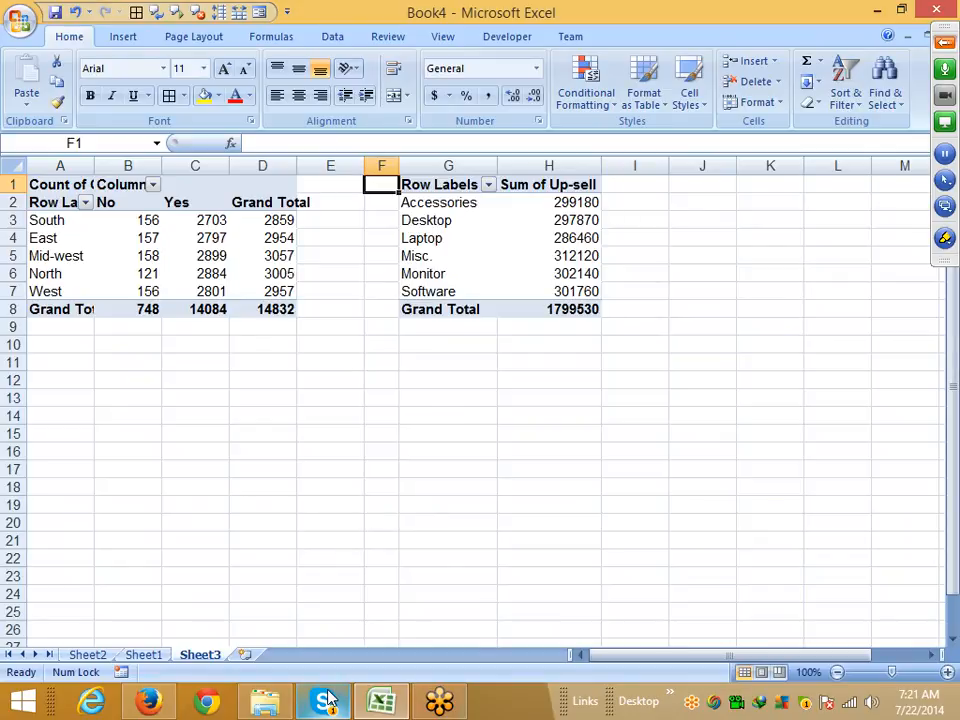
pyautogui.click(204, 420)
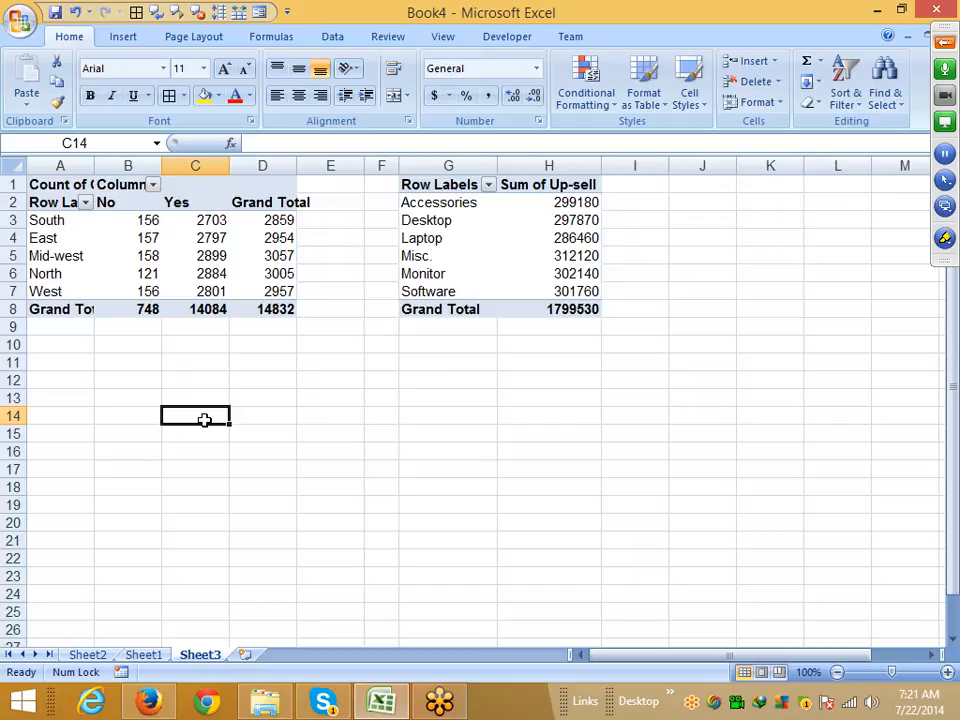
# Step: Remove the Resolved field from the column labels of the Region pivot table
pyautogui.click(184, 236)
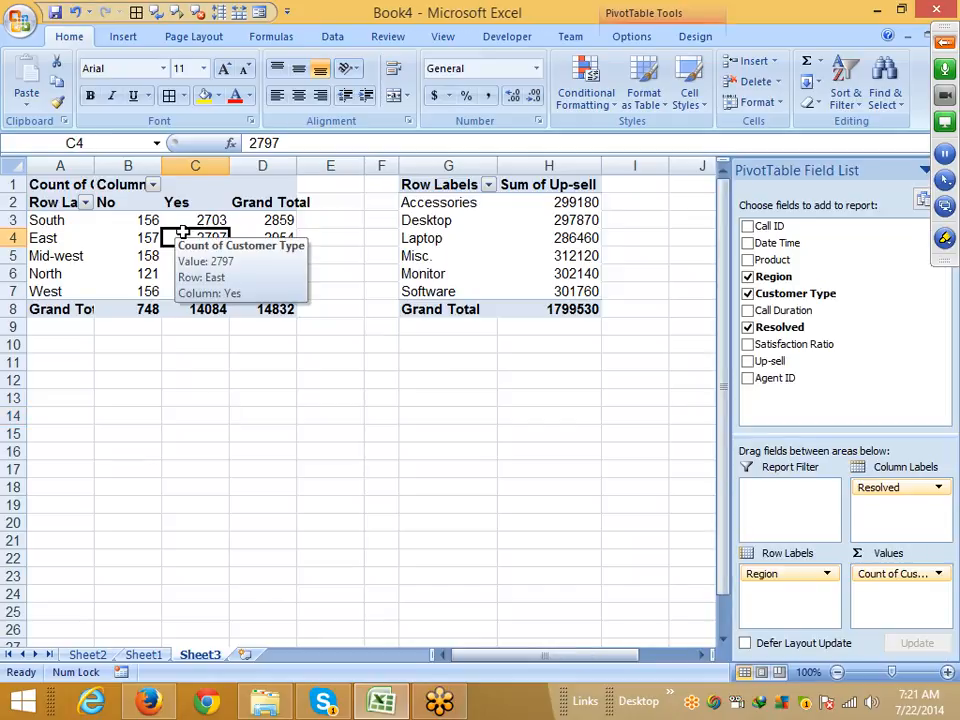
pyautogui.moveTo(45, 220); pyautogui.dragTo(255, 291)
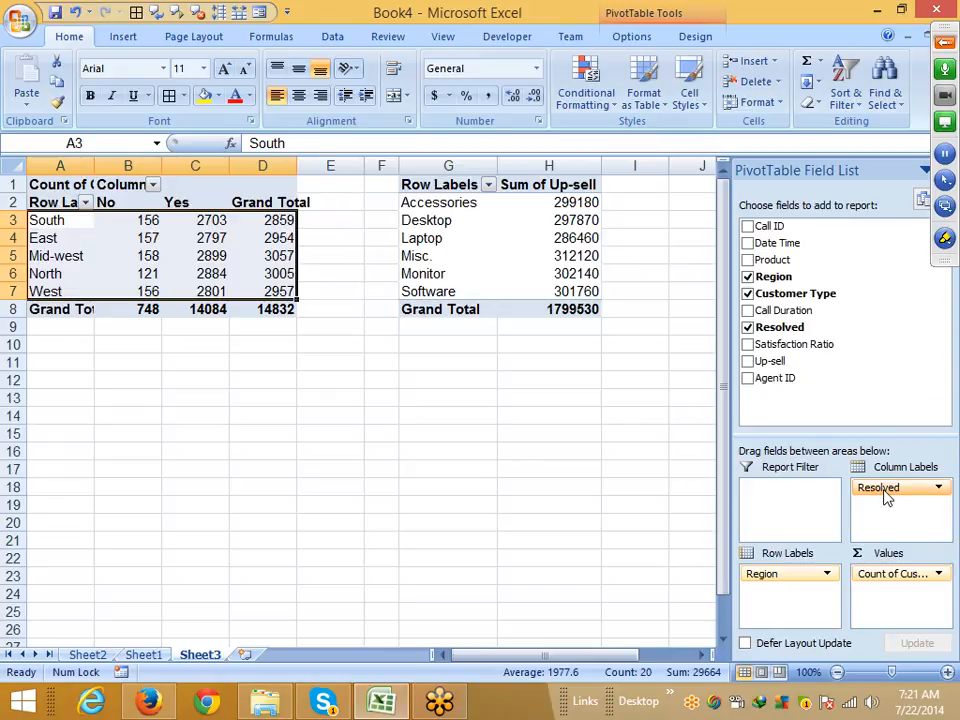
pyautogui.moveTo(884, 497); pyautogui.dragTo(810, 326)
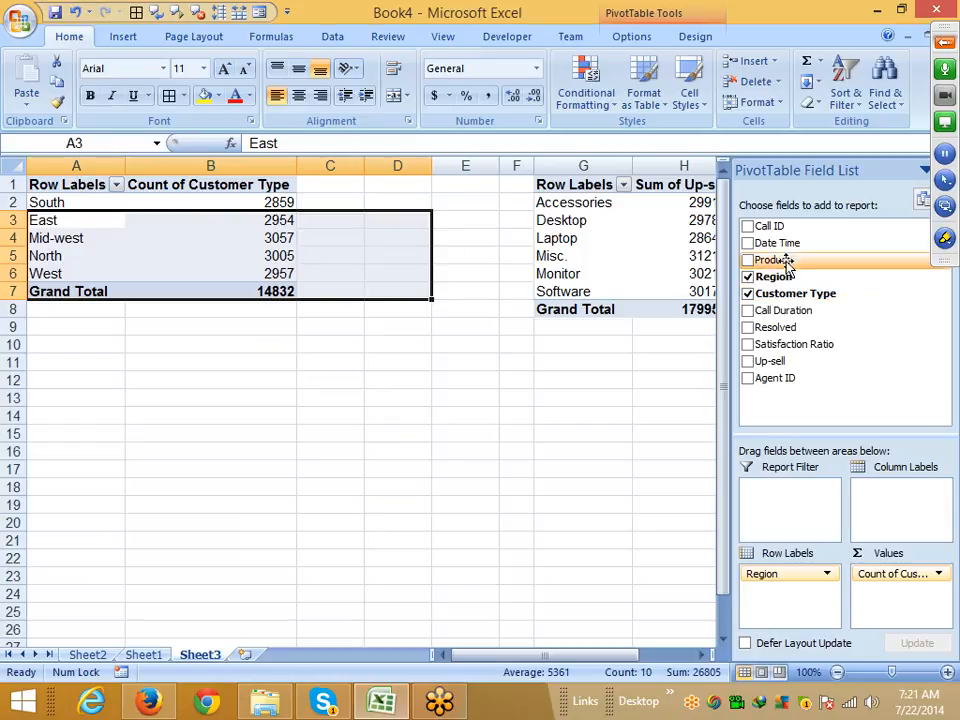
# Step: Try twice to add the Product field to the column labels of the Region pivot table, with the Up-sell pivot table beside it
pyautogui.moveTo(792, 262); pyautogui.dragTo(883, 508)
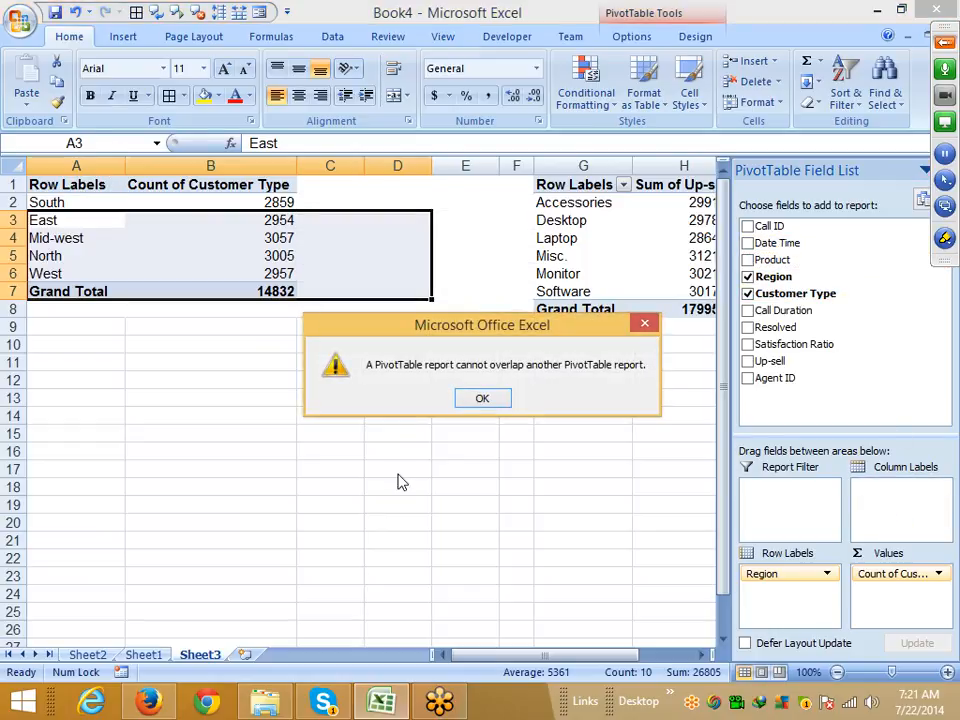
pyautogui.click(472, 398)
pyautogui.click(274, 361)
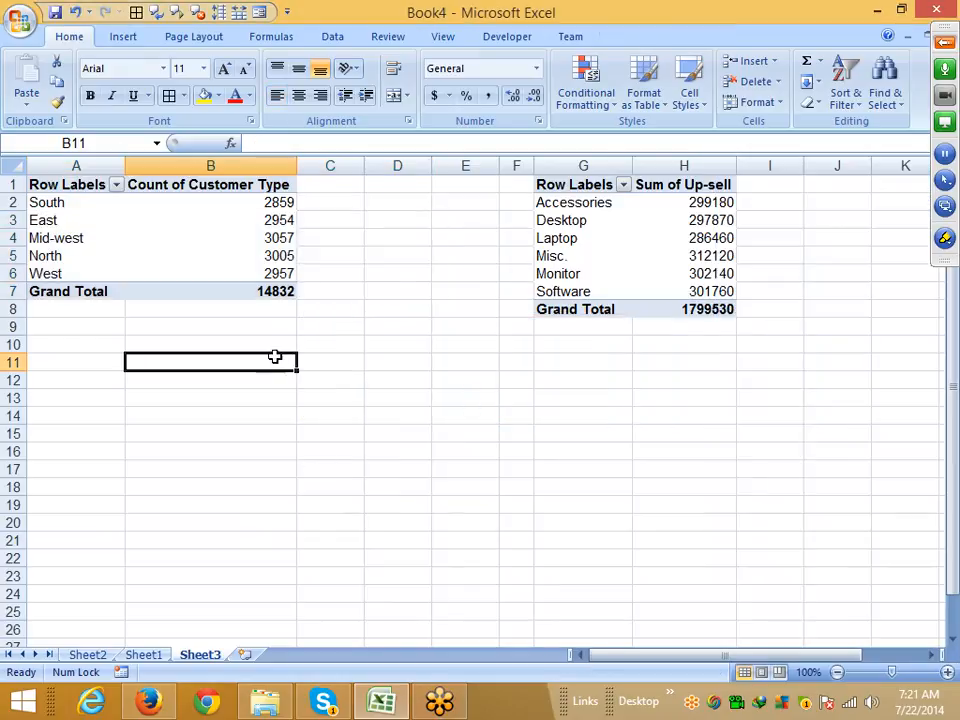
pyautogui.moveTo(322, 184); pyautogui.dragTo(452, 180)
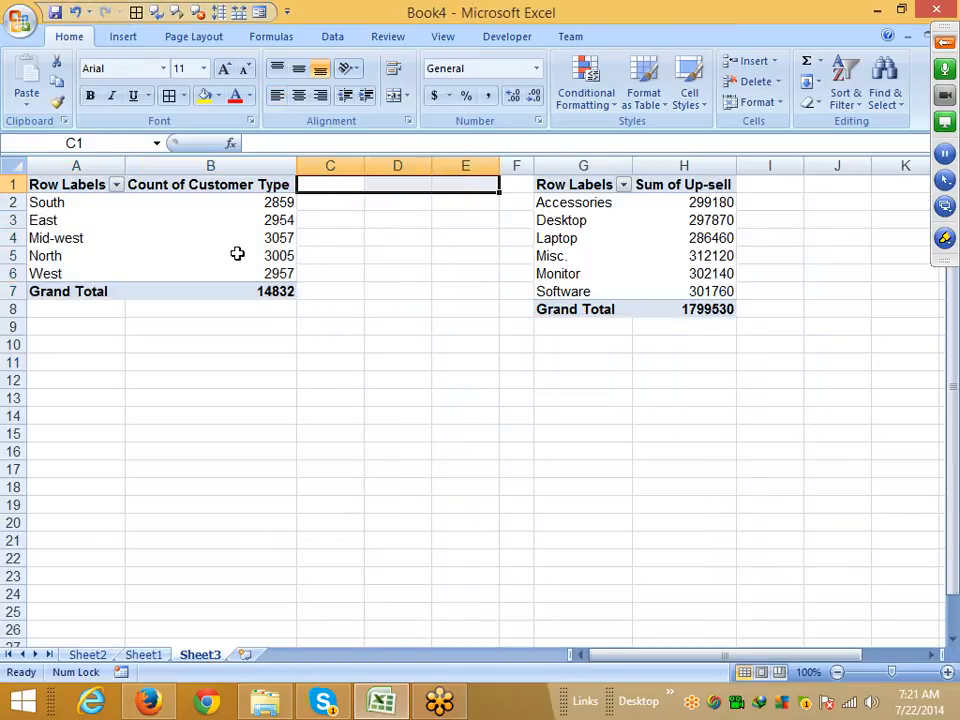
pyautogui.click(238, 255)
pyautogui.moveTo(776, 259); pyautogui.dragTo(900, 503)
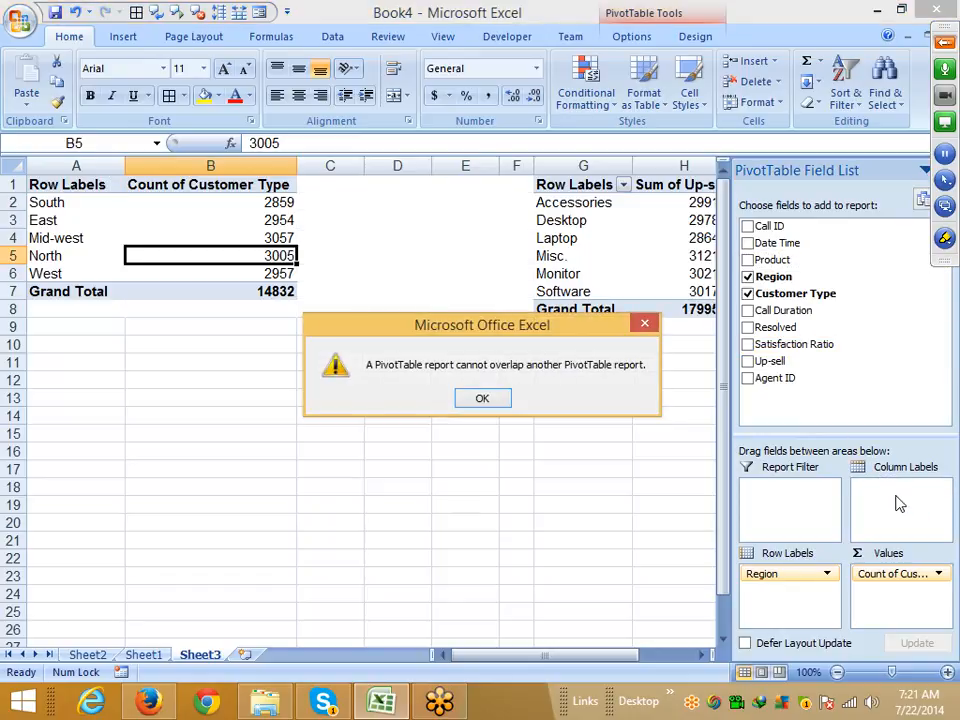
pyautogui.click(483, 401)
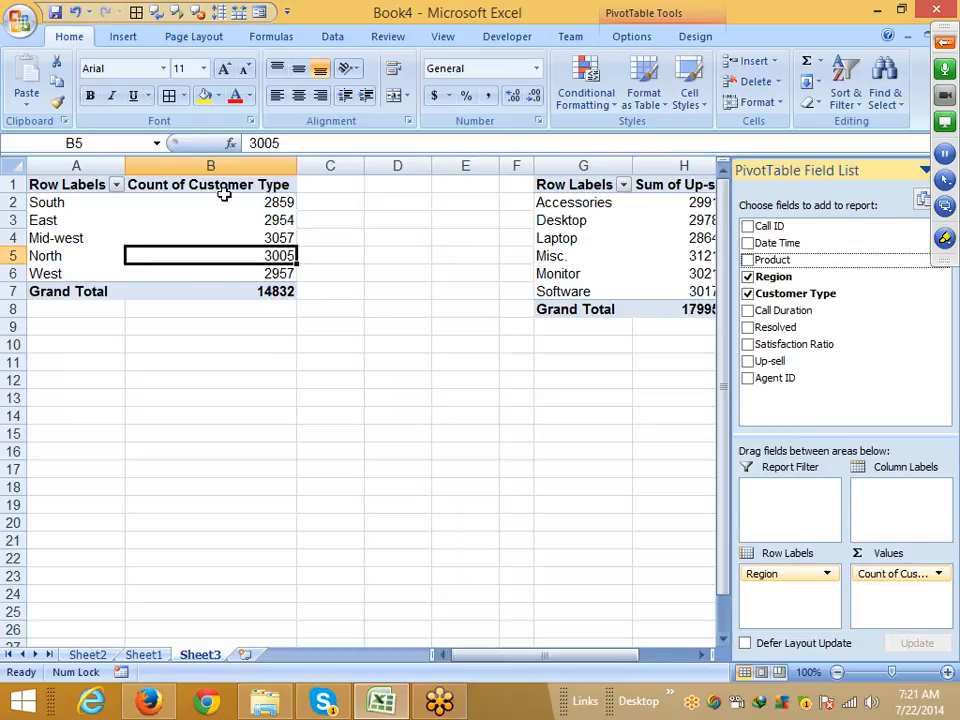
# Step: Insert four blank columns at column E to widen the gap between the two pivot tables
pyautogui.moveTo(316, 183); pyautogui.dragTo(555, 184)
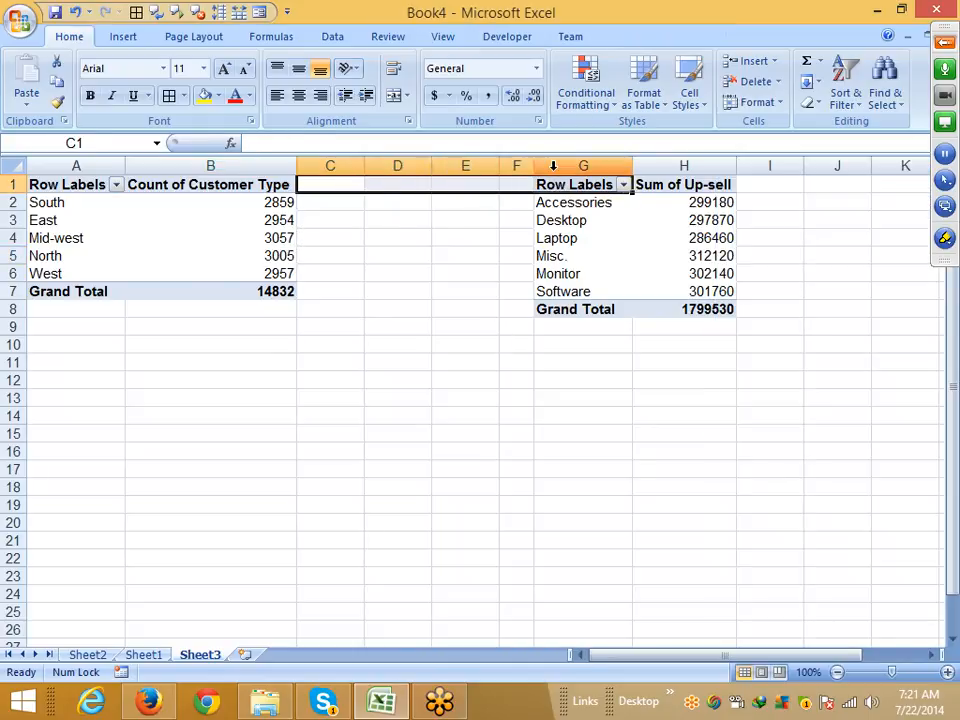
pyautogui.click(551, 165)
pyautogui.click(450, 165)
pyautogui.hotkey('ctrl', '+')
pyautogui.hotkey('ctrl', '+')
pyautogui.hotkey('ctrl', '+')
pyautogui.hotkey('ctrl', '+')
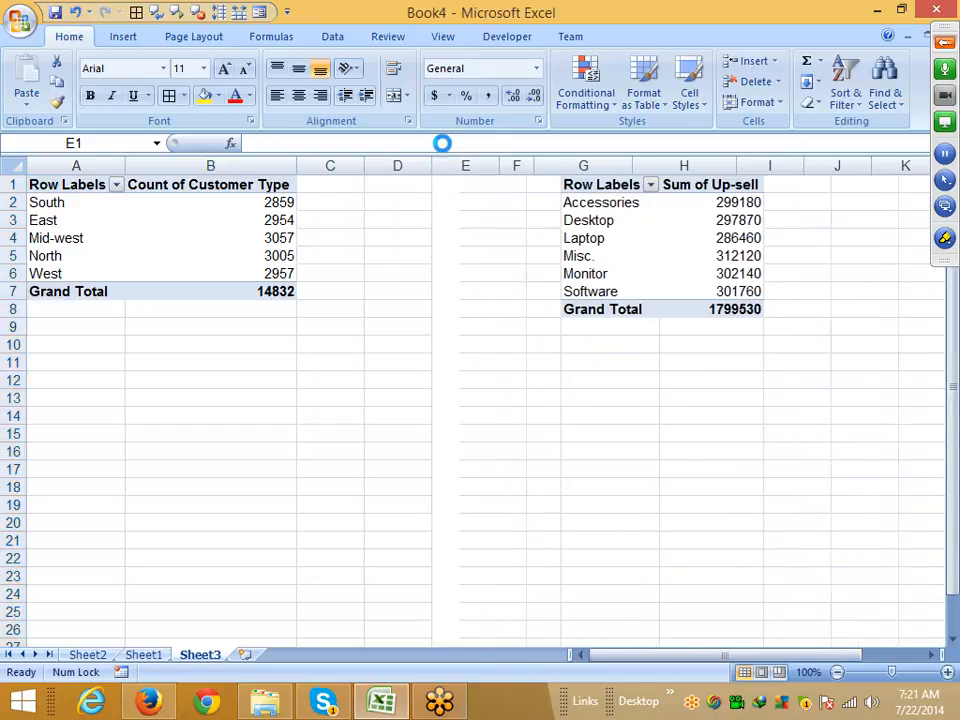
# Step: Add the Product field to the column labels of the Region pivot table and deselect the table
pyautogui.click(236, 223)
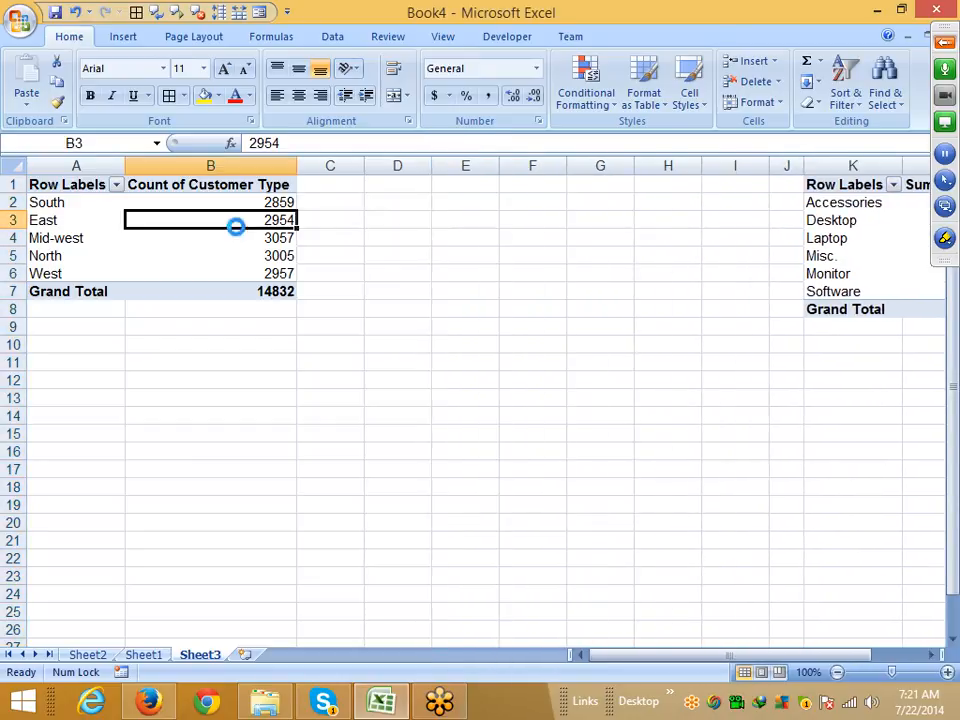
pyautogui.moveTo(775, 261); pyautogui.dragTo(908, 505)
pyautogui.click(572, 400)
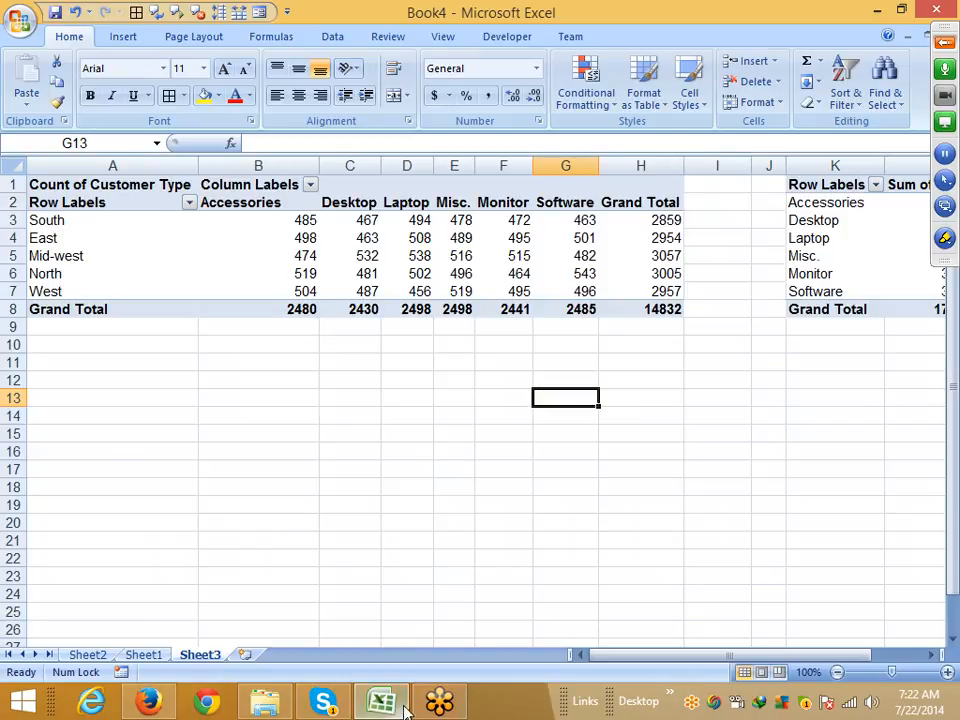
# Step: Switch to Skype to read the unread chat message, and return to the Excel workbook
pyautogui.click(338, 703)
pyautogui.click(338, 703)
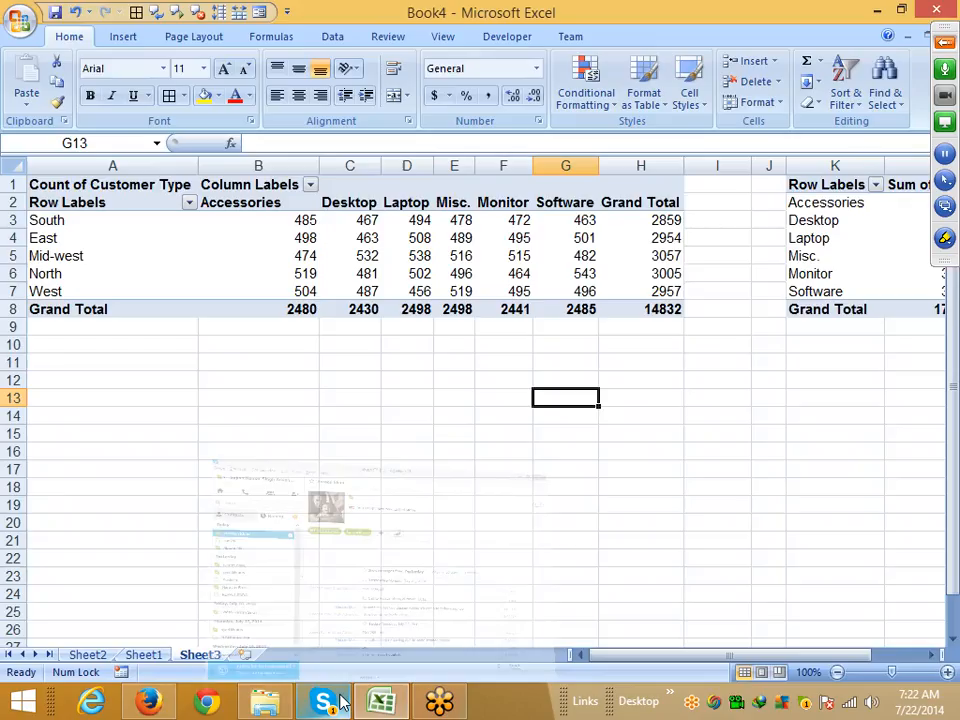
pyautogui.click(338, 703)
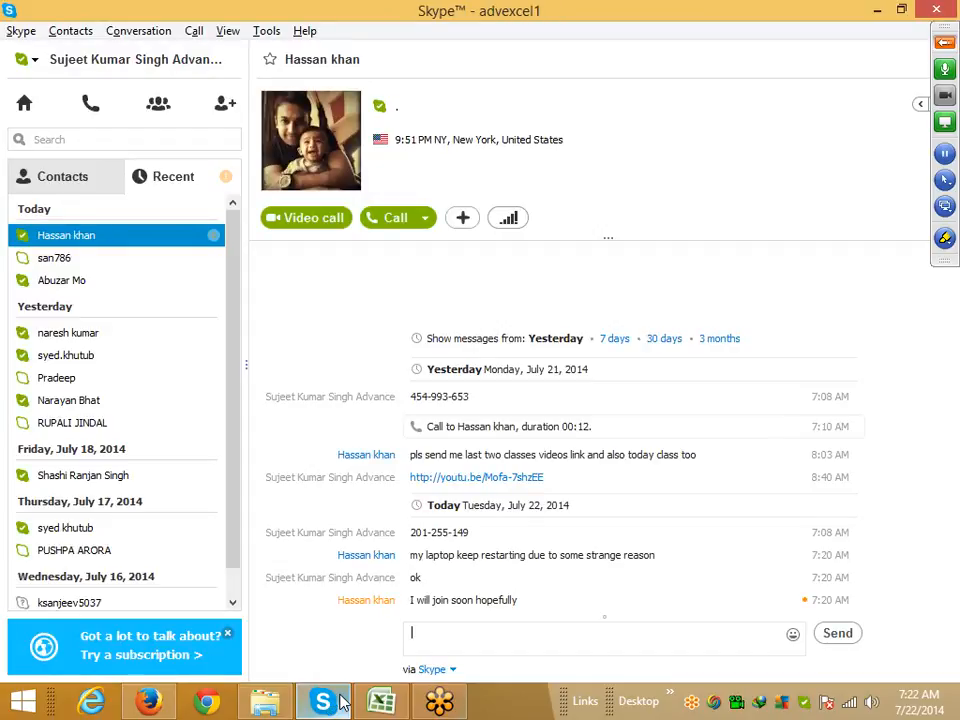
pyautogui.click(340, 703)
pyautogui.click(641, 392)
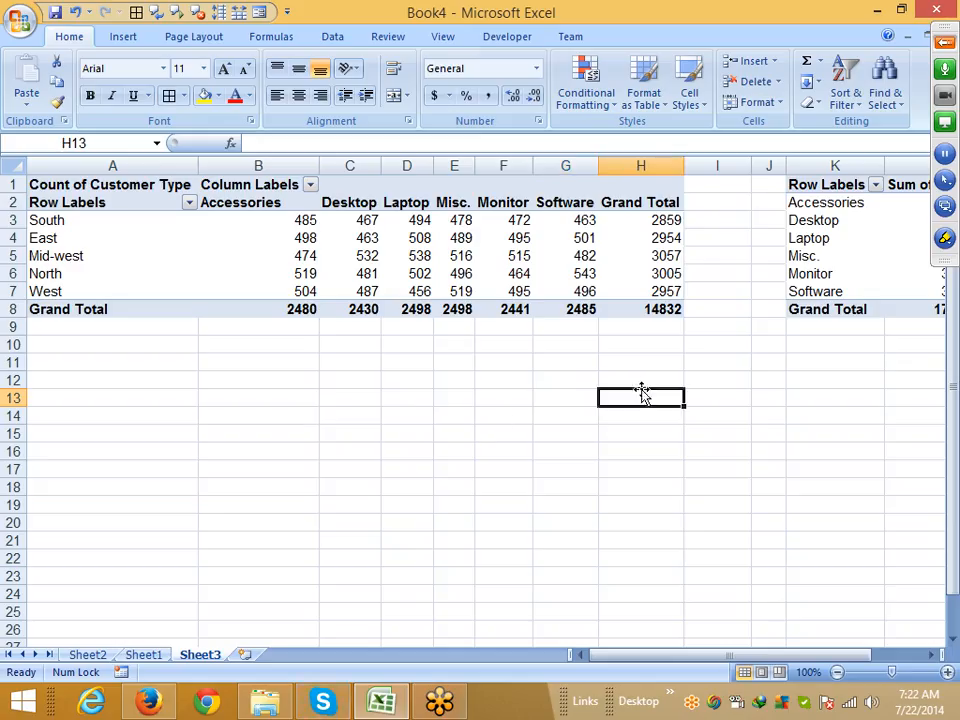
# Step: Delete columns J to M on Sheet3 to remove the Up-sell by Product pivot table
pyautogui.click(716, 205)
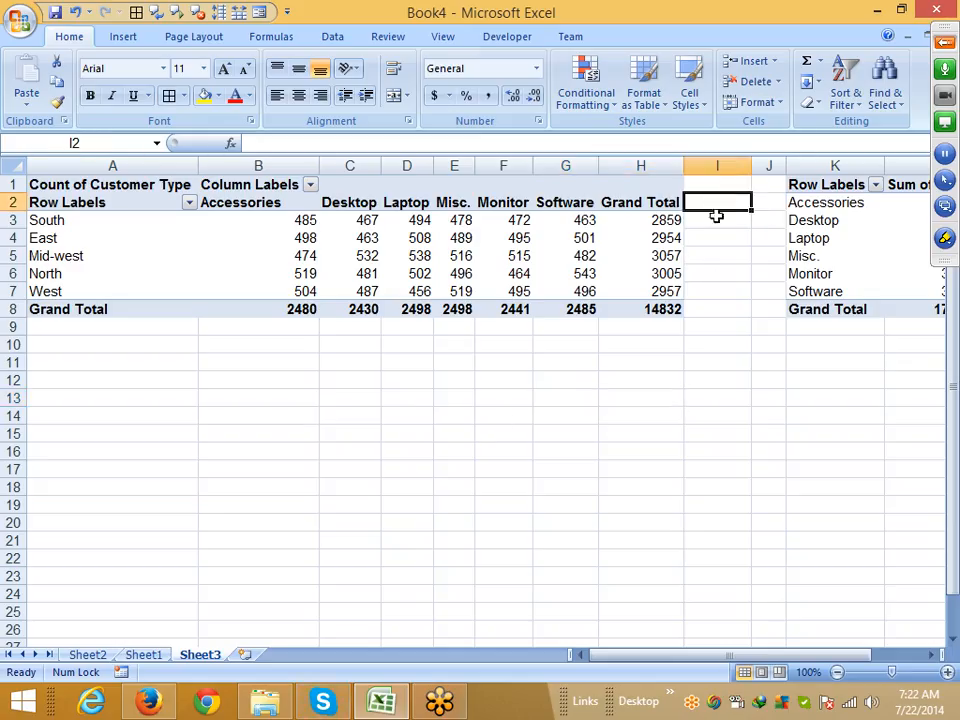
pyautogui.click(140, 655)
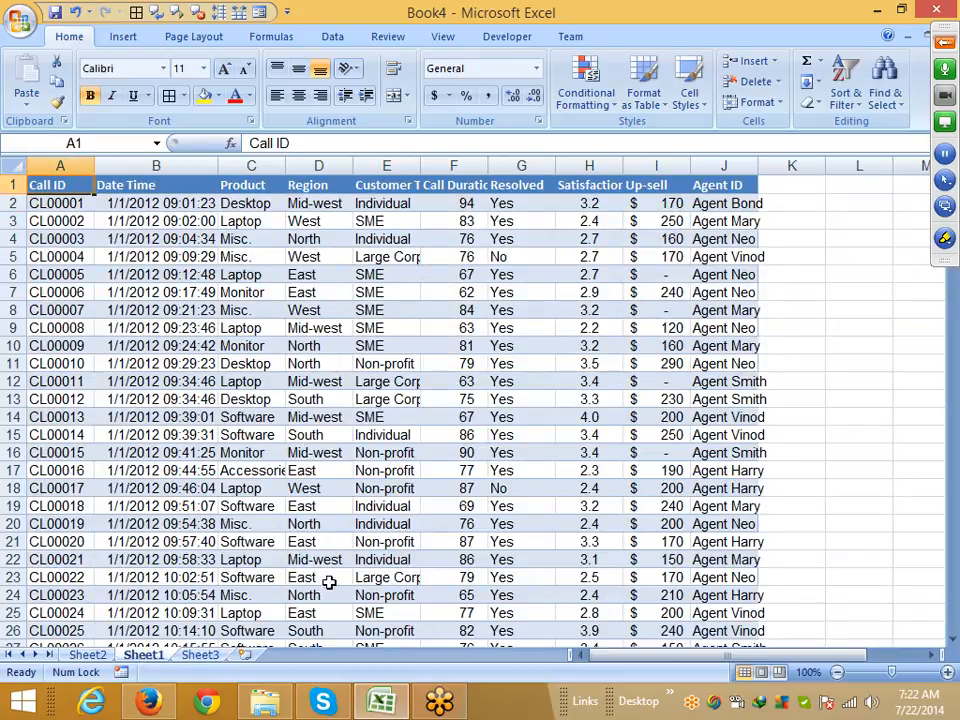
pyautogui.click(200, 655)
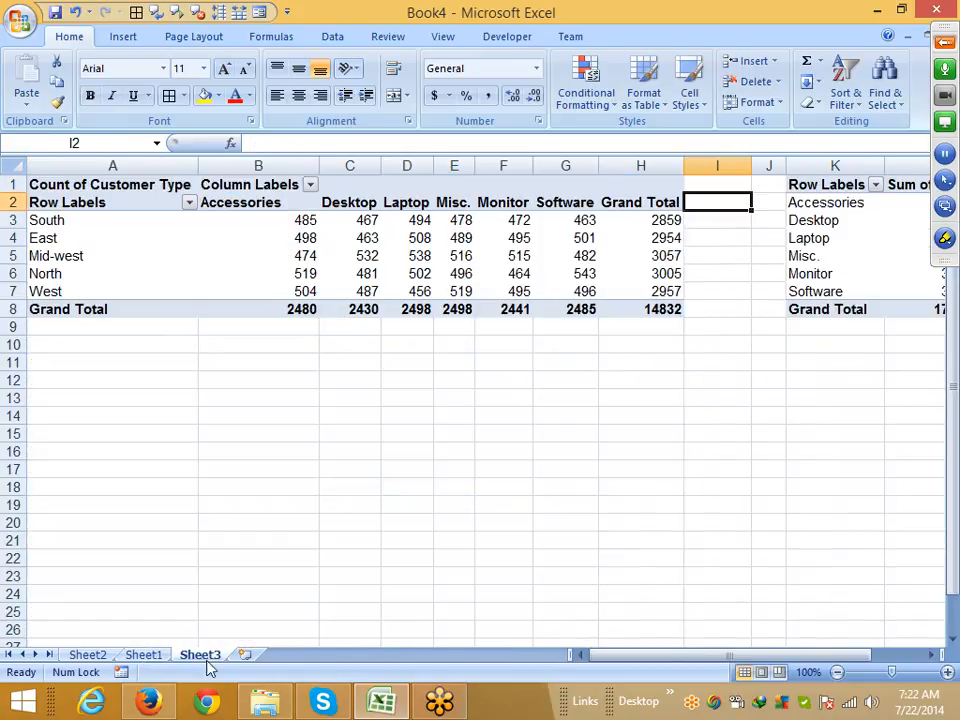
pyautogui.moveTo(762, 165); pyautogui.dragTo(944, 177)
pyautogui.hotkey('ctrl', '-')
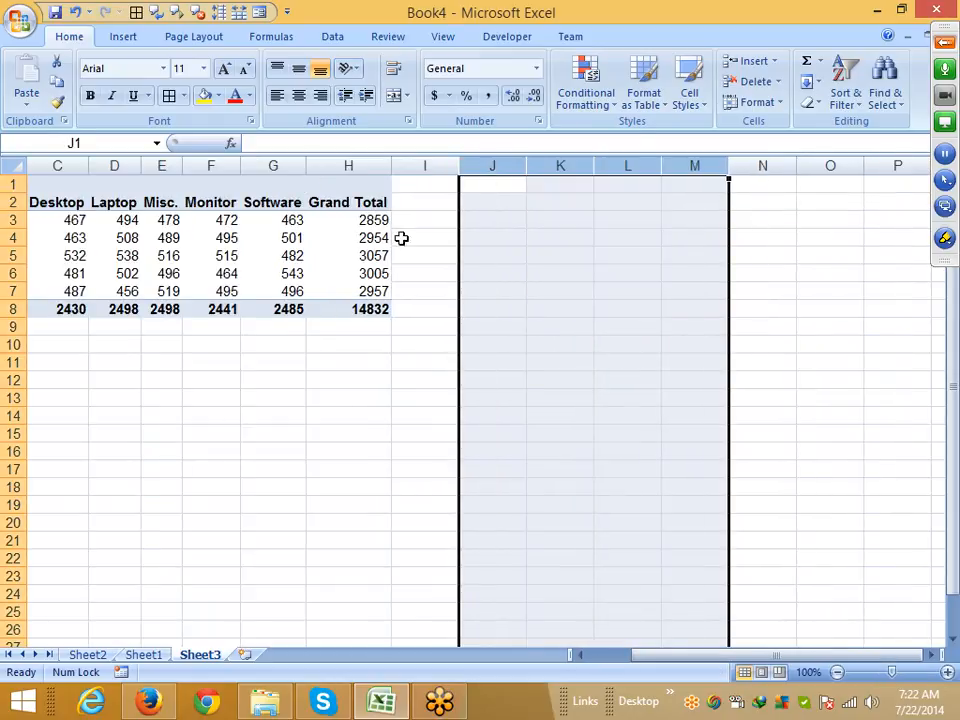
# Step: Bring up the pivot table options for the Region pivot table and narrow its columns A and B
pyautogui.click(368, 273)
pyautogui.click(634, 15)
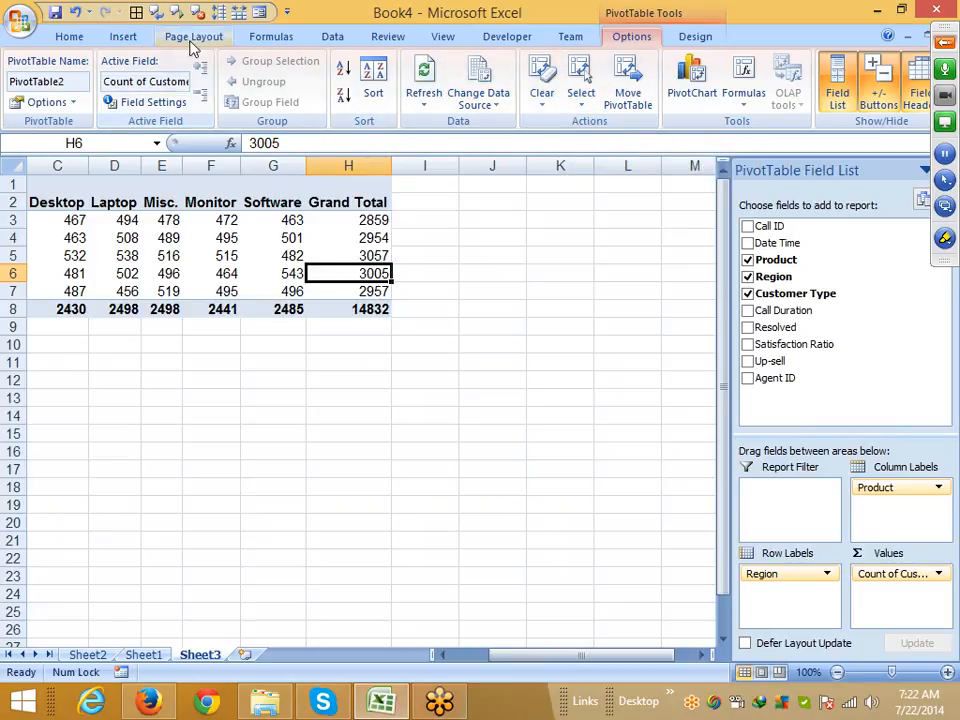
pyautogui.click(76, 220)
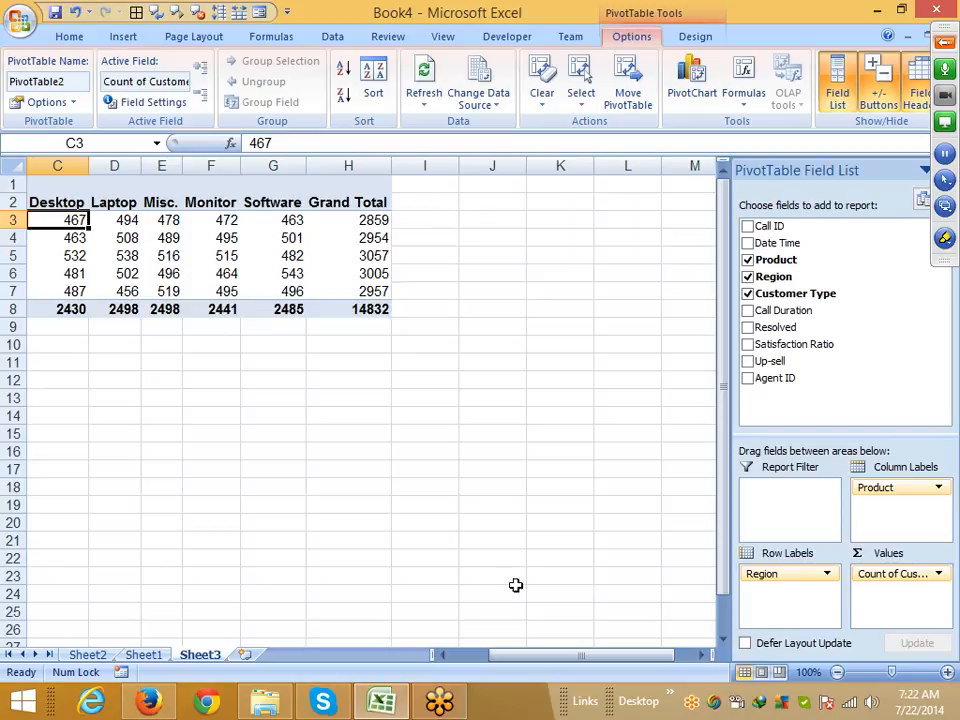
pyautogui.moveTo(521, 648); pyautogui.dragTo(480, 655)
pyautogui.click(165, 270)
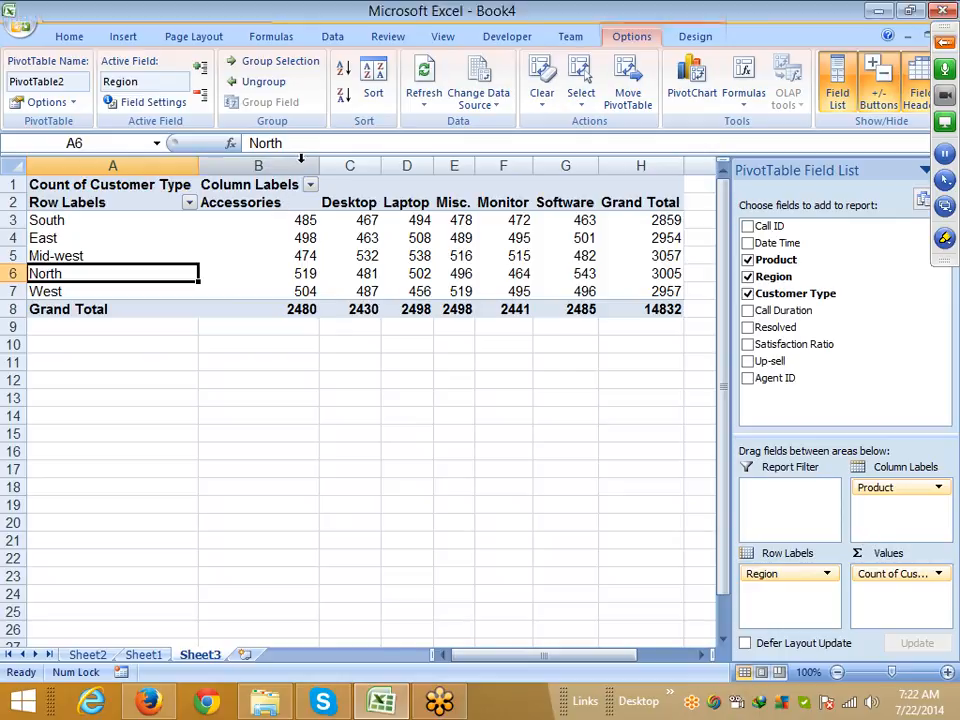
pyautogui.moveTo(315, 166); pyautogui.dragTo(124, 166)
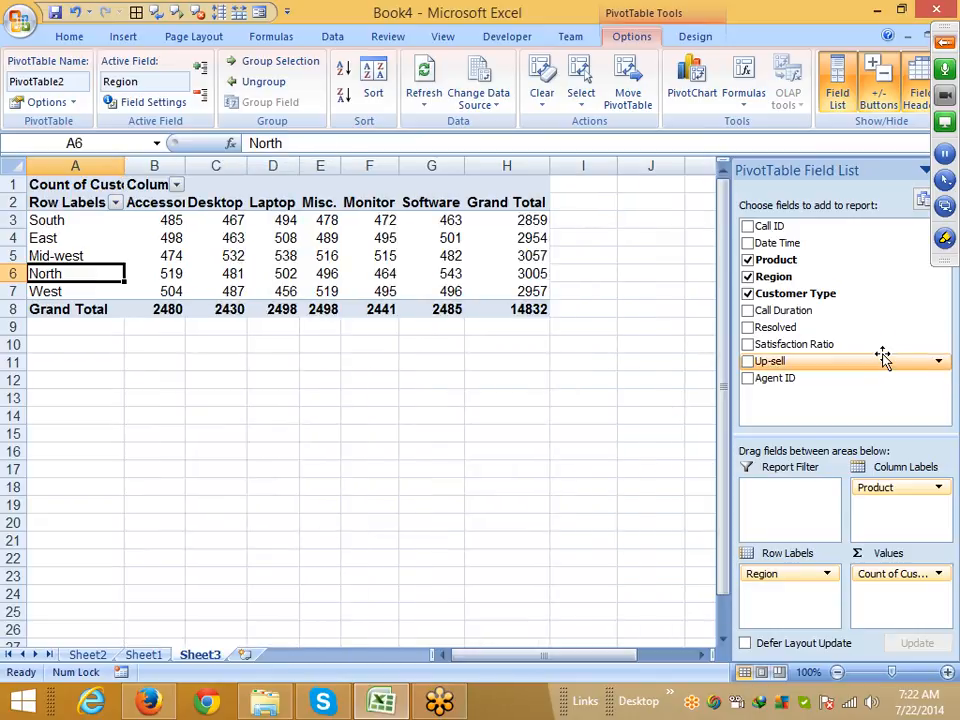
# Step: Rearrange the pivot table with Agent ID as report filter, Region, Customer Type and Product as rows, Resolved as columns and Sum of Up-sell as values
pyautogui.moveTo(861, 378); pyautogui.dragTo(800, 510)
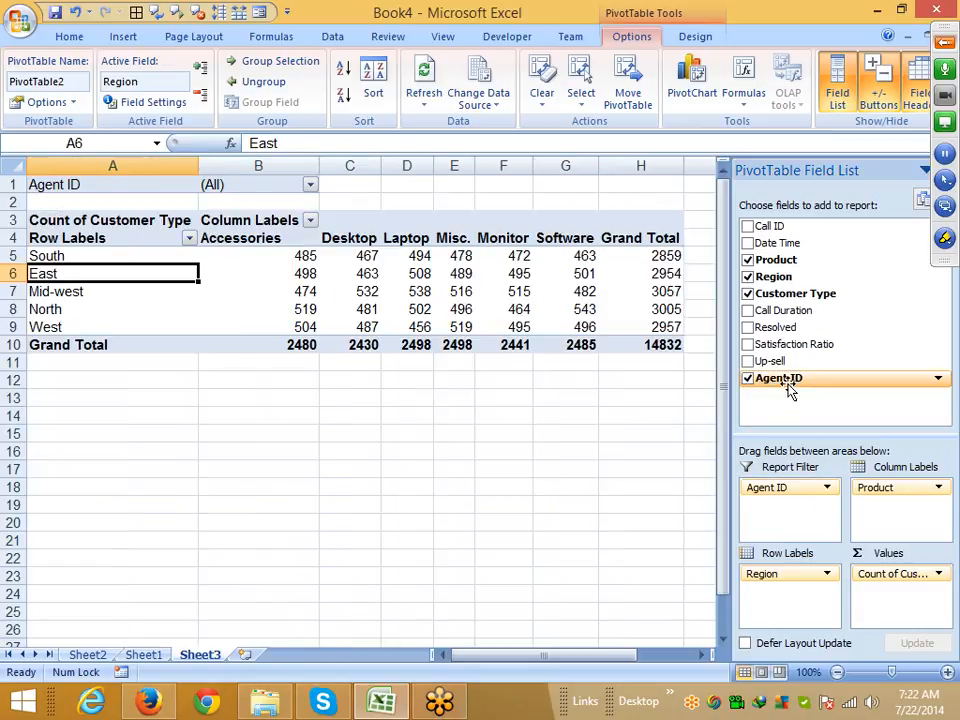
pyautogui.moveTo(782, 329); pyautogui.dragTo(812, 611)
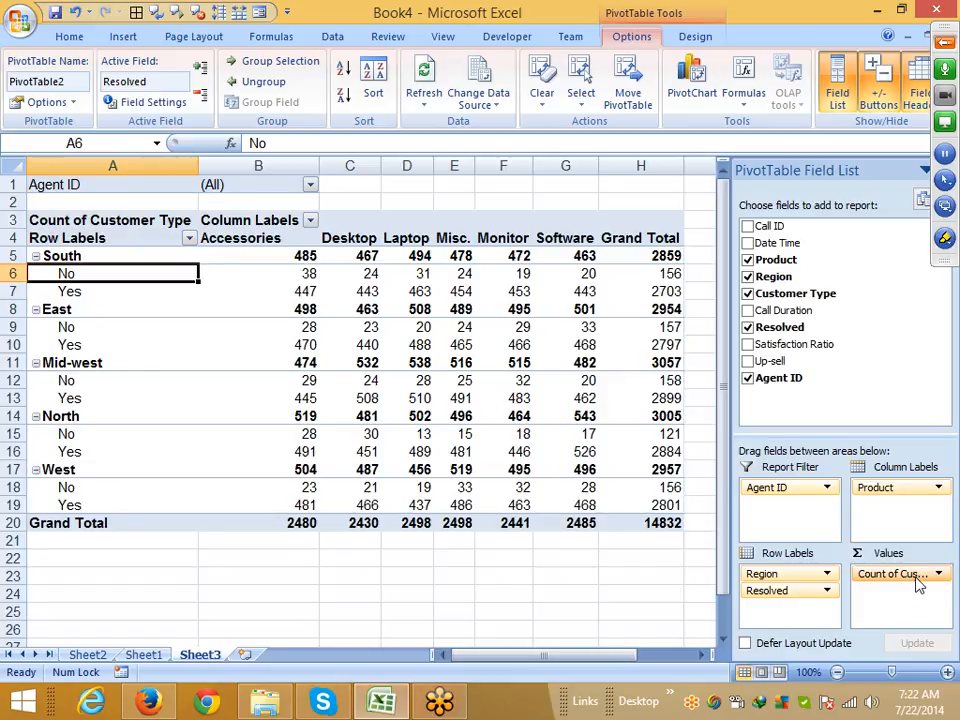
pyautogui.moveTo(918, 585); pyautogui.dragTo(793, 612)
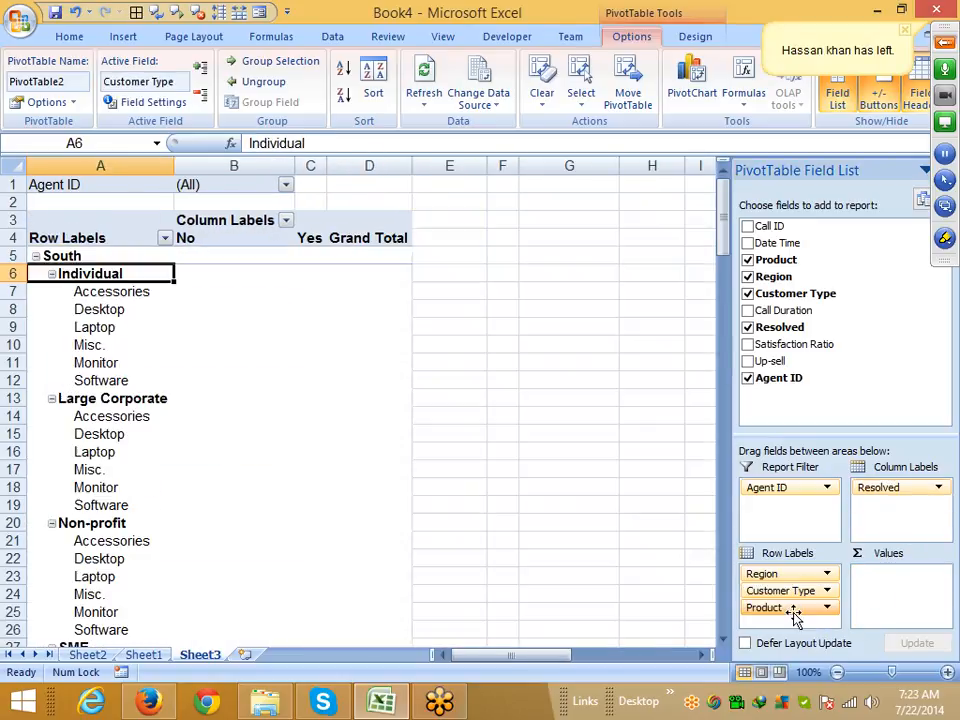
pyautogui.moveTo(770, 361); pyautogui.dragTo(887, 582)
# Step: Examine the Up-sell sums by region, customer type and product down the length of the pivot table
pyautogui.scroll(-13, 194, 364)
pyautogui.scroll(-6, 191, 366)
pyautogui.scroll(17, 191, 366)
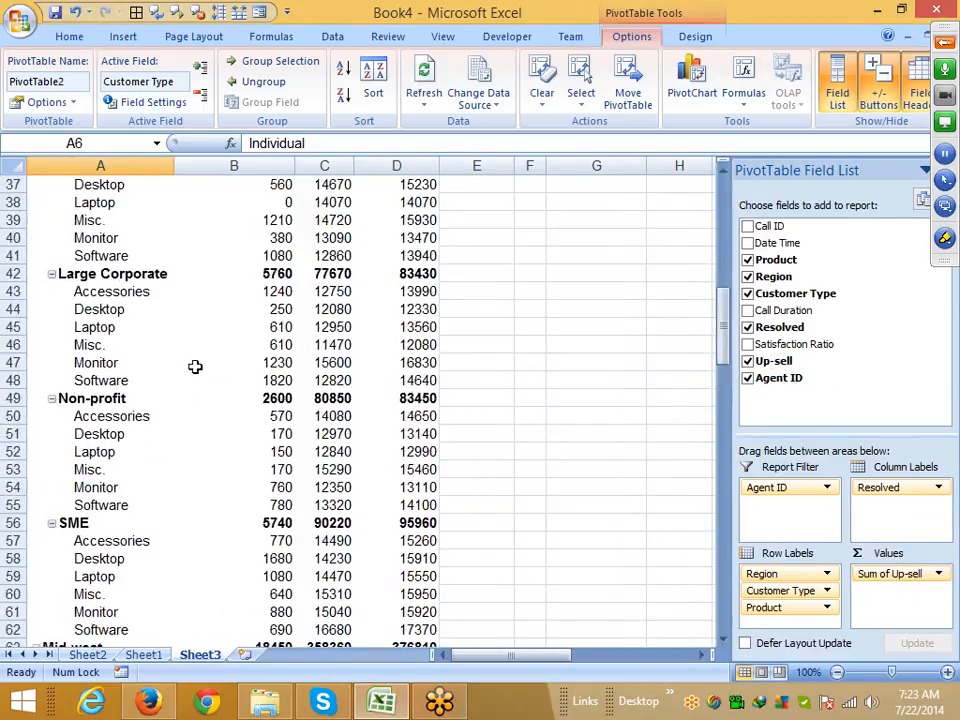
pyautogui.scroll(2, 195, 366)
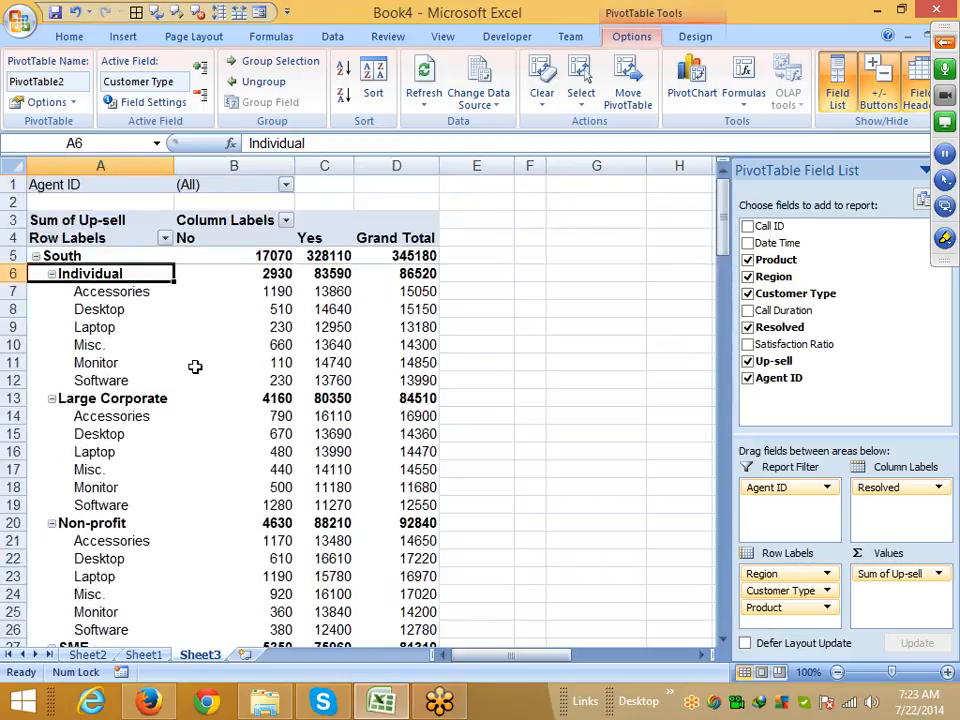
pyautogui.click(266, 329)
pyautogui.scroll(-12, 272, 400)
pyautogui.scroll(12, 272, 400)
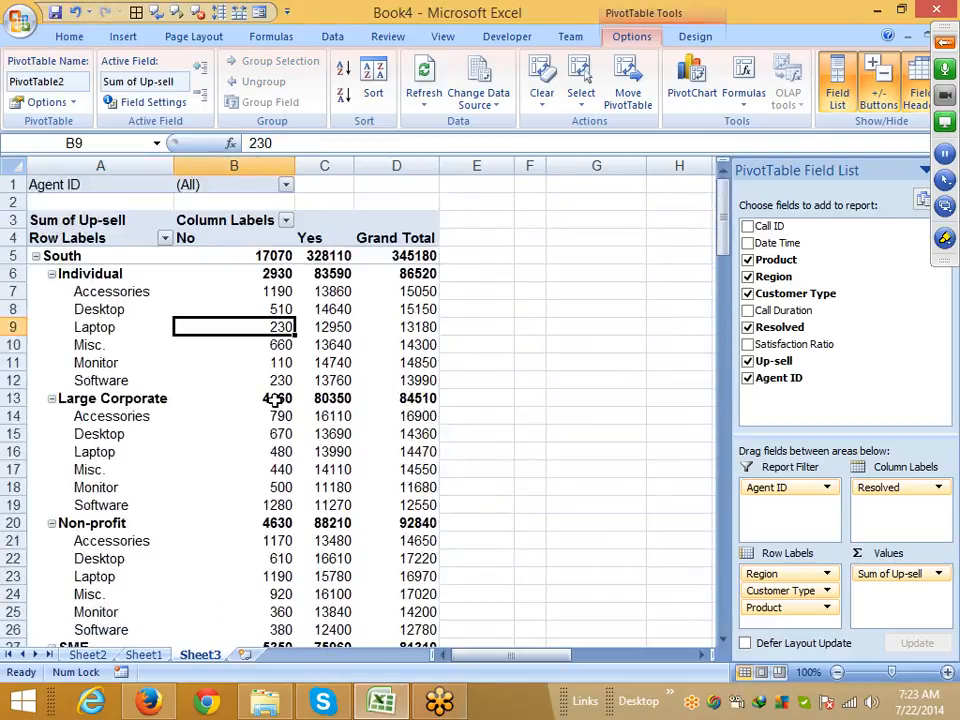
# Step: Filter the pivot table by Agent ID to the first listed agent and highlight the Individual and Large Corporate rows A6:D16
pyautogui.click(286, 185)
pyautogui.click(160, 220)
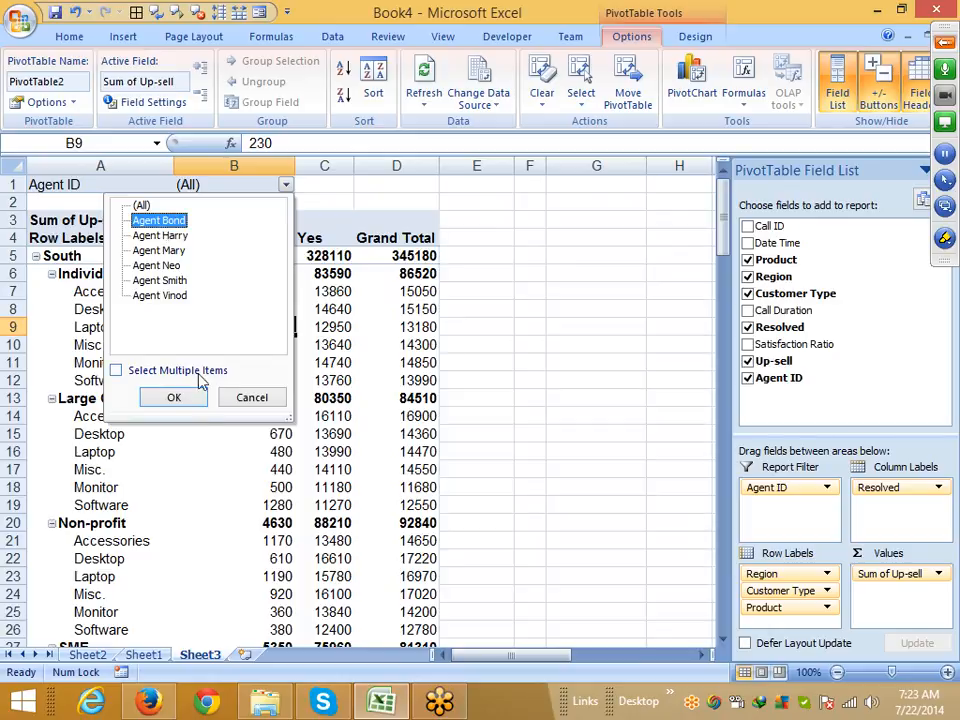
pyautogui.click(176, 397)
pyautogui.moveTo(90, 275); pyautogui.dragTo(373, 452)
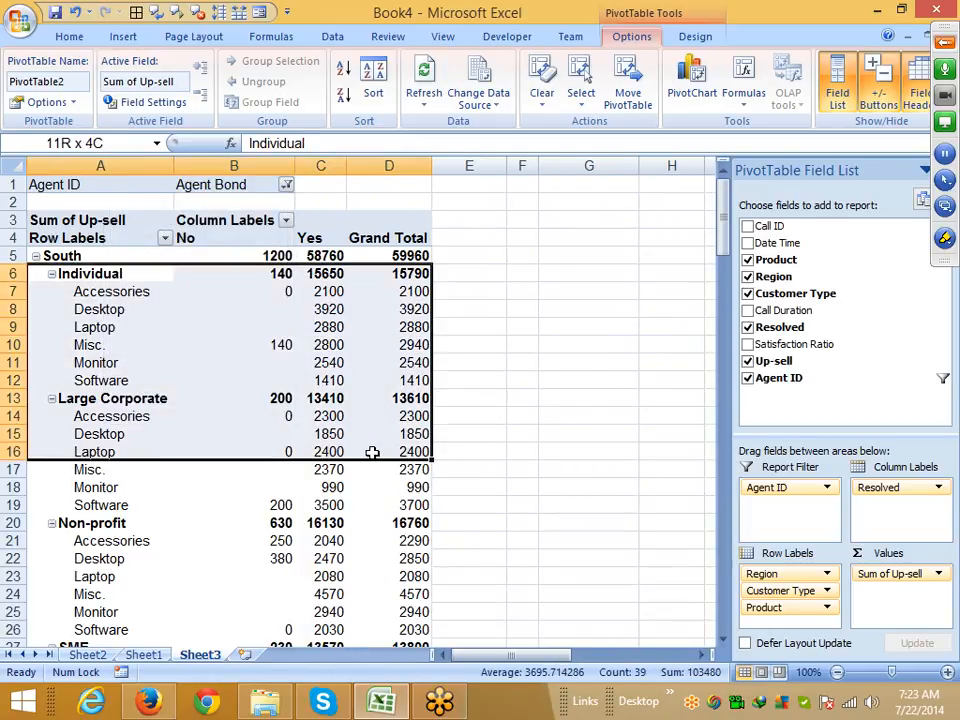
# Step: Change the Agent ID report filter to the second listed agent and highlight the Yes values in C8:C15
pyautogui.click(286, 187)
pyautogui.click(155, 235)
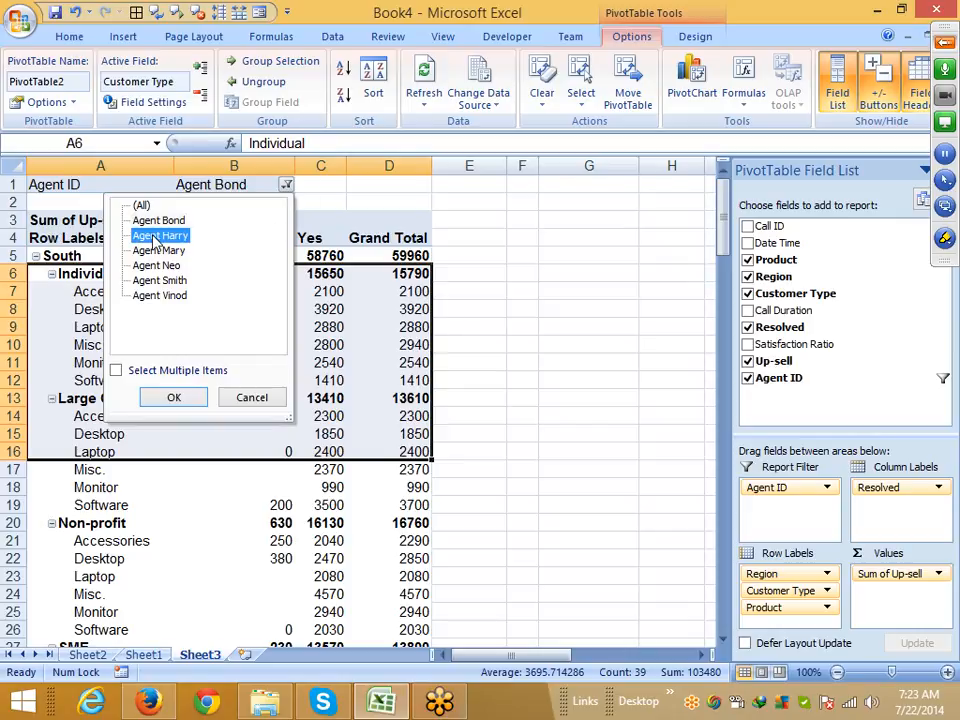
pyautogui.click(186, 395)
pyautogui.moveTo(318, 310); pyautogui.dragTo(321, 433)
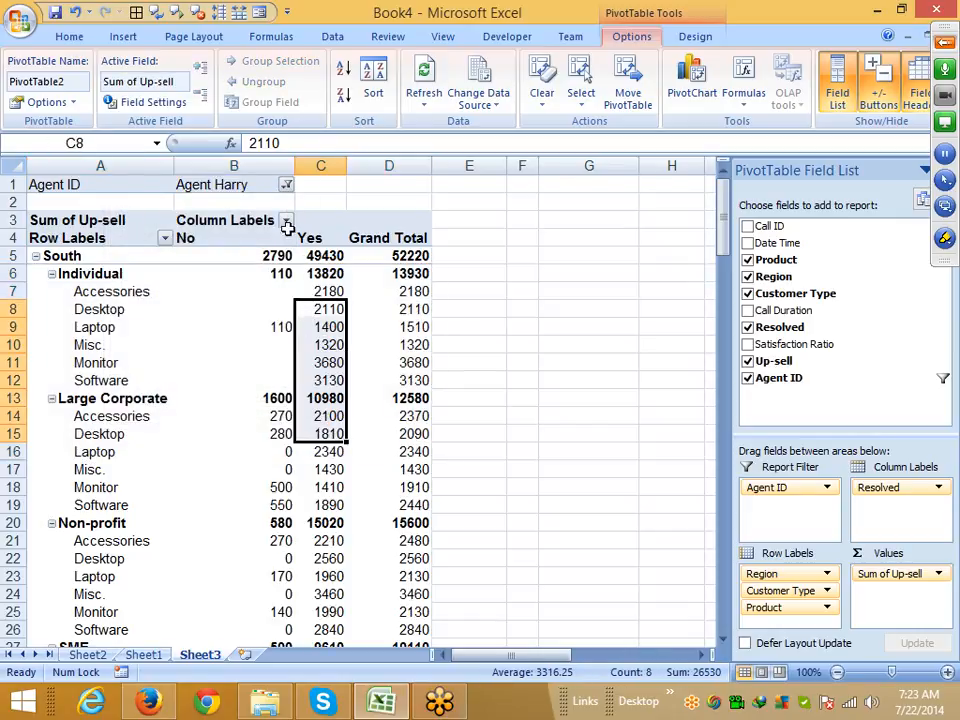
# Step: Change the Agent ID report filter to the third listed agent
pyautogui.click(286, 187)
pyautogui.click(158, 250)
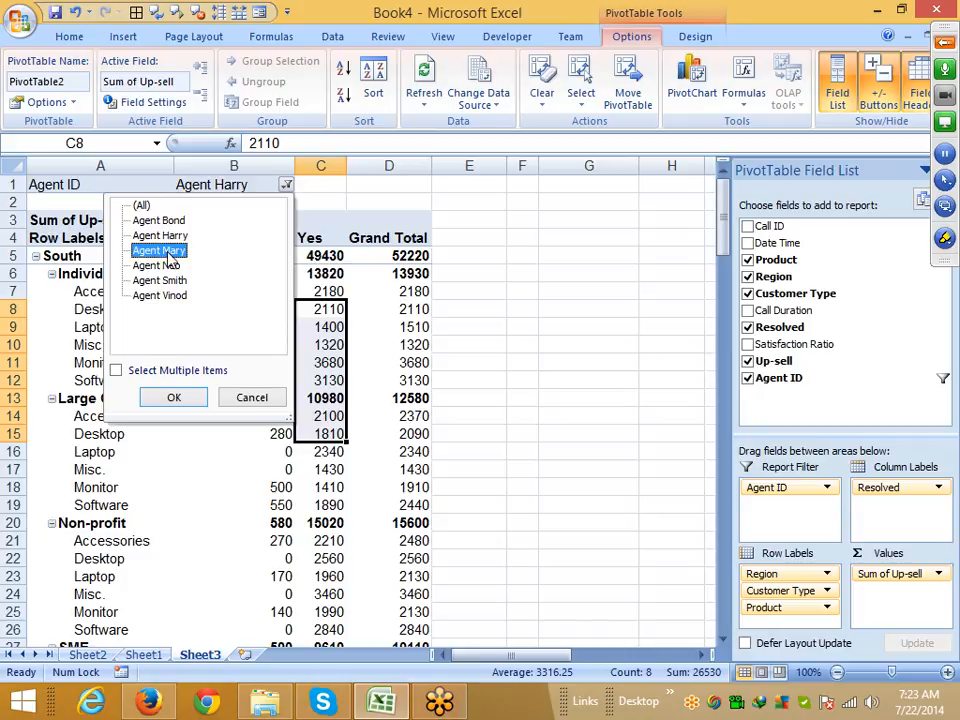
pyautogui.click(199, 398)
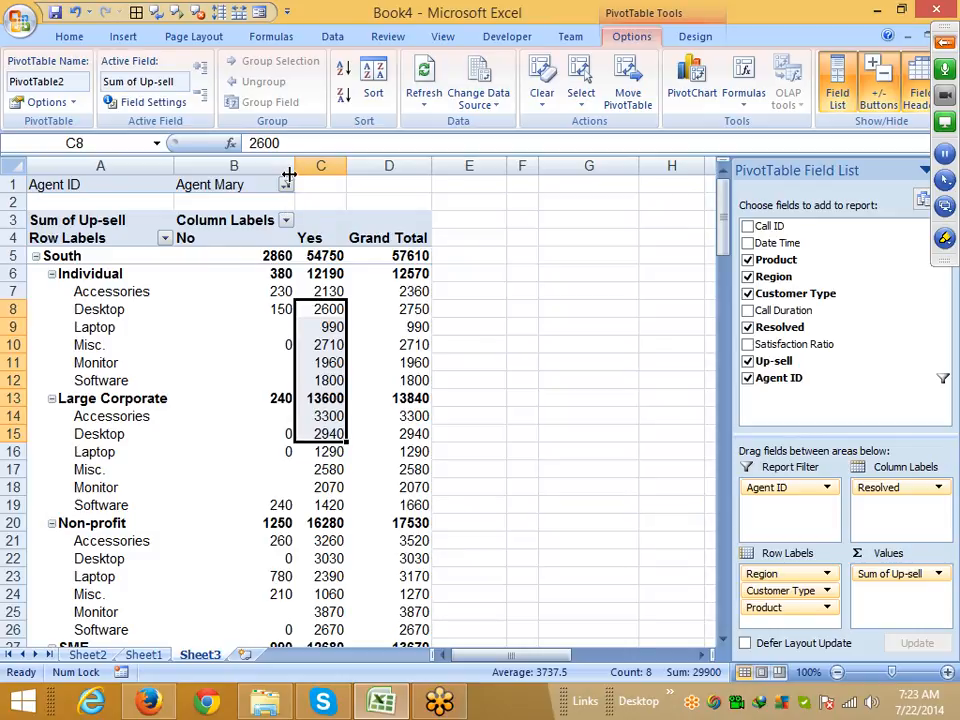
# Step: Reset the Agent ID report filter to (All)
pyautogui.click(286, 185)
pyautogui.click(141, 206)
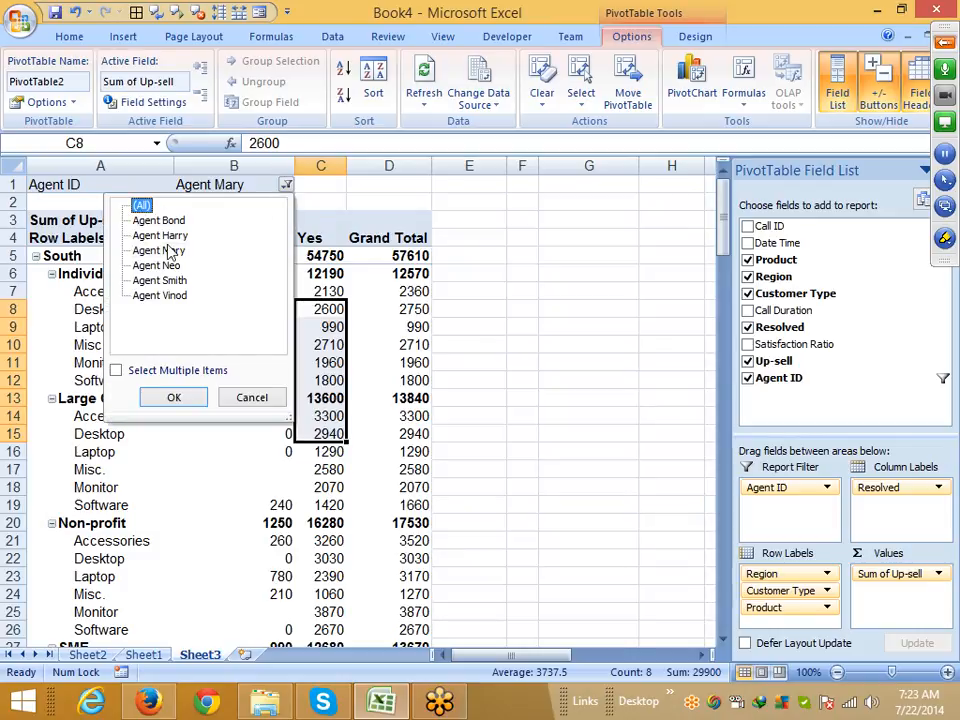
pyautogui.click(174, 398)
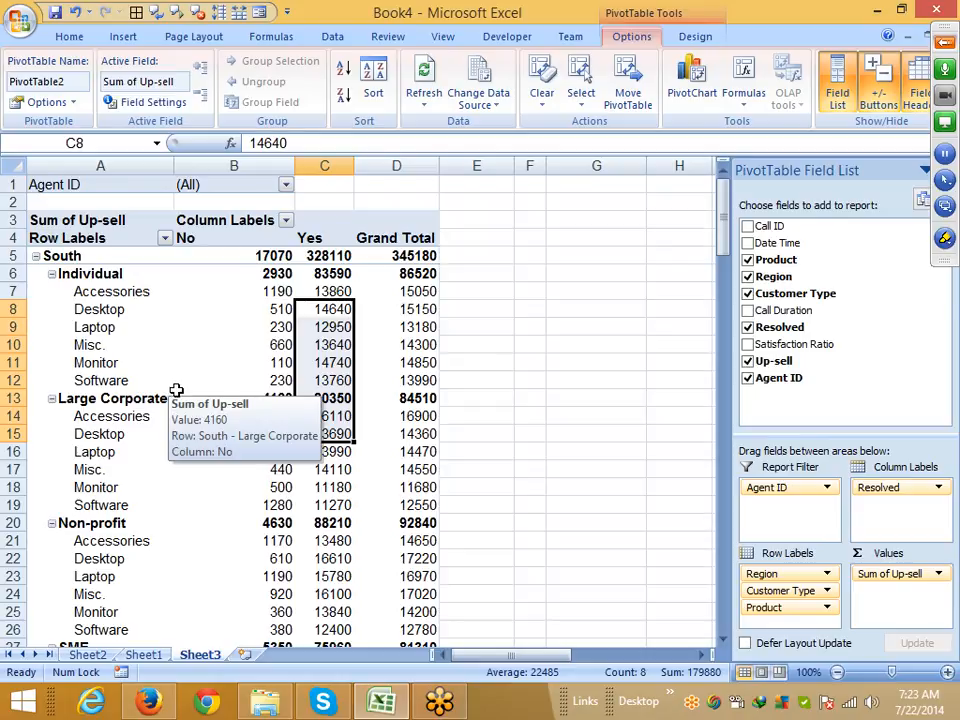
# Step: Filter the pivot table by Agent ID to the first listed agent, and set the filter back to (All)
pyautogui.click(287, 185)
pyautogui.click(168, 221)
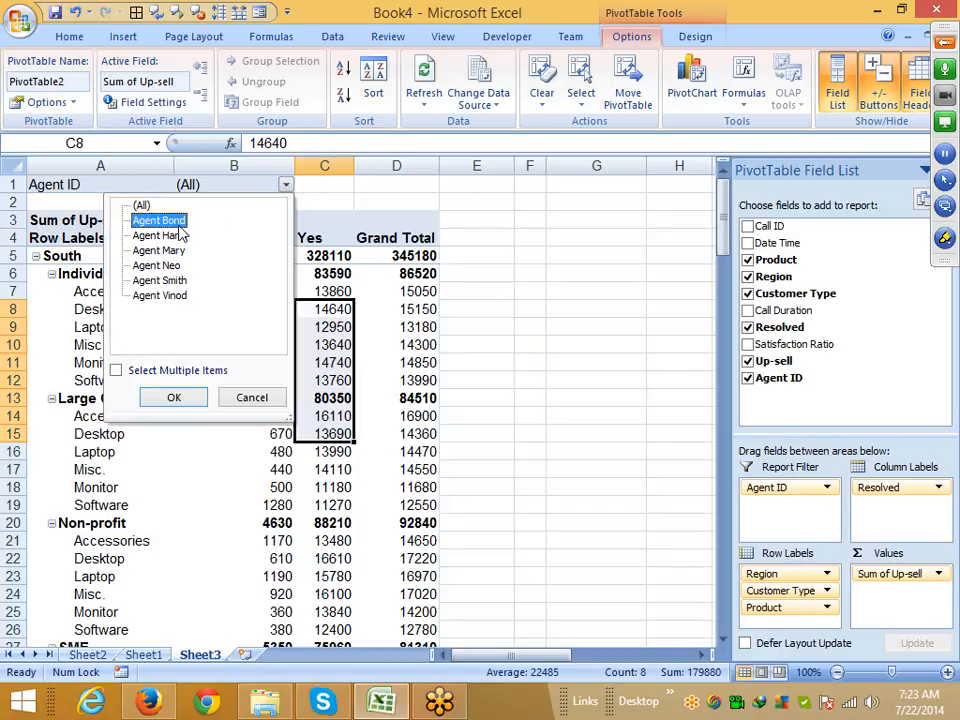
pyautogui.click(186, 398)
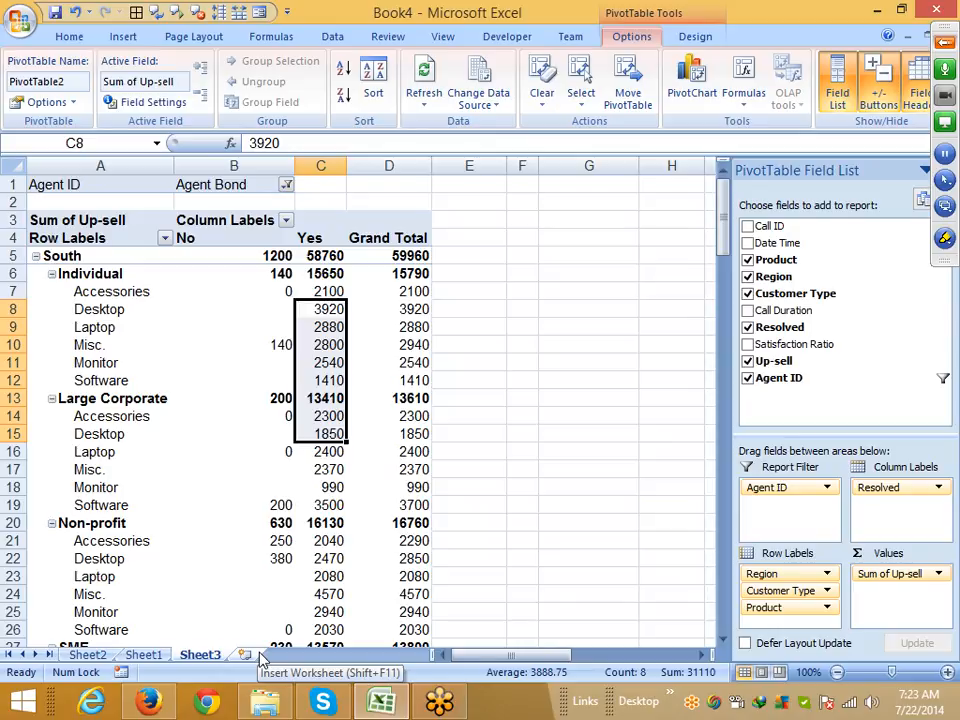
pyautogui.click(286, 184)
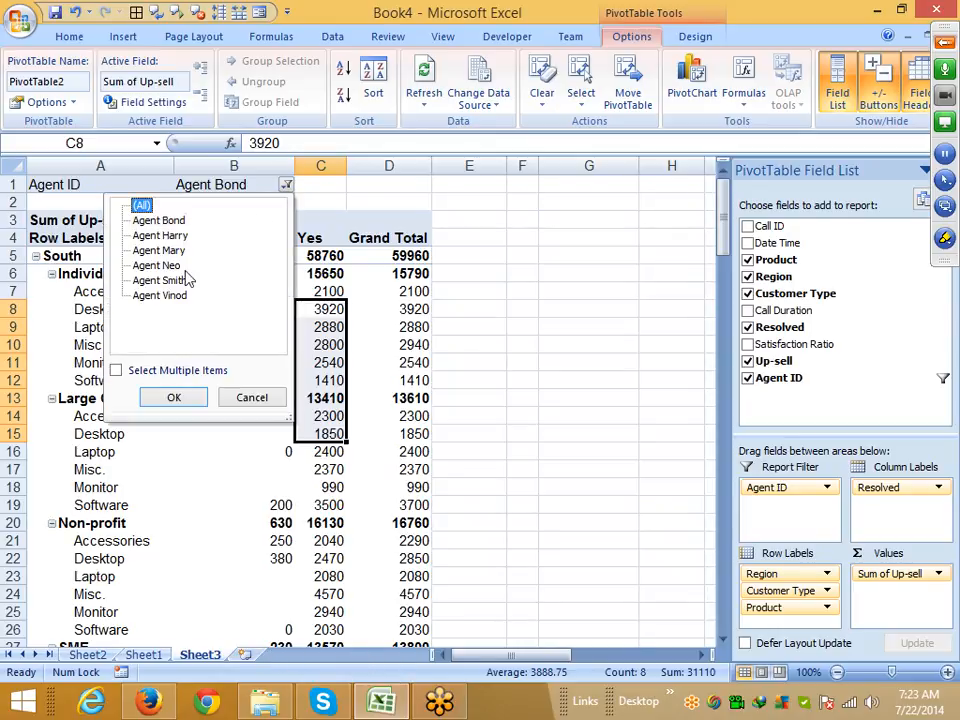
pyautogui.click(189, 401)
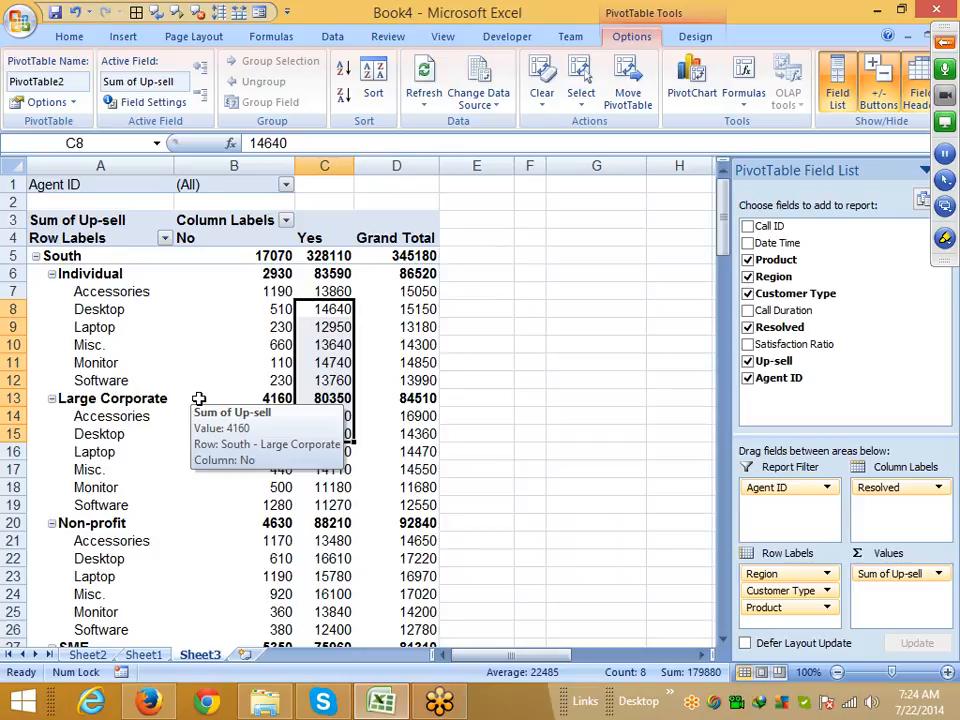
# Step: Generate a separate report filter page for every Agent ID from the pivot table
pyautogui.click(73, 103)
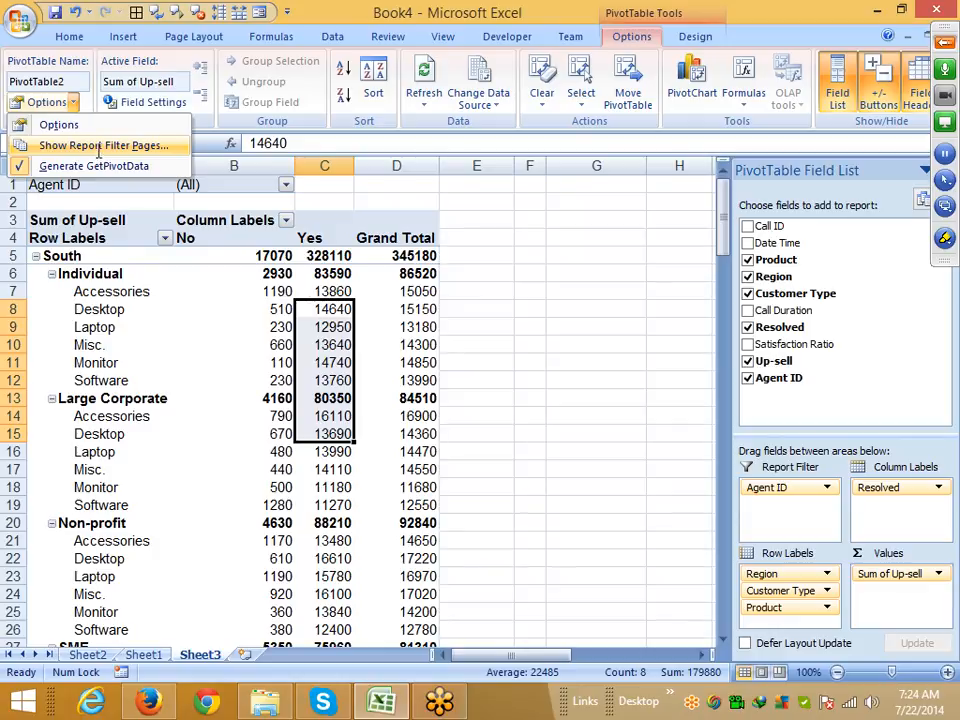
pyautogui.click(100, 146)
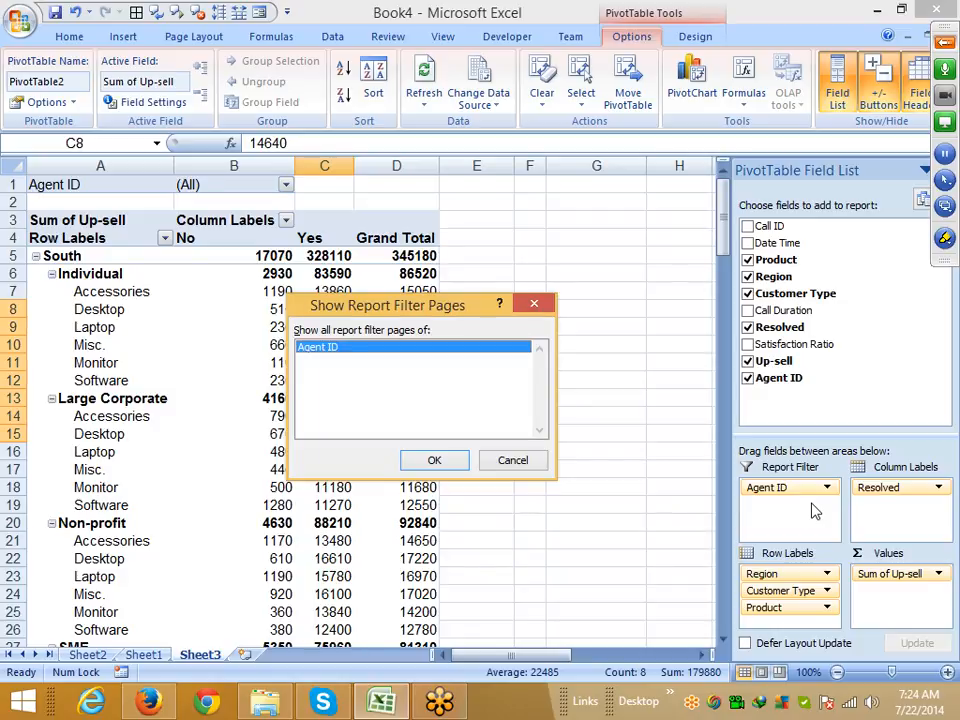
pyautogui.click(420, 462)
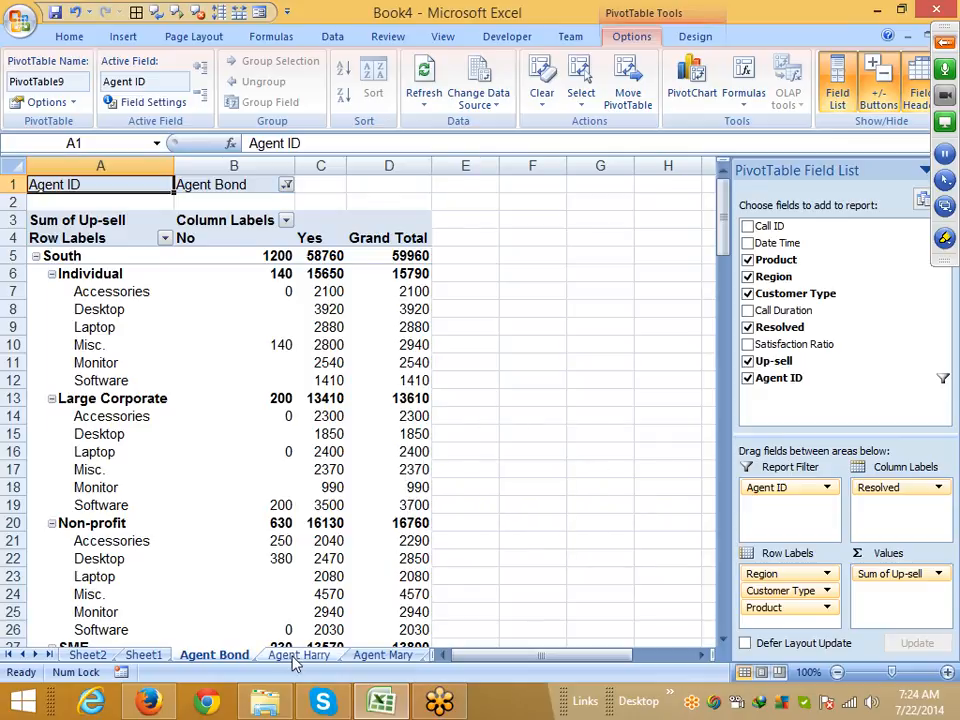
# Step: Look through the generated agent sheets, comparing each agent's pivot report, and return to the source data on Sheet1
pyautogui.click(252, 655)
pyautogui.click(395, 655)
pyautogui.click(420, 655)
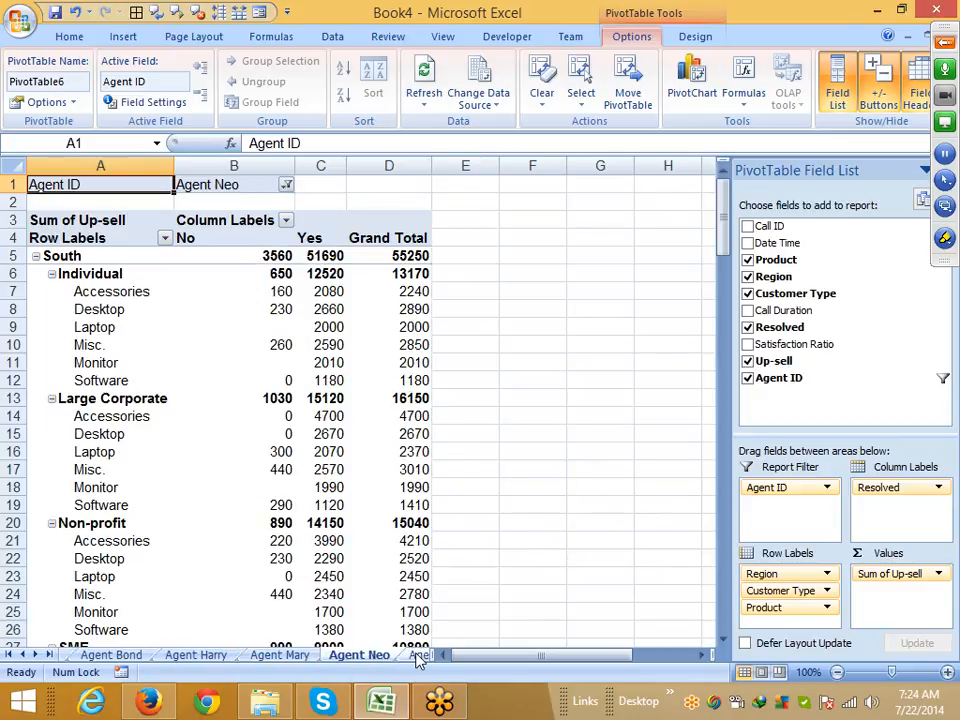
pyautogui.click(420, 655)
pyautogui.click(420, 655)
pyautogui.click(420, 655)
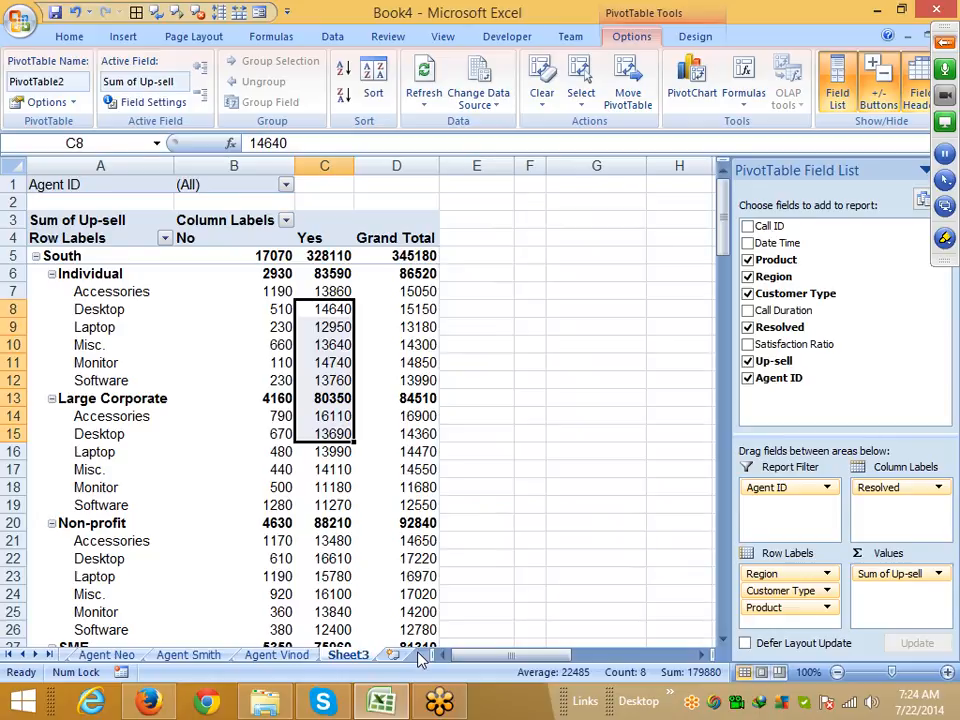
pyautogui.click(292, 656)
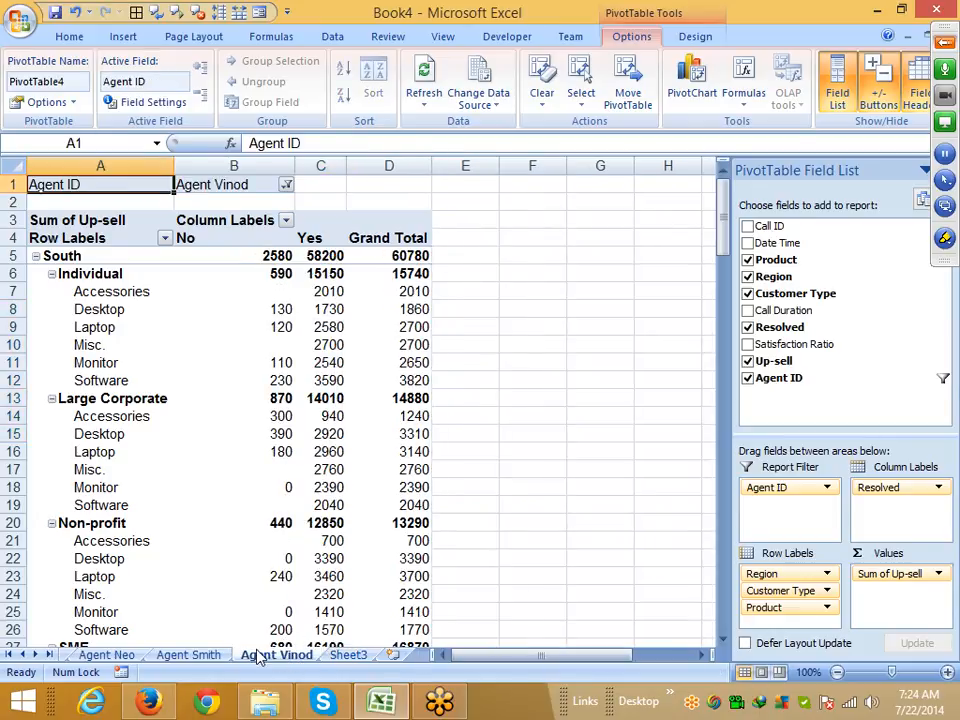
pyautogui.click(190, 655)
pyautogui.click(110, 655)
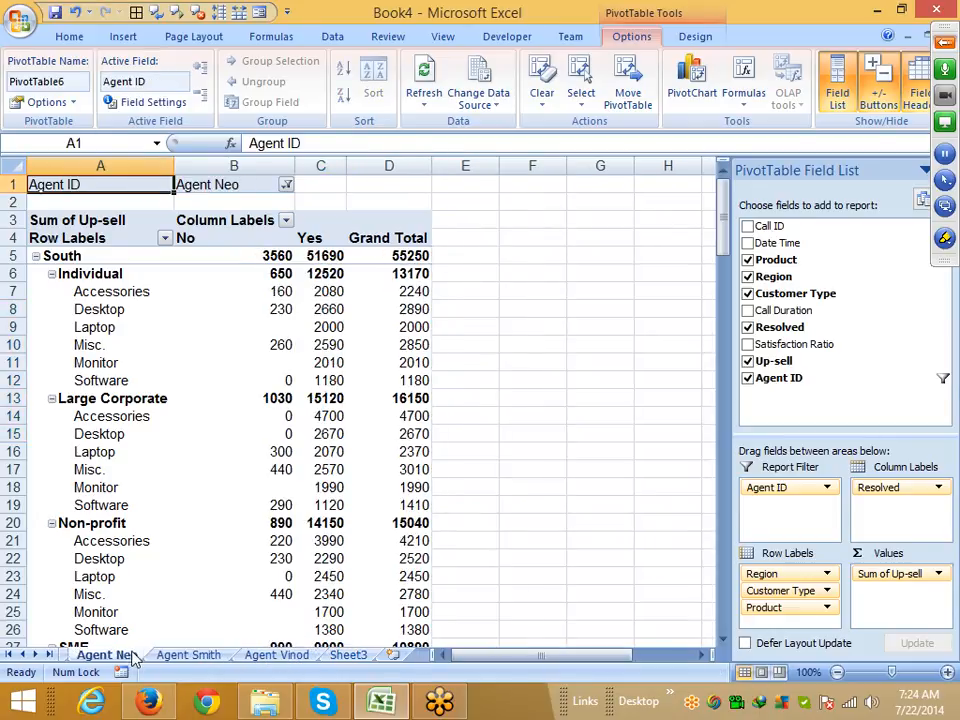
pyautogui.click(8, 654)
pyautogui.click(141, 655)
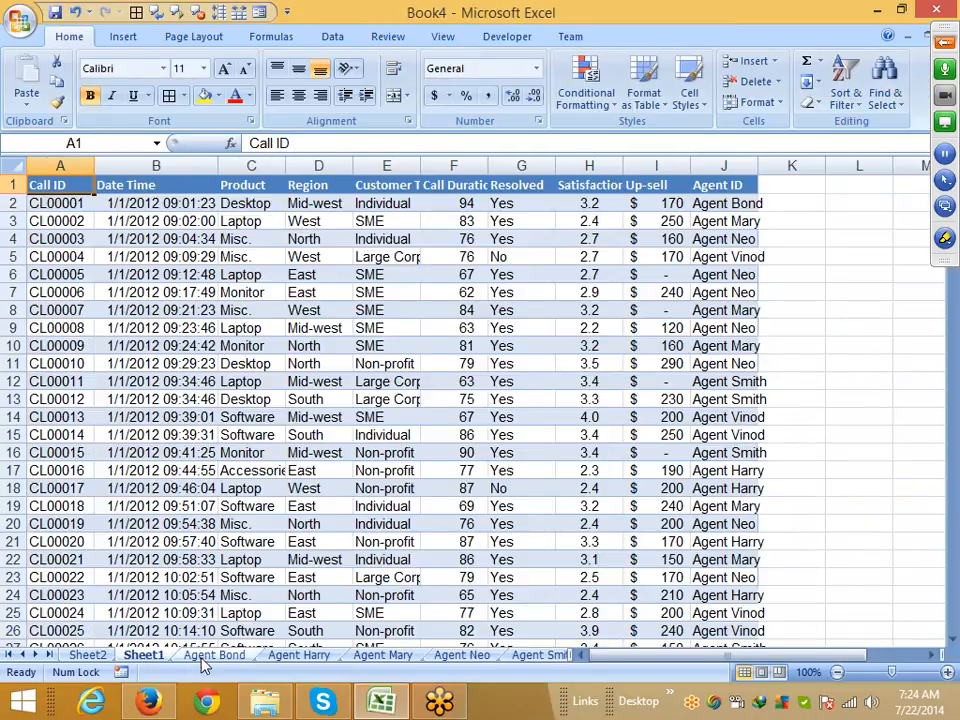
# Step: Delete all the agent sheets together with Sheet3 and Sheet2, keeping only the call data on Sheet1
pyautogui.click(211, 656)
pyautogui.click(35, 654)
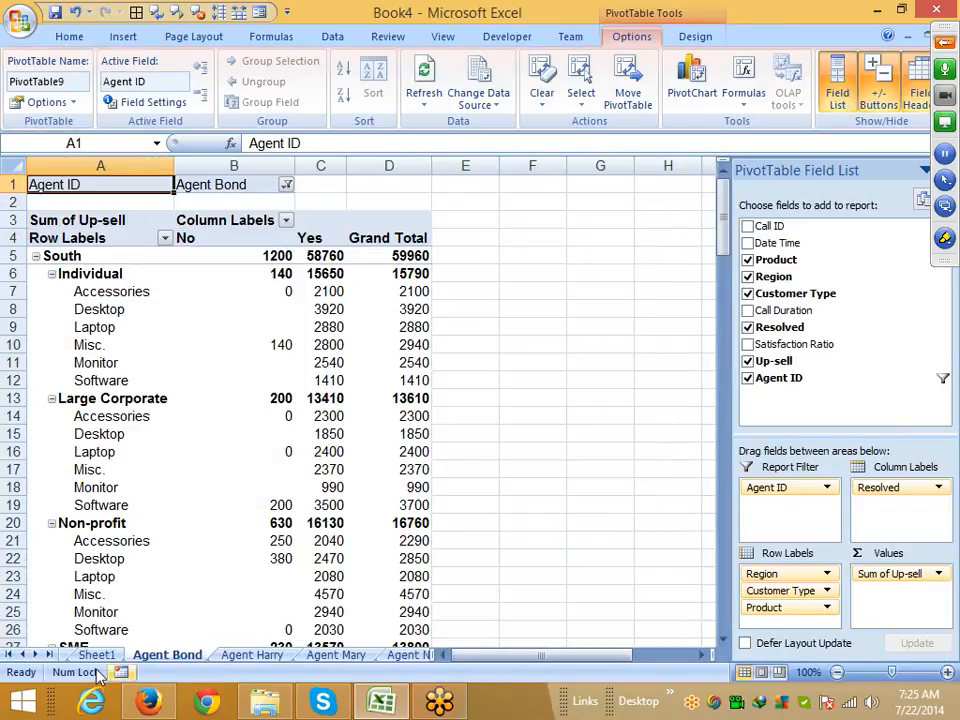
pyautogui.click(48, 655)
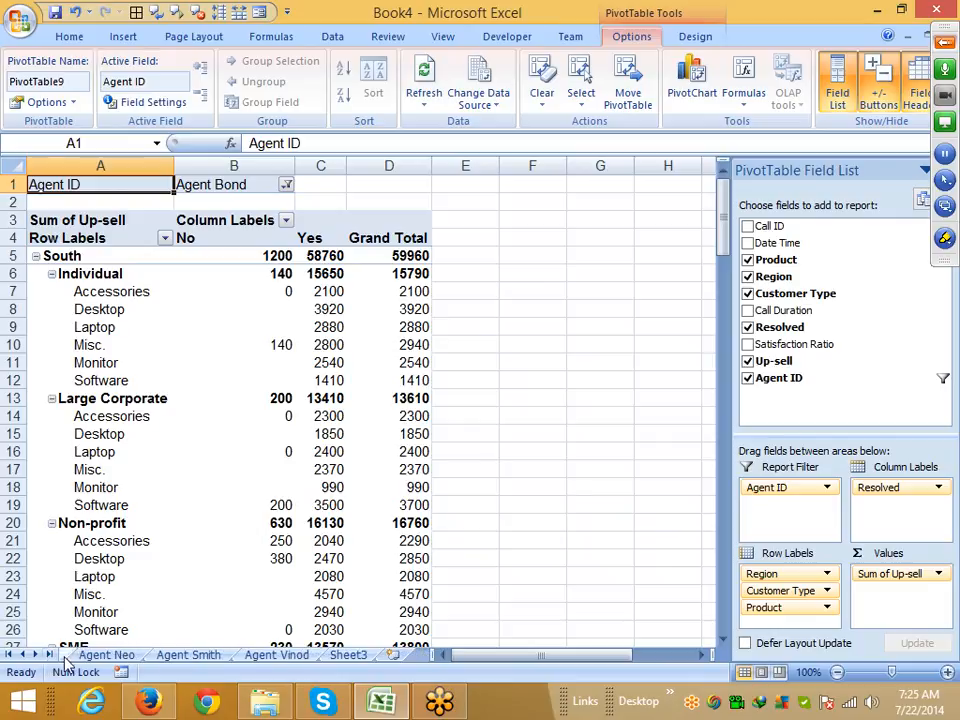
pyautogui.keyDown('shift'); pyautogui.click(345, 656); pyautogui.keyUp('shift')
pyautogui.rightClick(344, 658)
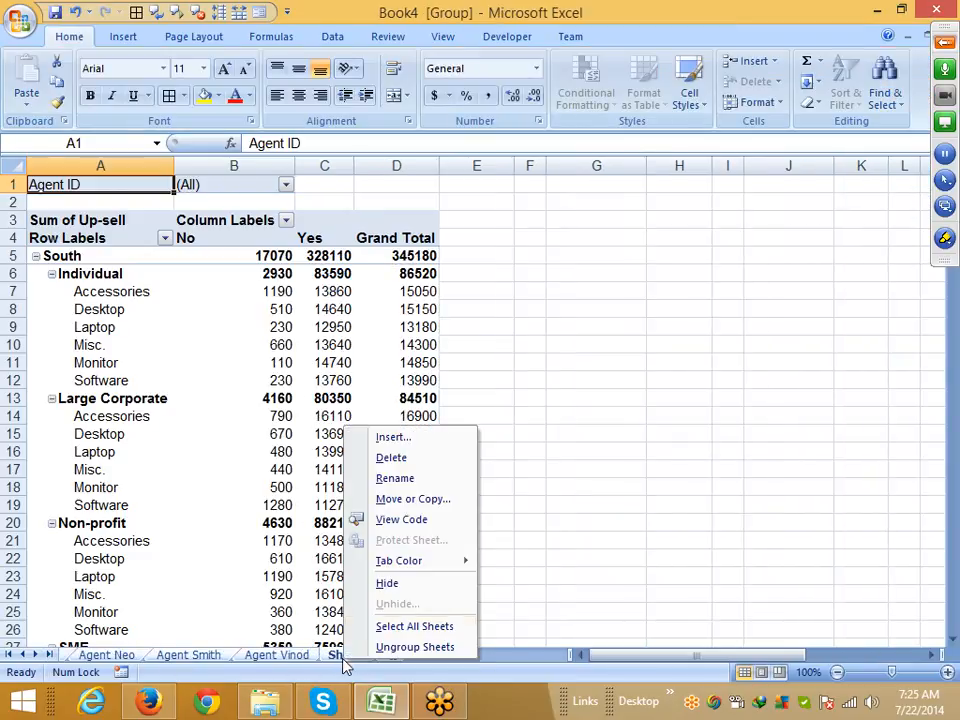
pyautogui.click(394, 462)
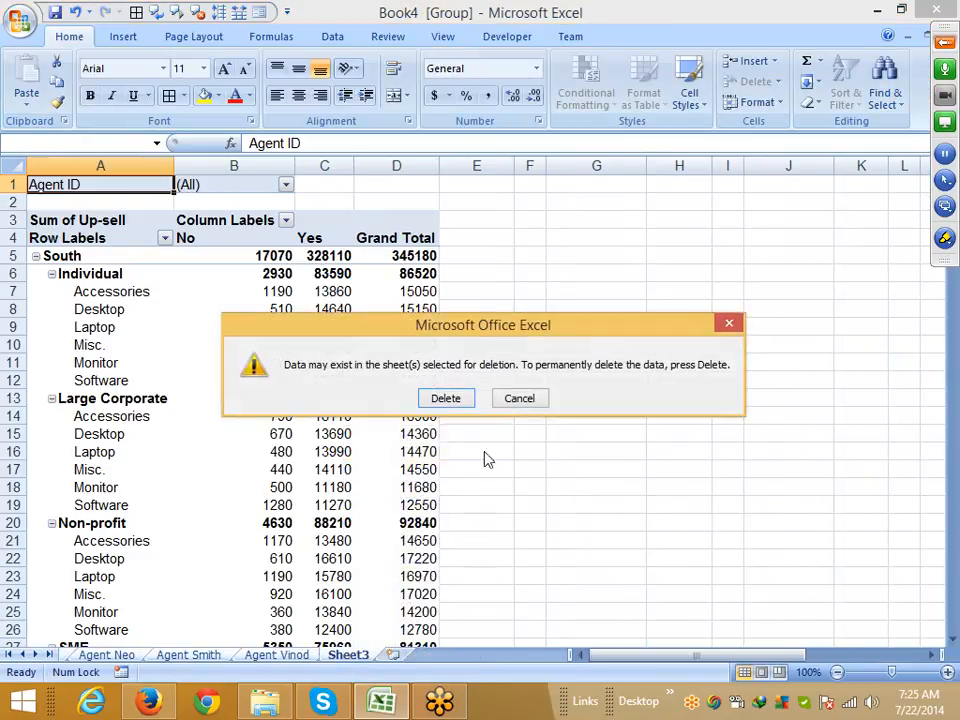
pyautogui.click(462, 401)
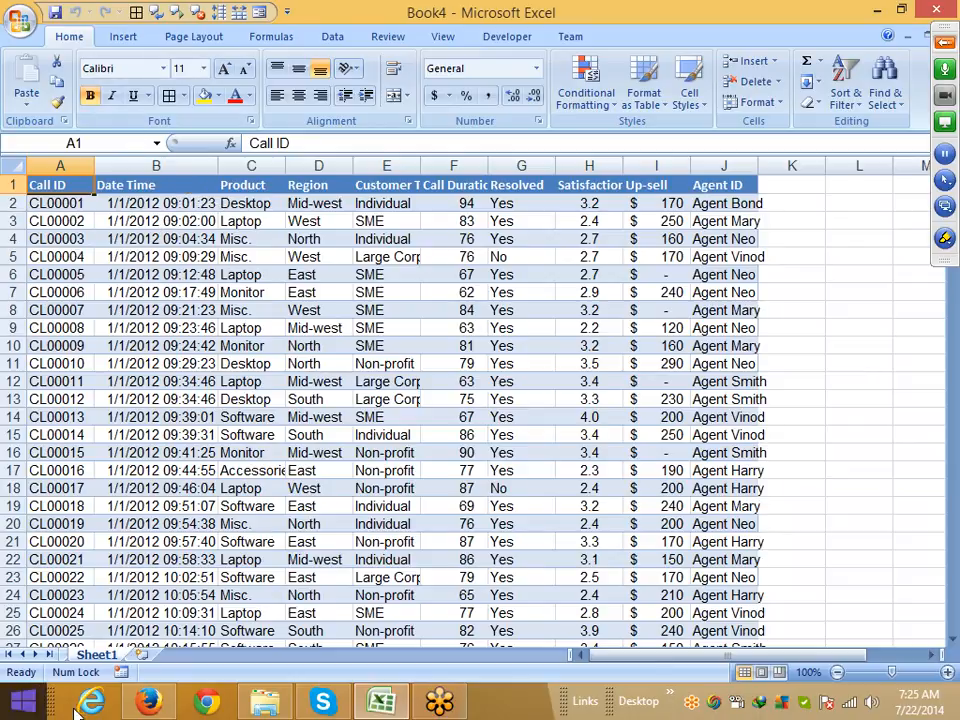
# Step: Insert a new blank worksheet and permanently delete Sheet1 with its call data
pyautogui.click(141, 655)
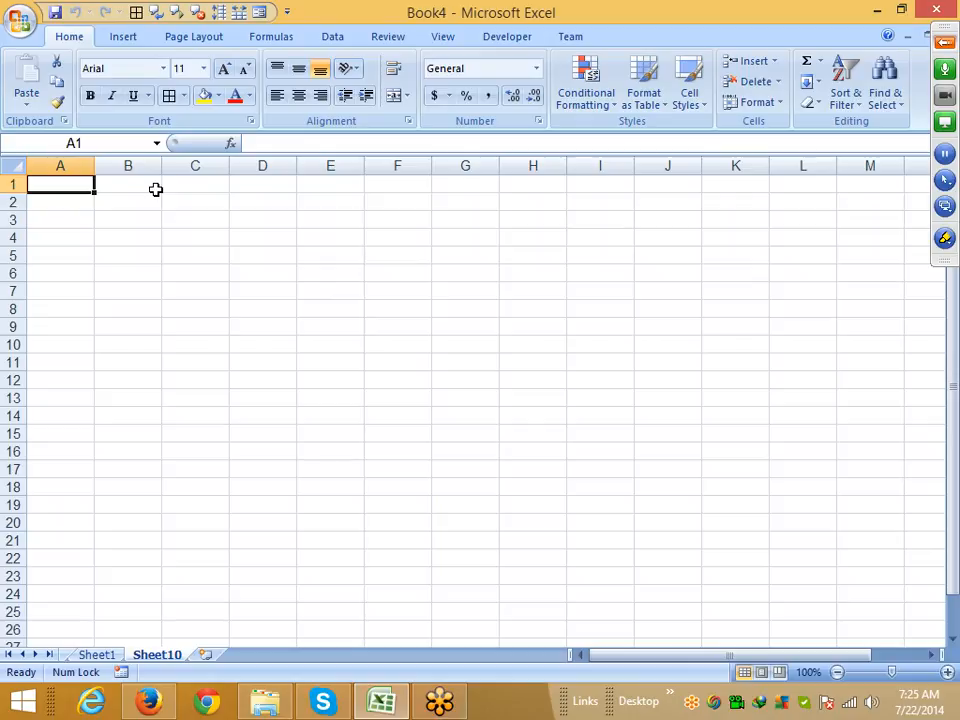
pyautogui.click(96, 654)
pyautogui.rightClick(96, 654)
pyautogui.click(136, 468)
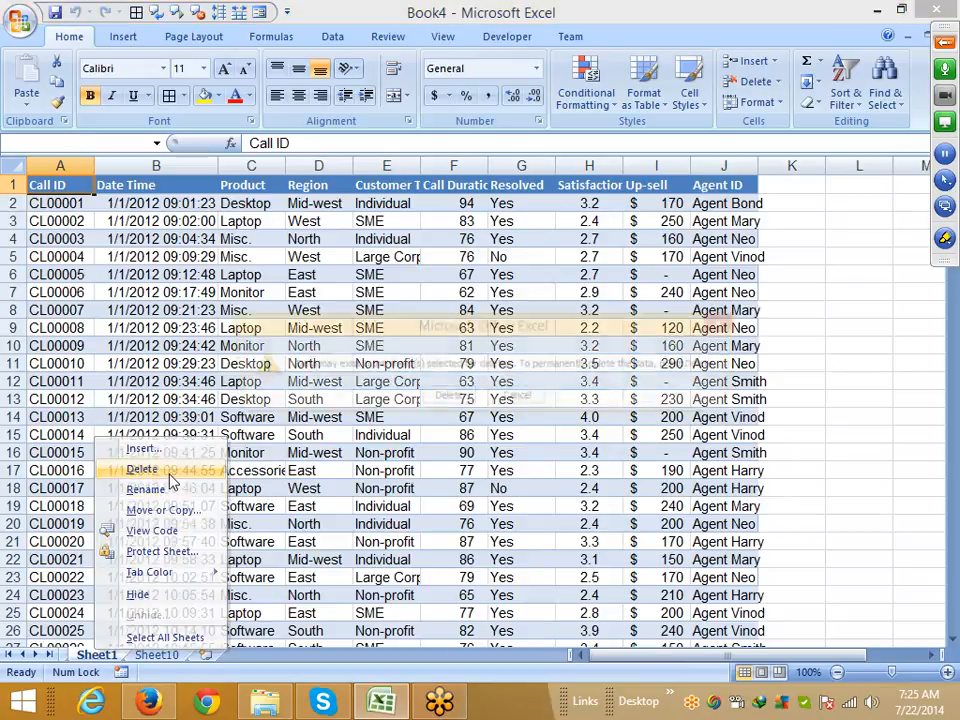
pyautogui.click(423, 399)
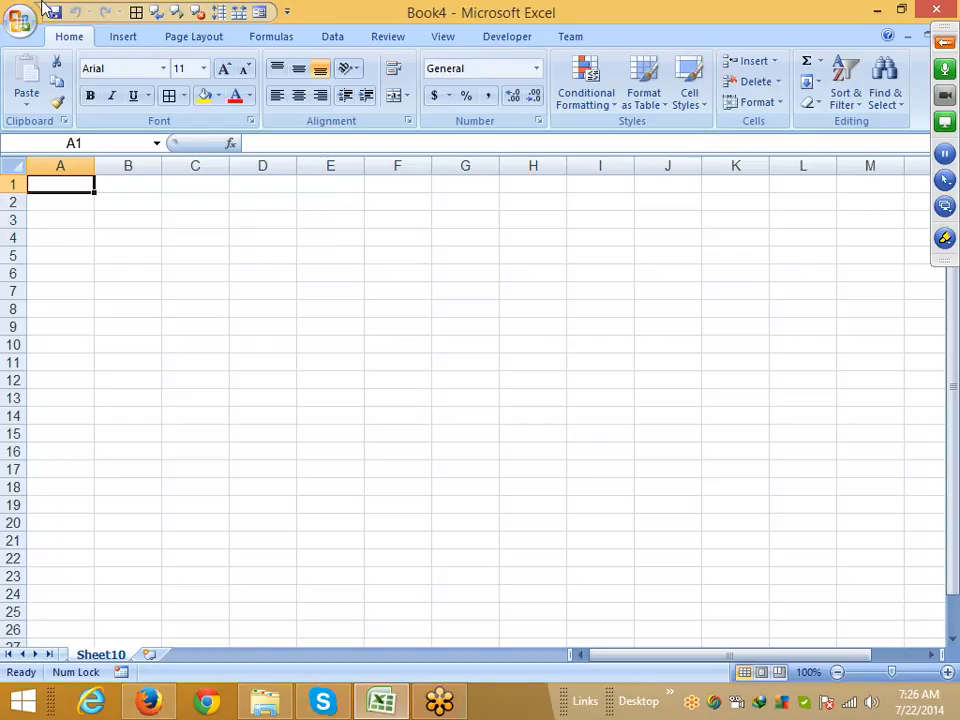
# Step: Start a pivot table at cell A1 of the blank sheet with an external data source and open the list of existing connections
pyautogui.click(123, 36)
pyautogui.click(38, 115)
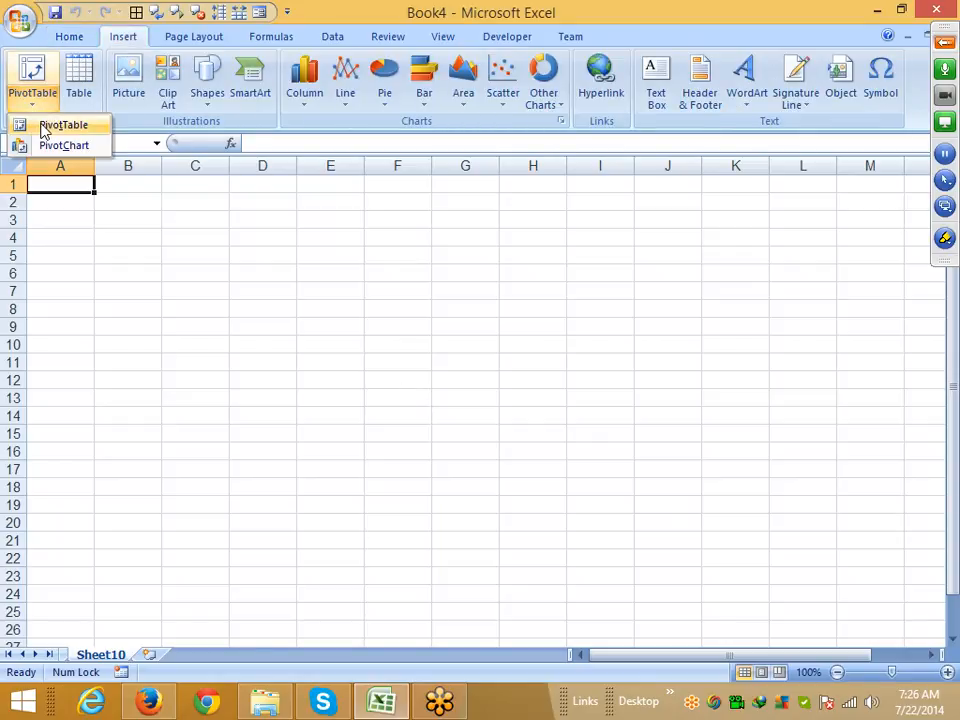
pyautogui.click(40, 124)
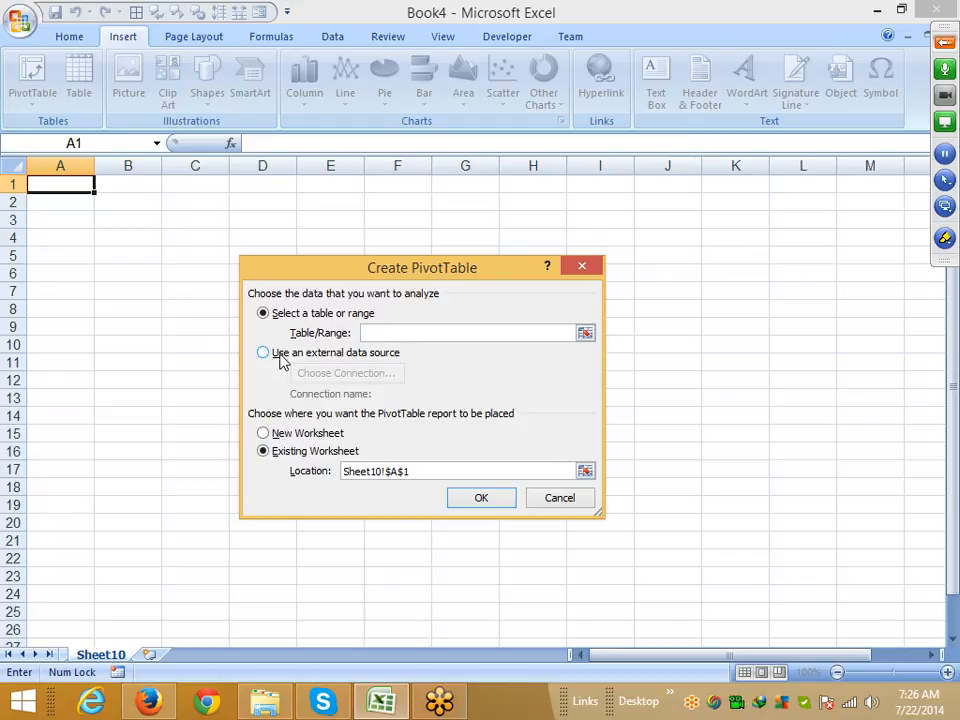
pyautogui.click(281, 356)
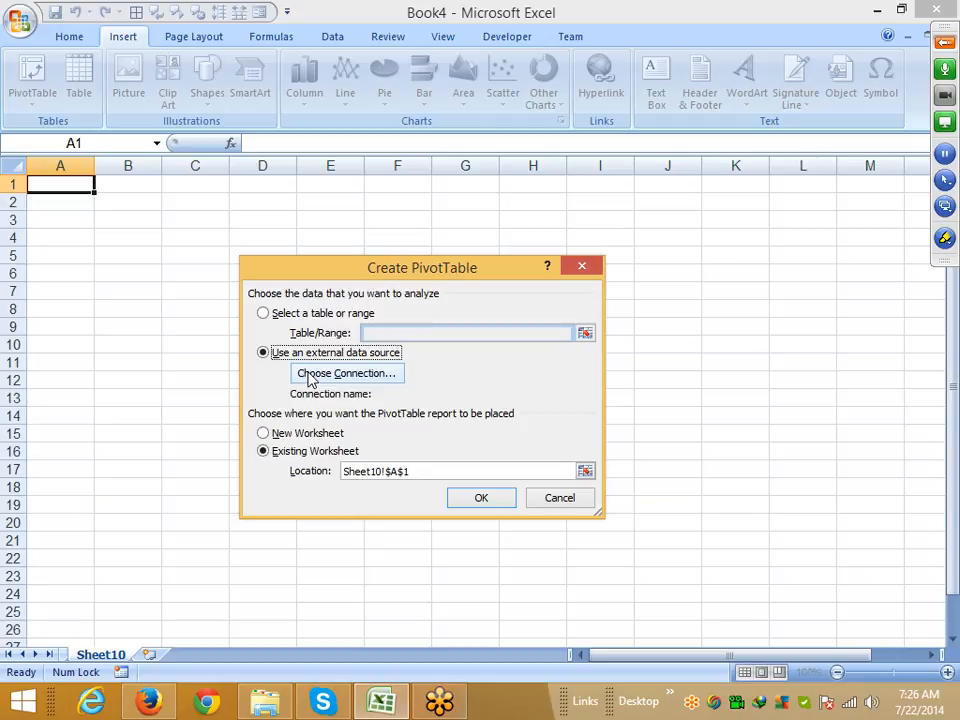
pyautogui.click(310, 378)
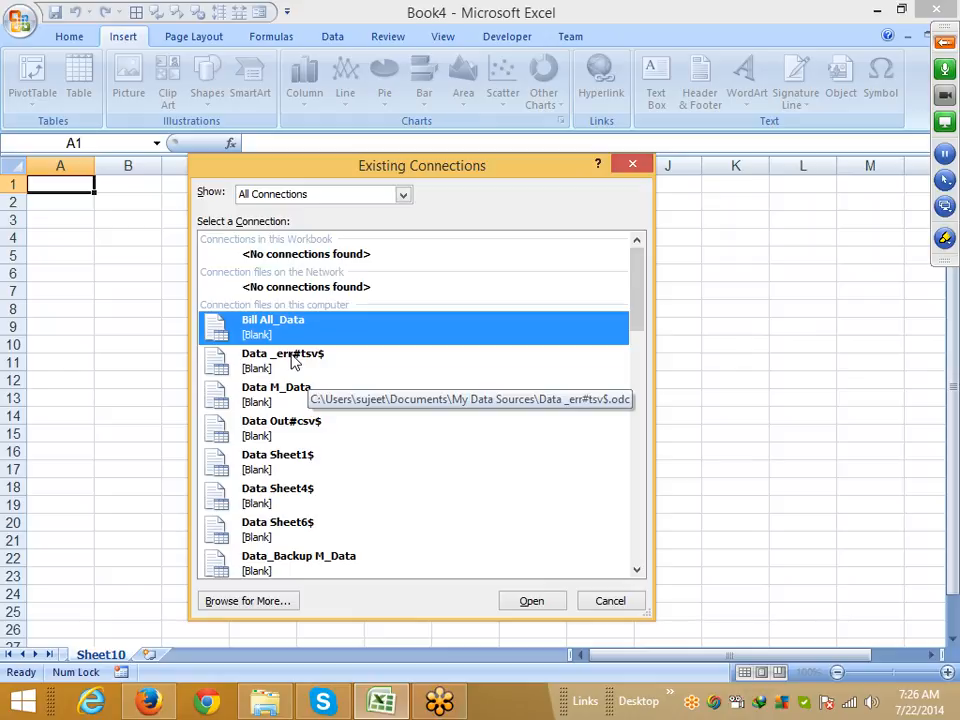
# Step: Browse to Local Disk (D:) and open the Data1 workbook as the pivot table's data source
pyautogui.click(280, 604)
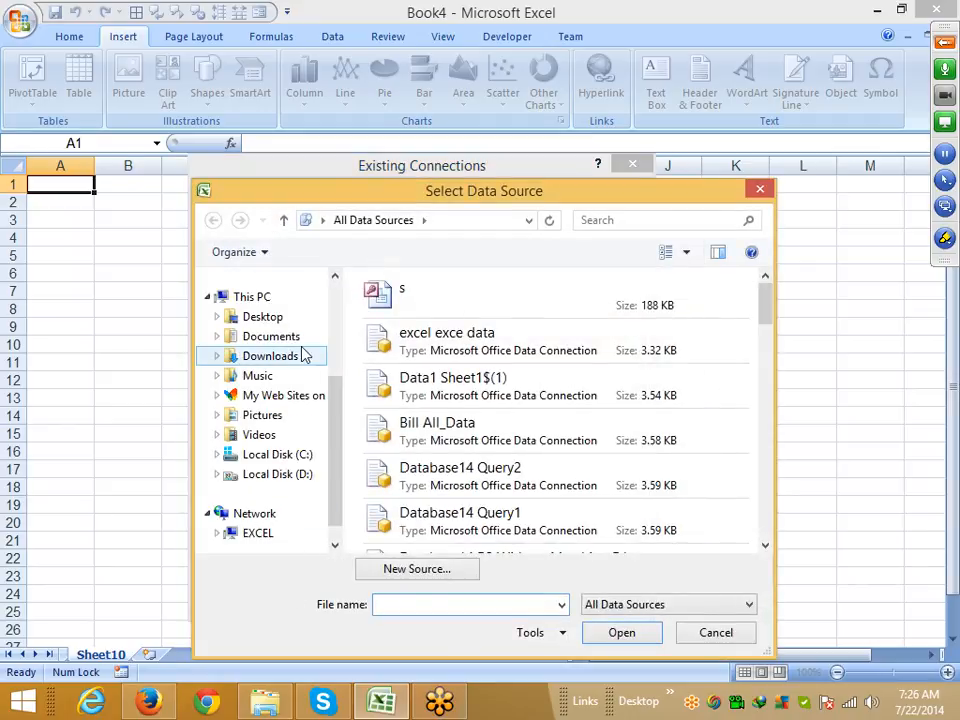
pyautogui.click(287, 474)
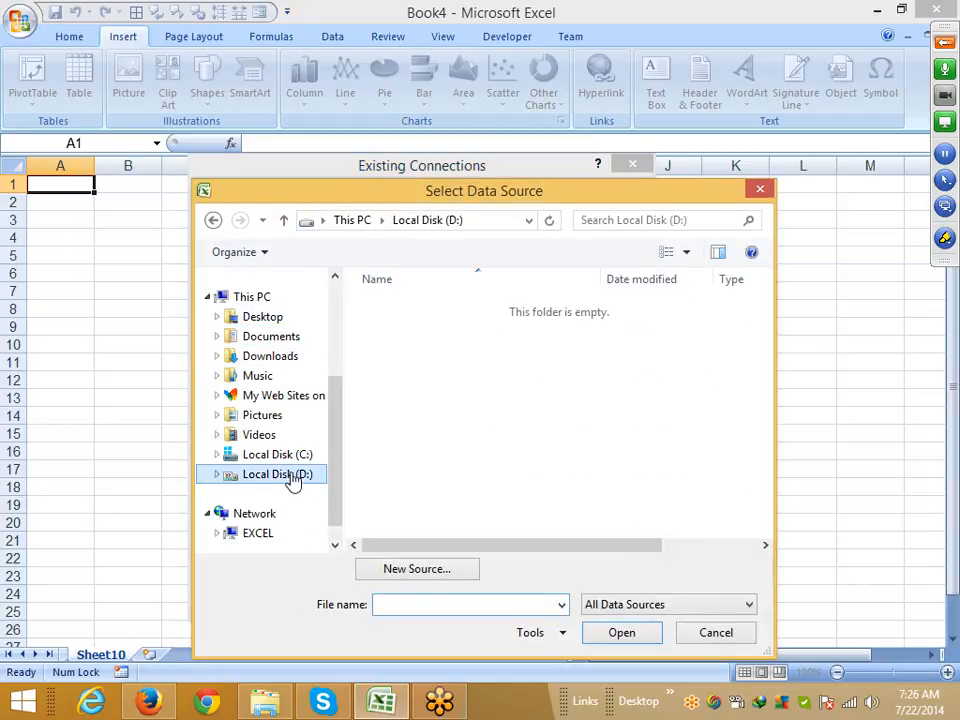
pyautogui.click(427, 431)
pyautogui.press('d')
pyautogui.press('d')
pyautogui.press('d')
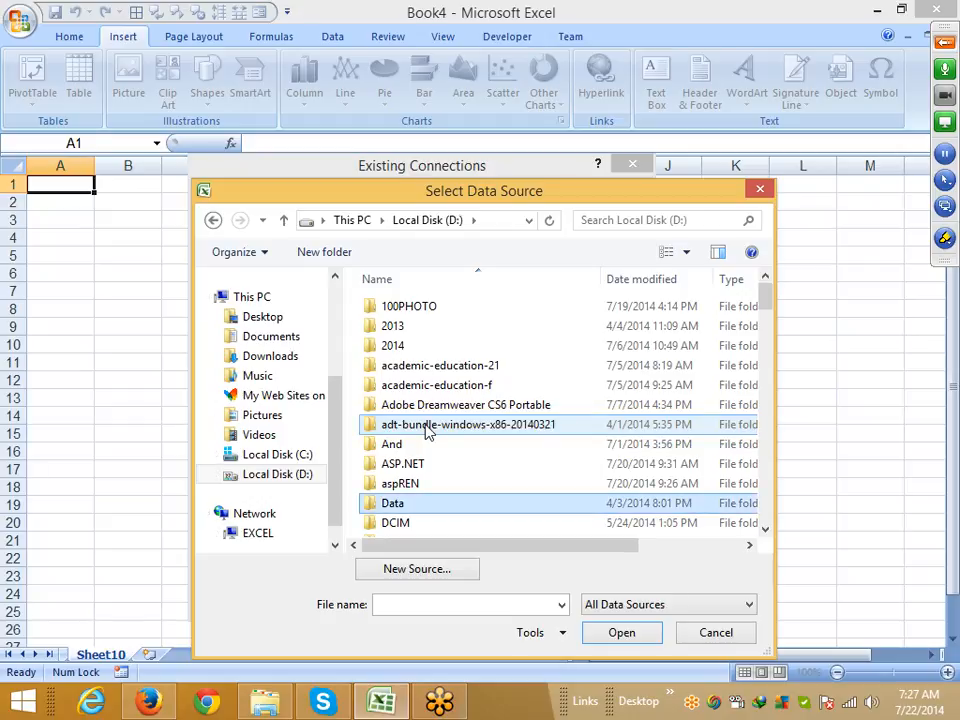
pyautogui.press('d')
pyautogui.press('d')
pyautogui.press('d')
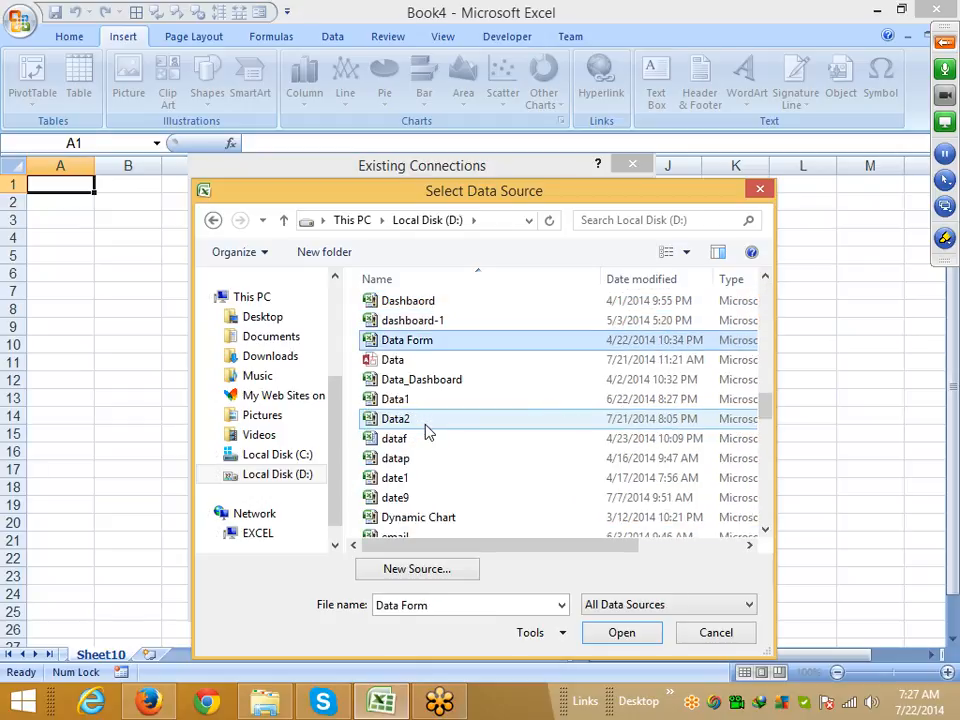
pyautogui.click(417, 401)
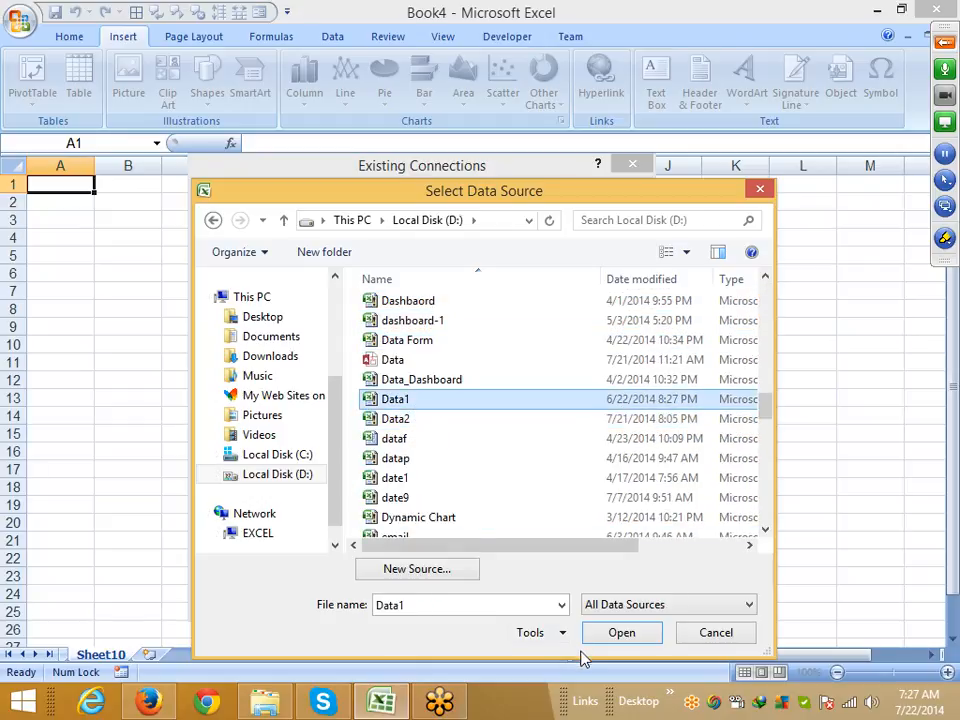
pyautogui.click(619, 633)
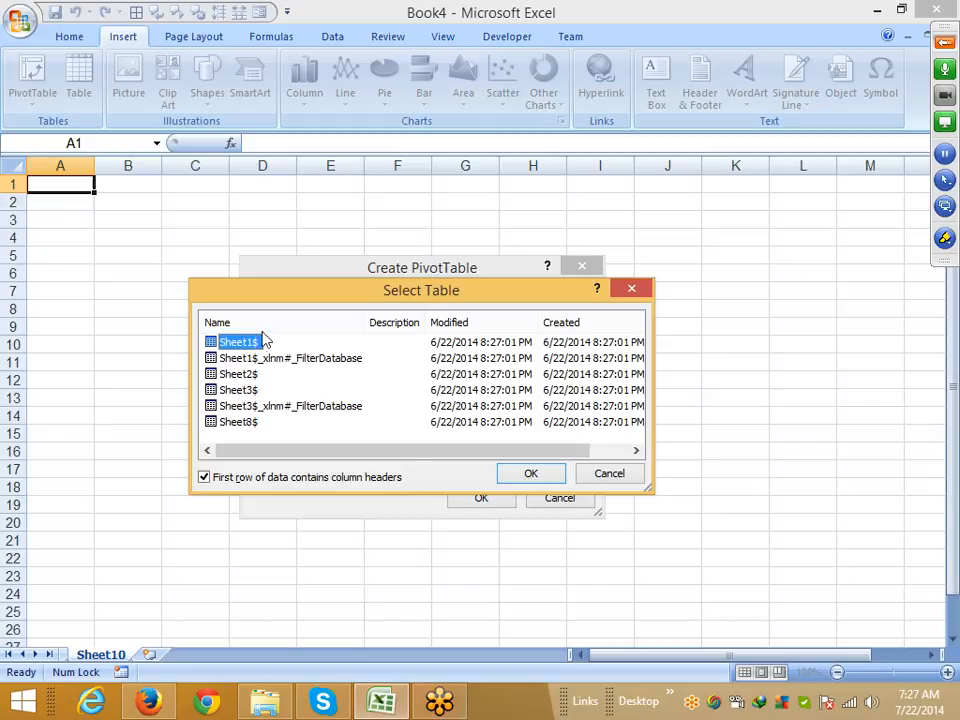
# Step: Use the Sheet1$ table with its first row as column headers and create the pivot table at Sheet10!$A$1
pyautogui.click(548, 479)
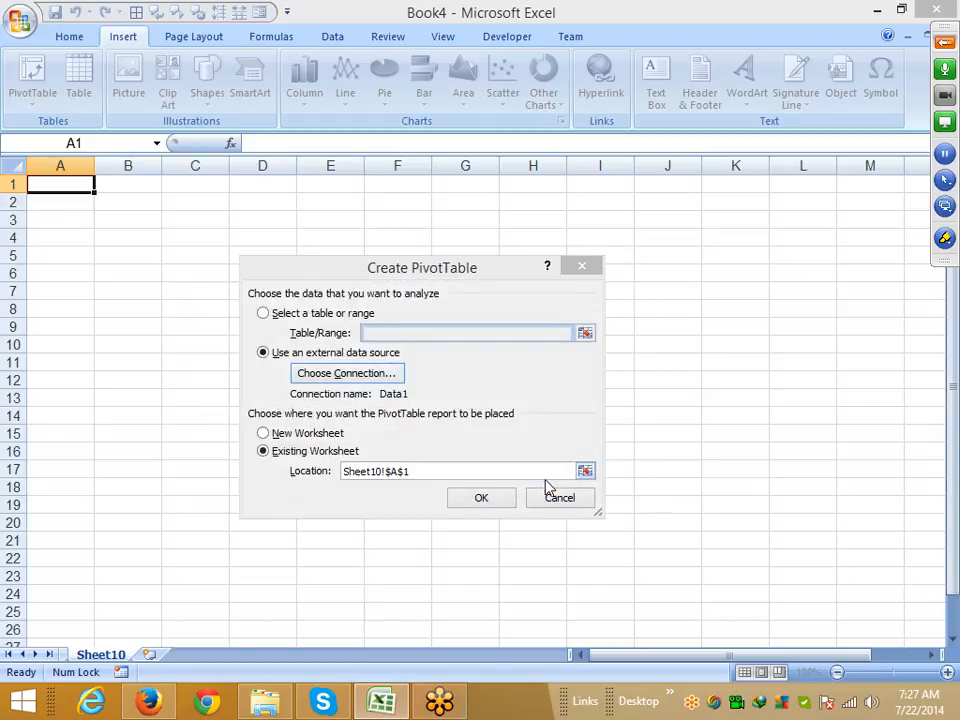
pyautogui.click(501, 503)
pyautogui.click(150, 705)
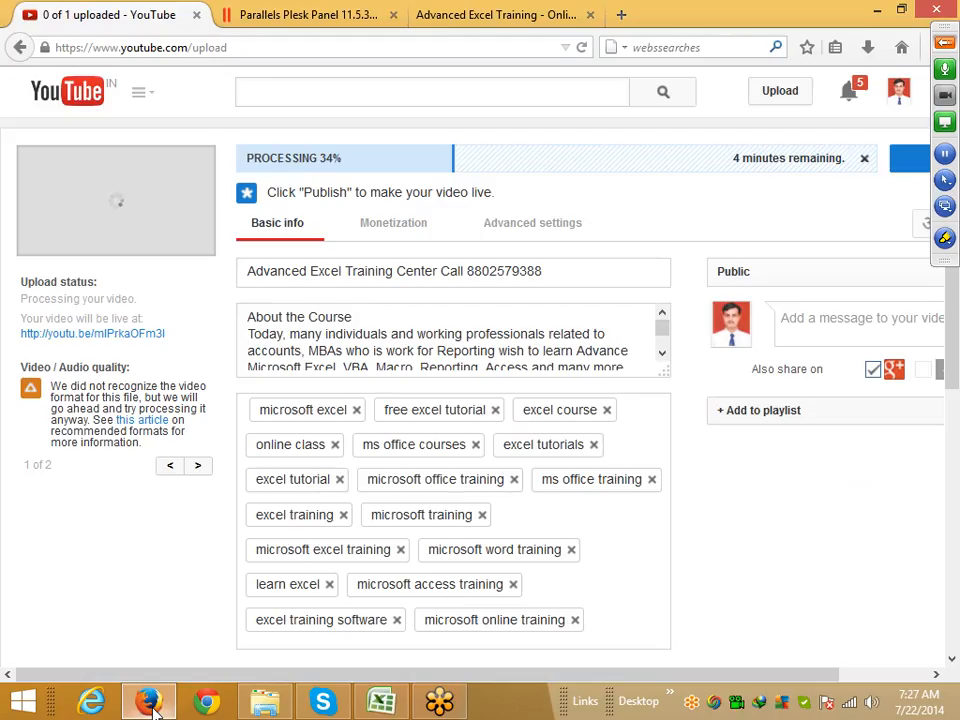
pyautogui.click(150, 705)
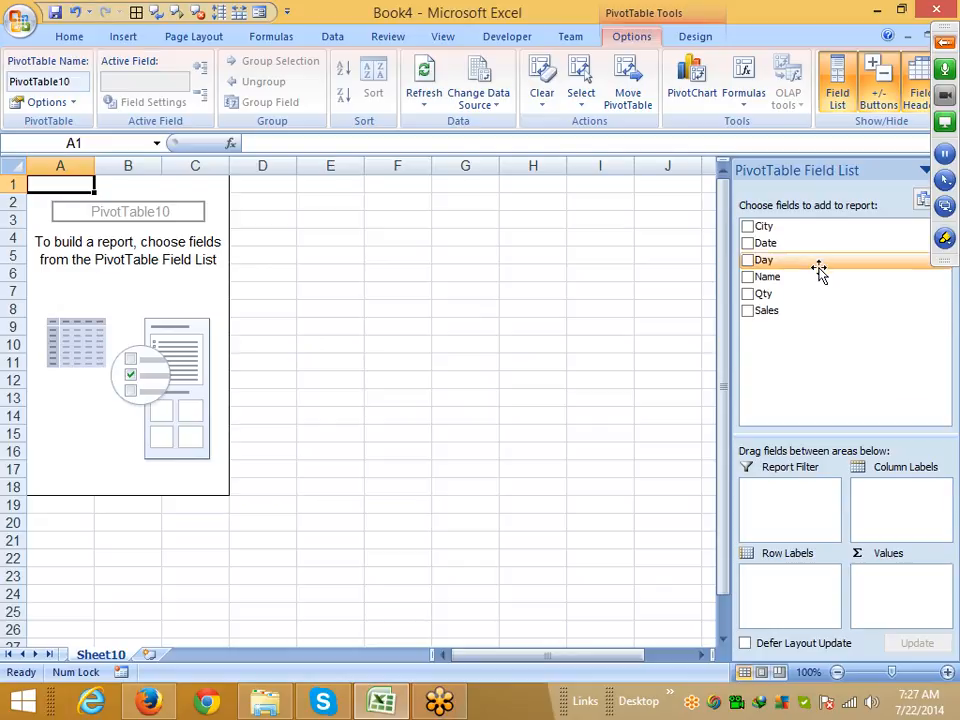
# Step: Add the Name field to the row labels and the Sales field to the values of the pivot table
pyautogui.moveTo(790, 279); pyautogui.dragTo(808, 580)
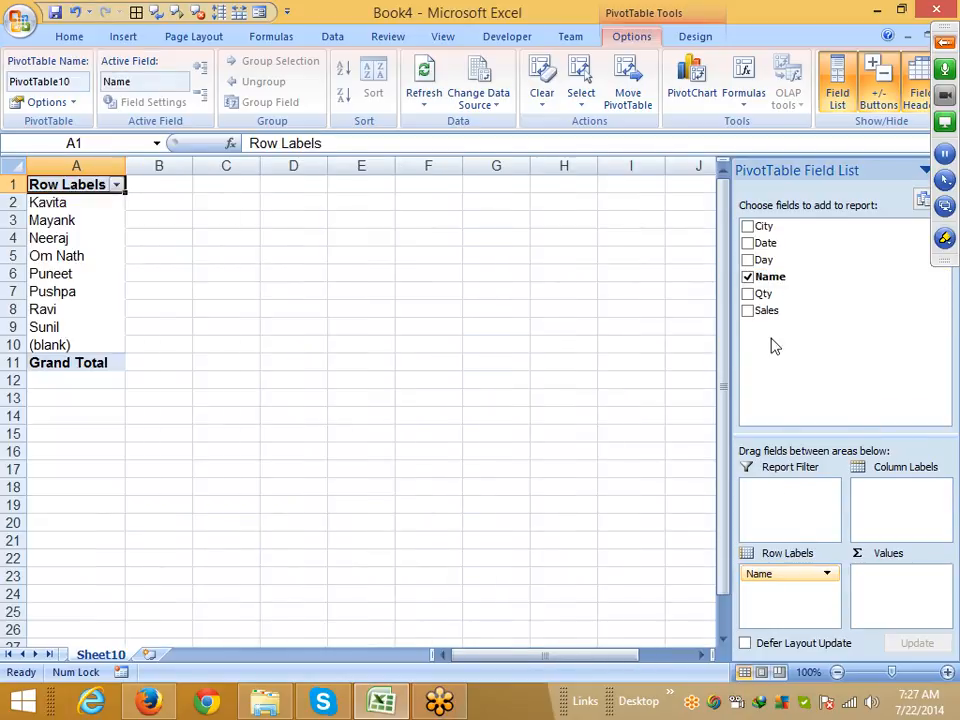
pyautogui.moveTo(769, 314); pyautogui.dragTo(901, 586)
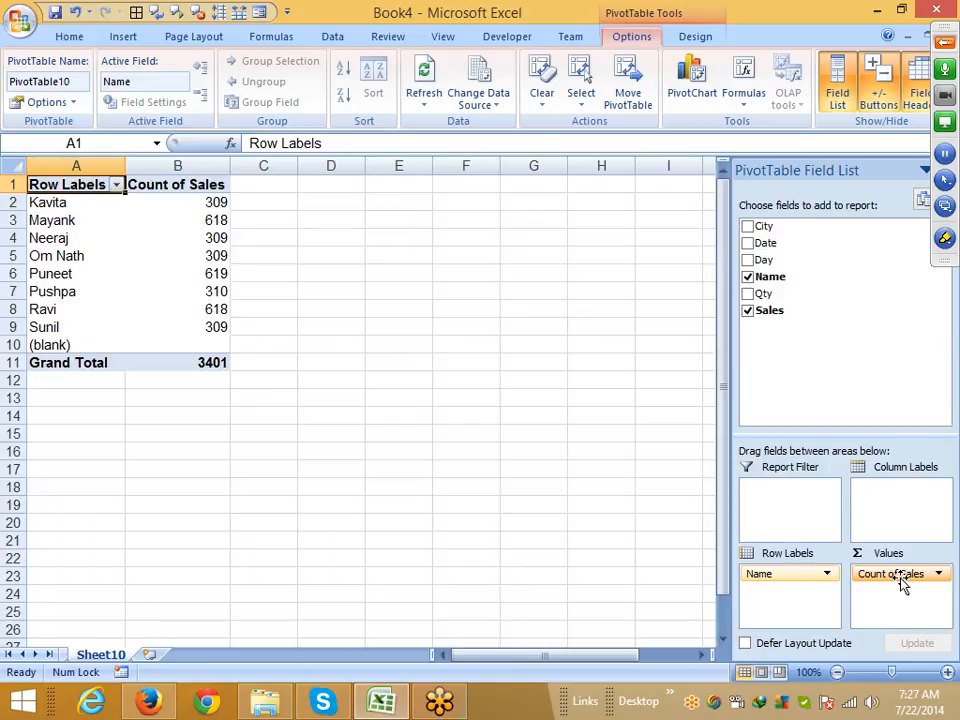
# Step: Try enabling data refresh when opening the file in the pivot table's options, and cancel the change
pyautogui.click(944, 42)
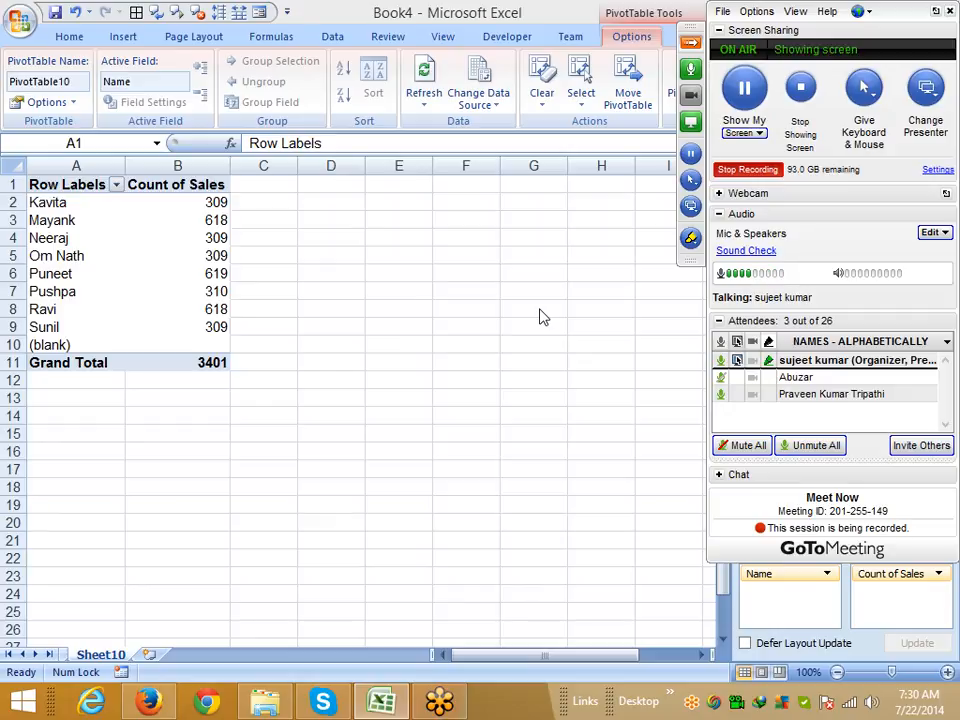
pyautogui.click(178, 227)
pyautogui.rightClick(178, 227)
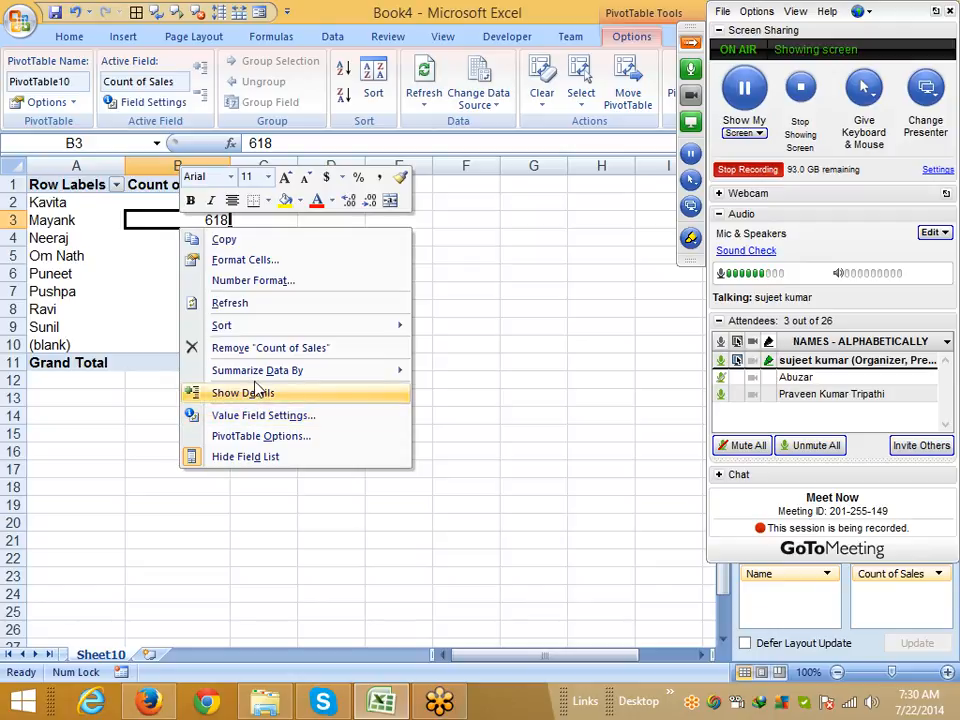
pyautogui.click(263, 438)
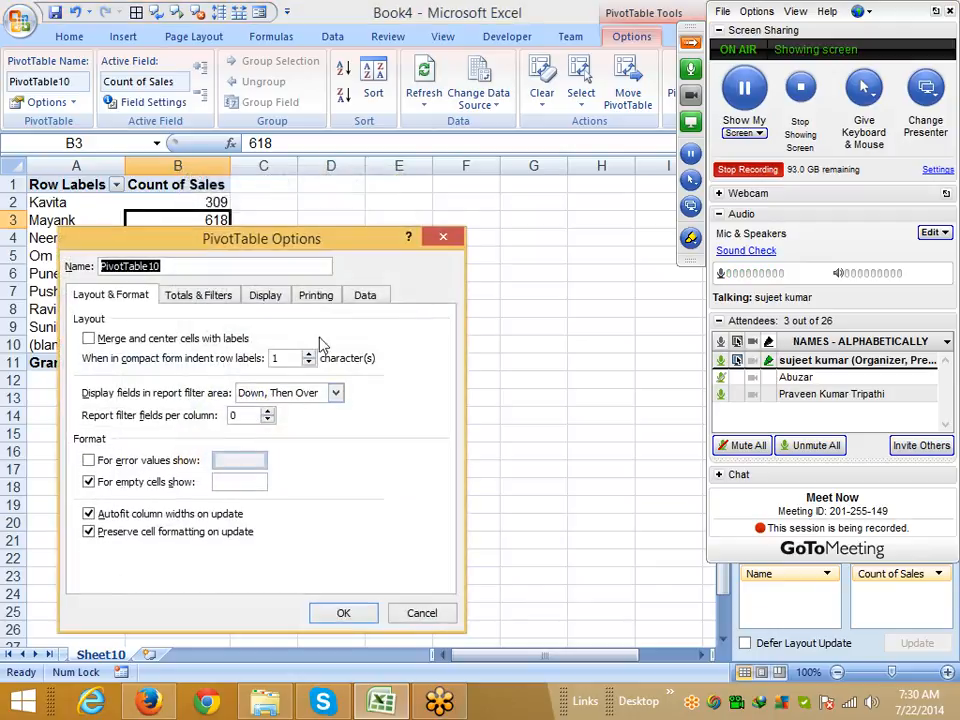
pyautogui.click(267, 300)
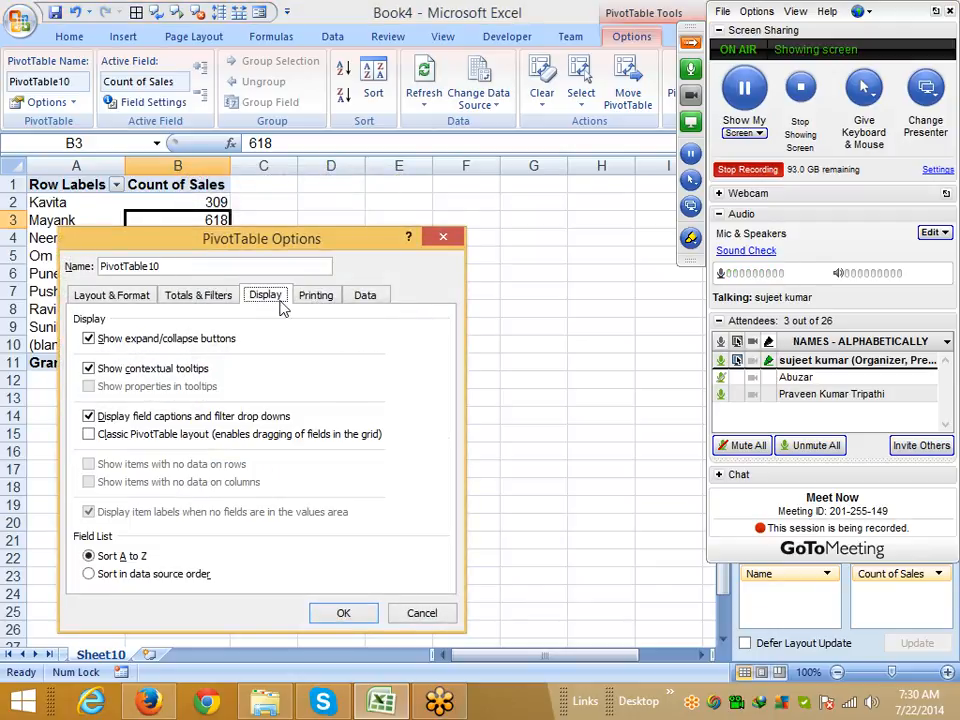
pyautogui.click(315, 295)
pyautogui.click(366, 296)
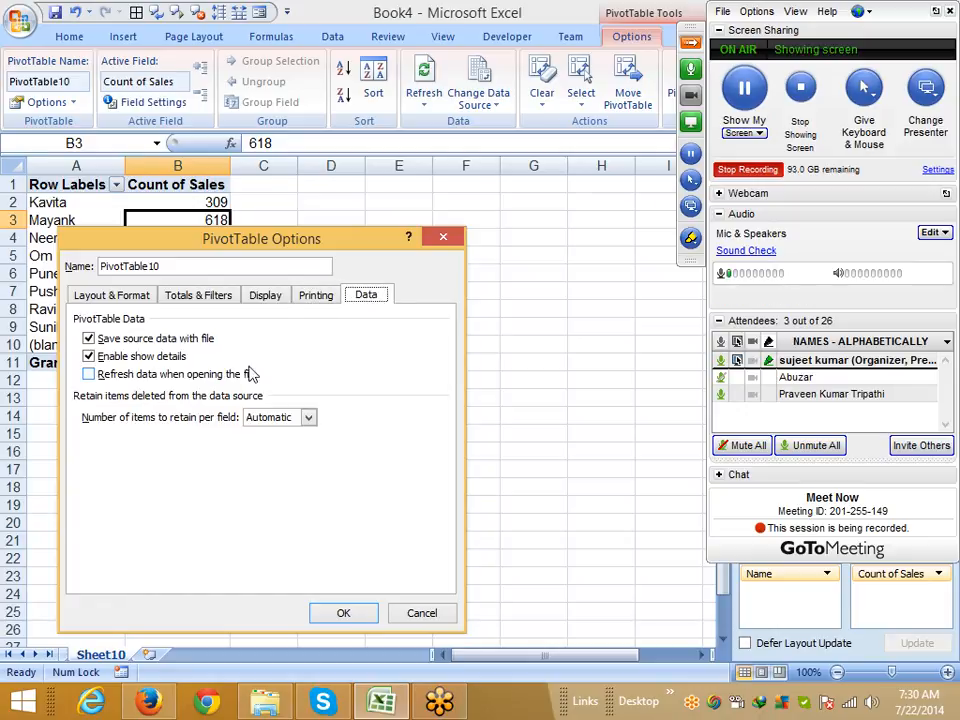
pyautogui.click(120, 375)
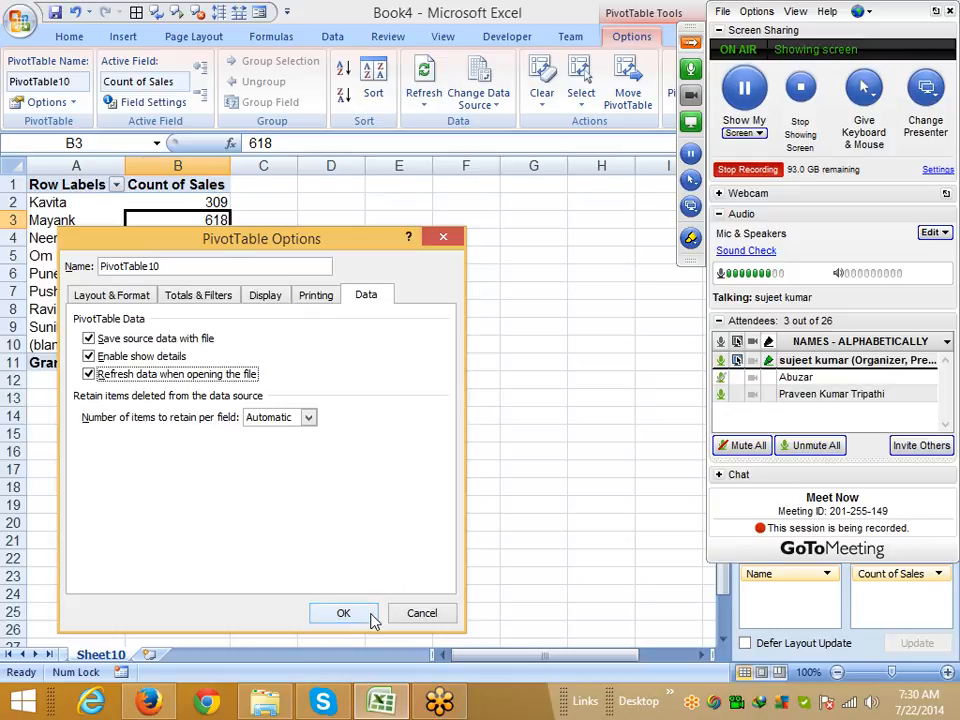
pyautogui.click(422, 614)
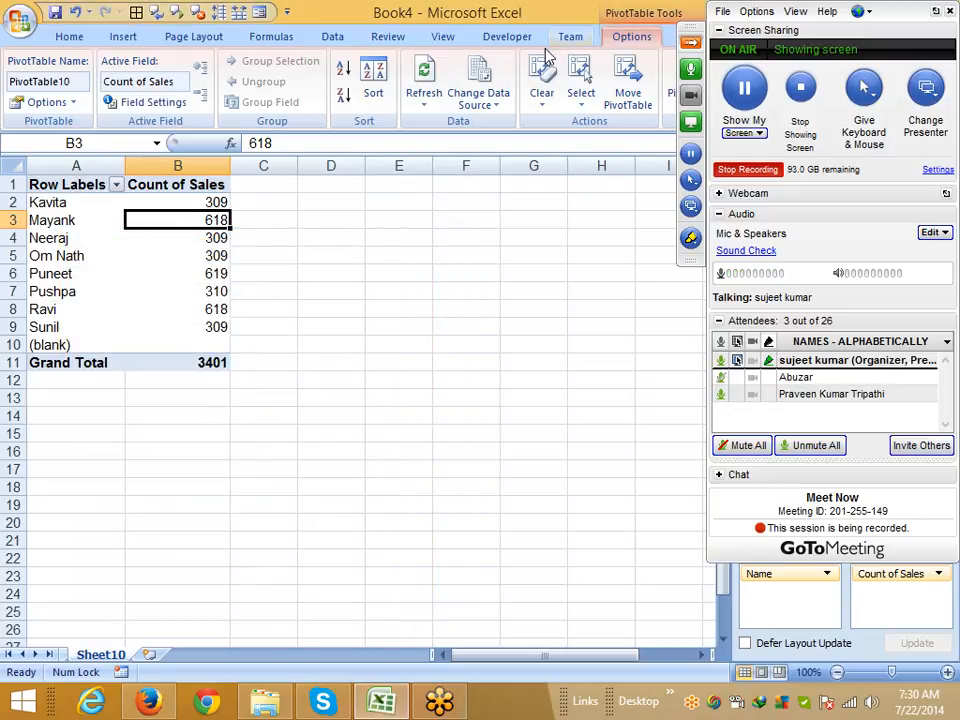
# Step: Set the Data1 workbook connection to refresh every 60 minutes and close the connection settings
pyautogui.click(330, 40)
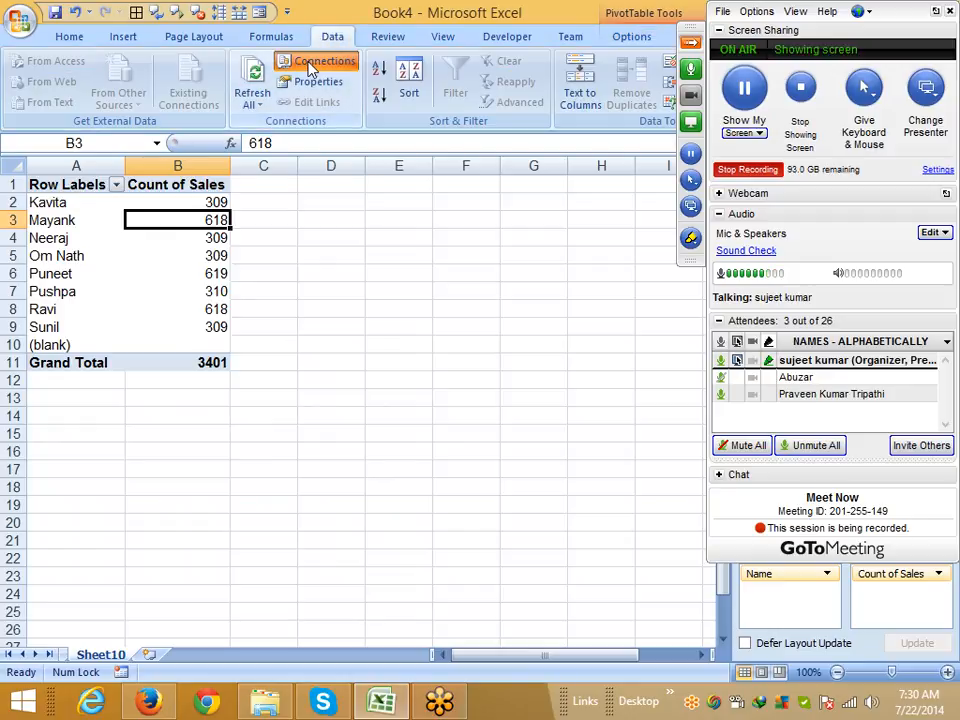
pyautogui.click(312, 62)
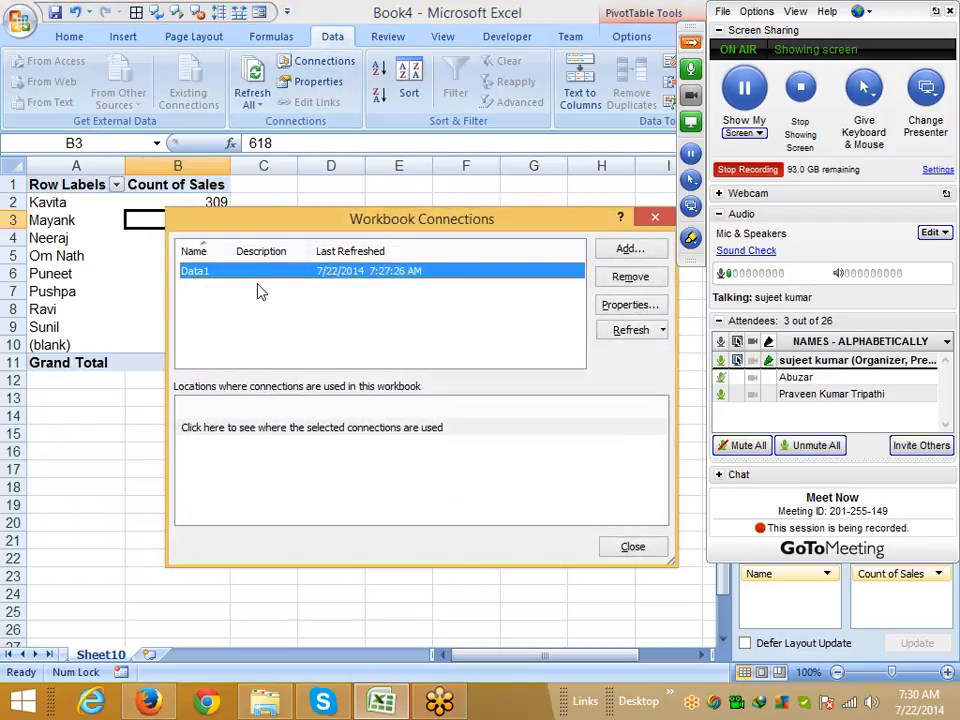
pyautogui.click(640, 305)
pyautogui.click(317, 343)
pyautogui.moveTo(379, 342); pyautogui.dragTo(345, 342)
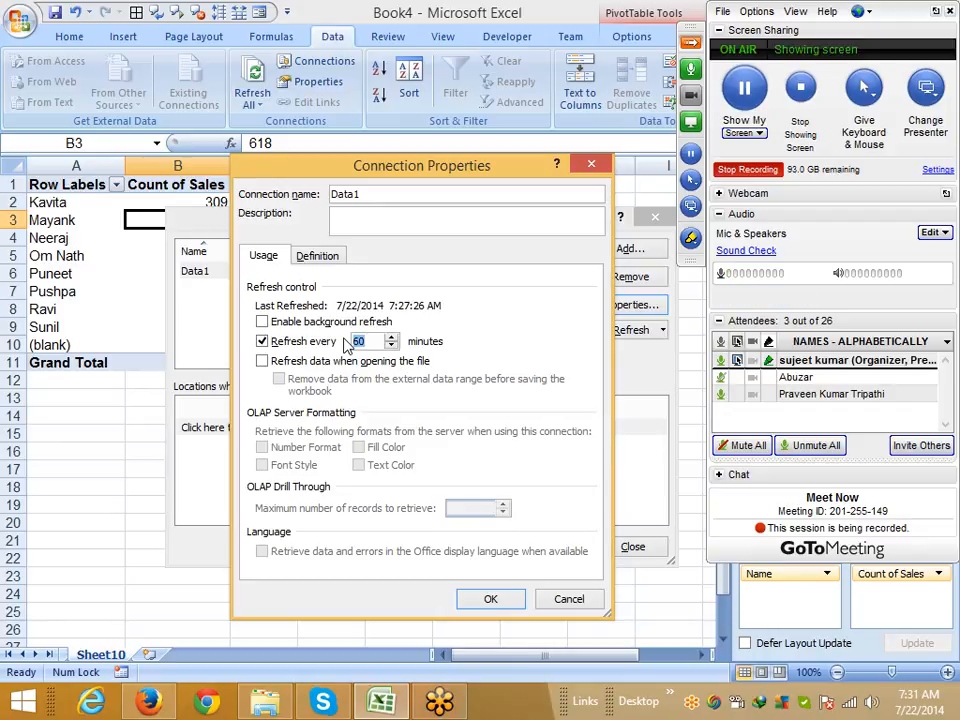
pyautogui.press('Return')
pyautogui.press('Escape')
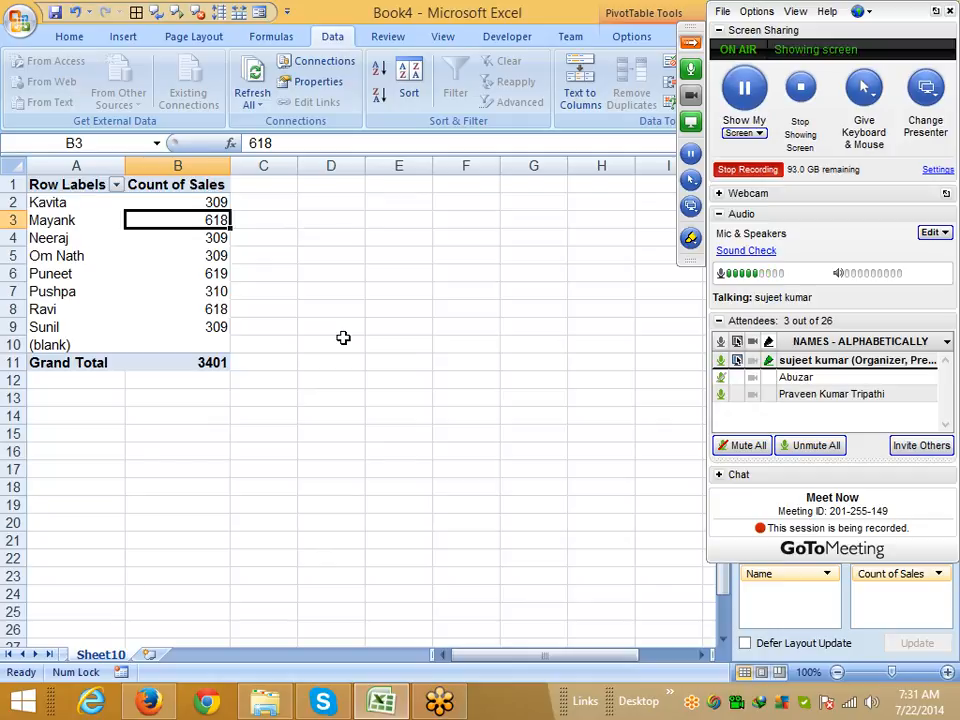
# Step: Add a new worksheet and start a pivot table on it with an external data source, opening the existing connections
pyautogui.click(151, 655)
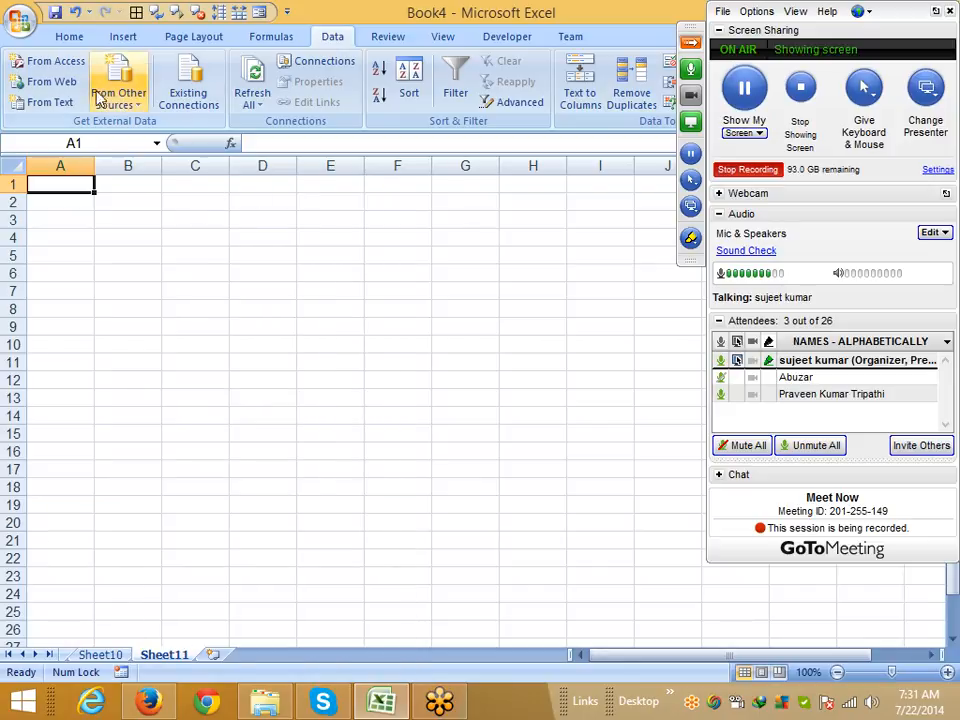
pyautogui.click(70, 63)
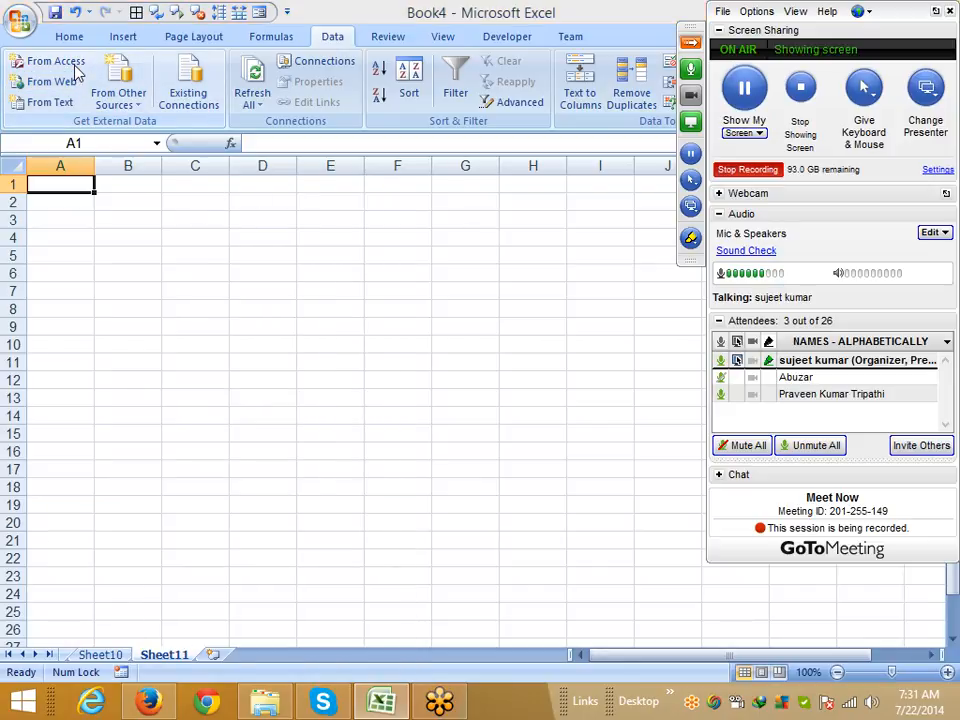
pyautogui.press('Escape')
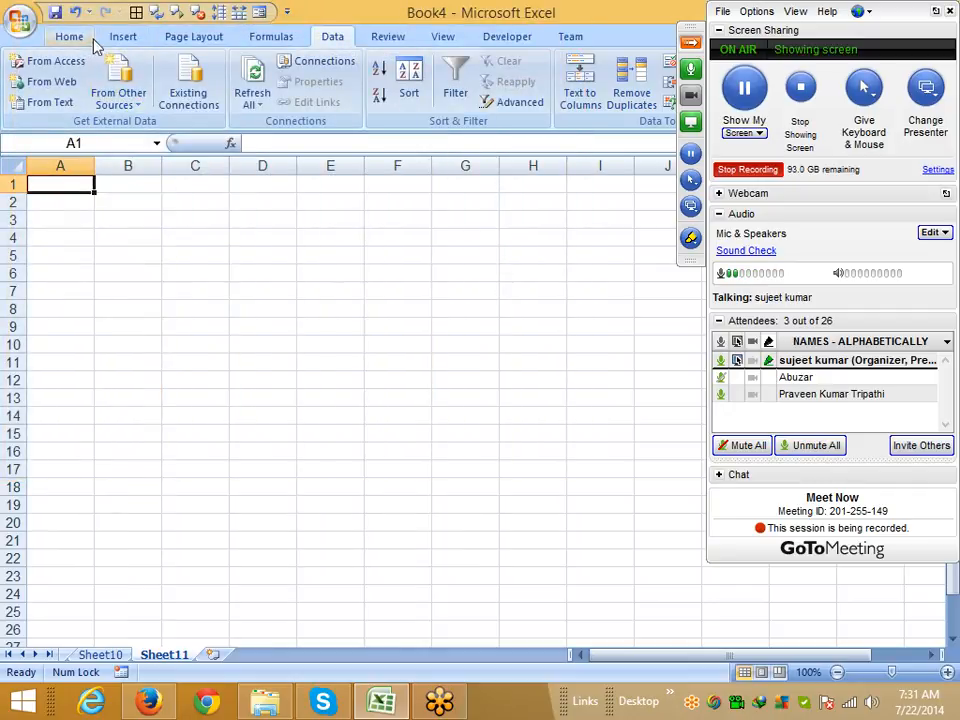
pyautogui.click(103, 44)
pyautogui.click(32, 104)
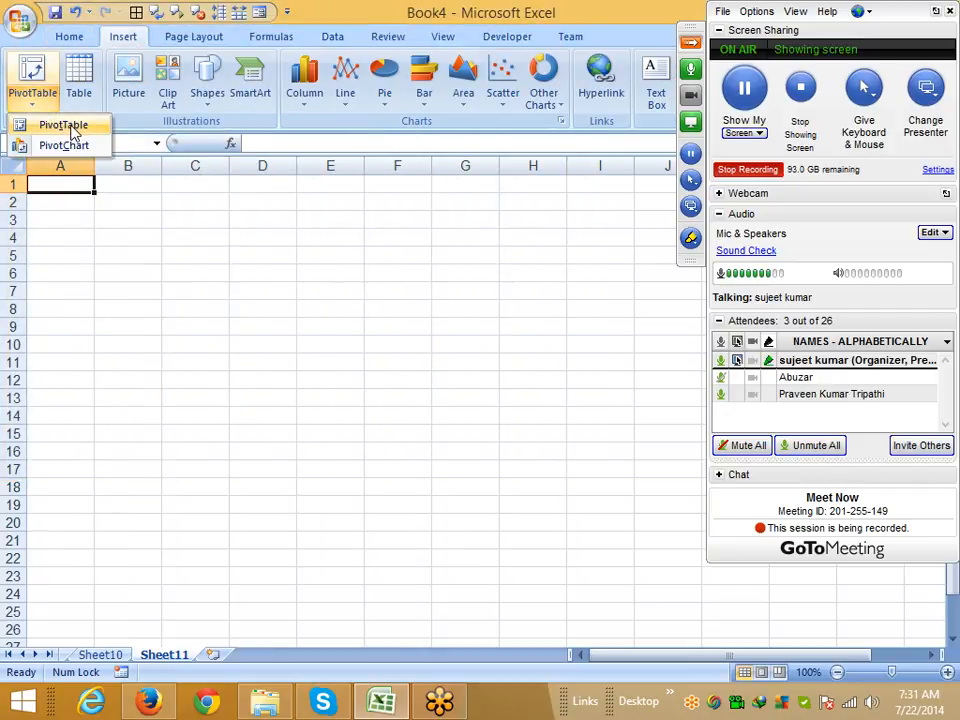
pyautogui.click(60, 123)
pyautogui.click(277, 355)
pyautogui.click(326, 378)
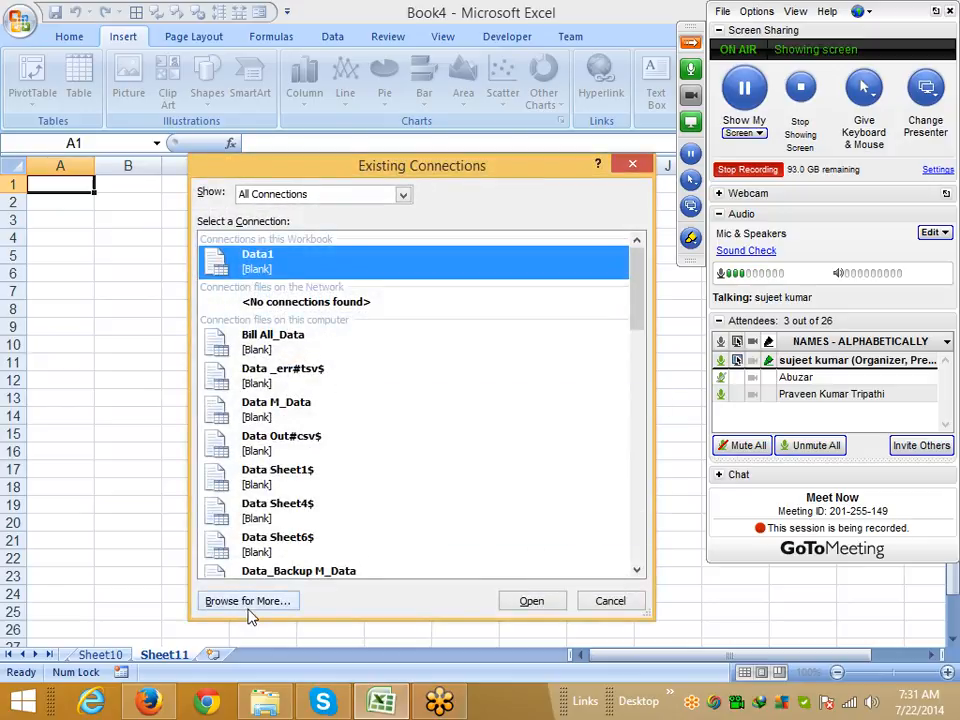
# Step: Open the Data Access database from Documents as the source and create a pivot table from its M_Data table at Sheet11!$A$1
pyautogui.click(248, 601)
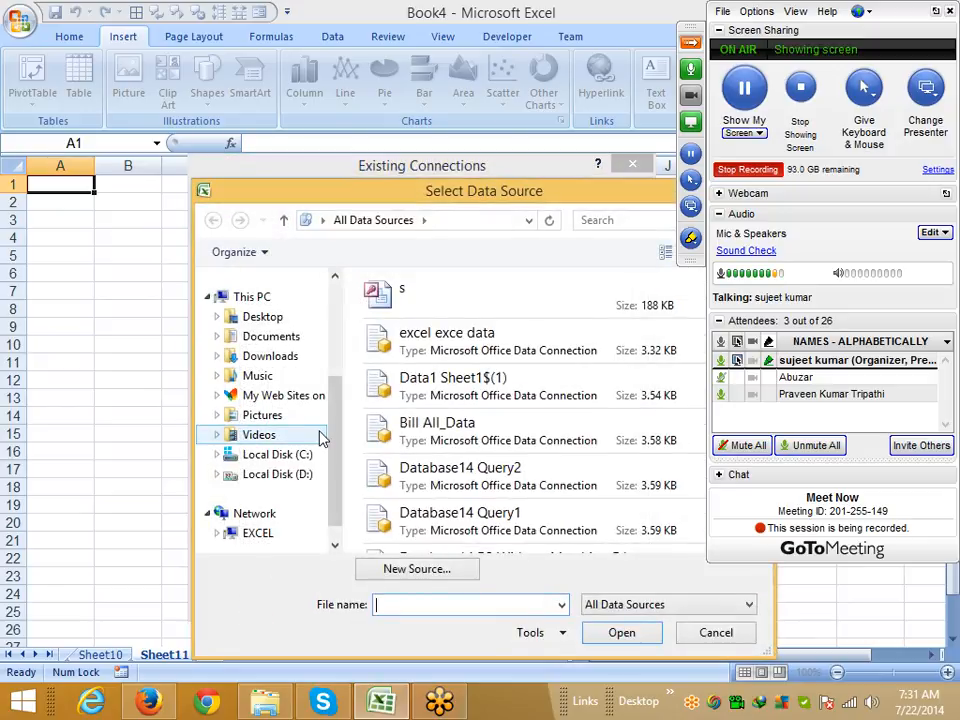
pyautogui.click(274, 341)
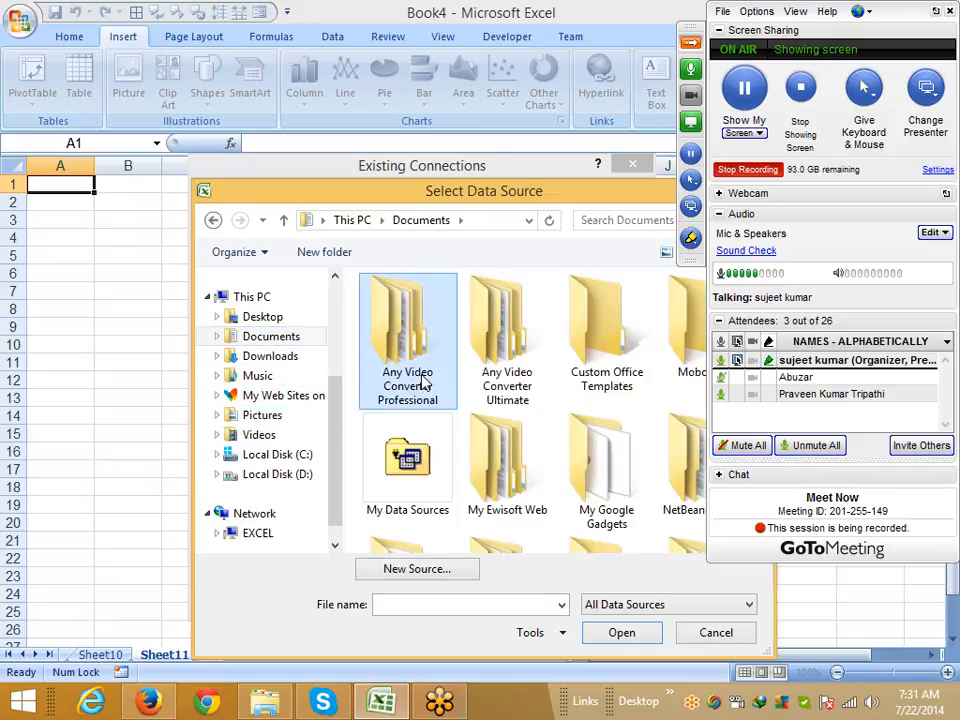
pyautogui.scroll(-5, 422, 382)
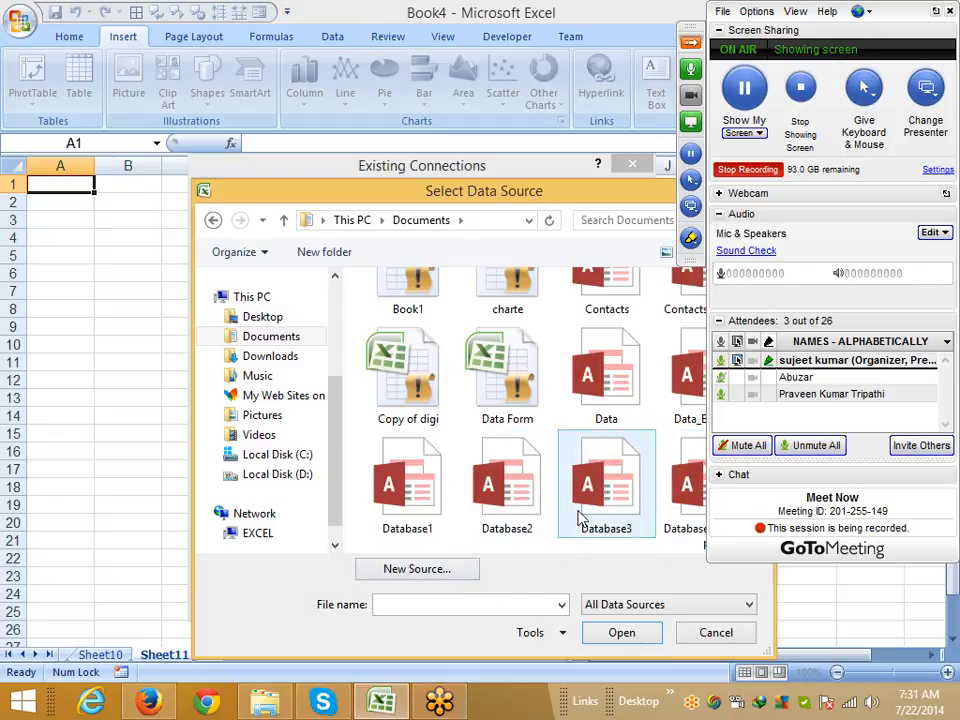
pyautogui.click(600, 400)
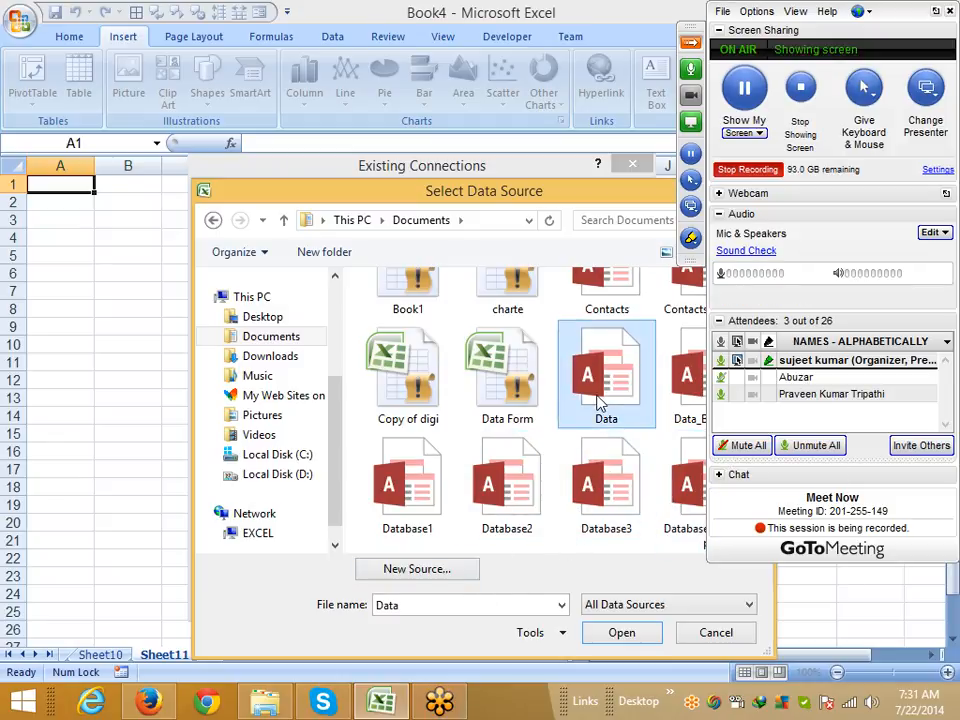
pyautogui.click(617, 634)
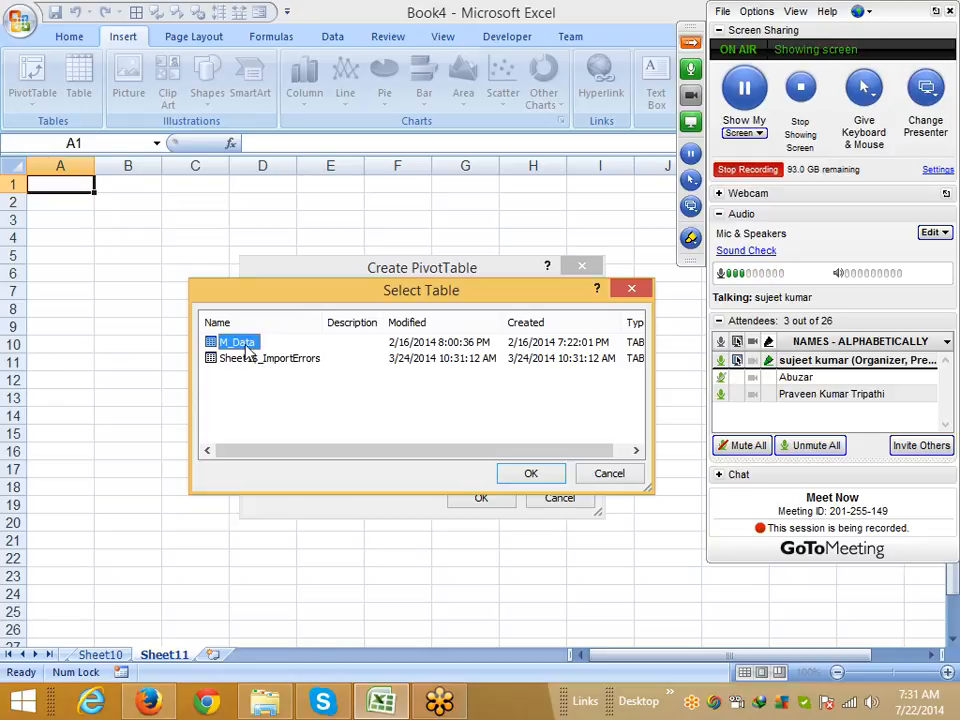
pyautogui.click(524, 474)
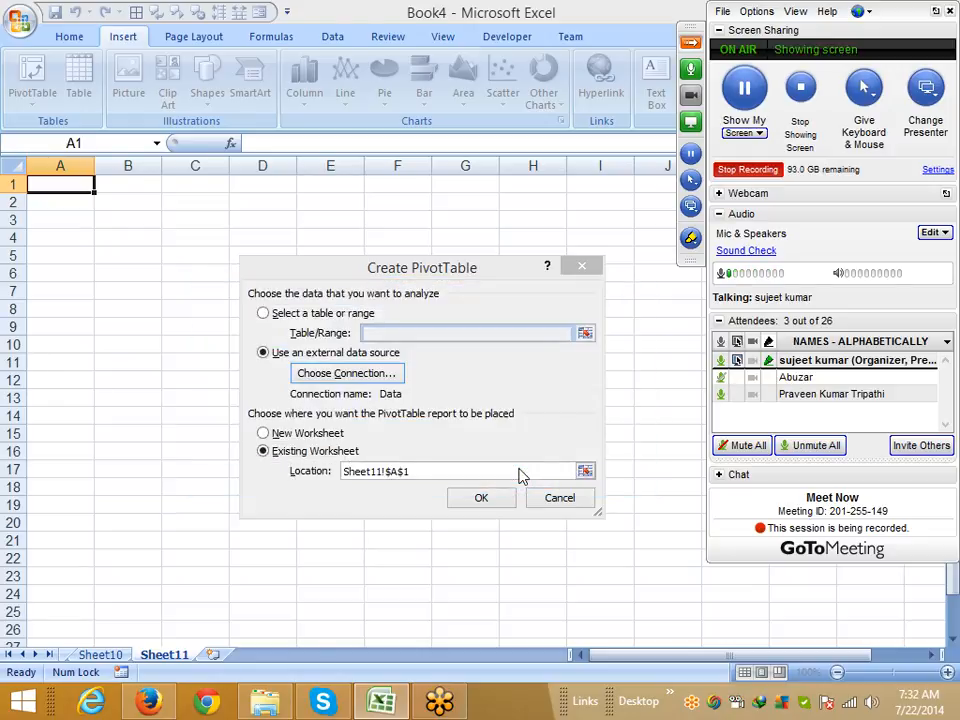
pyautogui.click(482, 498)
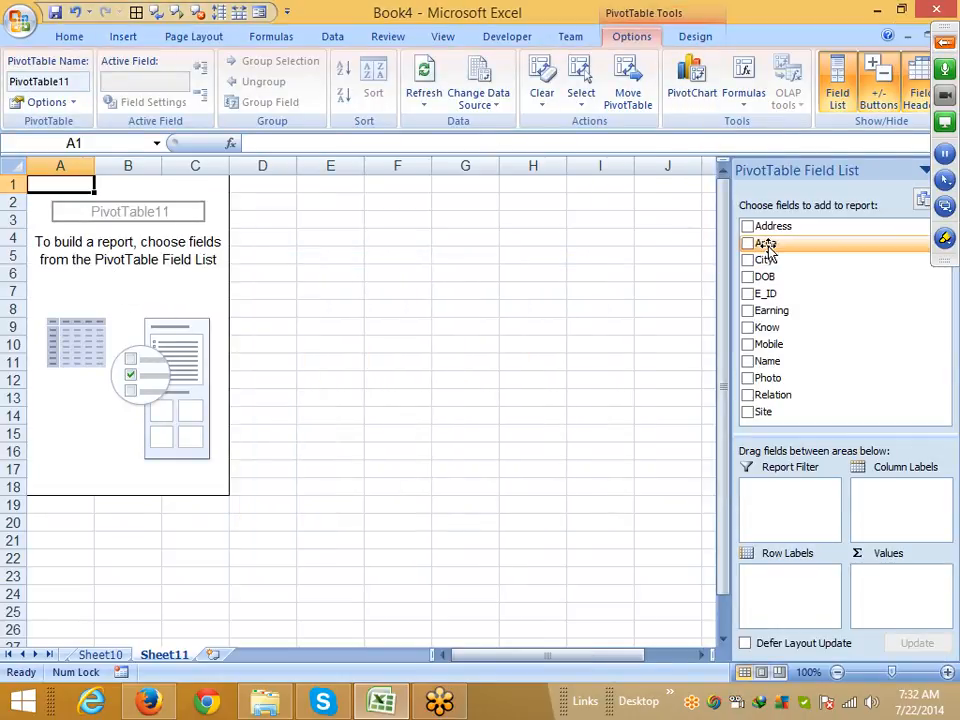
# Step: Add the Name field to the row labels, and try the Site field in the values before removing it
pyautogui.moveTo(790, 361); pyautogui.dragTo(778, 598)
pyautogui.moveTo(762, 416); pyautogui.dragTo(876, 590)
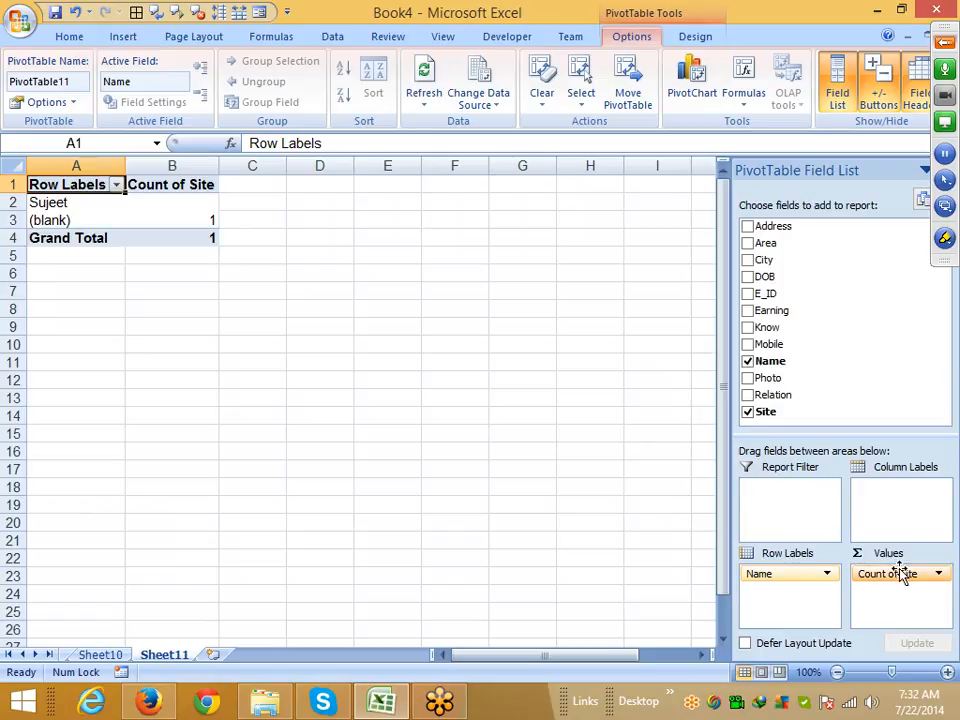
pyautogui.moveTo(900, 574); pyautogui.dragTo(864, 360)
# Step: Try the City field in the column labels, and clear both City and Name from the pivot table
pyautogui.moveTo(781, 262); pyautogui.dragTo(897, 520)
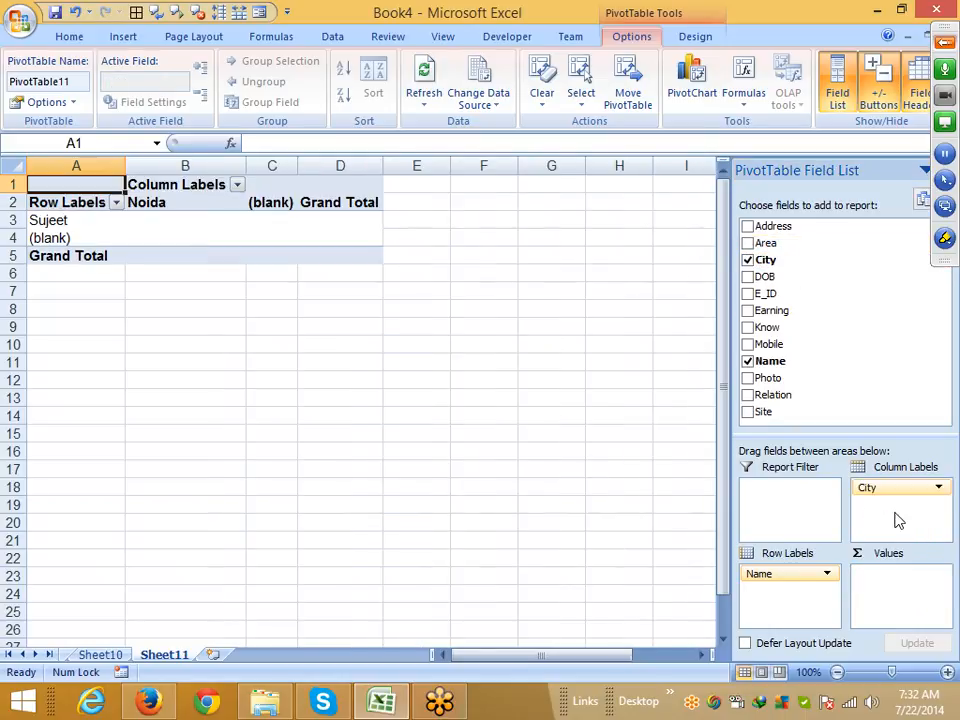
pyautogui.click(861, 475)
pyautogui.click(747, 261)
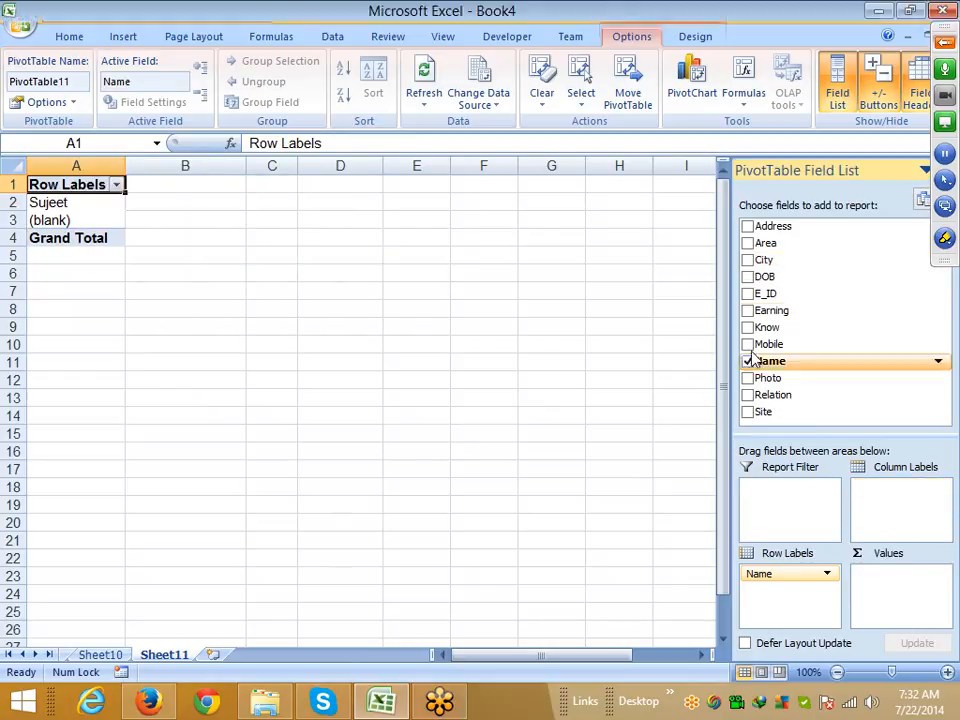
pyautogui.moveTo(771, 578); pyautogui.dragTo(799, 388)
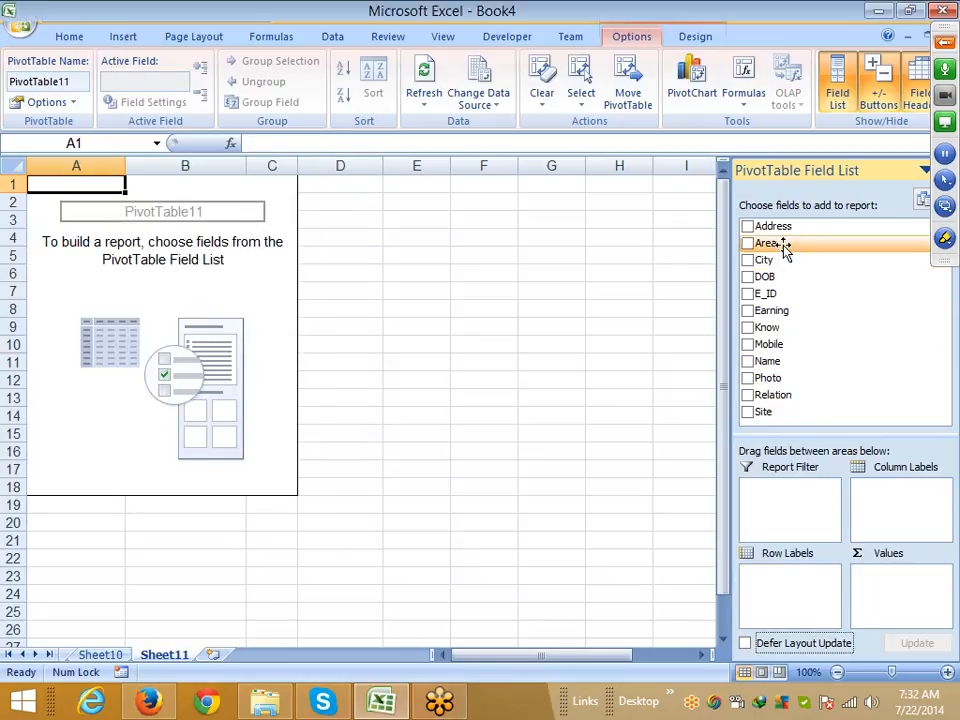
pyautogui.moveTo(784, 226); pyautogui.dragTo(798, 340)
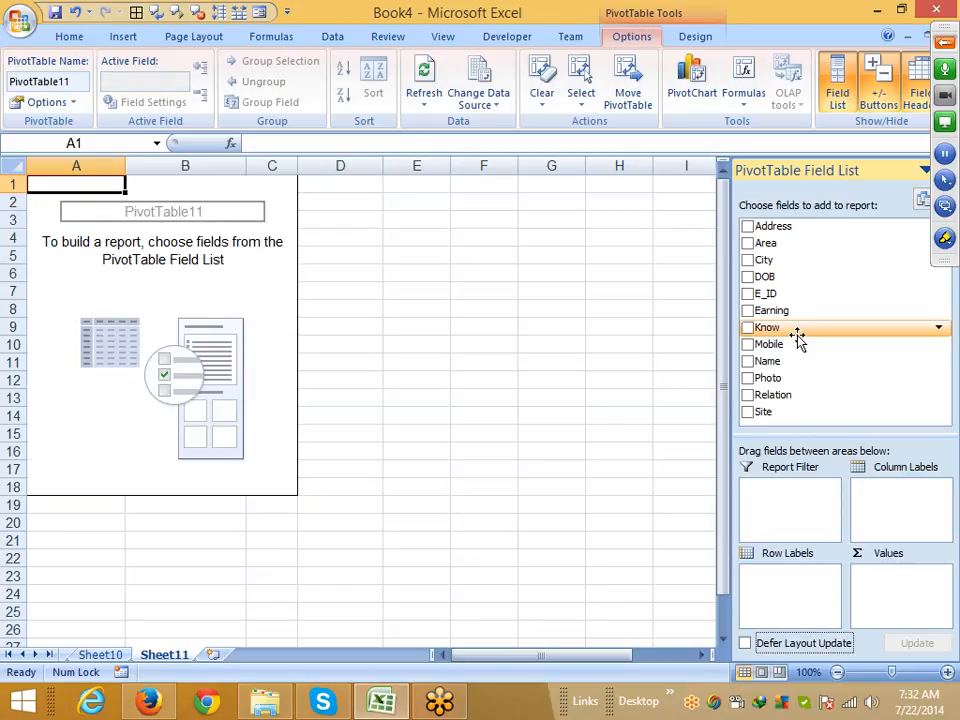
# Step: Add another blank worksheet and start an external-source pivot table at its cell A1, opening the list of connections
pyautogui.click(213, 654)
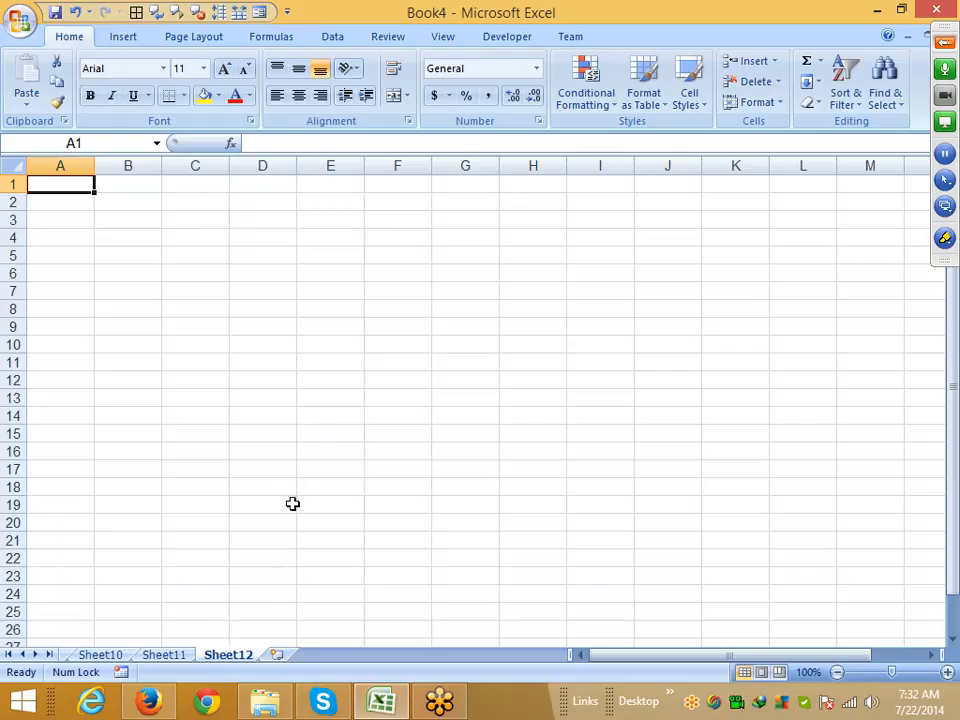
pyautogui.click(123, 37)
pyautogui.click(33, 100)
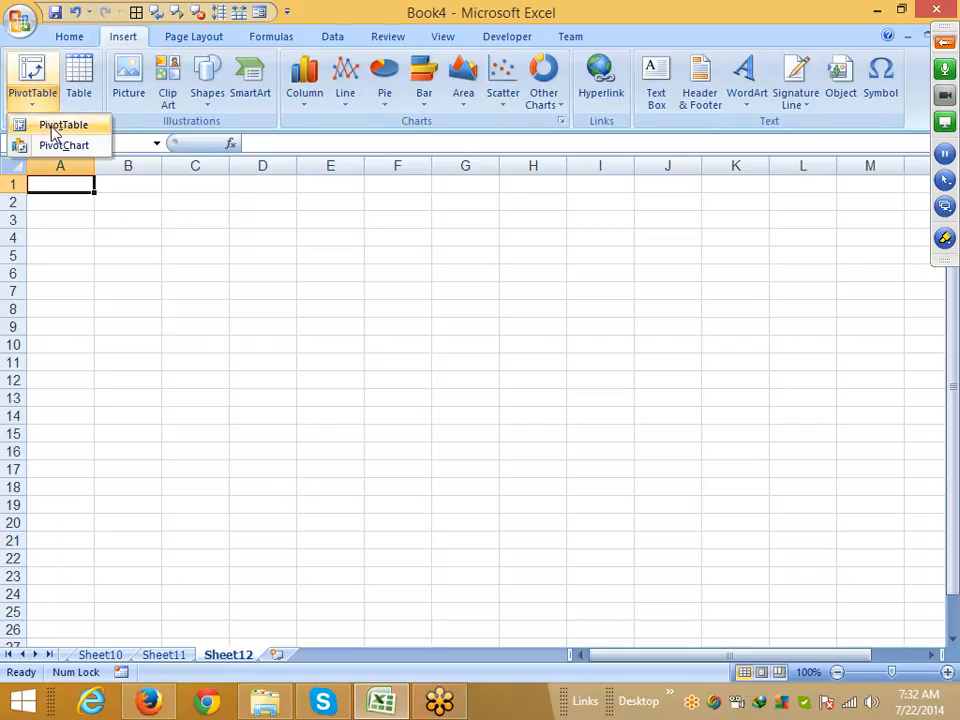
pyautogui.click(50, 124)
pyautogui.click(300, 354)
pyautogui.click(311, 373)
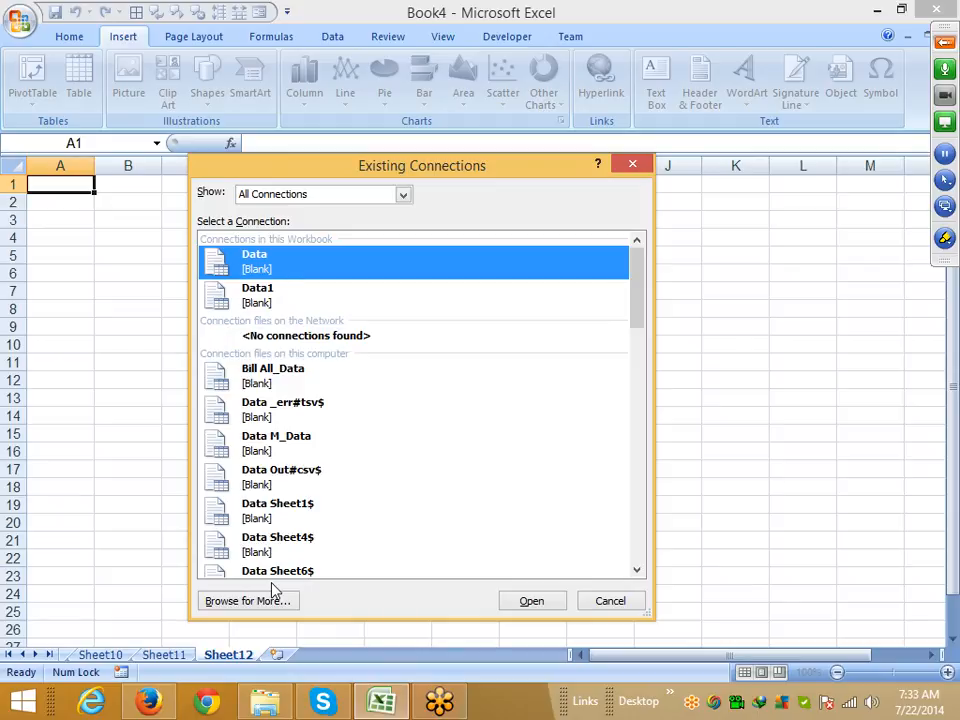
# Step: Set up a new Microsoft SQL Server connection to the server excel using Windows Authentication
pyautogui.click(264, 601)
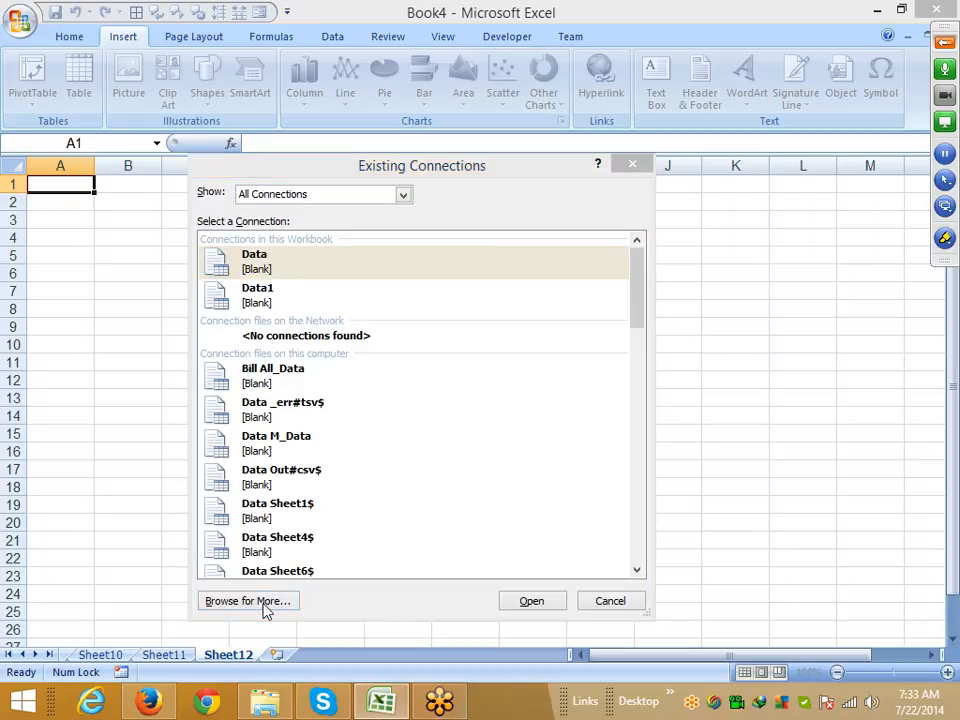
pyautogui.click(441, 423)
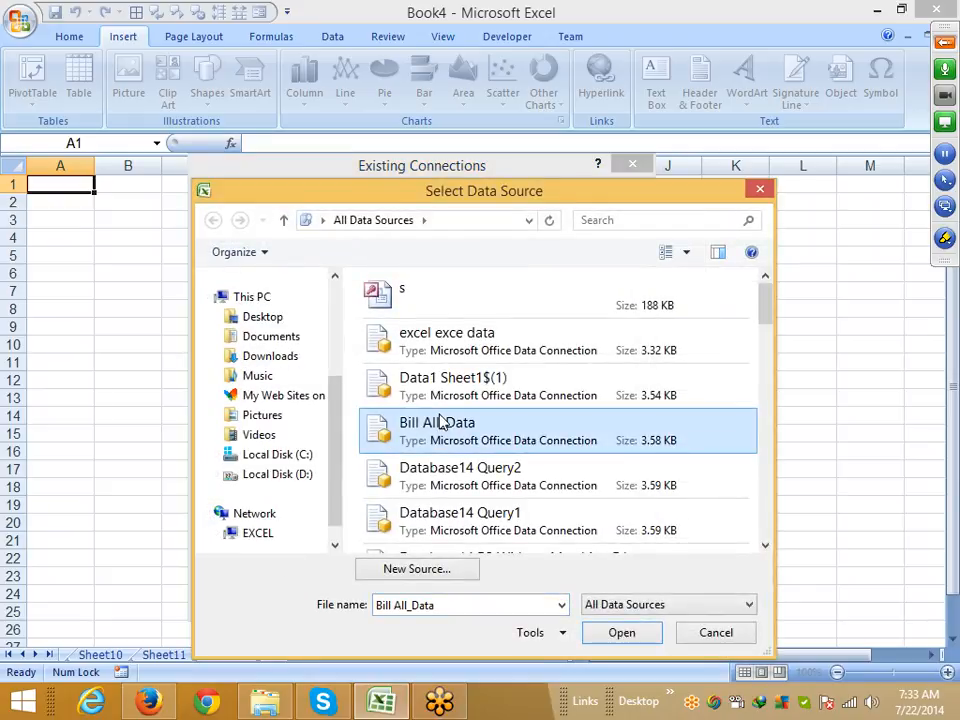
pyautogui.click(452, 380)
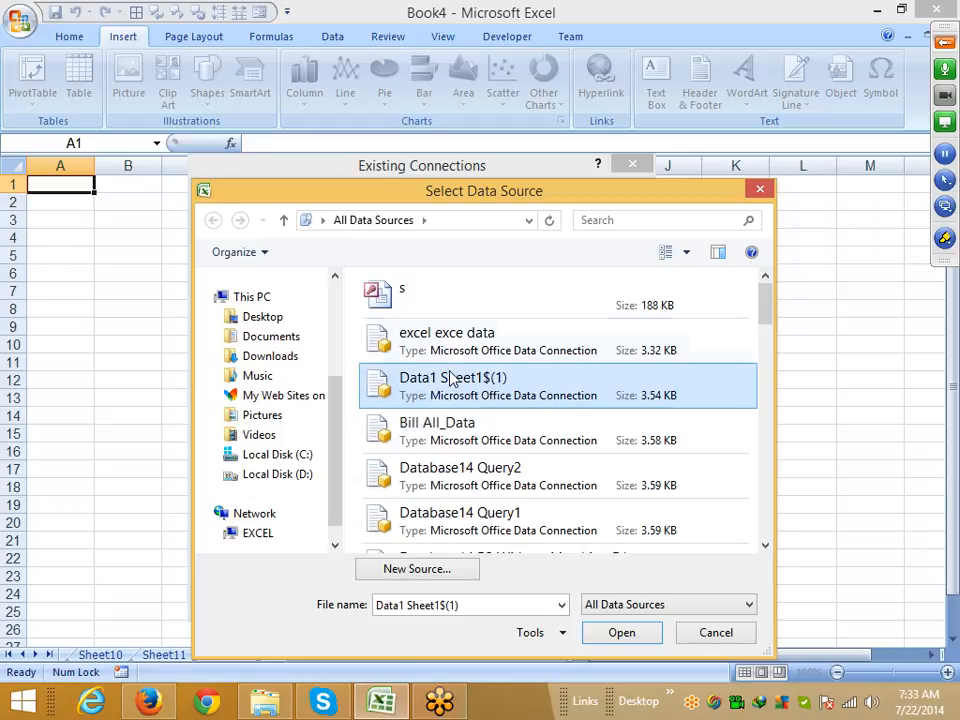
pyautogui.click(453, 340)
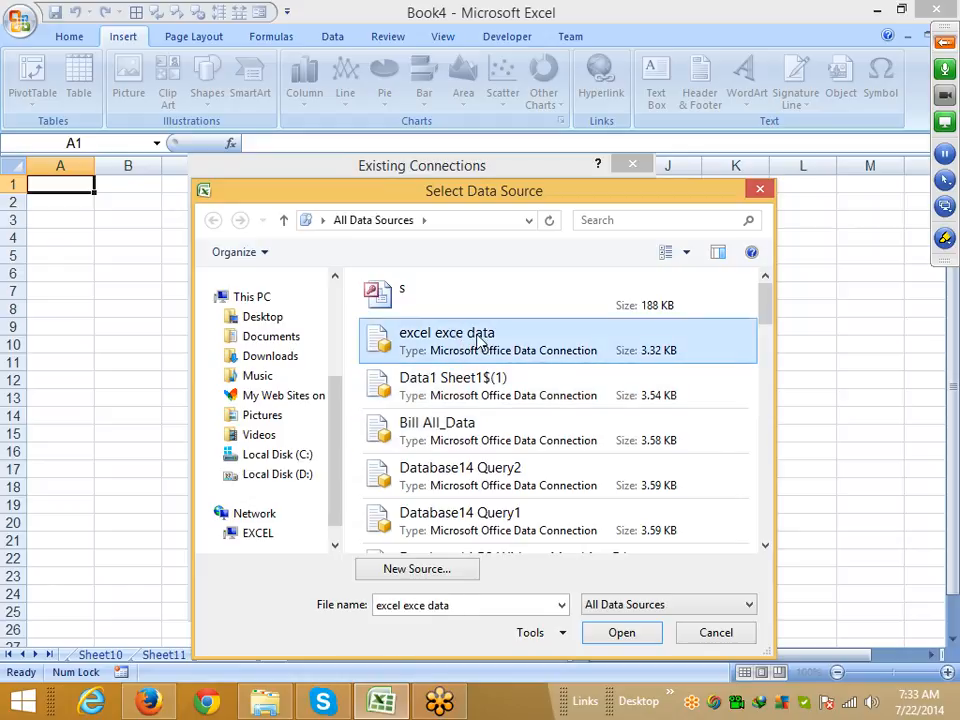
pyautogui.click(444, 574)
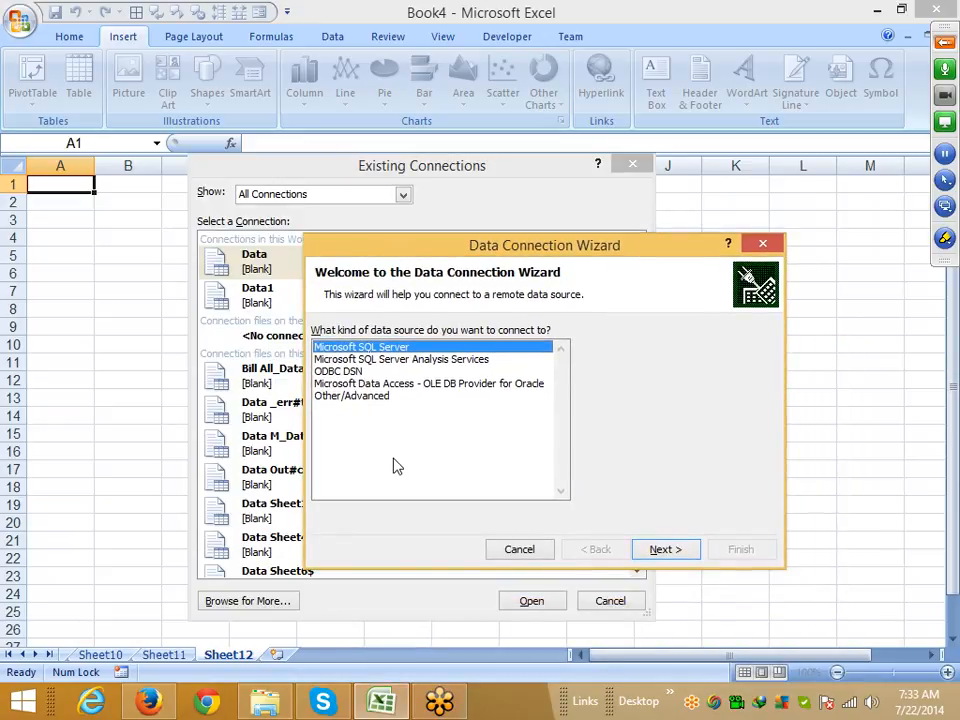
pyautogui.click(664, 549)
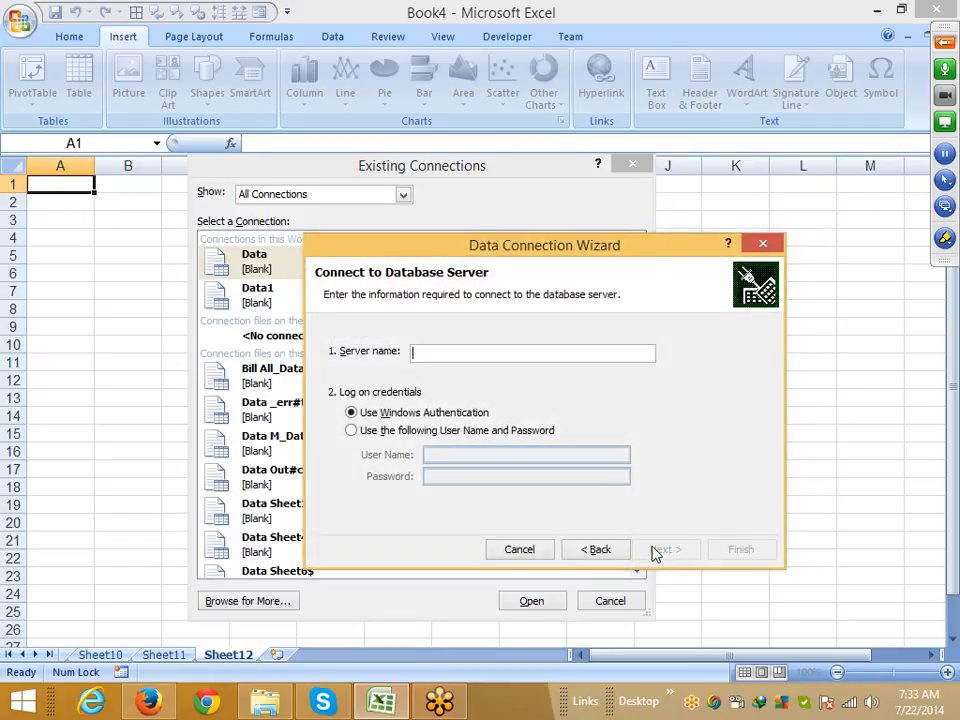
pyautogui.write('excel')
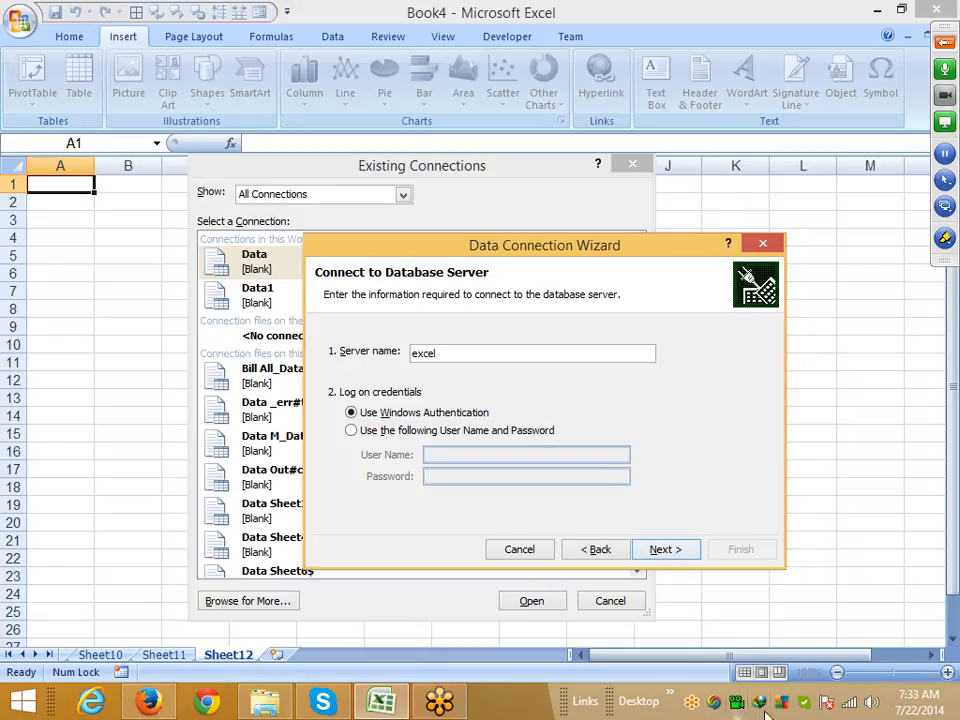
pyautogui.click(665, 553)
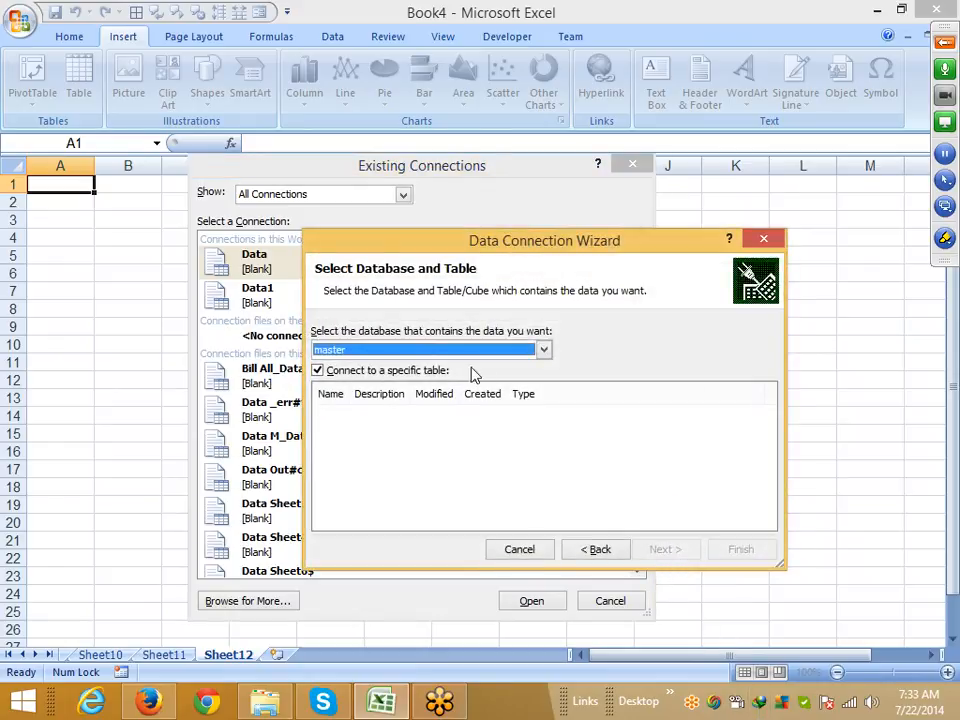
# Step: Choose the data table in the exce database and create the pivot table from it at cell A1 of Sheet12
pyautogui.click(443, 350)
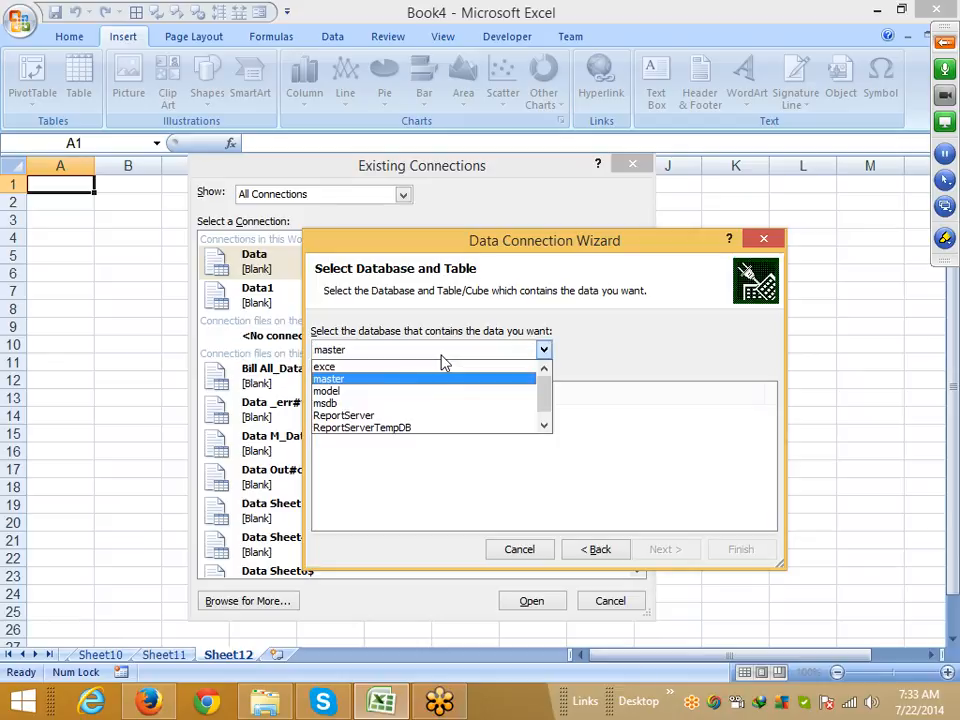
pyautogui.click(365, 368)
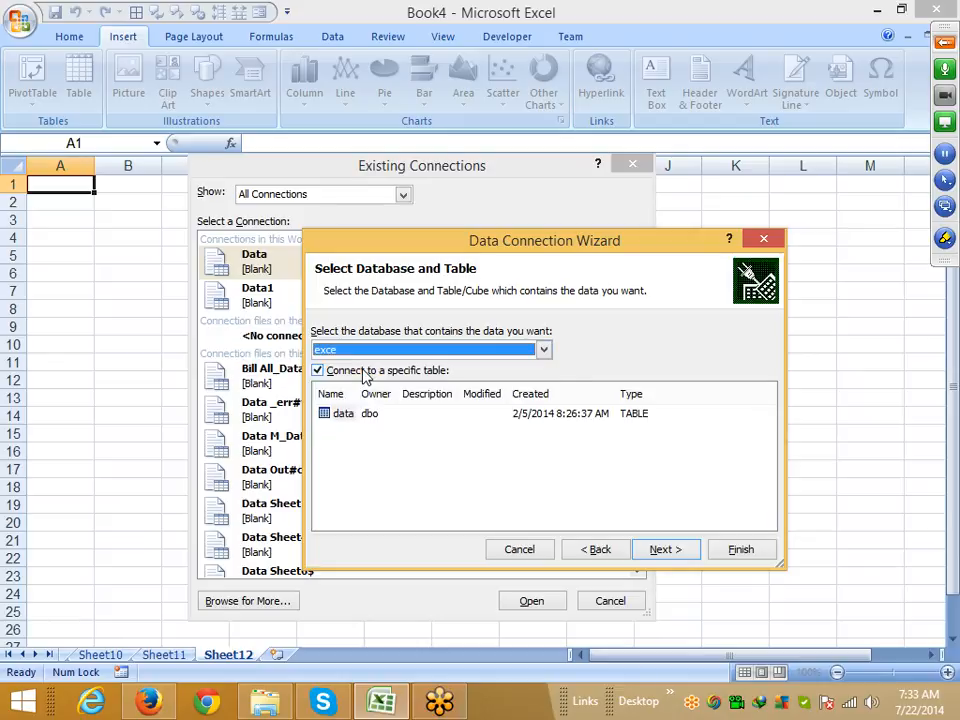
pyautogui.click(341, 418)
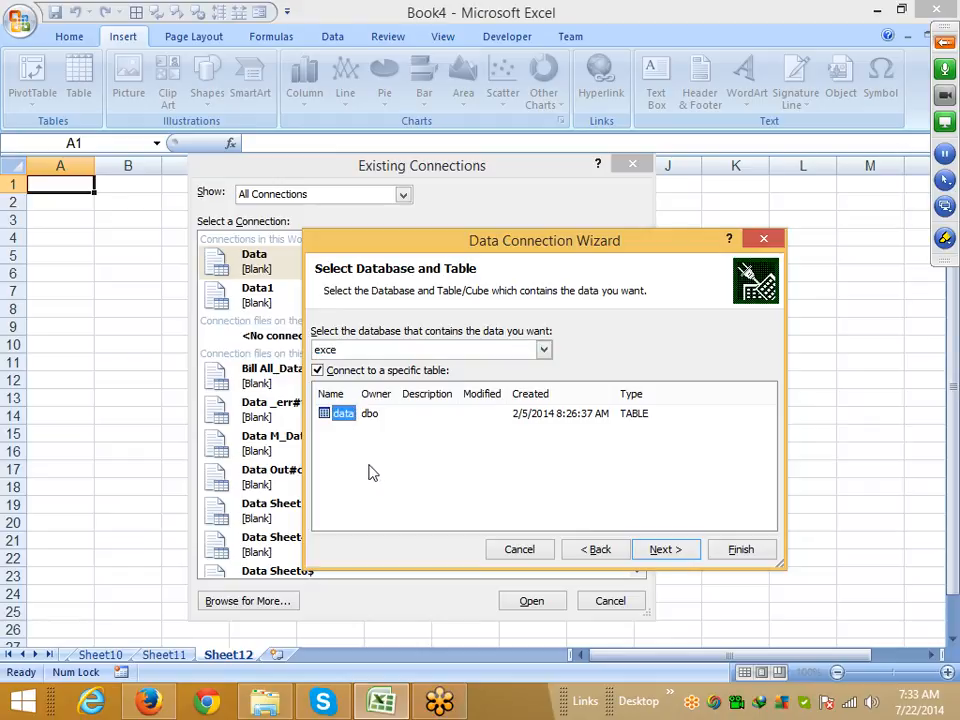
pyautogui.click(658, 549)
pyautogui.click(731, 548)
pyautogui.click(450, 398)
pyautogui.click(484, 498)
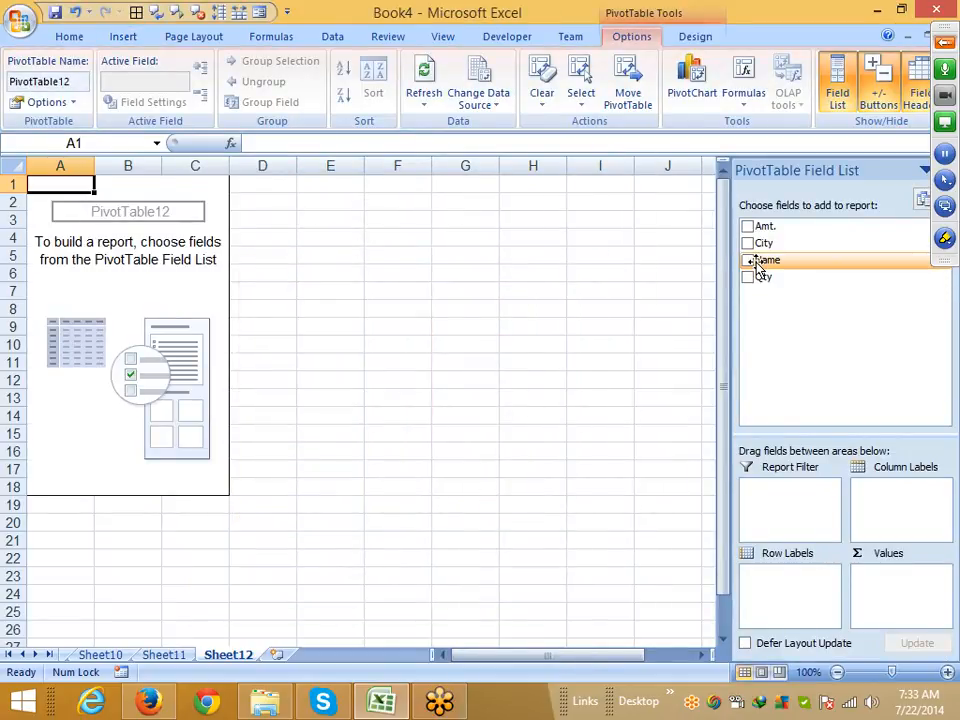
# Step: Add another blank worksheet after Sheet12
pyautogui.click(321, 435)
pyautogui.click(278, 655)
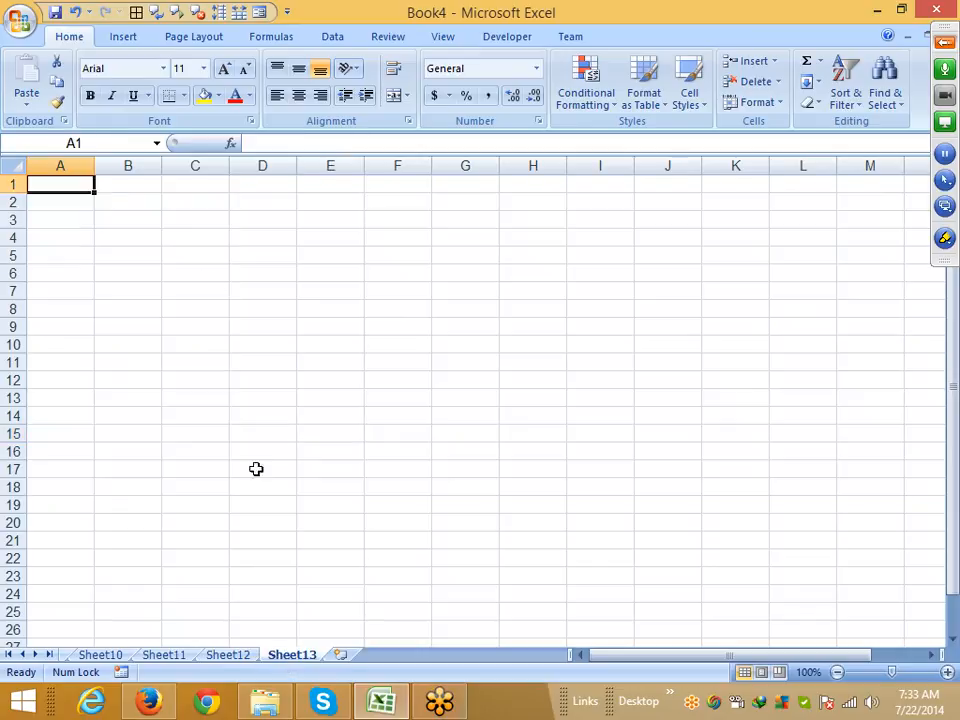
pyautogui.click(120, 38)
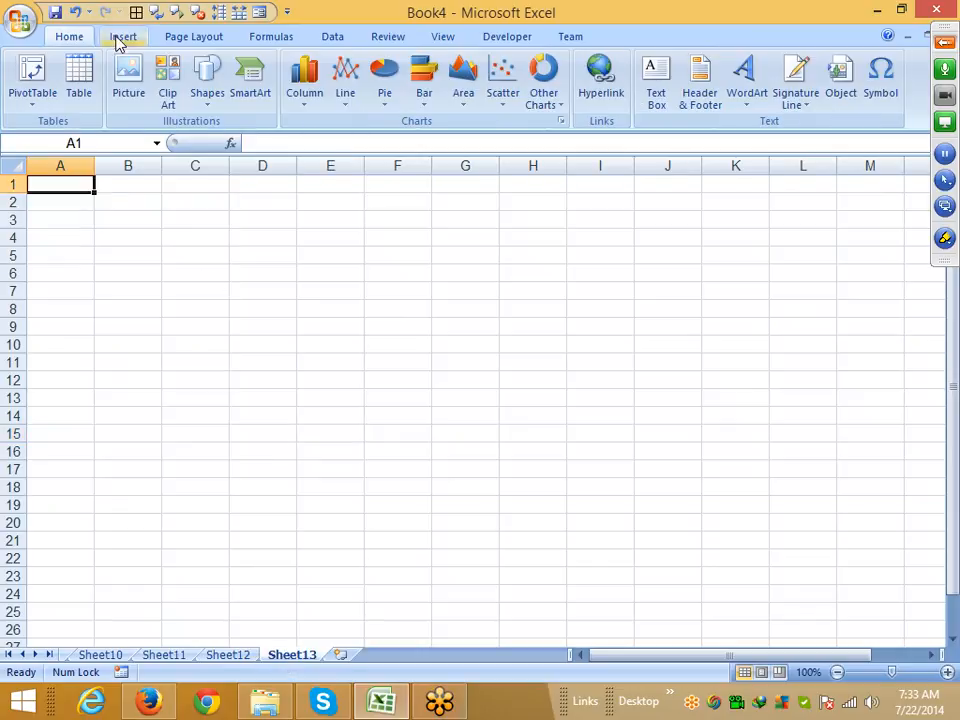
pyautogui.click(33, 98)
pyautogui.click(44, 125)
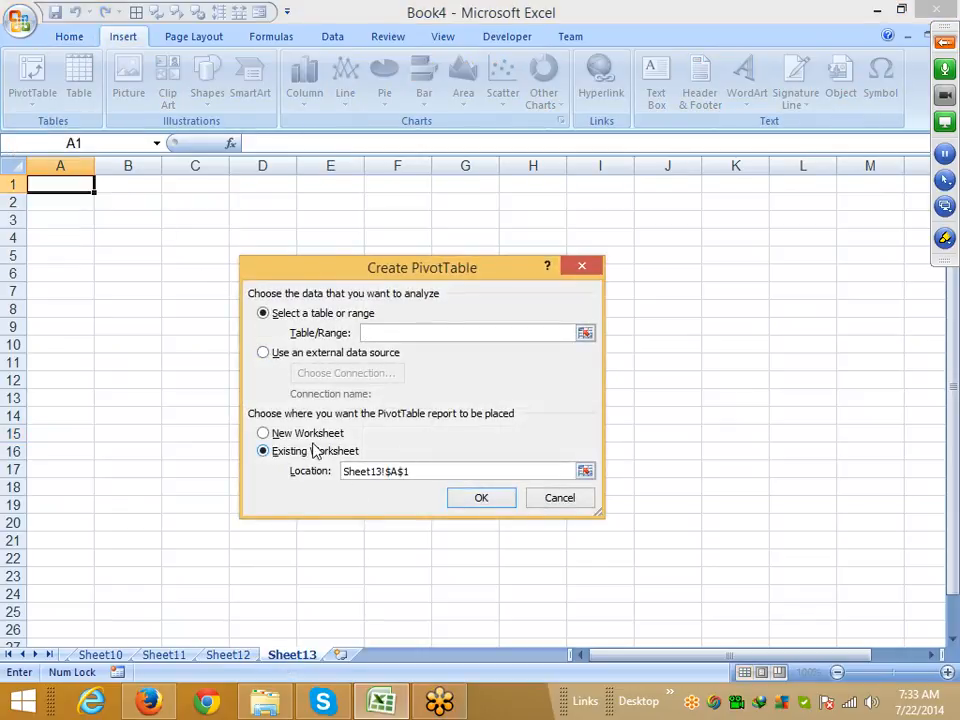
pyautogui.click(307, 357)
pyautogui.click(313, 371)
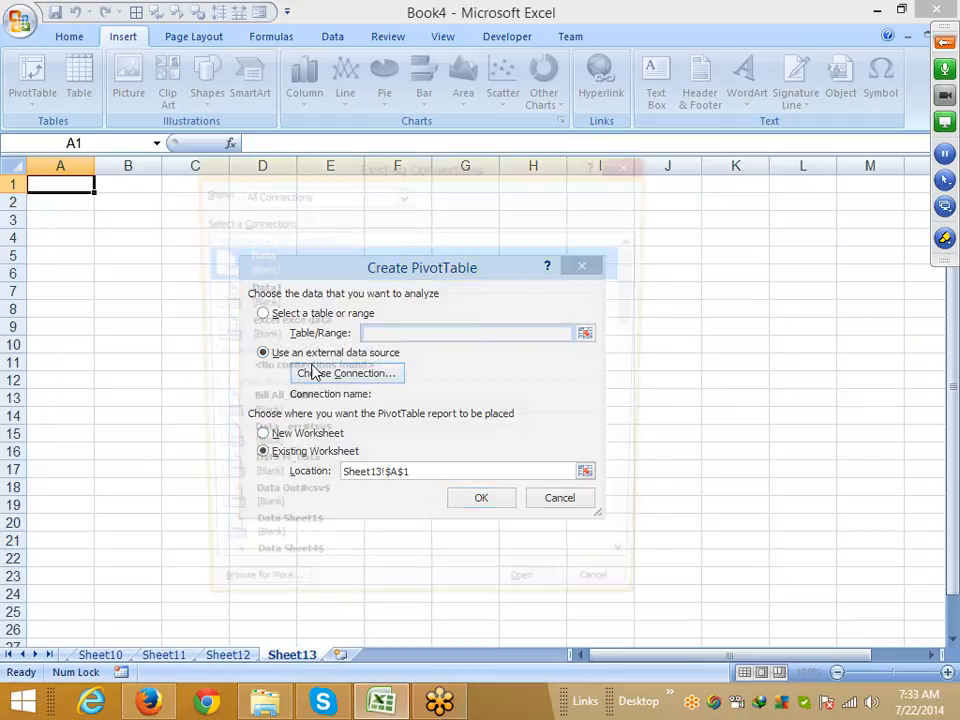
pyautogui.click(251, 607)
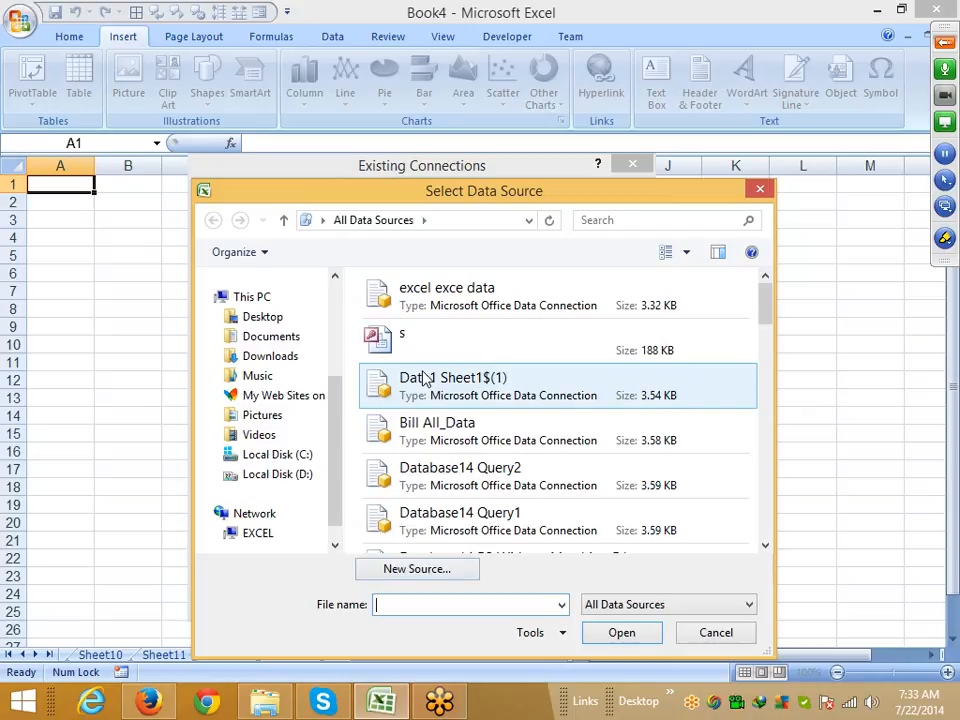
pyautogui.click(425, 331)
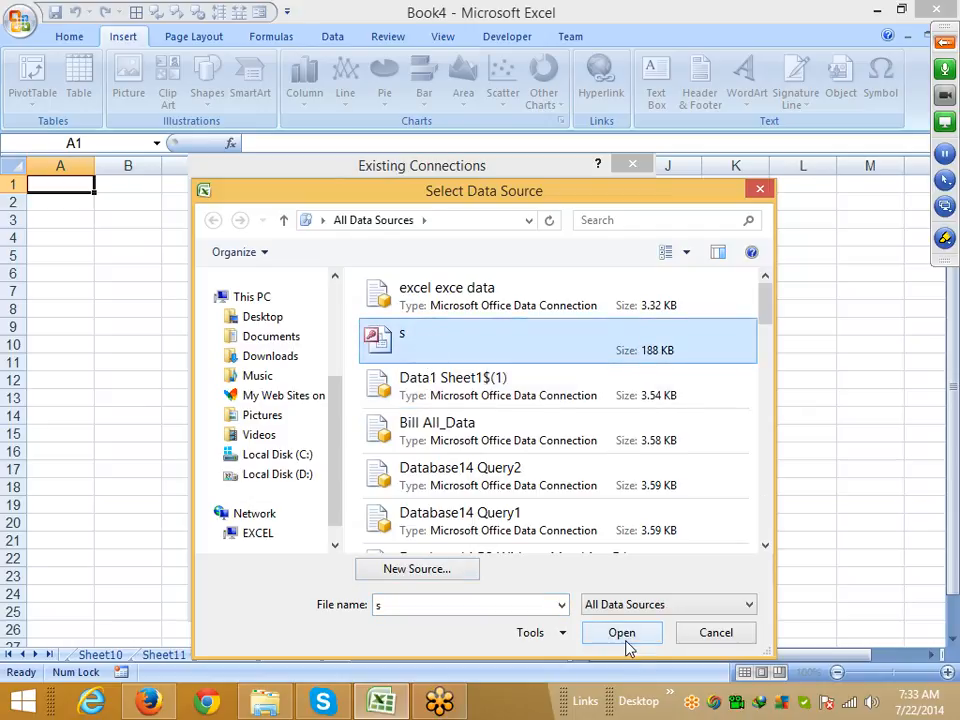
pyautogui.doubleClick(410, 605)
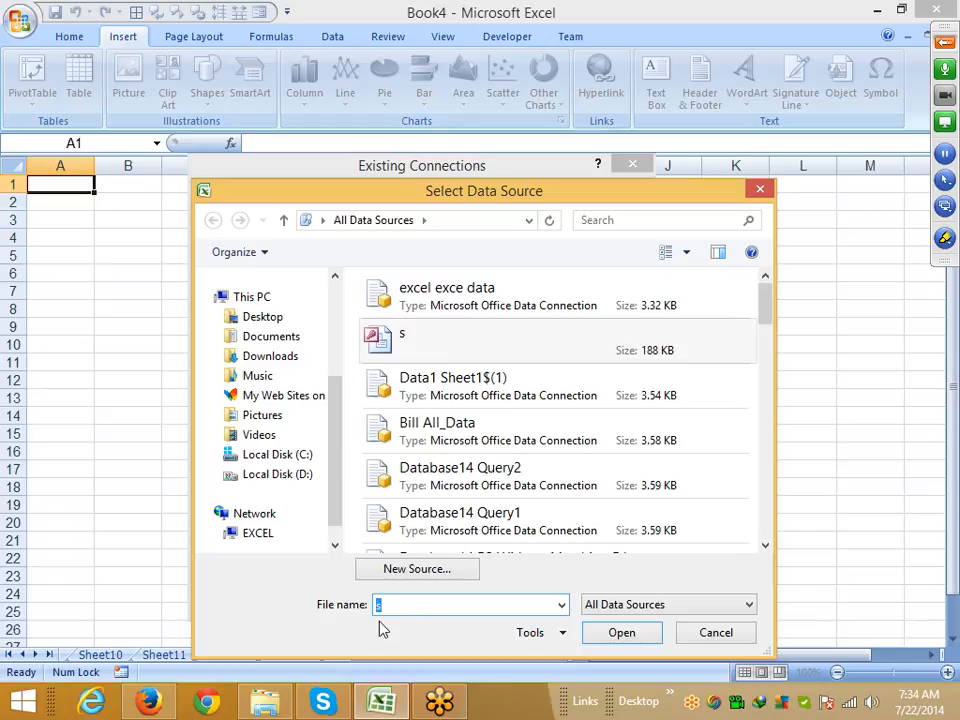
pyautogui.press('Escape')
pyautogui.press('Escape')
pyautogui.press('Escape')
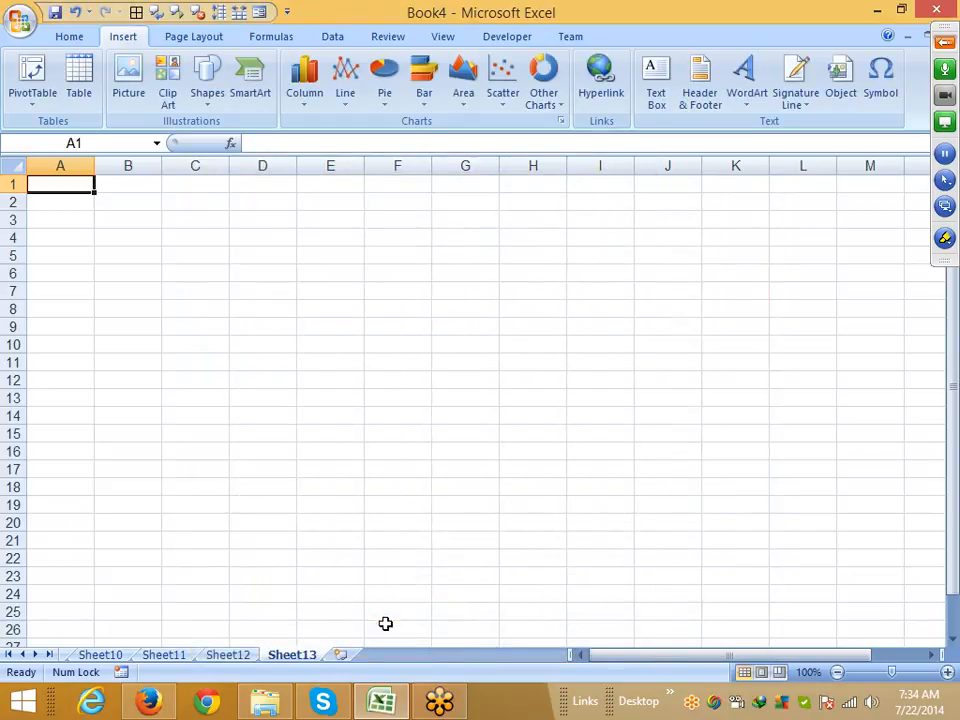
# Step: Switch to Firefox and open google.co.in in a new tab
pyautogui.click(147, 701)
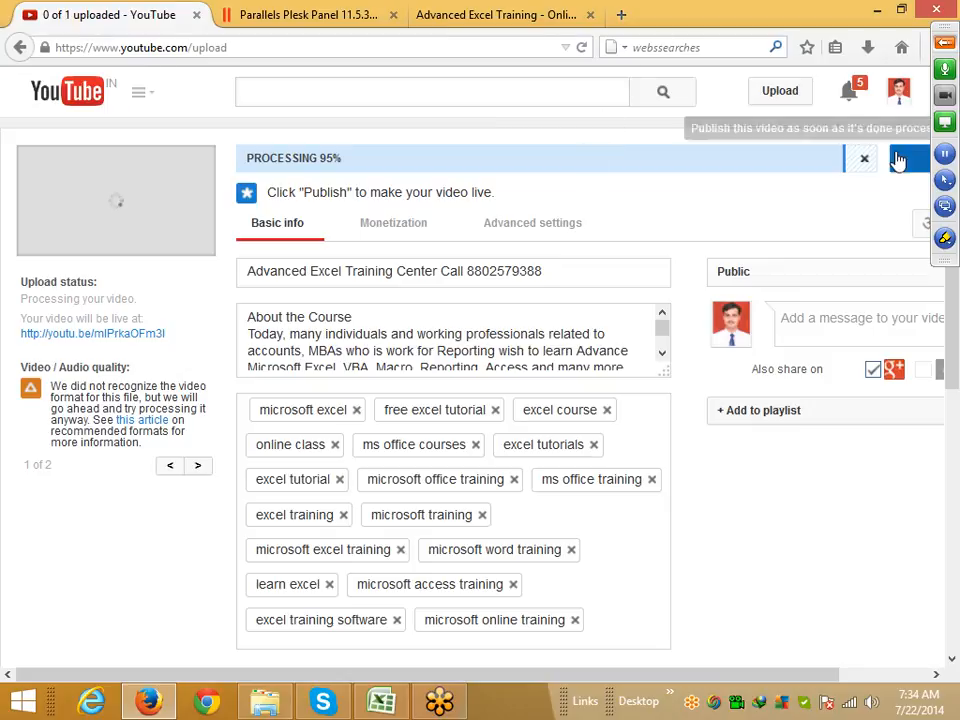
pyautogui.click(620, 16)
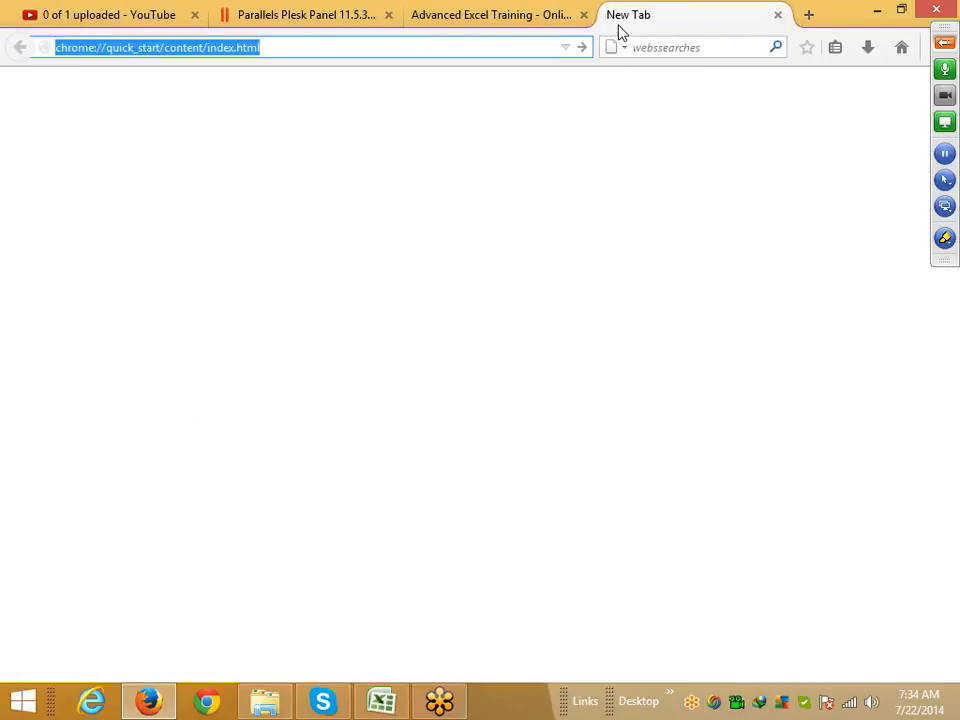
pyautogui.write('google.co.in/')
pyautogui.press('Return')
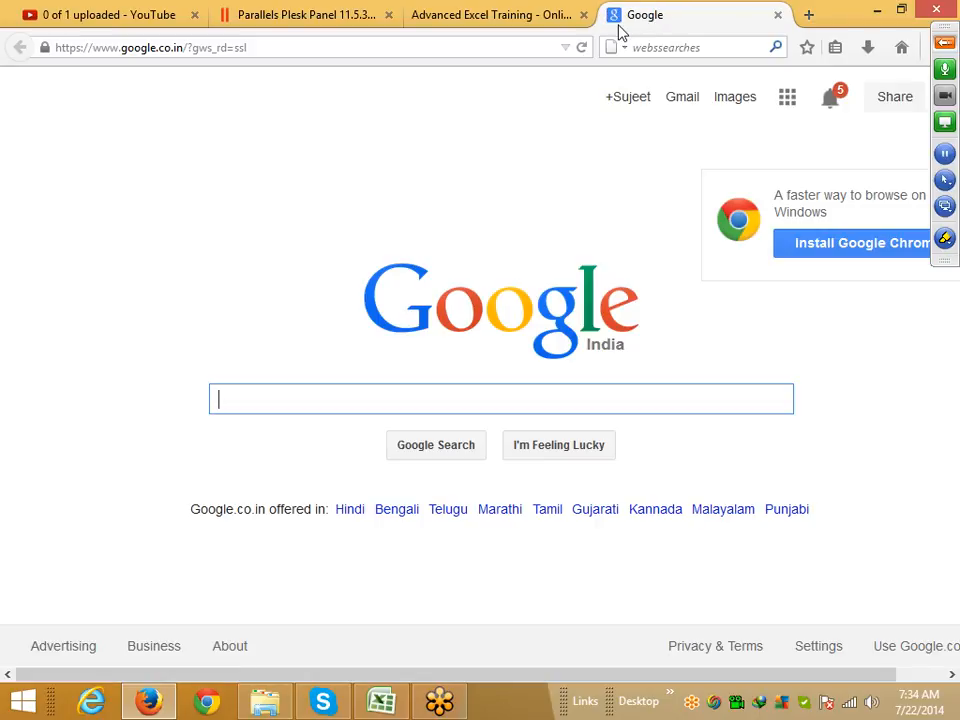
# Step: Search Google for data.xls
pyautogui.write('daa')
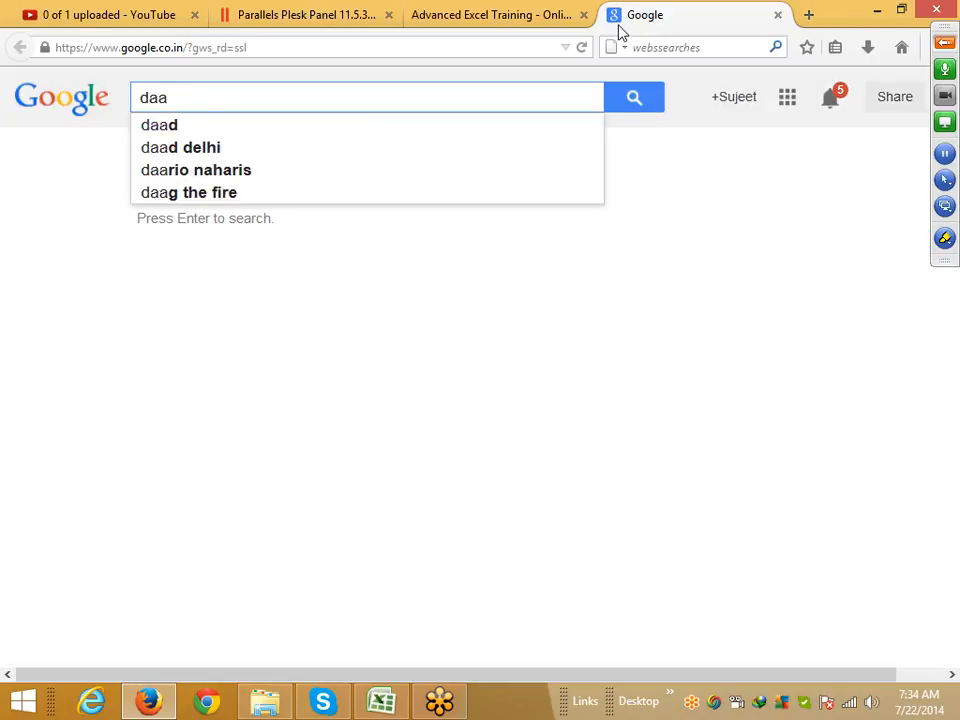
pyautogui.press('BackSpace')
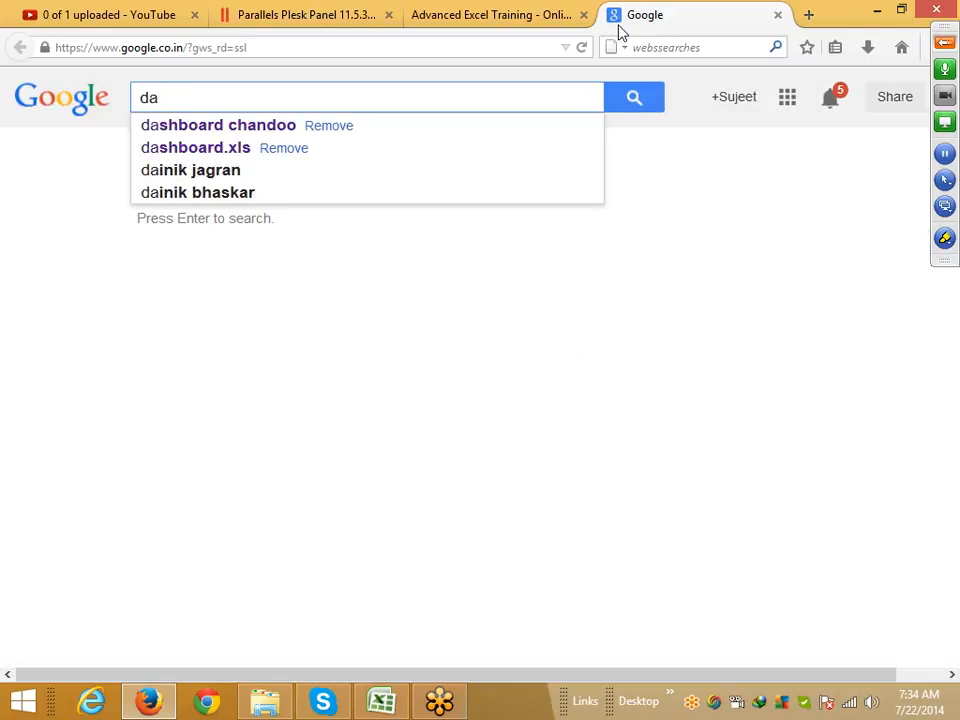
pyautogui.write('t')
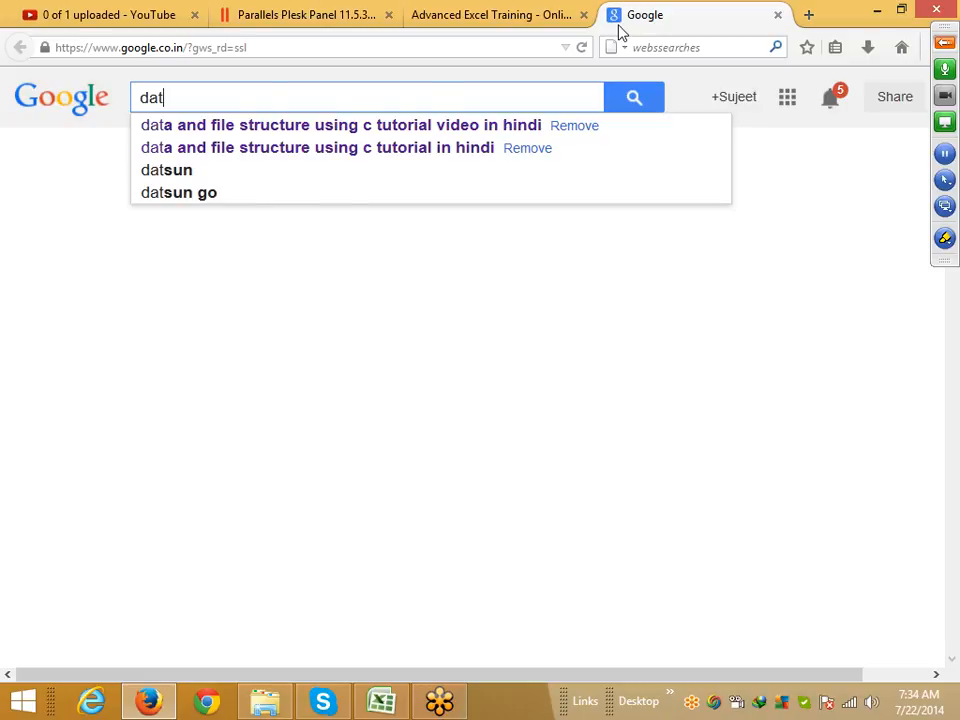
pyautogui.write('a.')
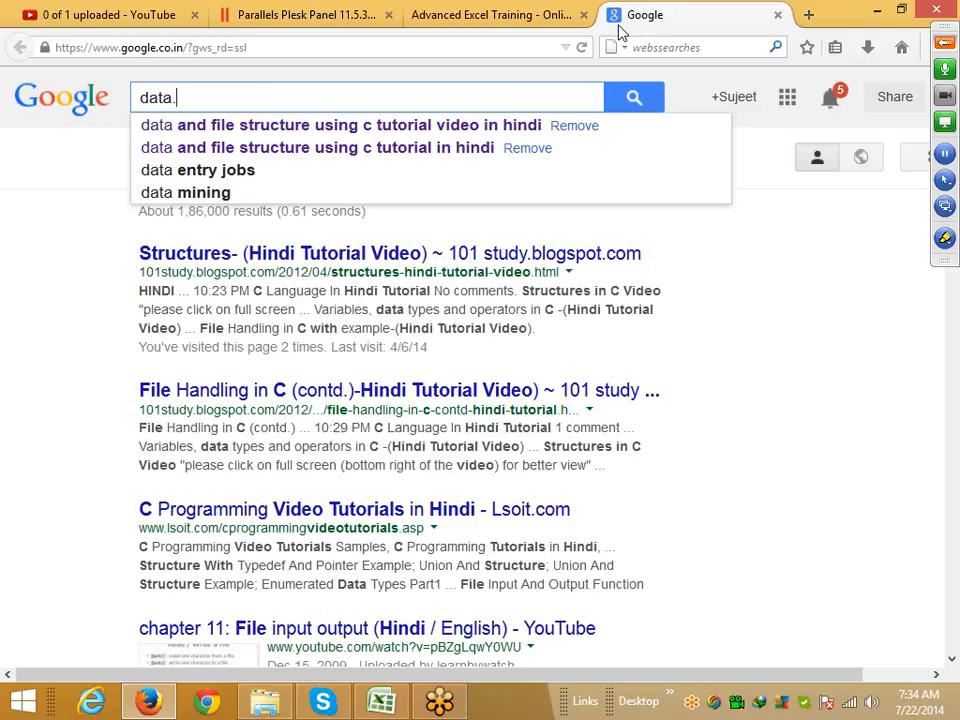
pyautogui.write('s')
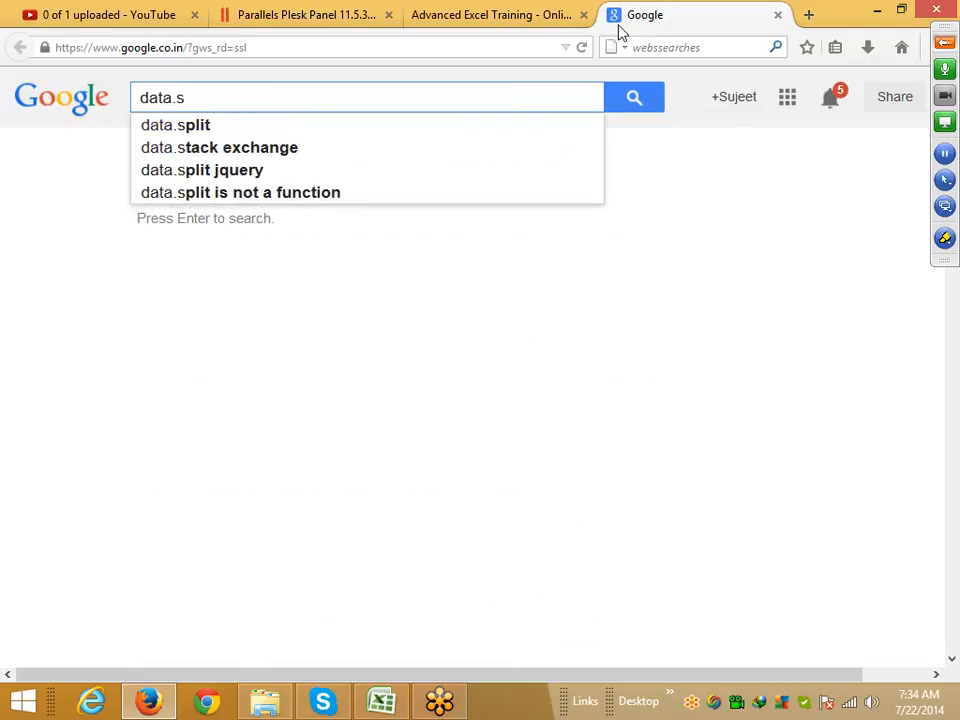
pyautogui.press('BackSpace')
pyautogui.write('xls')
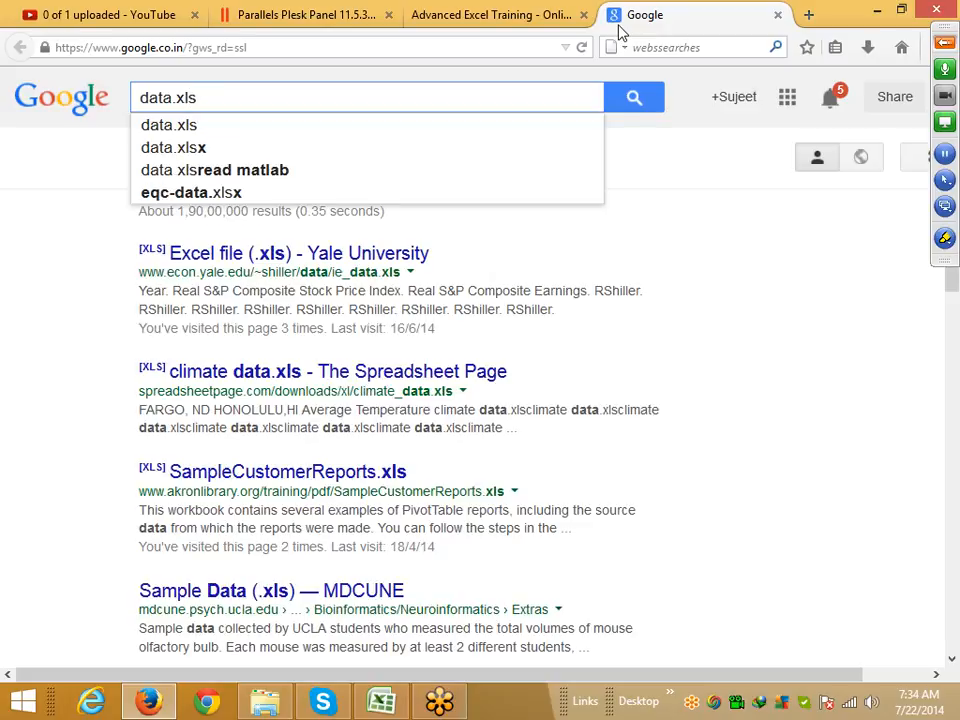
pyautogui.press('Return')
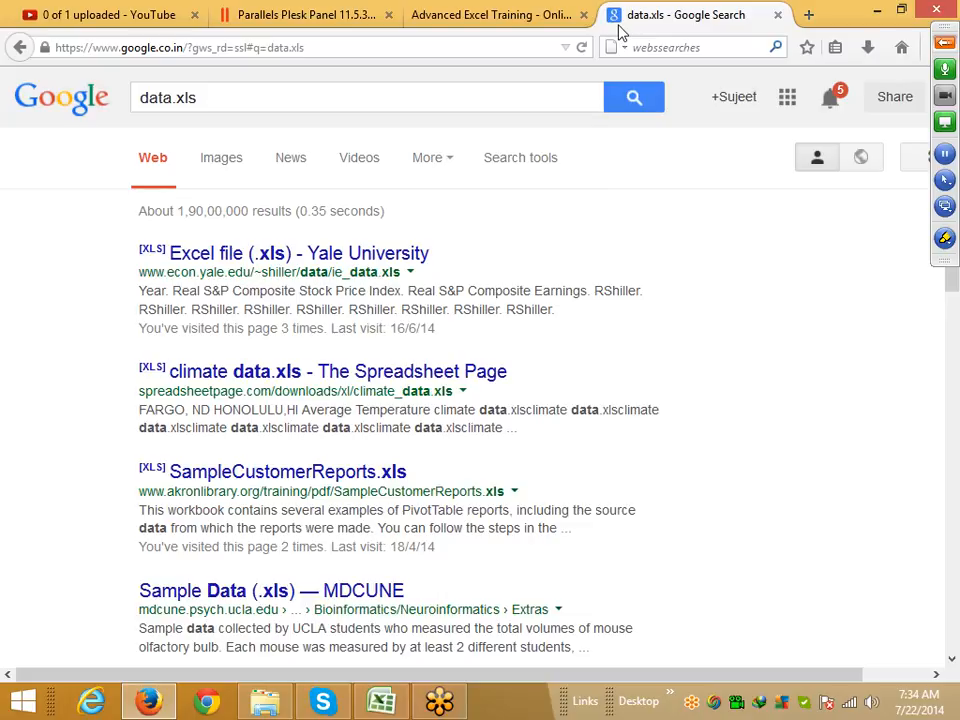
# Step: Open the Data 1 spreadsheet result from eia.gov in a new tab and switch to that tab
pyautogui.scroll(-3, 360, 180)
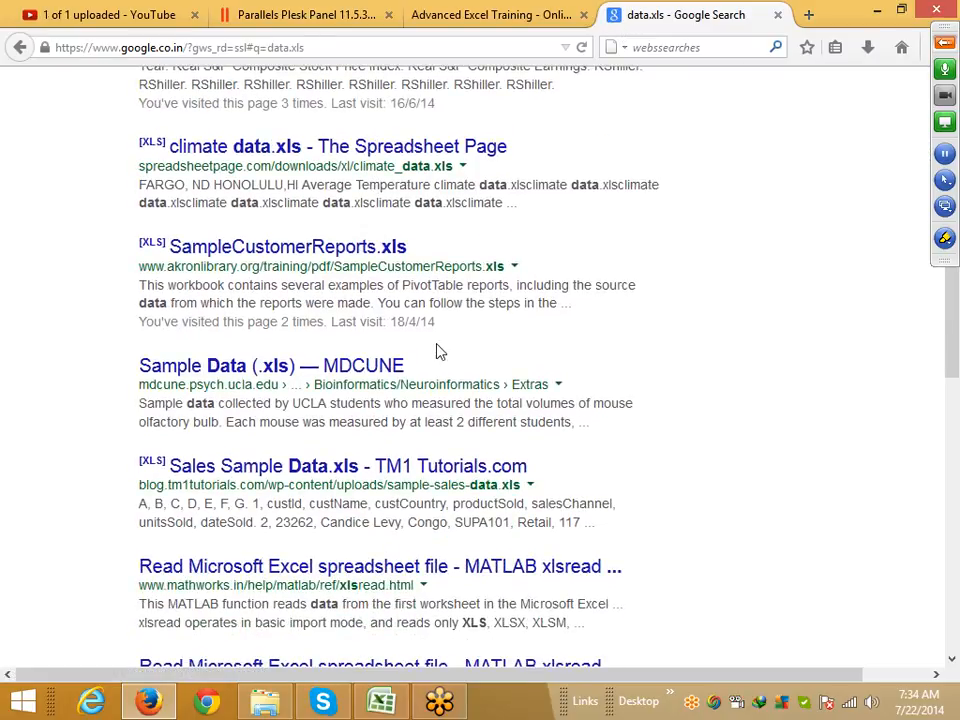
pyautogui.scroll(-2, 437, 350)
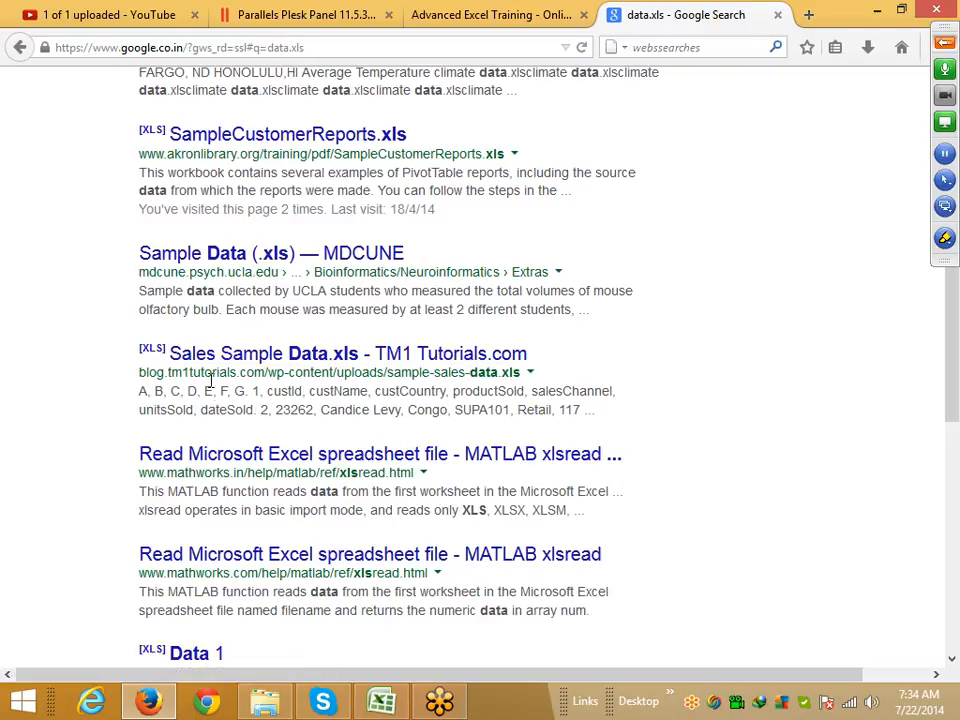
pyautogui.scroll(-4, 210, 380)
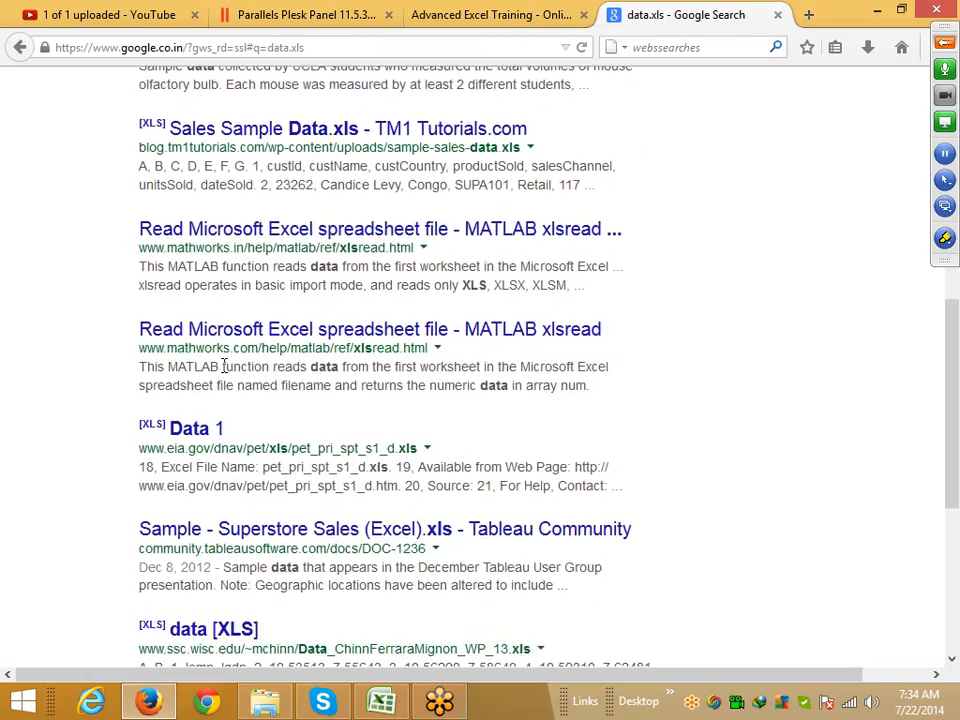
pyautogui.rightClick(186, 433)
pyautogui.click(230, 444)
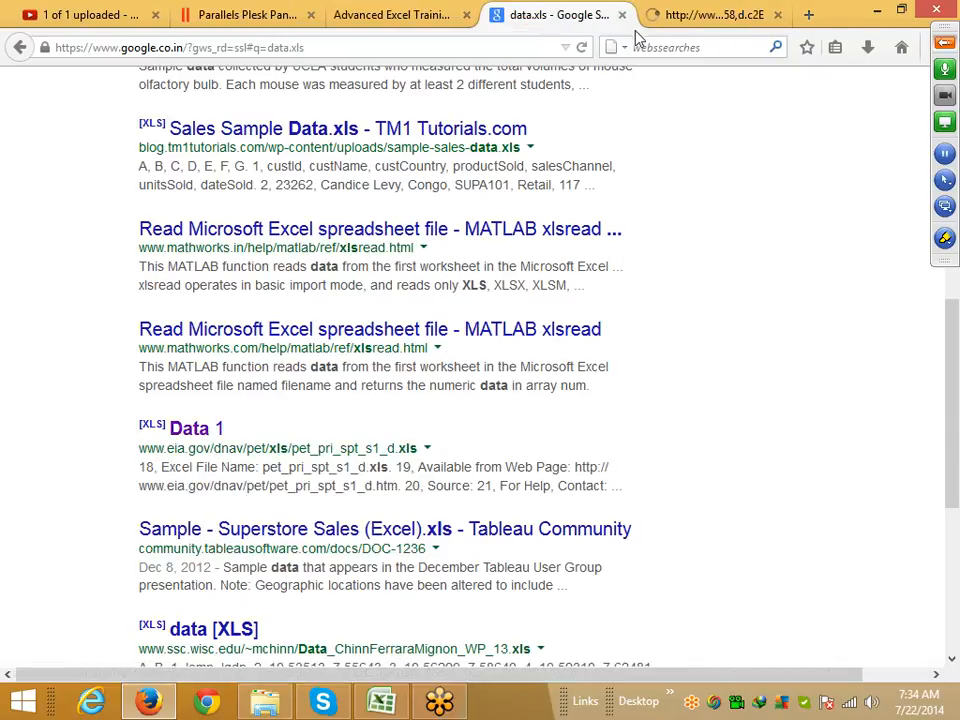
pyautogui.click(694, 22)
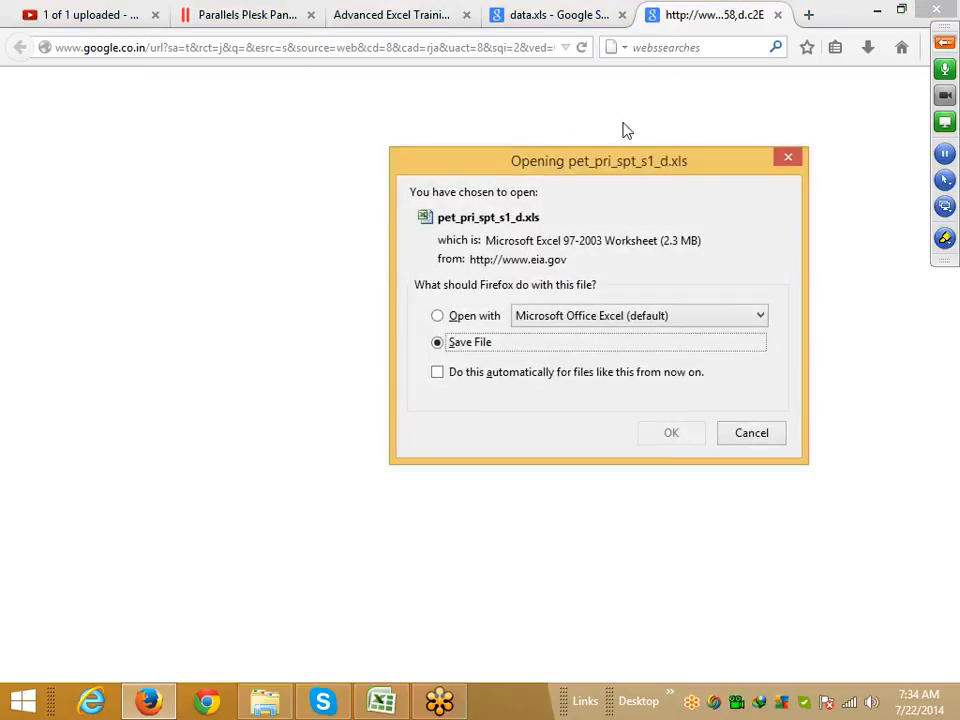
# Step: Save pet_pri_spt_s1_d.xls from the browser, then switch to Excel and open it from the Downloads folder
pyautogui.click(664, 435)
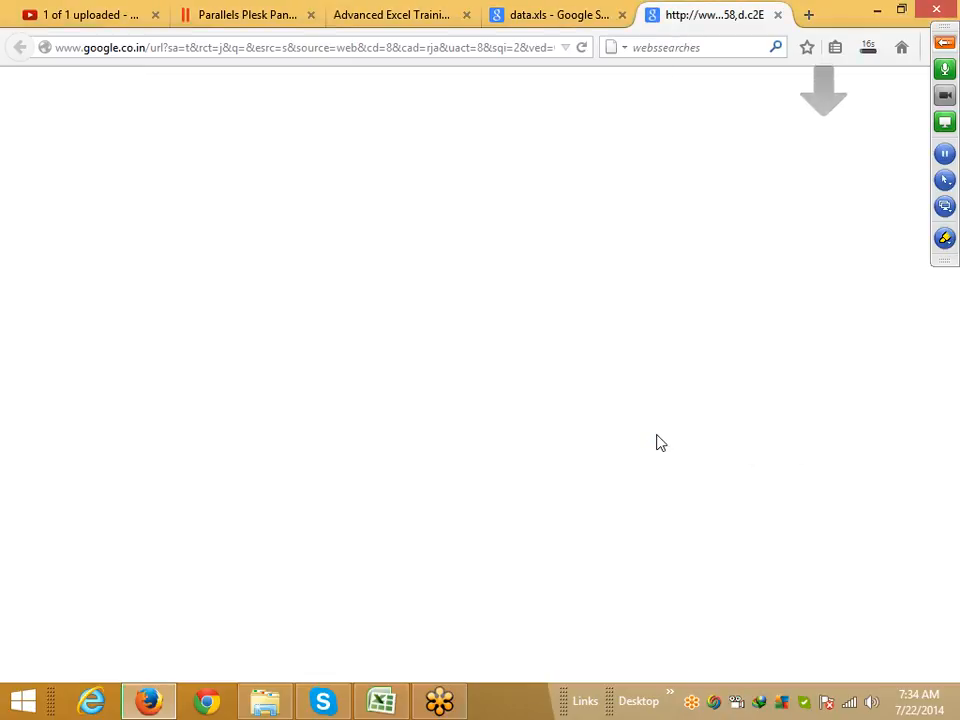
pyautogui.click(386, 702)
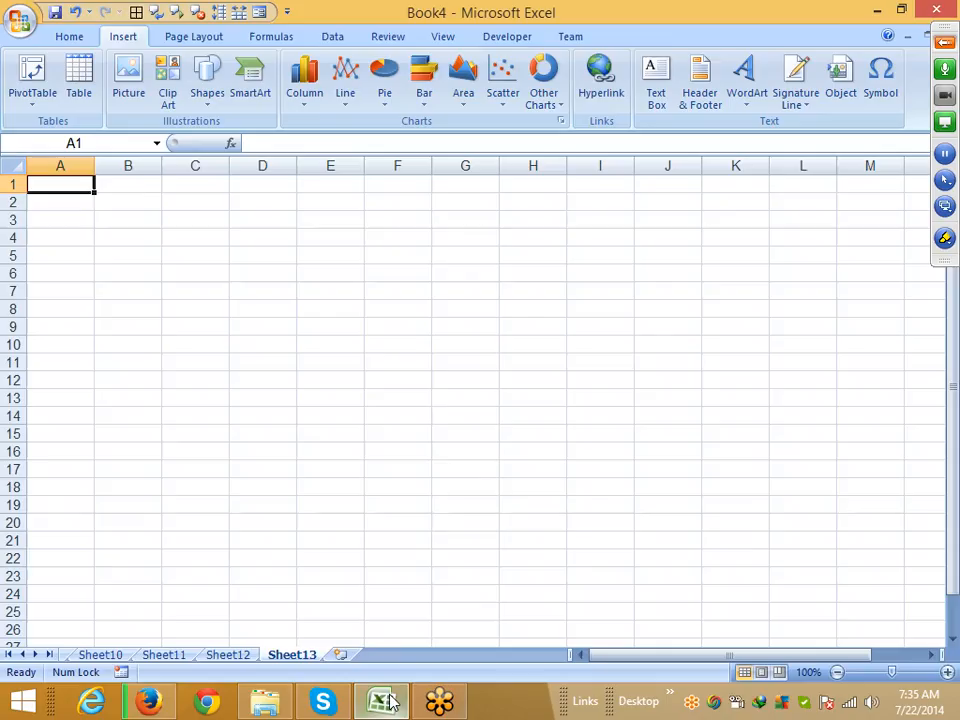
pyautogui.click(20, 20)
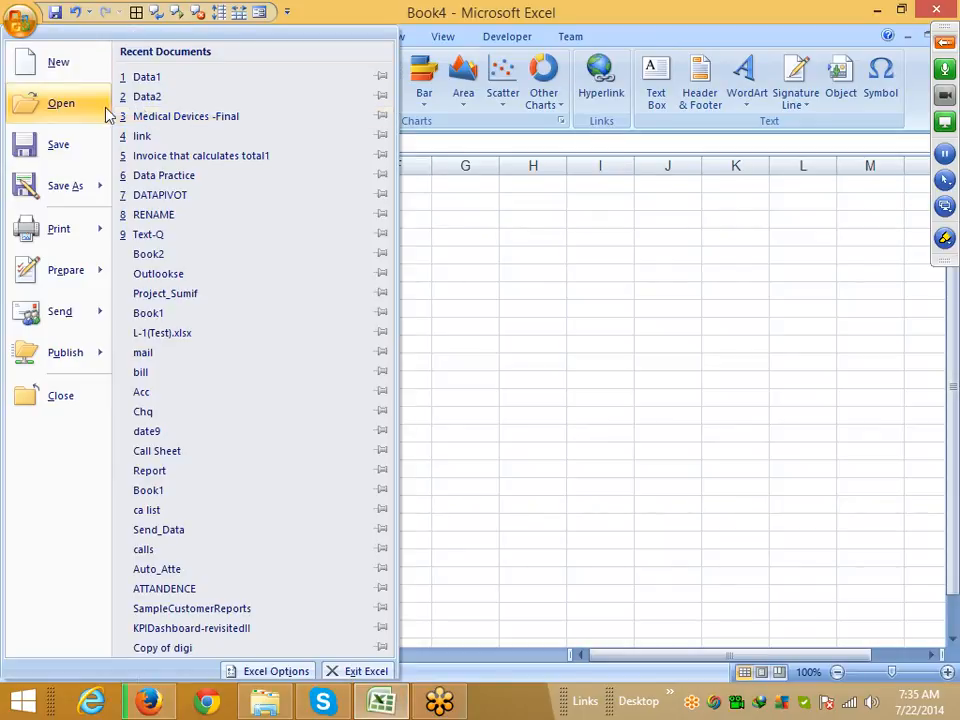
pyautogui.click(52, 100)
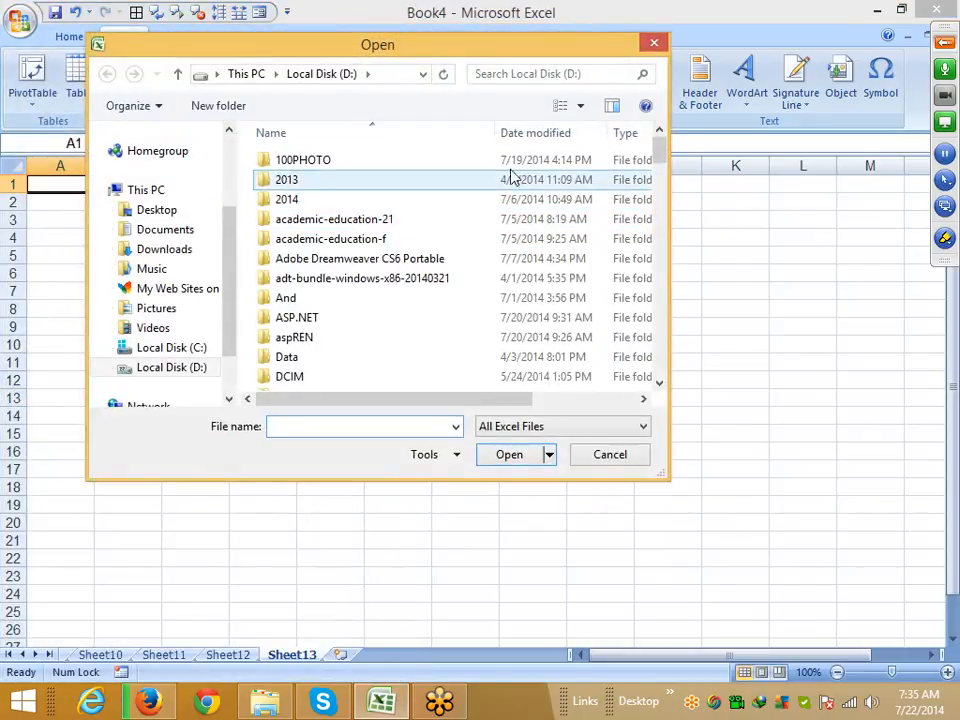
pyautogui.click(168, 218)
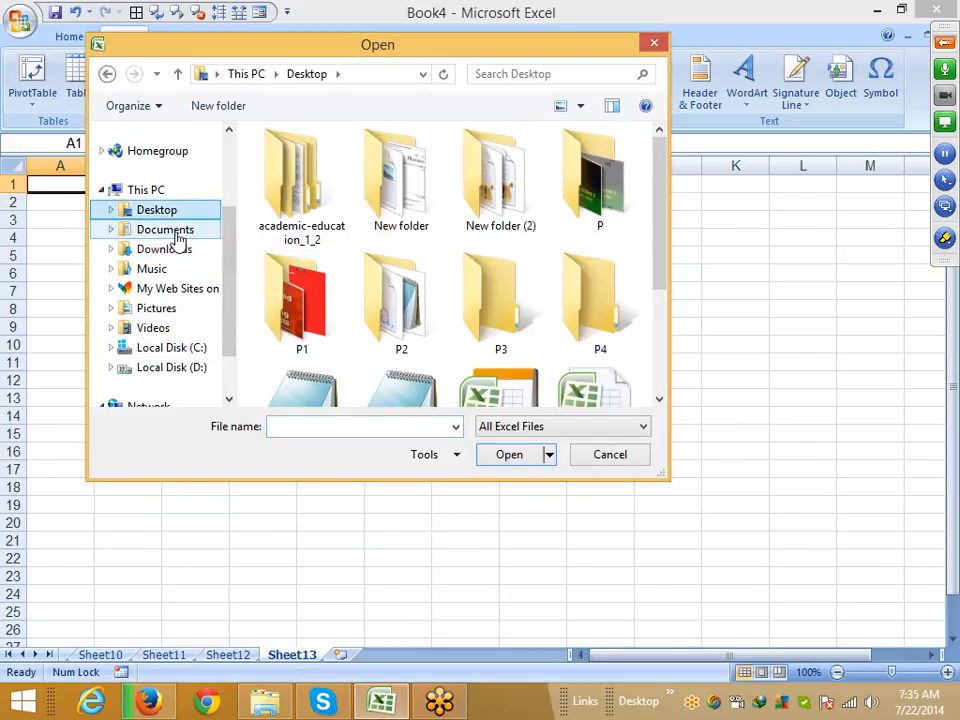
pyautogui.click(178, 238)
pyautogui.click(180, 249)
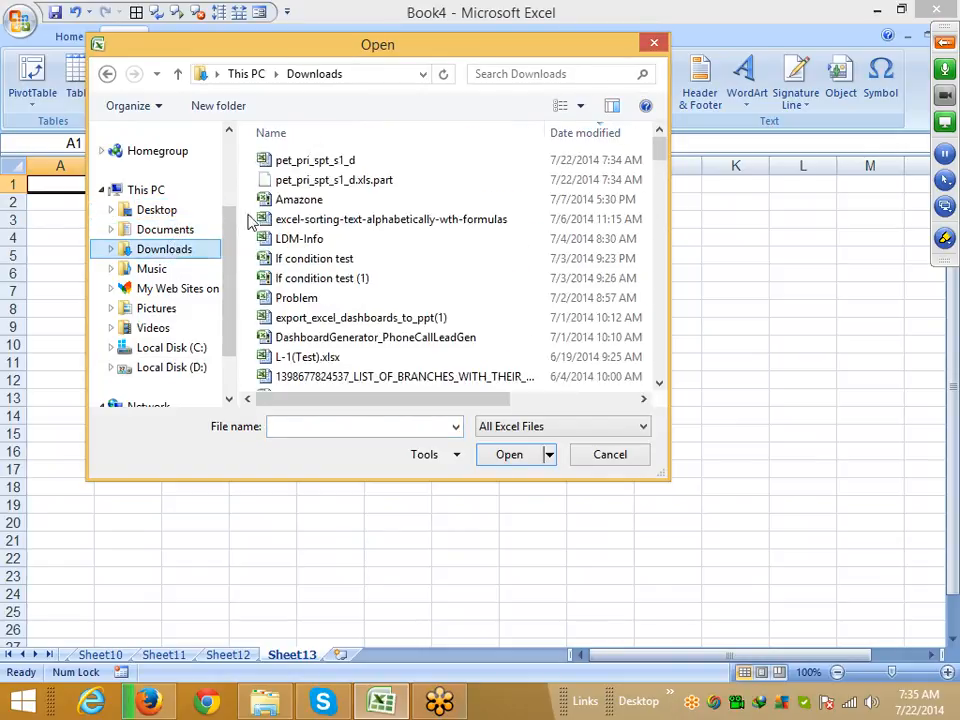
pyautogui.click(350, 161)
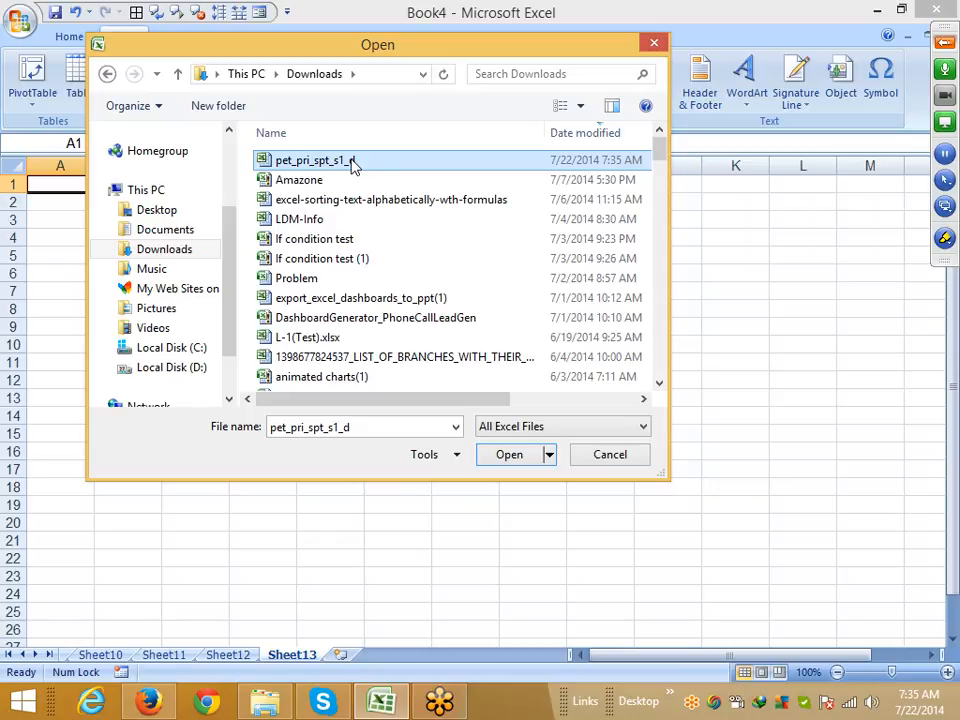
pyautogui.click(516, 454)
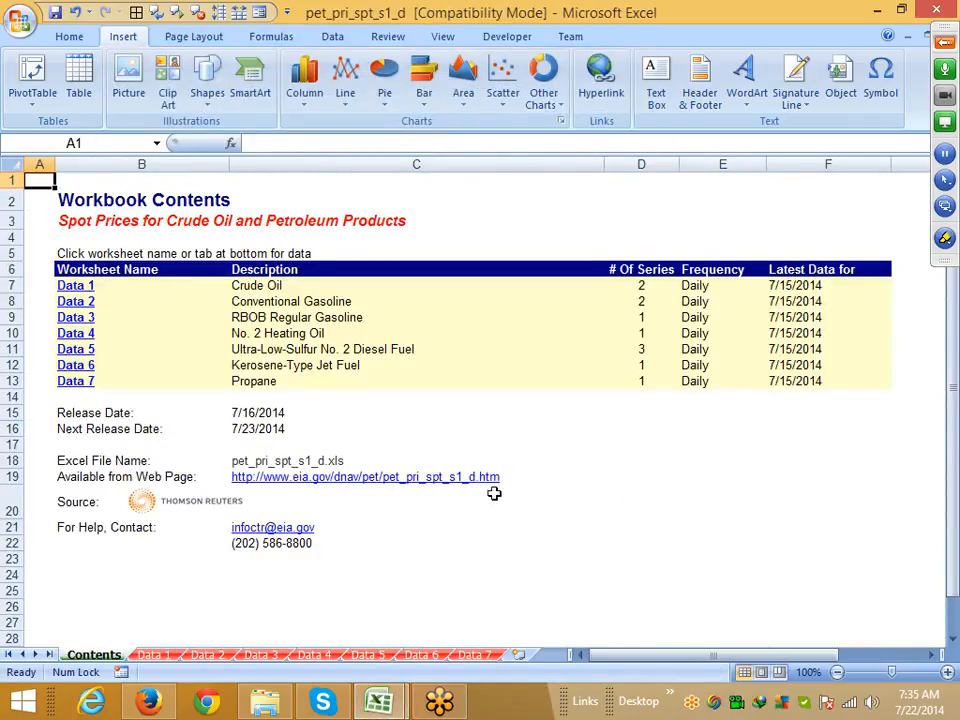
# Step: Look through the Data 1 to Data 6 sheets of the downloaded workbook, then close that workbook
pyautogui.click(158, 655)
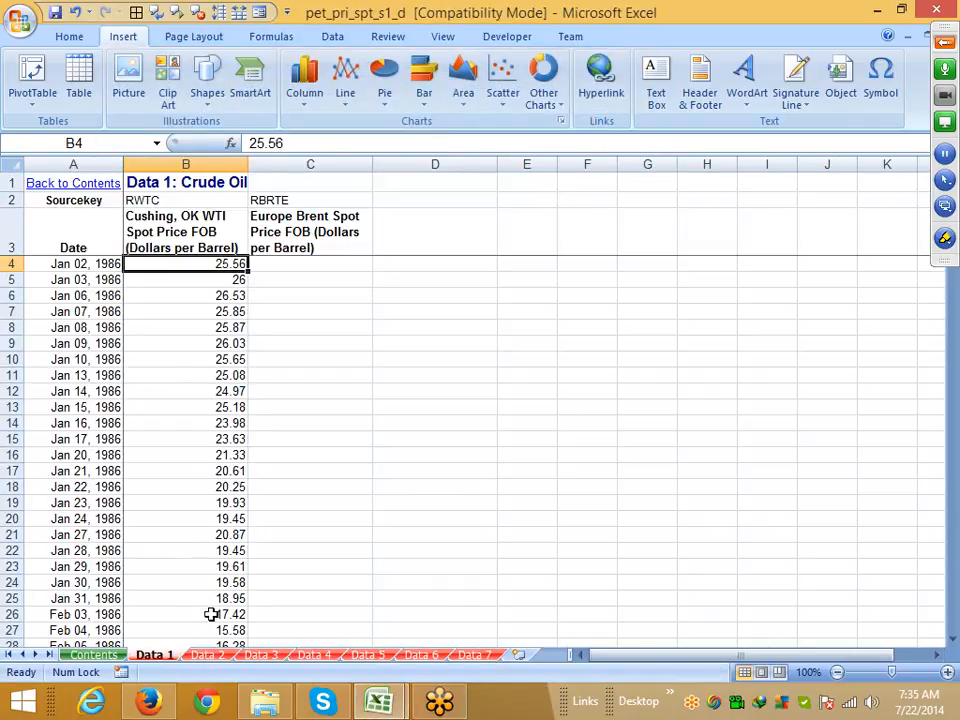
pyautogui.click(207, 655)
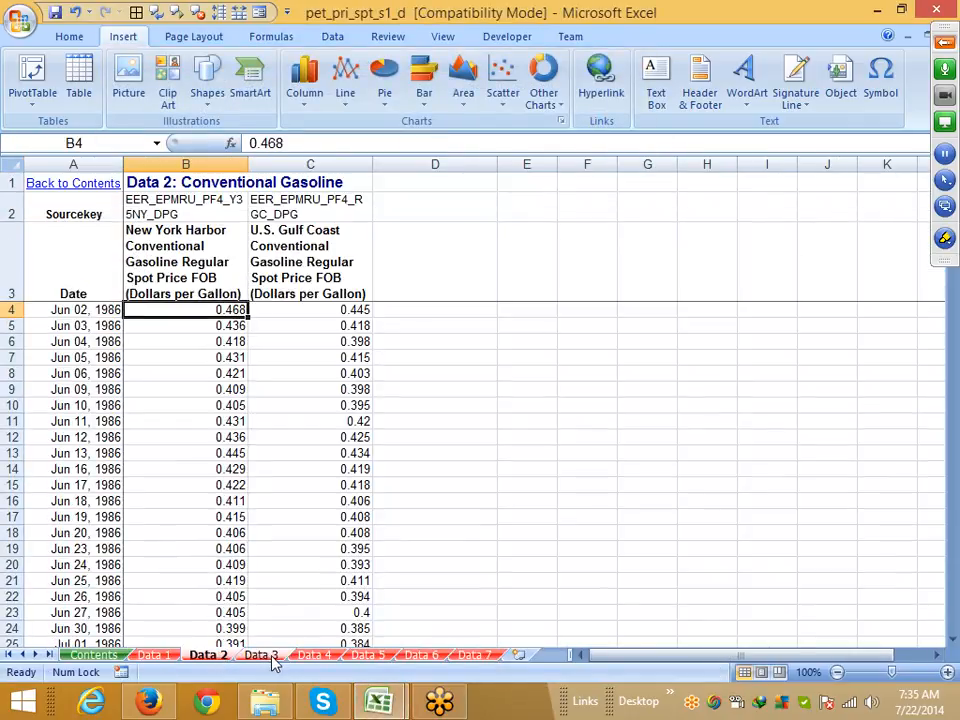
pyautogui.click(264, 657)
pyautogui.click(316, 657)
pyautogui.click(368, 657)
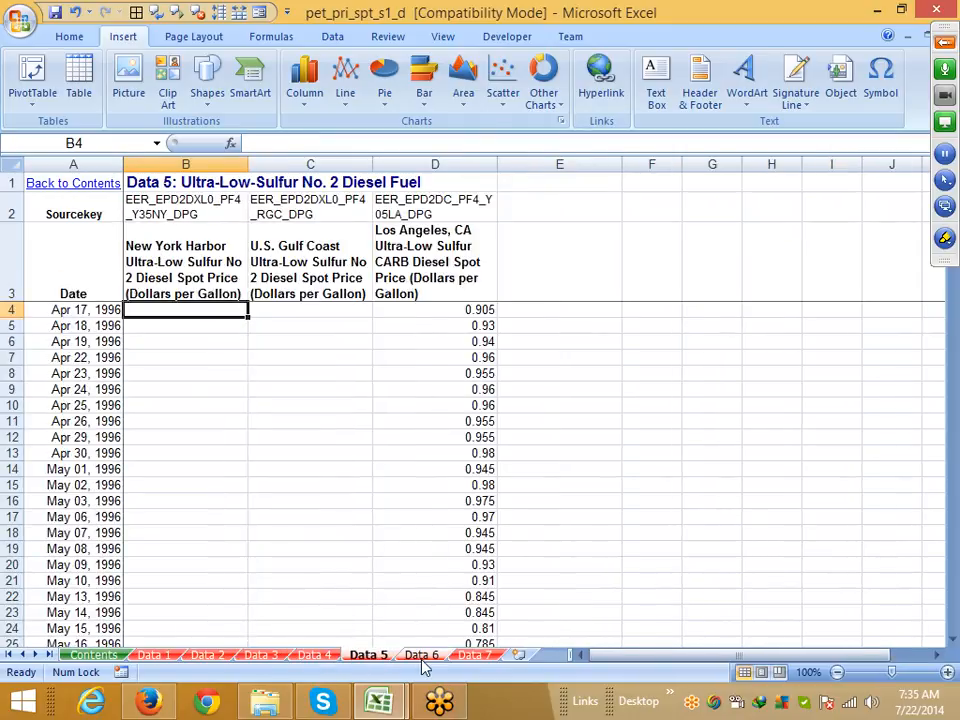
pyautogui.click(421, 658)
pyautogui.click(170, 657)
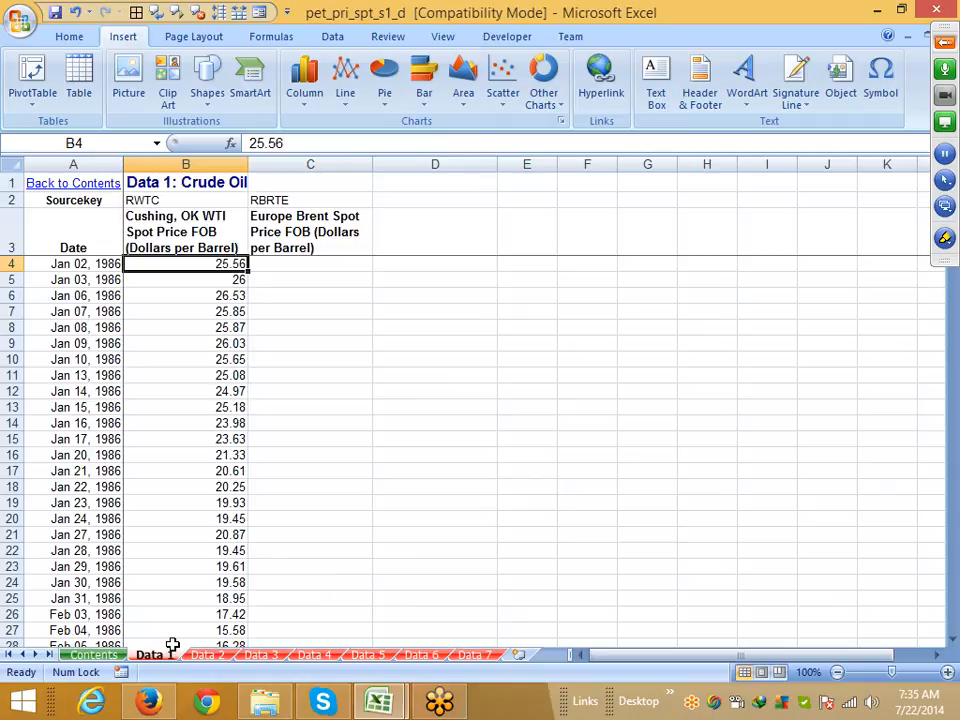
pyautogui.click(937, 12)
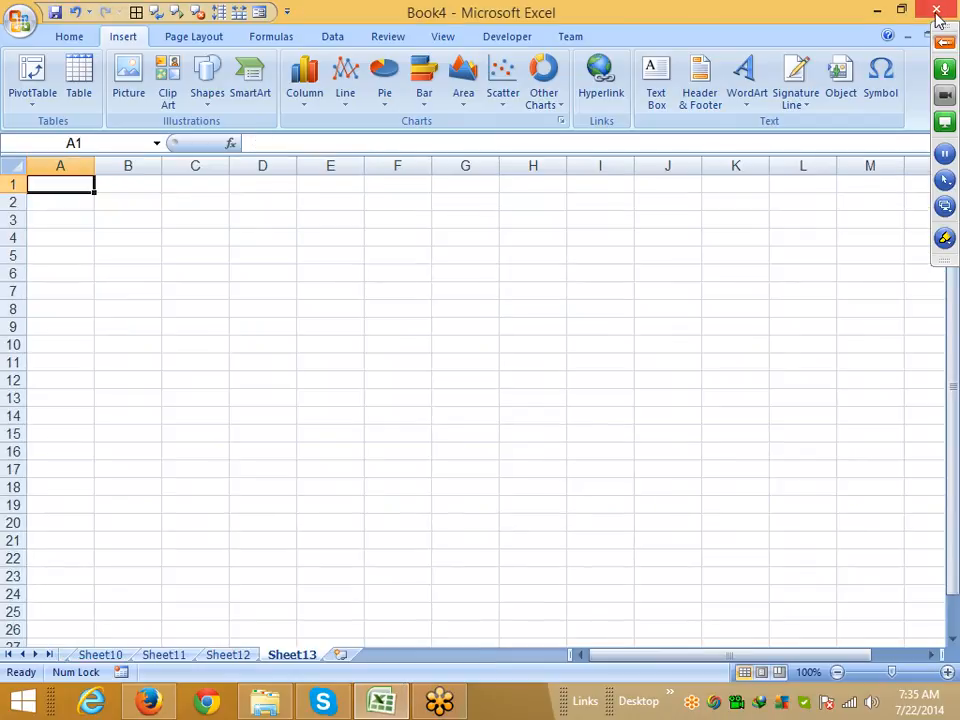
# Step: Close Firefox's blank download tab, copy the Data 1 result's eia.gov address and enter it in cell C7 of Sheet13 in Excel
pyautogui.click(148, 702)
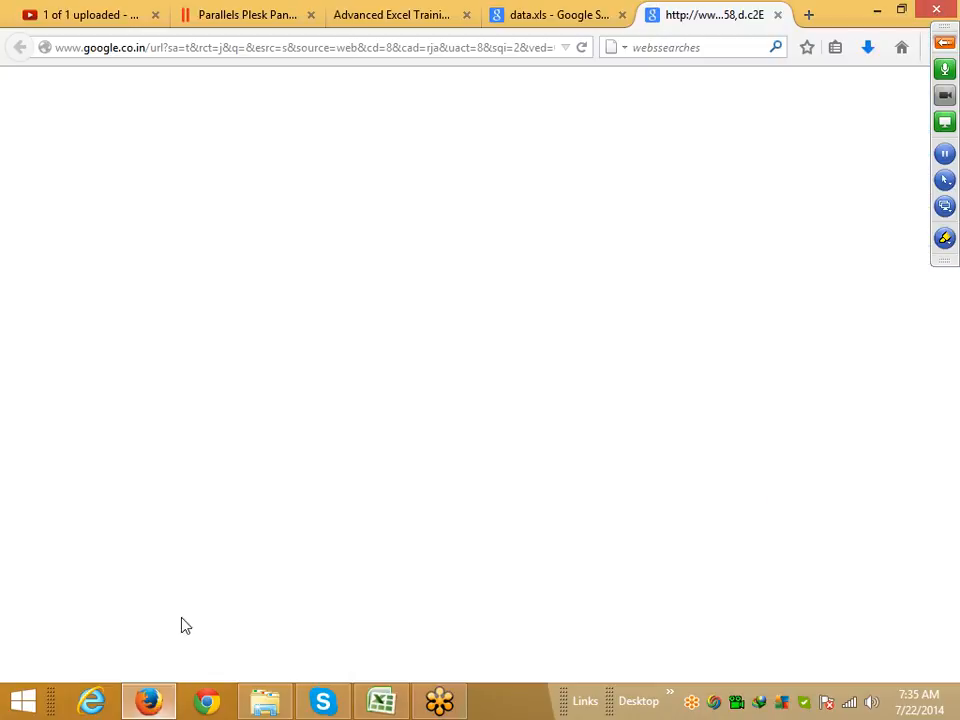
pyautogui.click(778, 14)
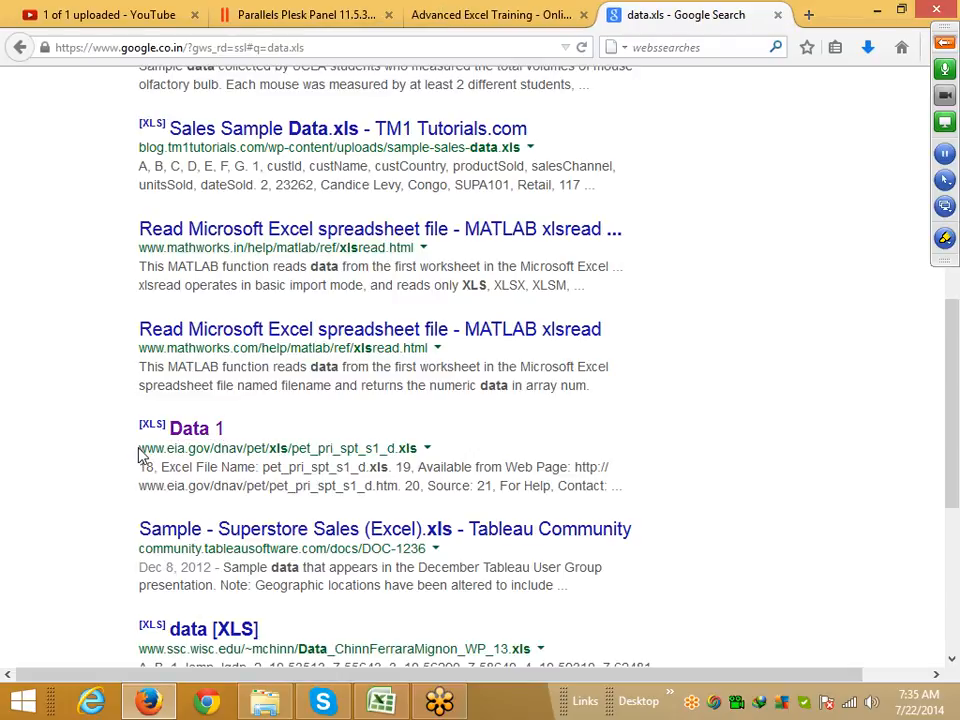
pyautogui.moveTo(141, 449); pyautogui.dragTo(418, 455)
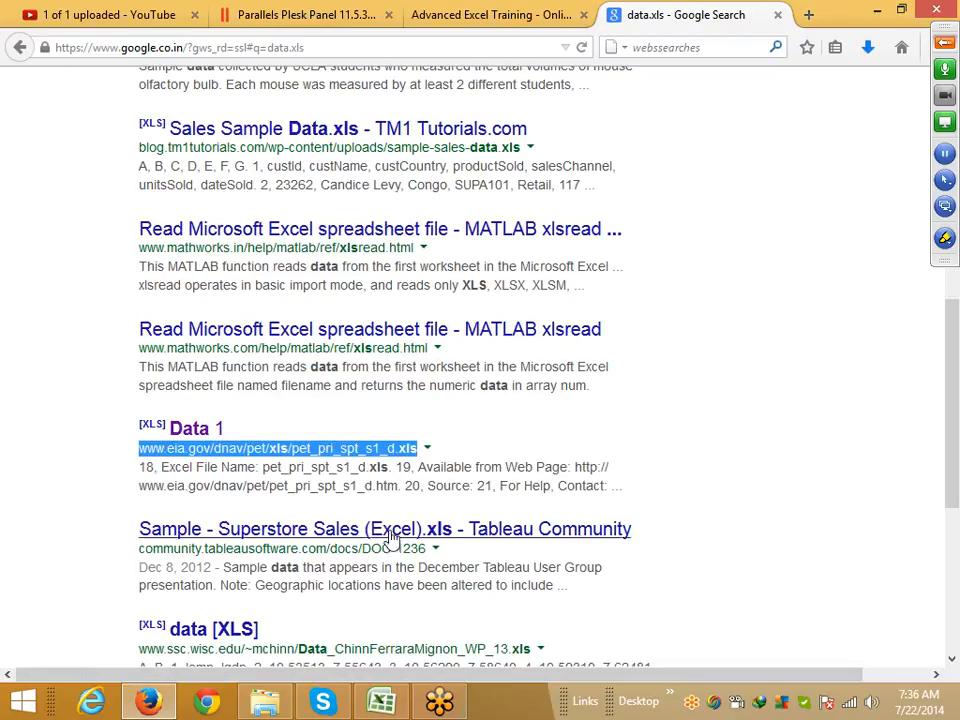
pyautogui.click(381, 703)
pyautogui.click(176, 292)
pyautogui.write('www.eia.gov/dnav/pet/xls/pet_pri_spt_s1_d.xls')
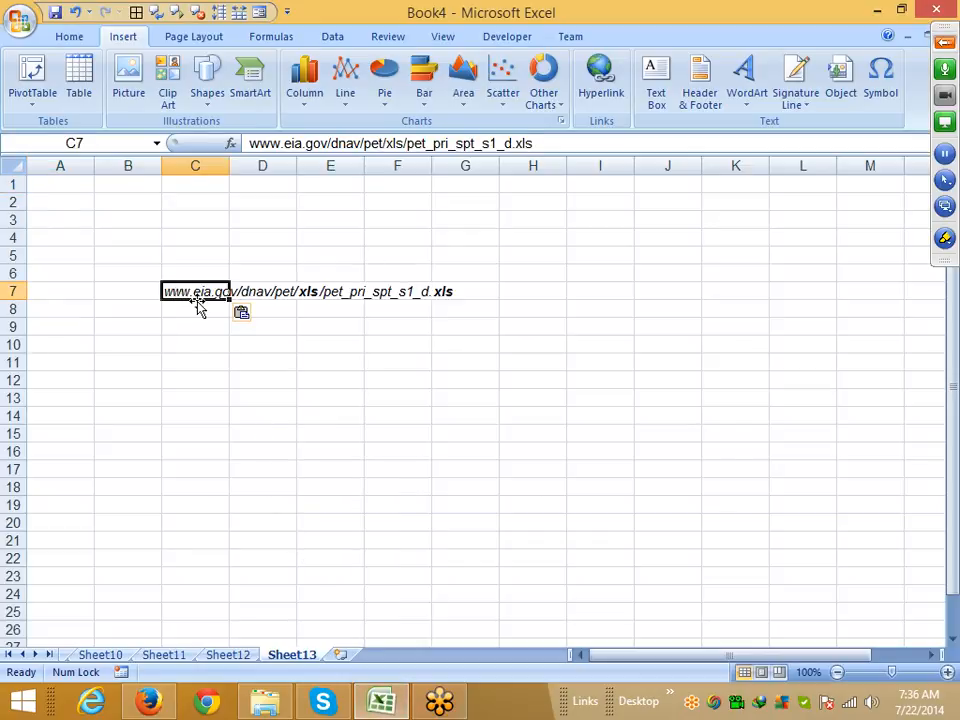
pyautogui.press('F2')
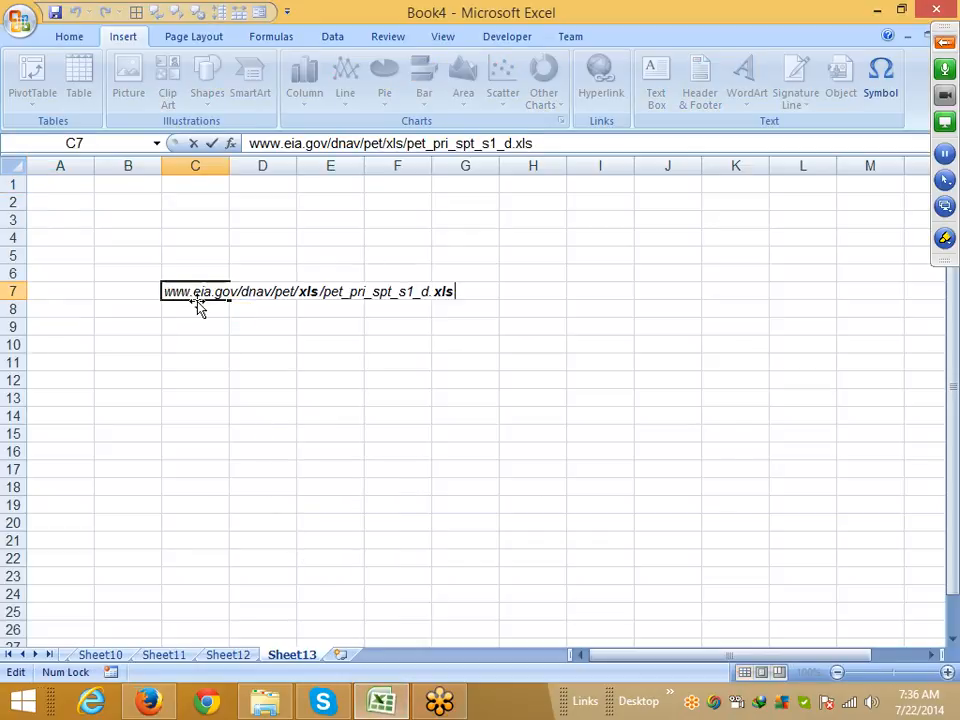
pyautogui.press('Return')
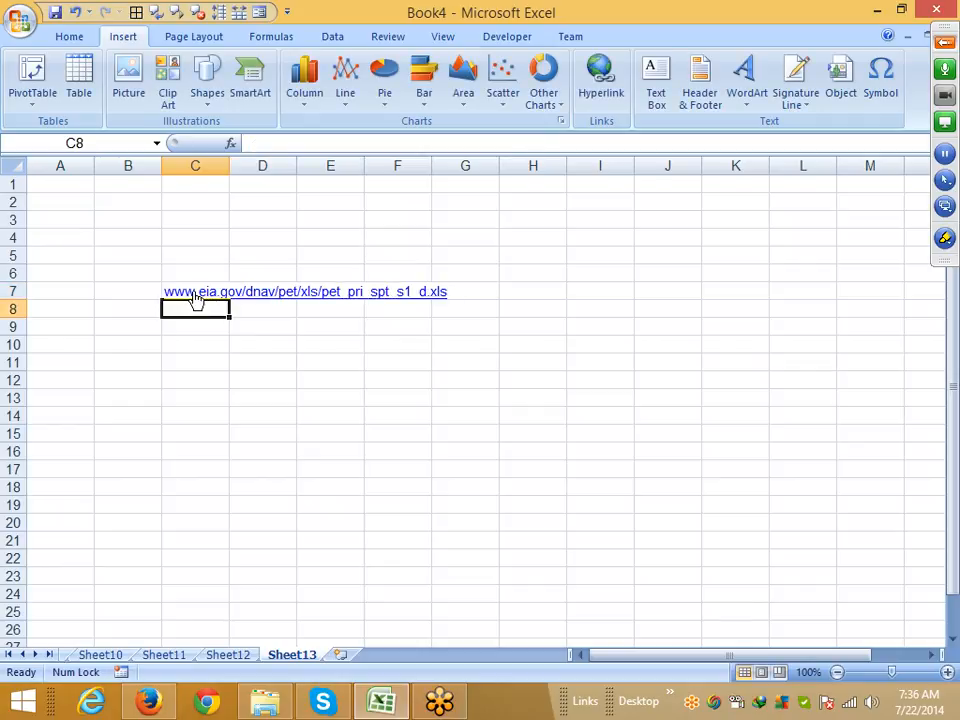
pyautogui.rightClick(197, 294)
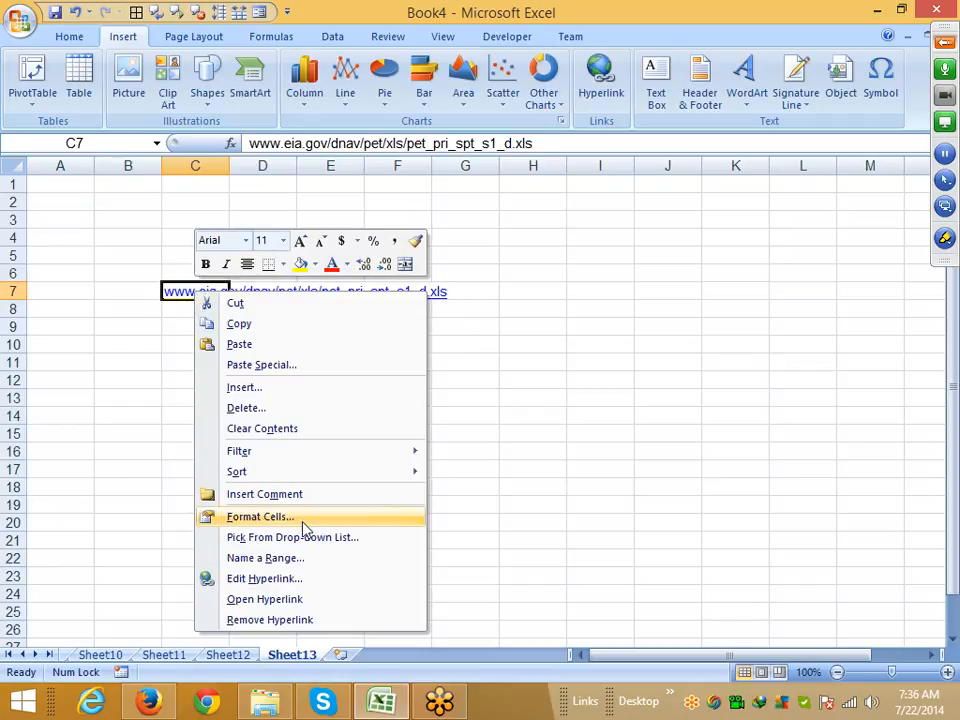
pyautogui.click(294, 580)
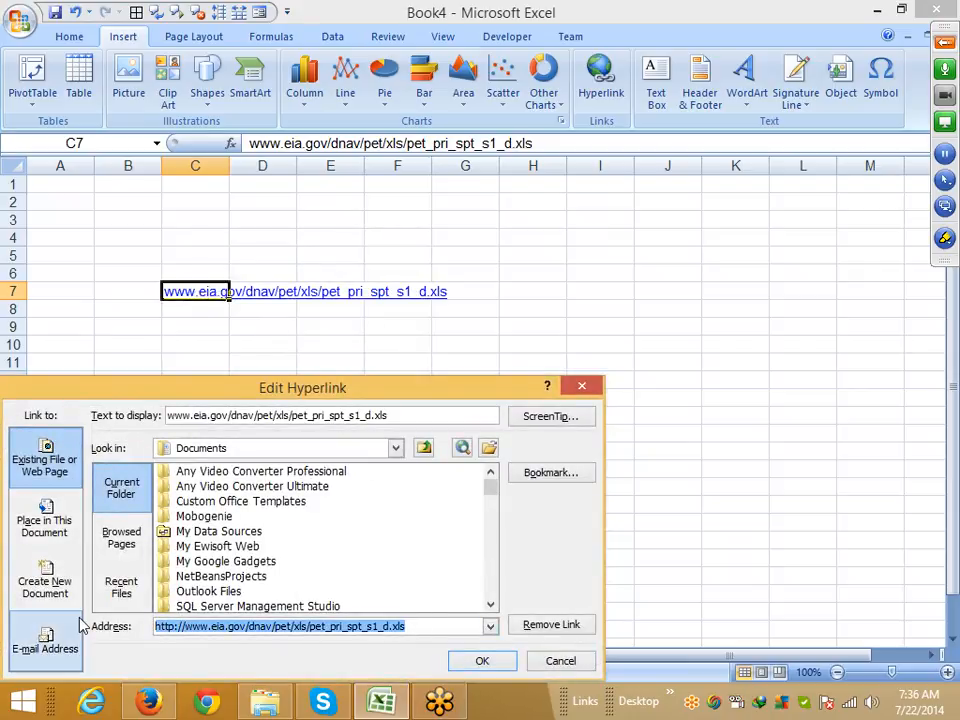
pyautogui.hotkey('ctrl', 'c')
pyautogui.press('Escape')
pyautogui.click(189, 326)
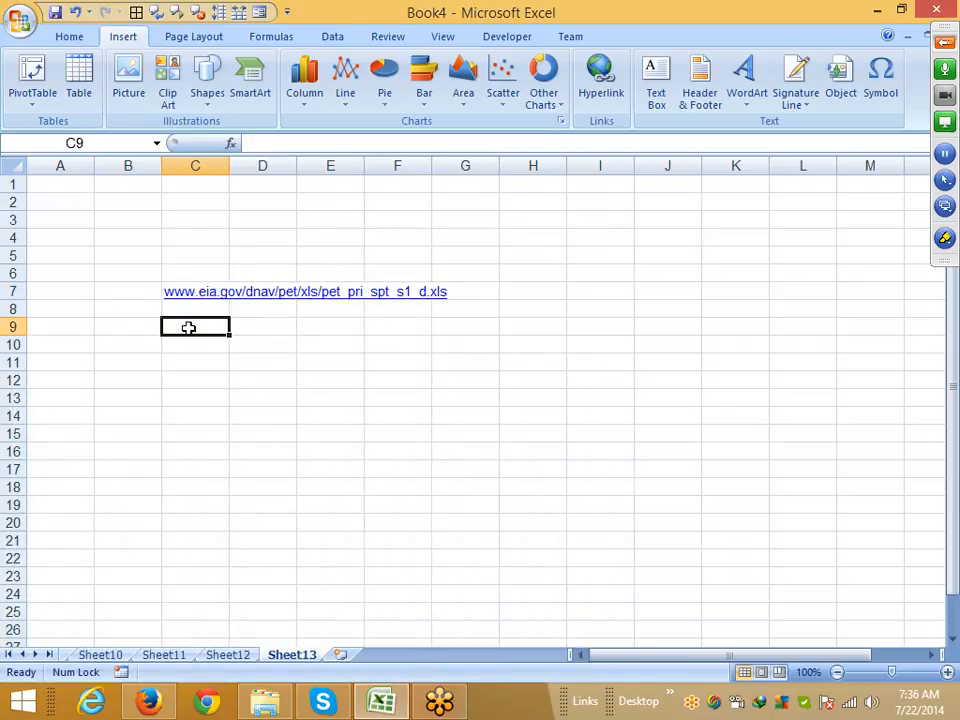
pyautogui.hotkey('ctrl', 'v')
pyautogui.click(191, 366)
pyautogui.click(191, 331)
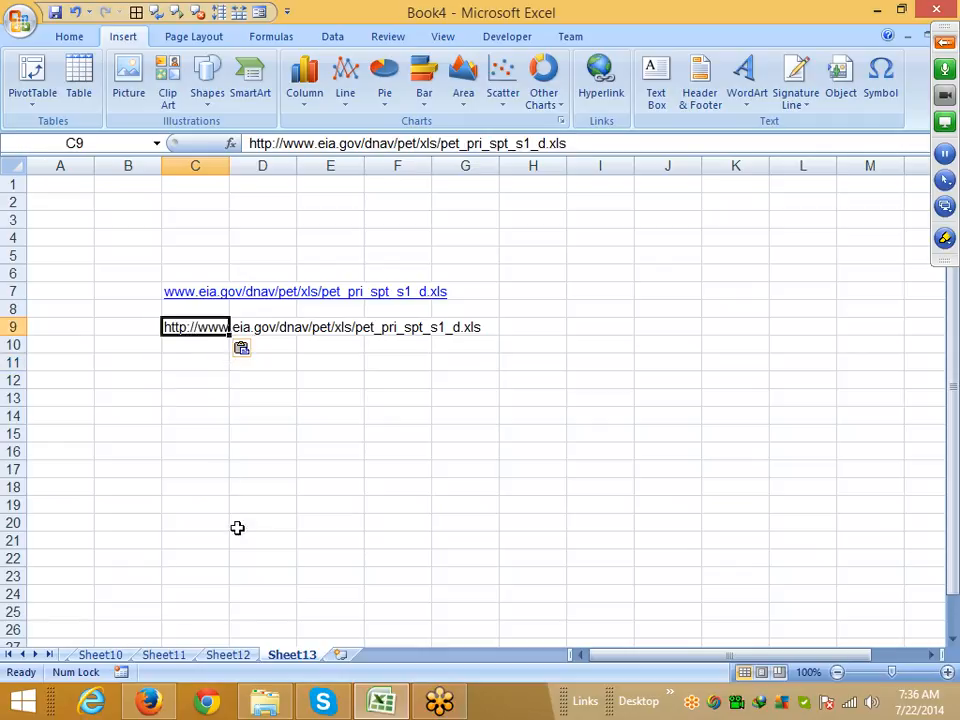
pyautogui.click(375, 507)
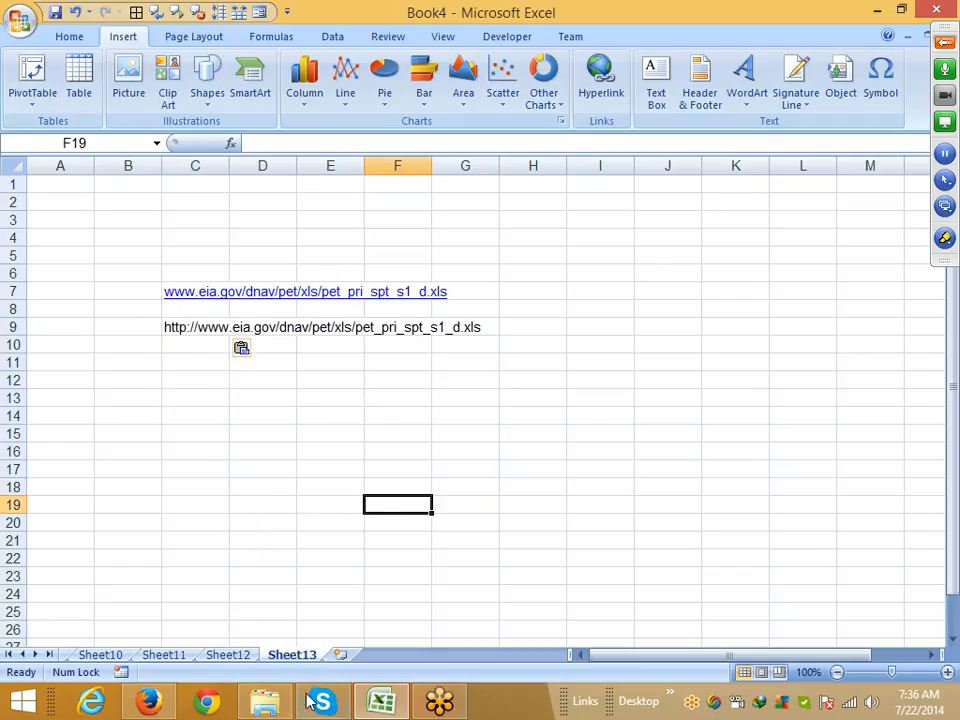
# Step: Add a worksheet after Sheet13 and start a PivotTable at its cell A1 with an external data source, showing the existing connections
pyautogui.click(339, 655)
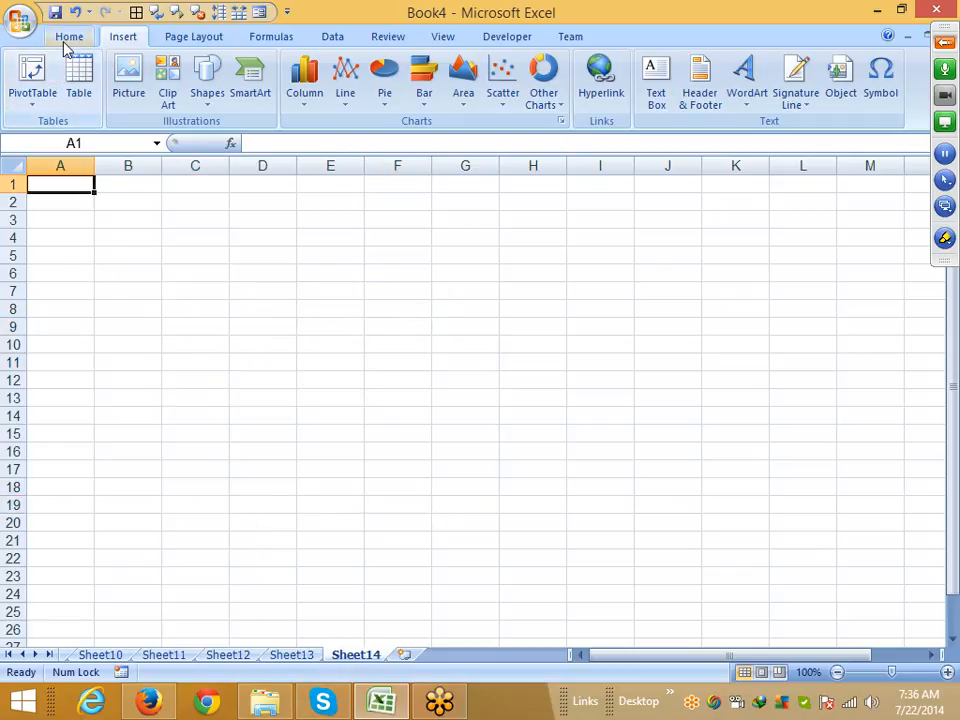
pyautogui.click(48, 96)
pyautogui.click(62, 124)
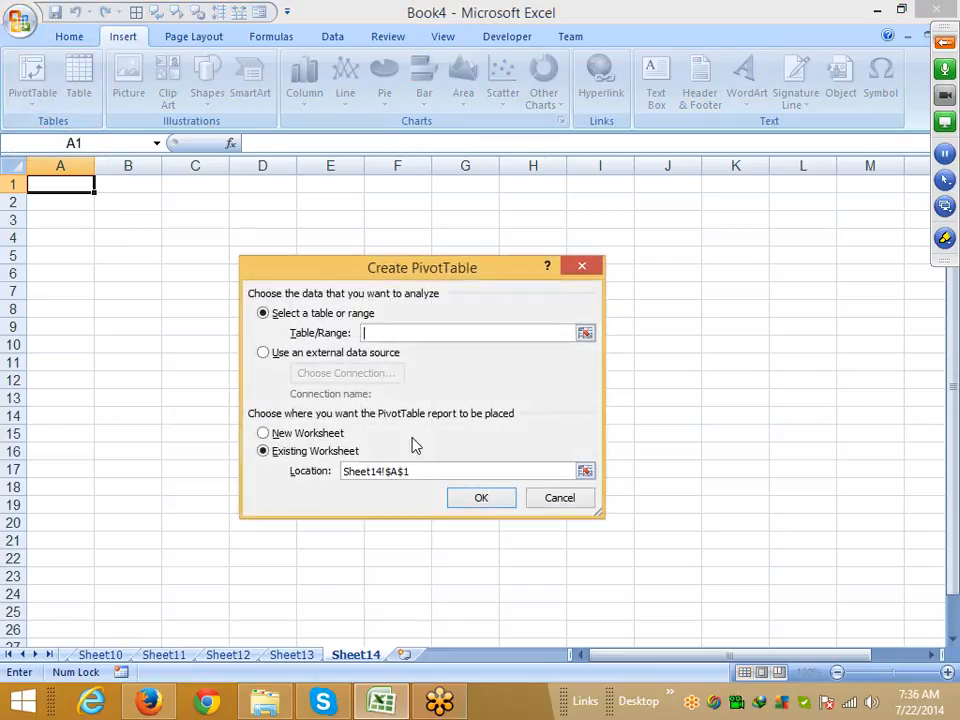
pyautogui.click(302, 352)
pyautogui.click(324, 372)
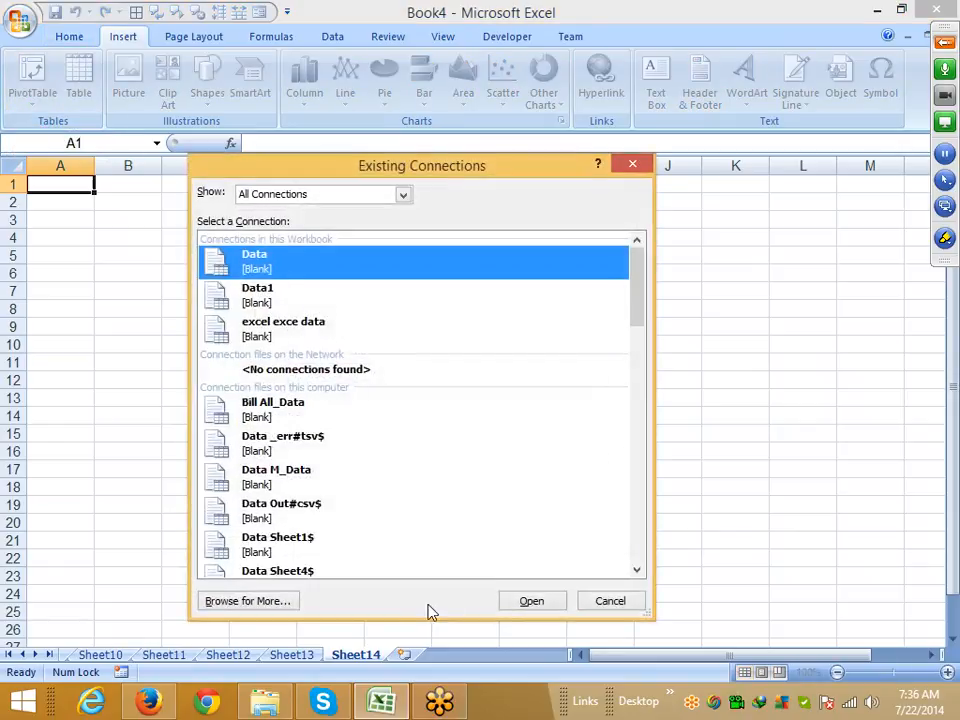
pyautogui.click(289, 606)
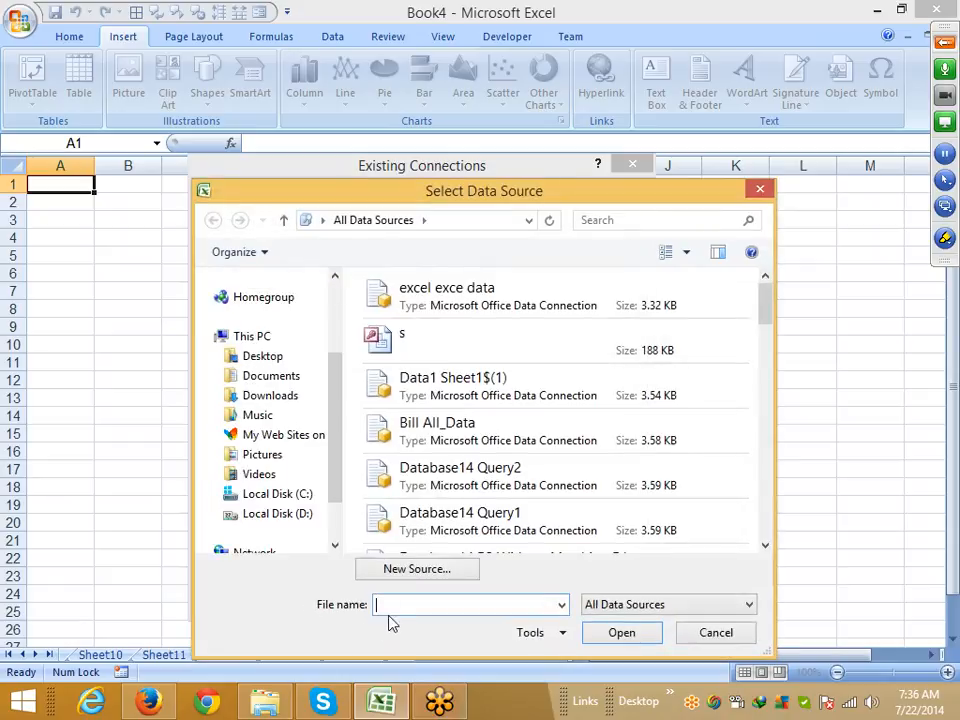
pyautogui.hotkey('ctrl', 'v')
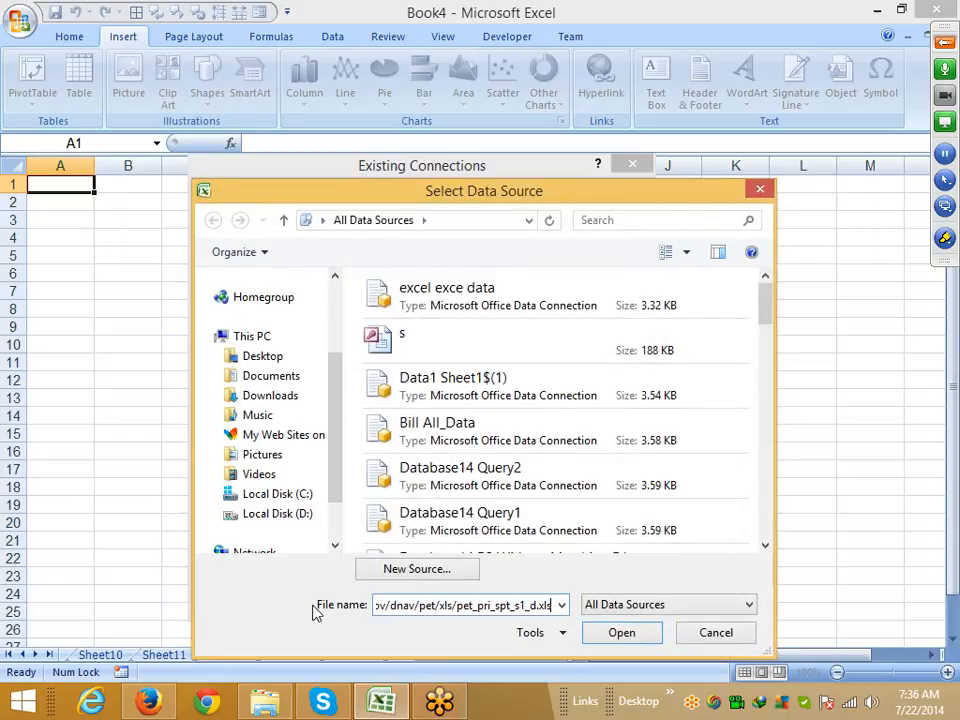
pyautogui.click(621, 634)
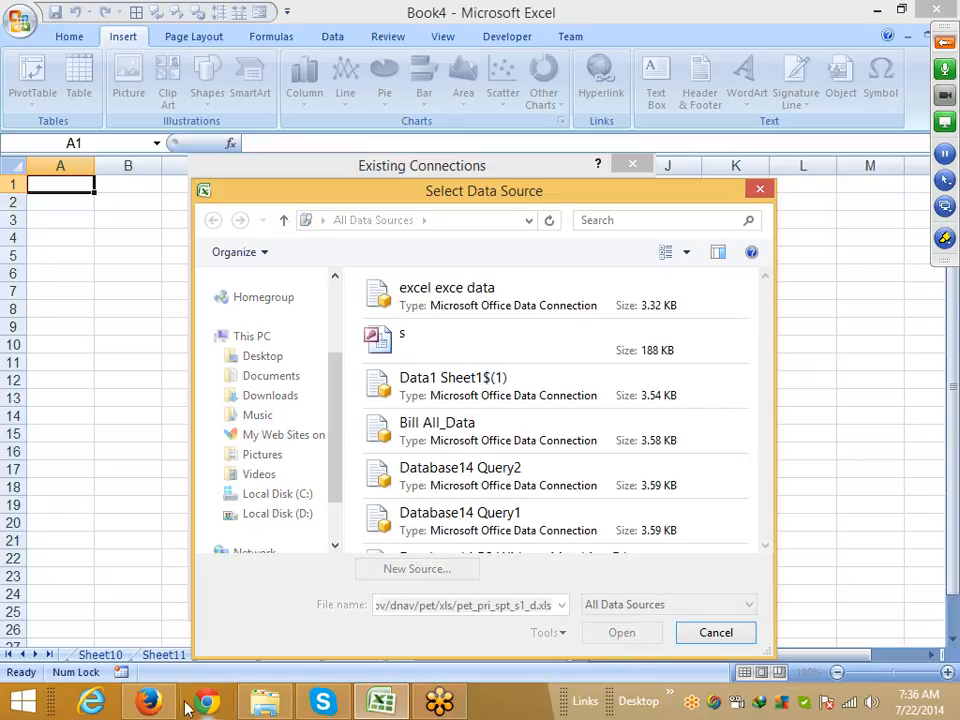
# Step: Switch to Firefox, search Google for data.sas and look over the results
pyautogui.click(150, 703)
pyautogui.scroll(10, 292, 617)
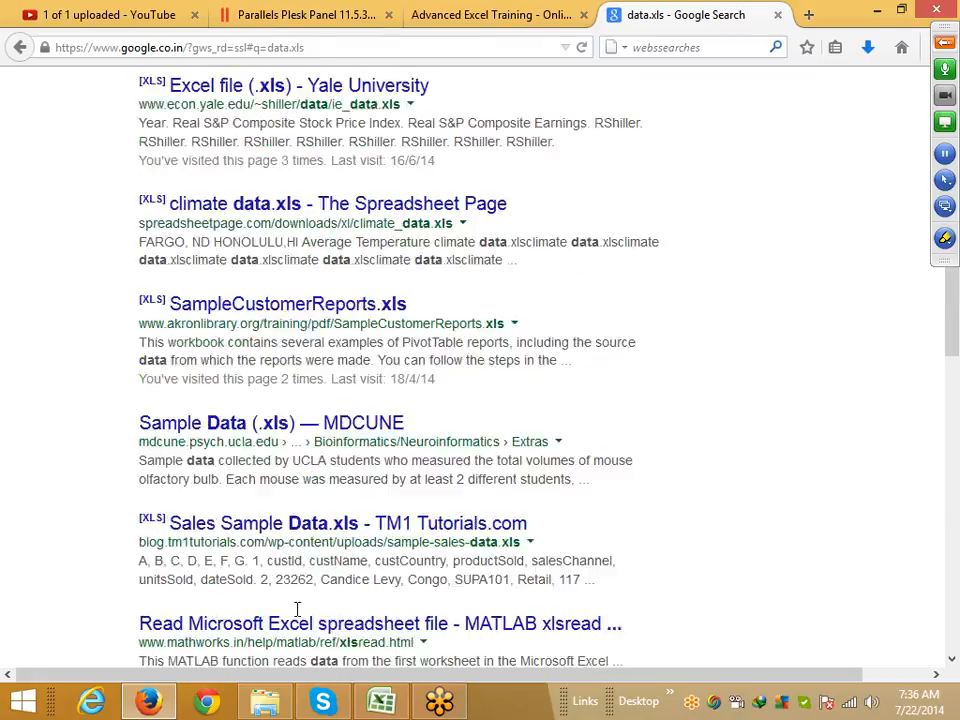
pyautogui.click(239, 98)
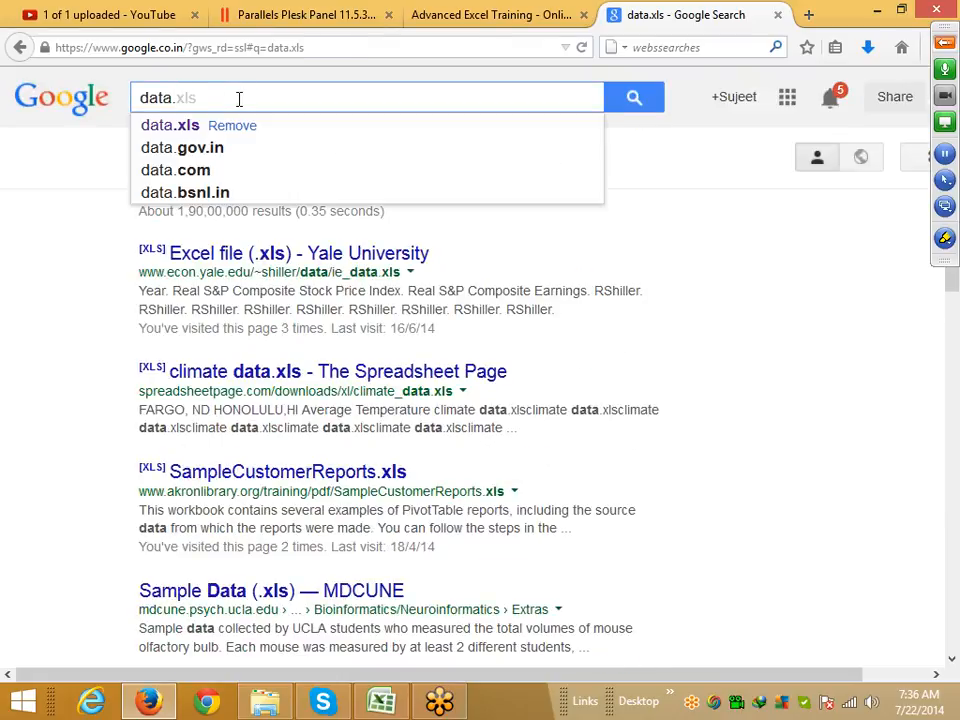
pyautogui.write('sas')
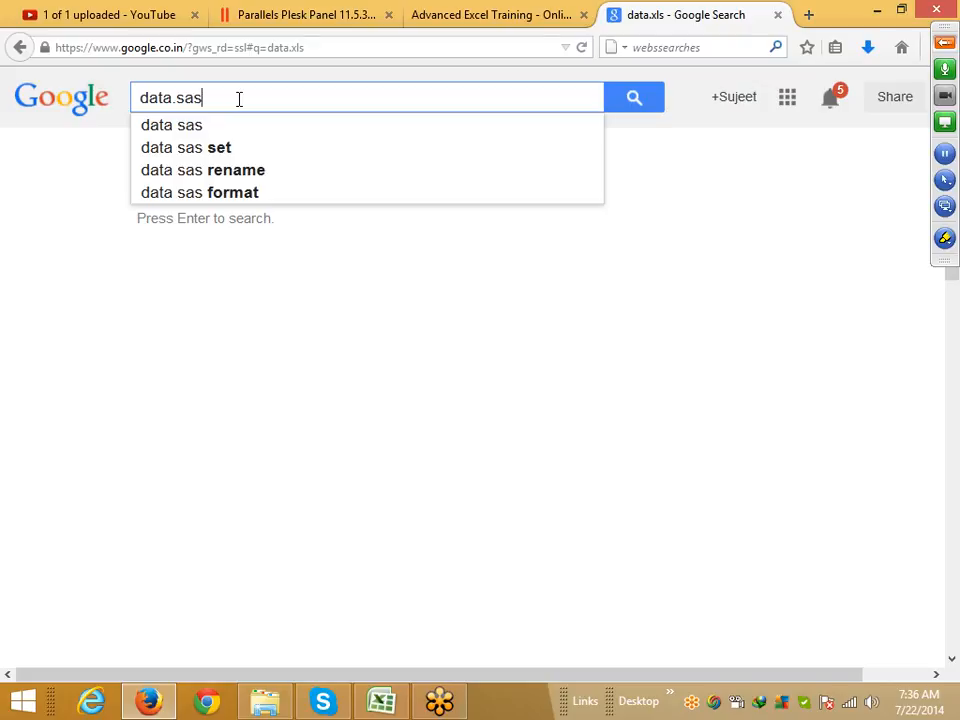
pyautogui.press('Return')
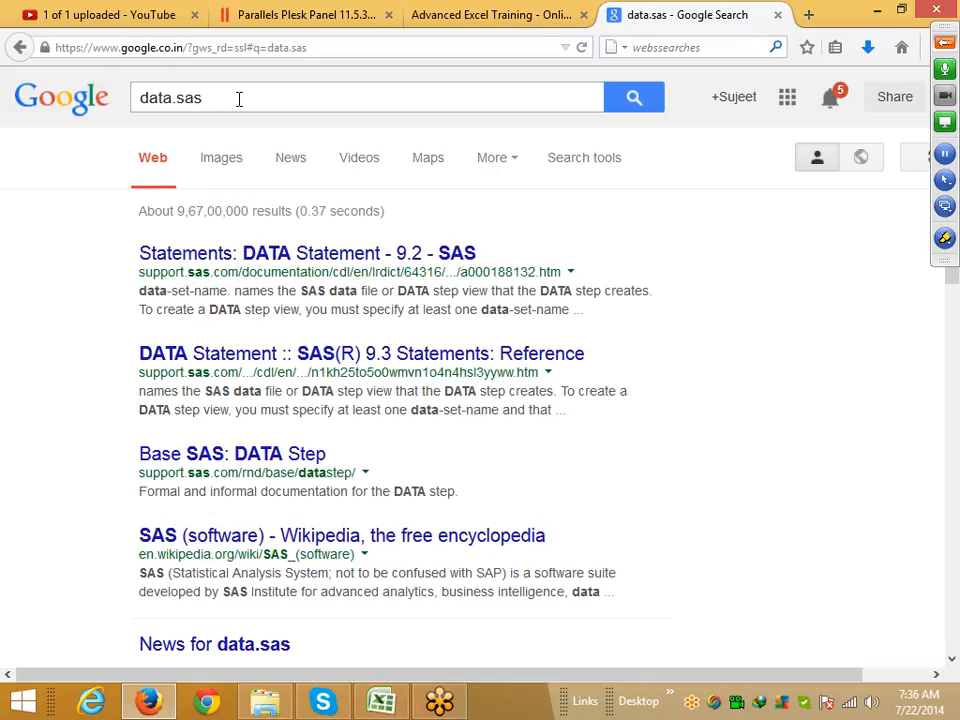
pyautogui.scroll(-5, 242, 189)
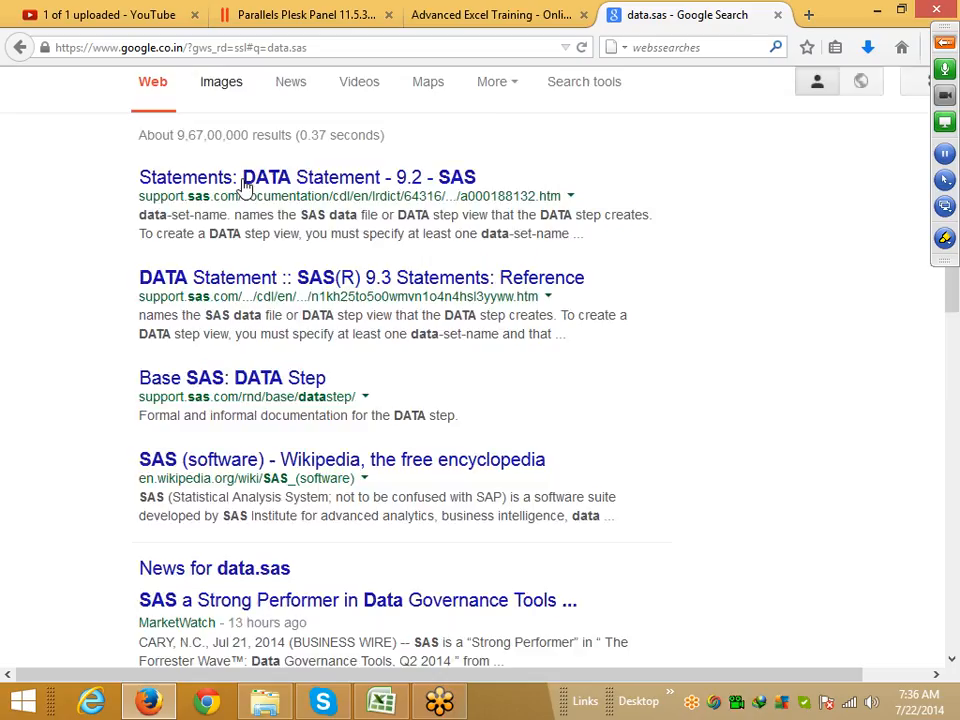
# Step: Search Google for data.sas7bat and look over the first two pages of results
pyautogui.scroll(-5, 260, 229)
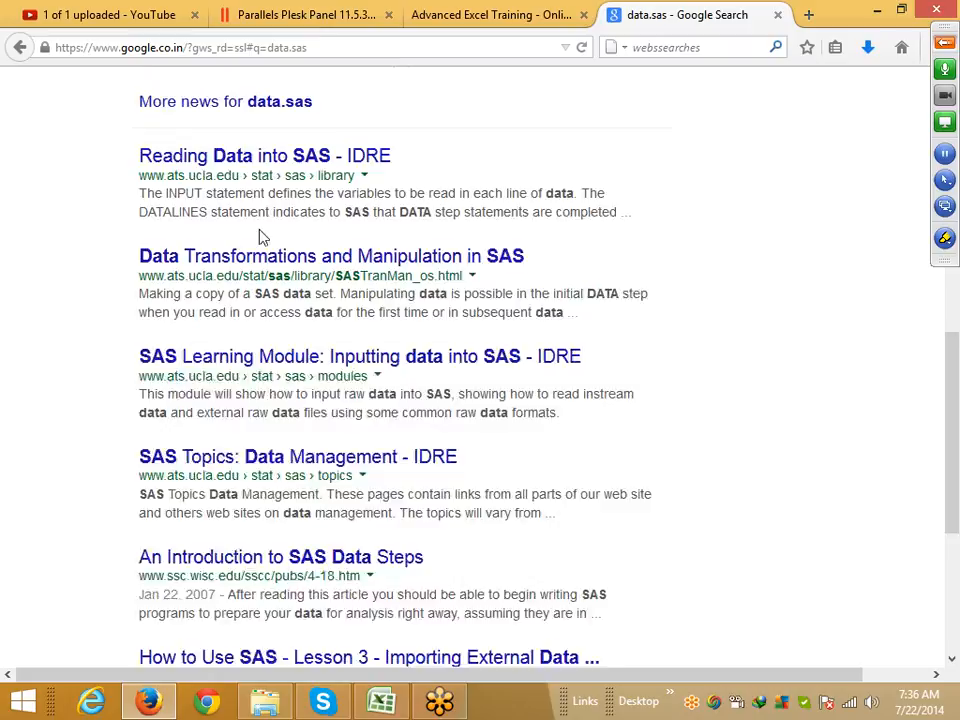
pyautogui.scroll(8, 259, 236)
pyautogui.scroll(4, 262, 115)
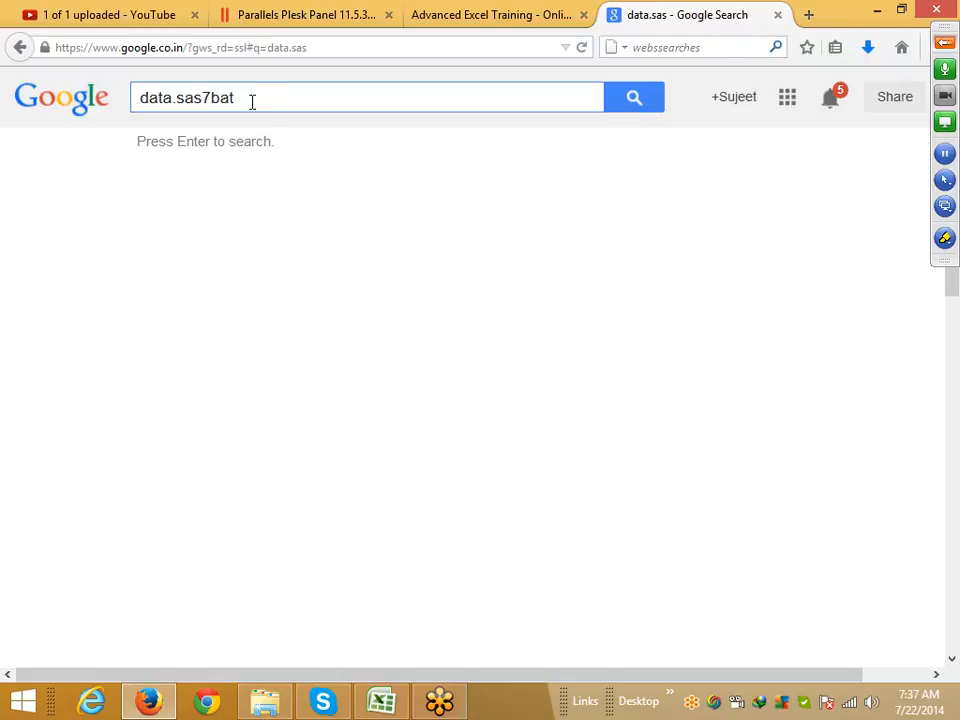
pyautogui.press('Return')
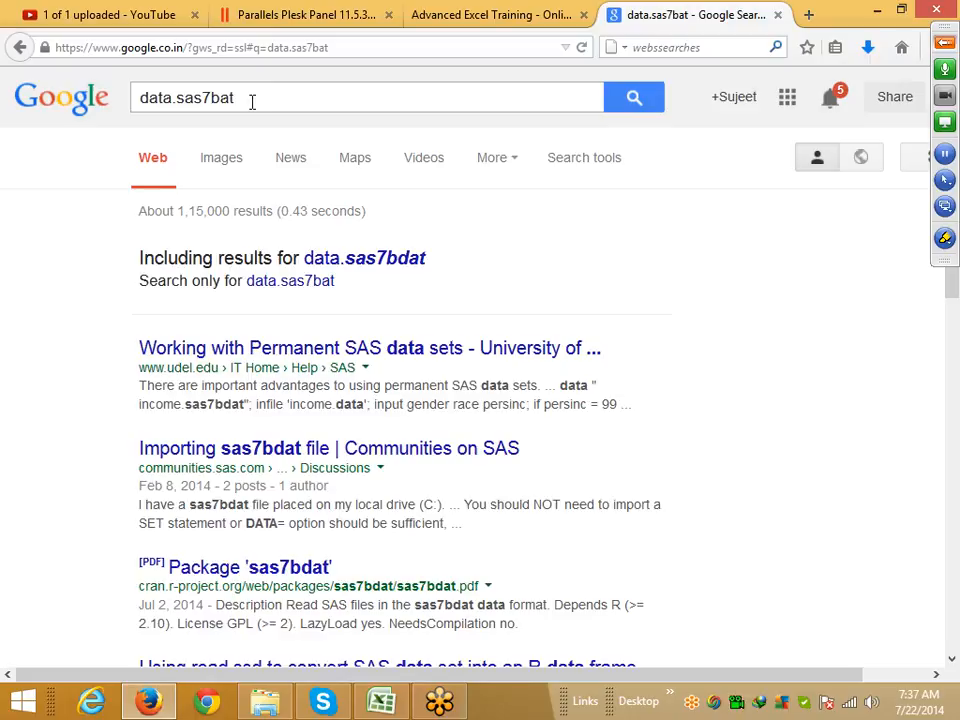
pyautogui.scroll(-5, 219, 399)
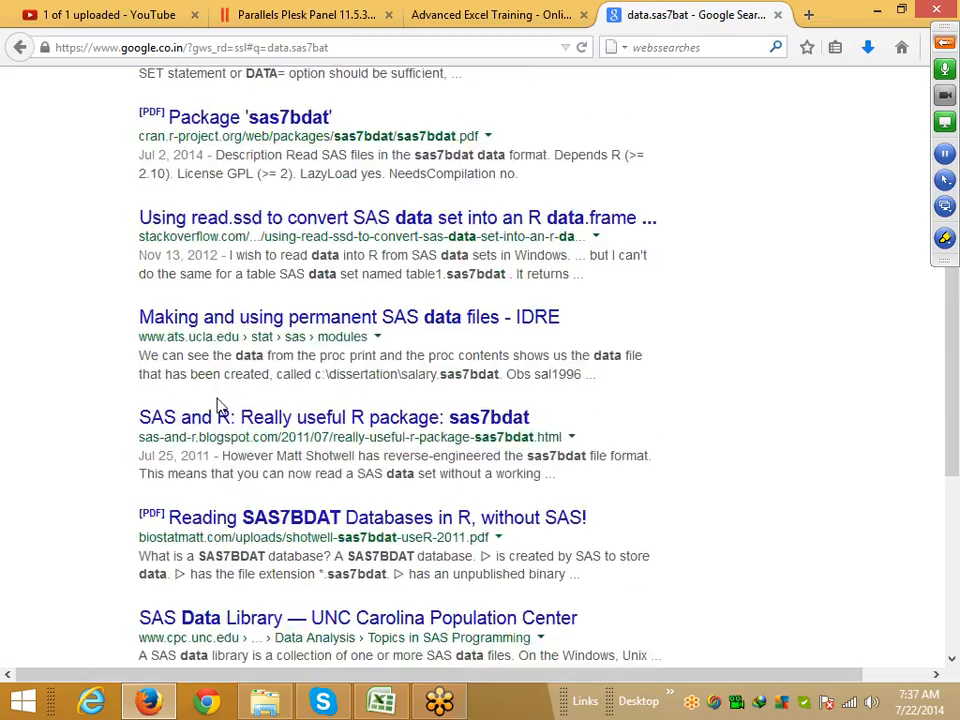
pyautogui.scroll(-3, 219, 403)
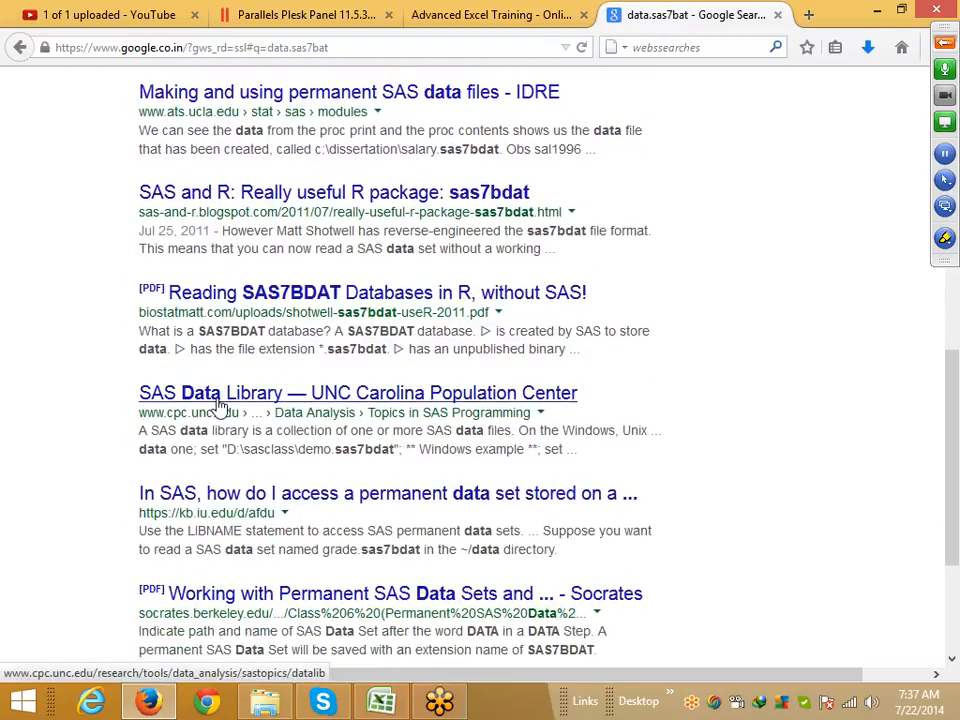
pyautogui.scroll(-3, 354, 450)
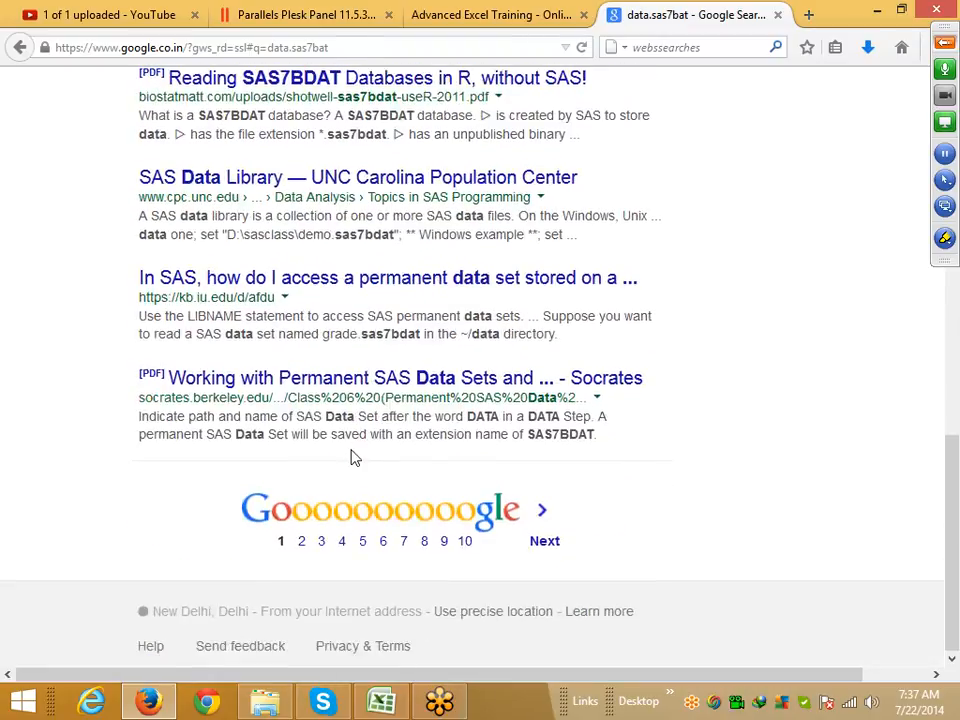
pyautogui.click(304, 546)
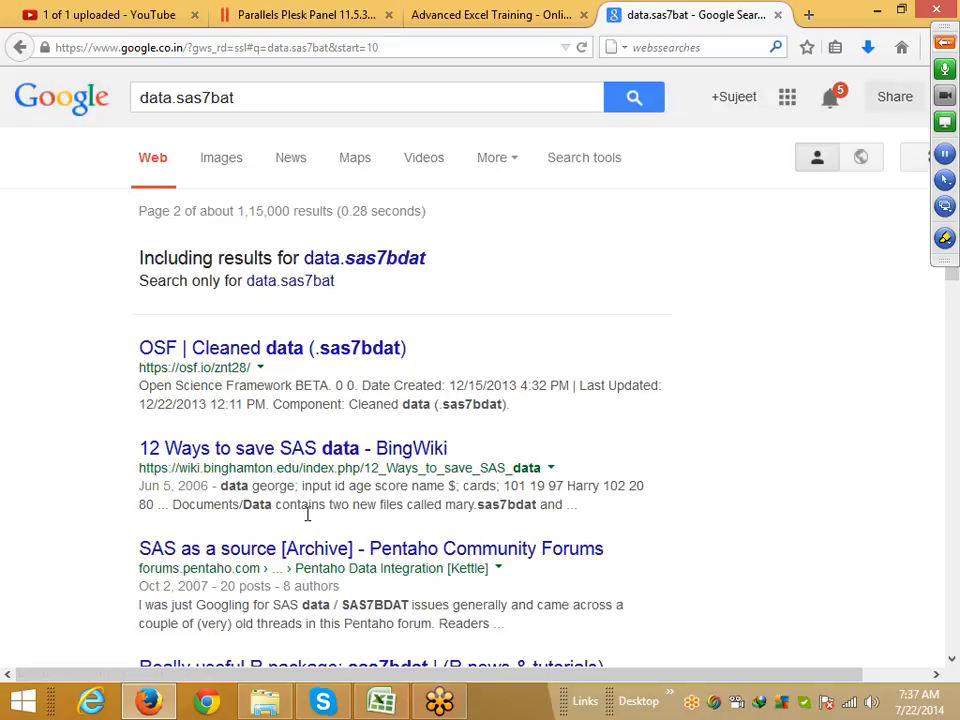
pyautogui.scroll(-2, 308, 513)
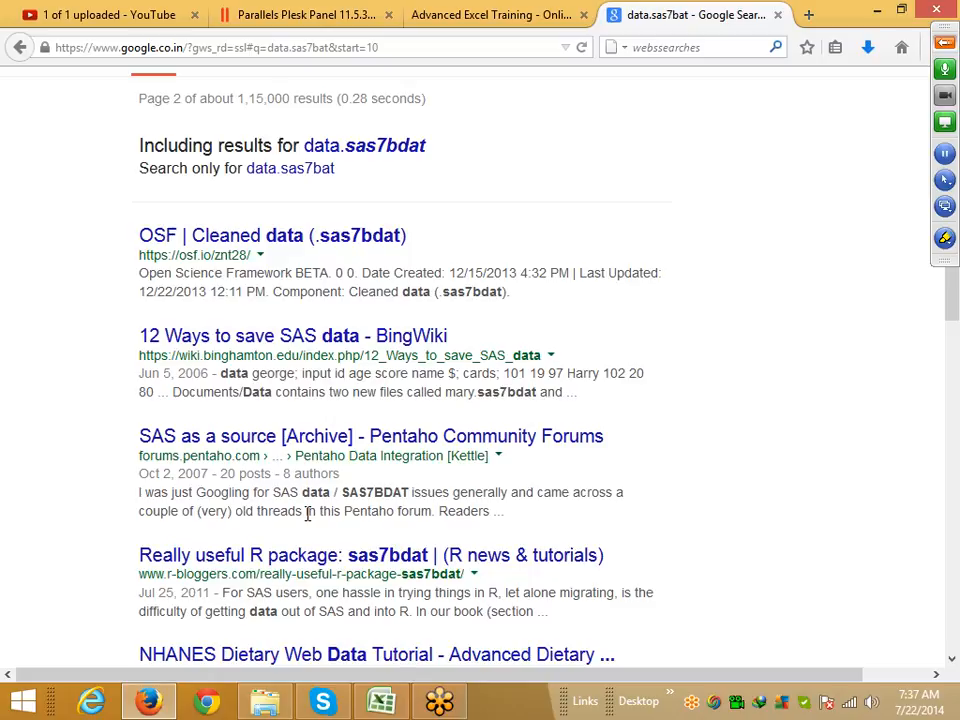
pyautogui.scroll(2, 308, 513)
# Step: Close the Google results tab and switch back to the Excel workbook Book4
pyautogui.moveTo(246, 100); pyautogui.dragTo(48, 96)
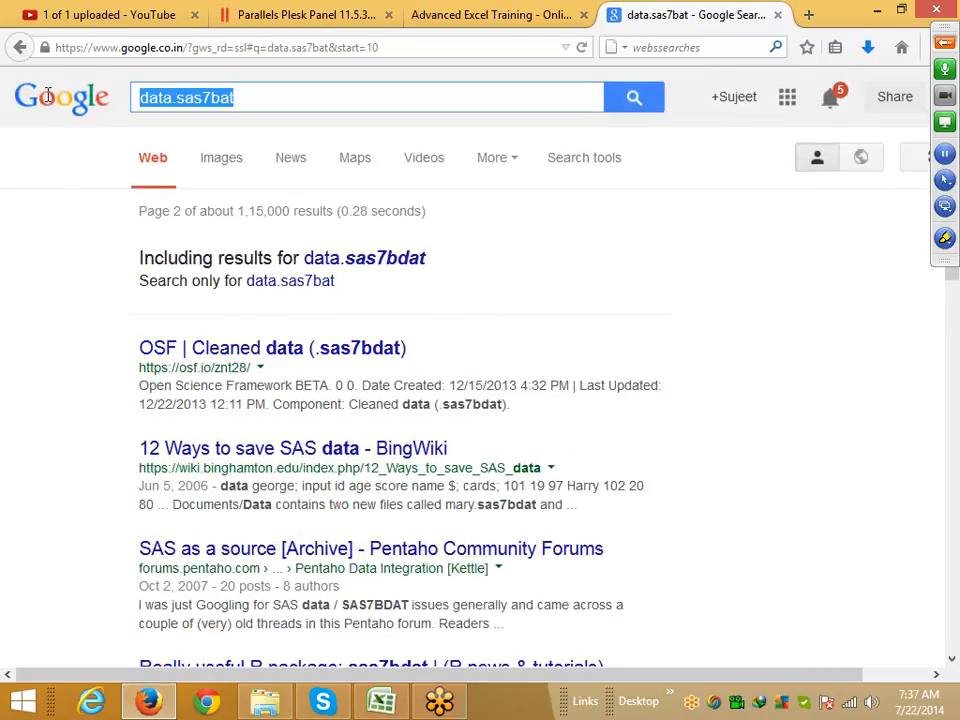
pyautogui.click(777, 15)
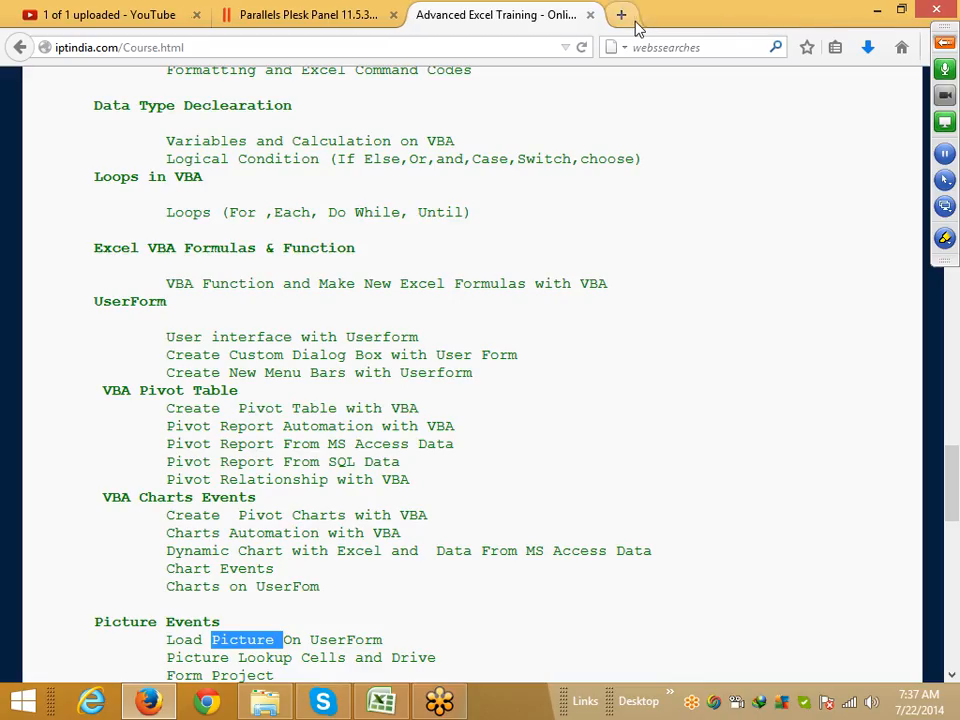
pyautogui.click(148, 703)
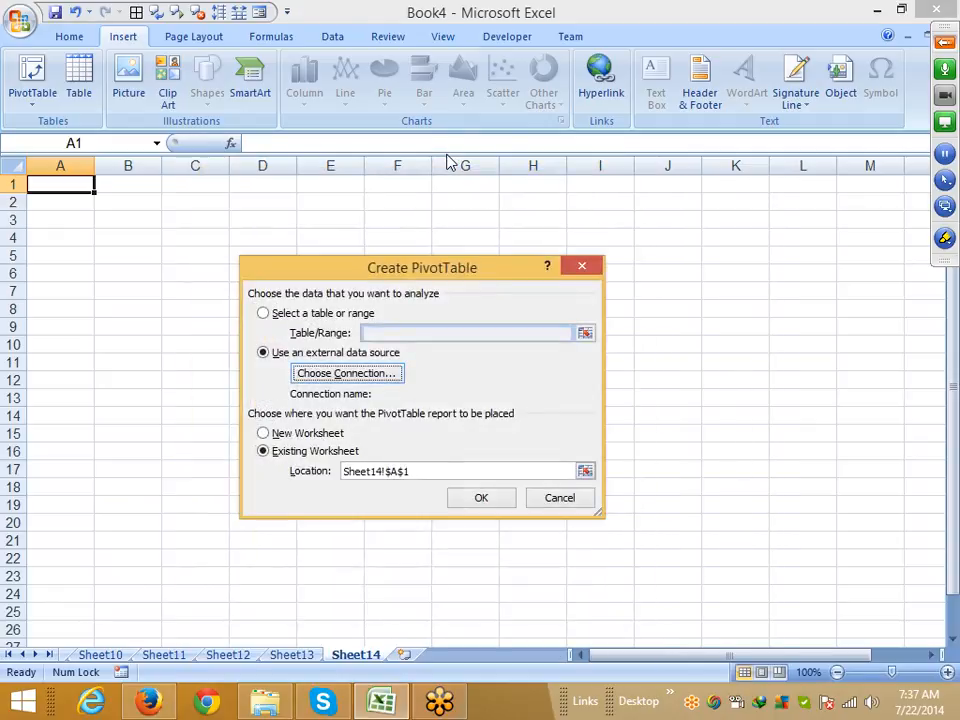
# Step: Create the PivotTable at cell A1 of Sheet14 from the web workbook's table 'Data 1$', with the first row as column headers
pyautogui.click(489, 504)
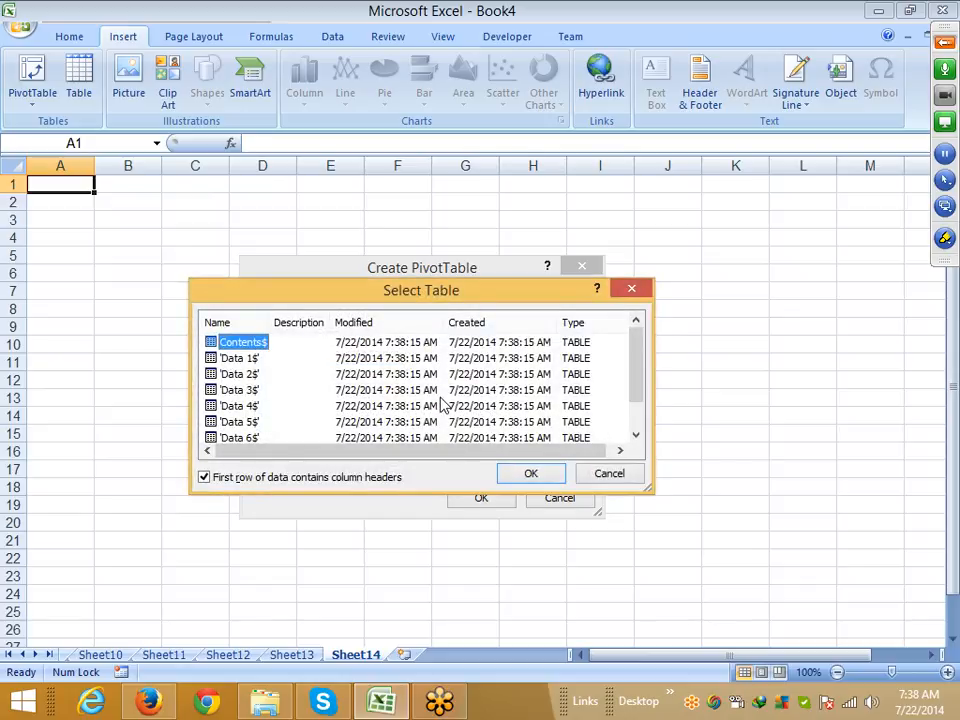
pyautogui.click(252, 359)
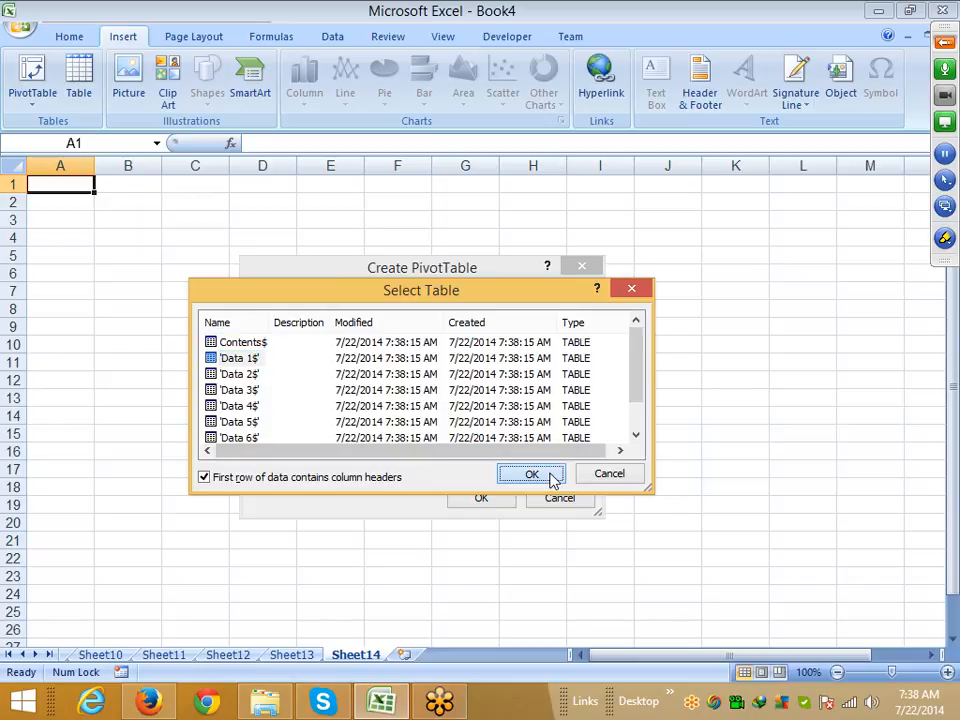
pyautogui.click(531, 475)
pyautogui.click(481, 499)
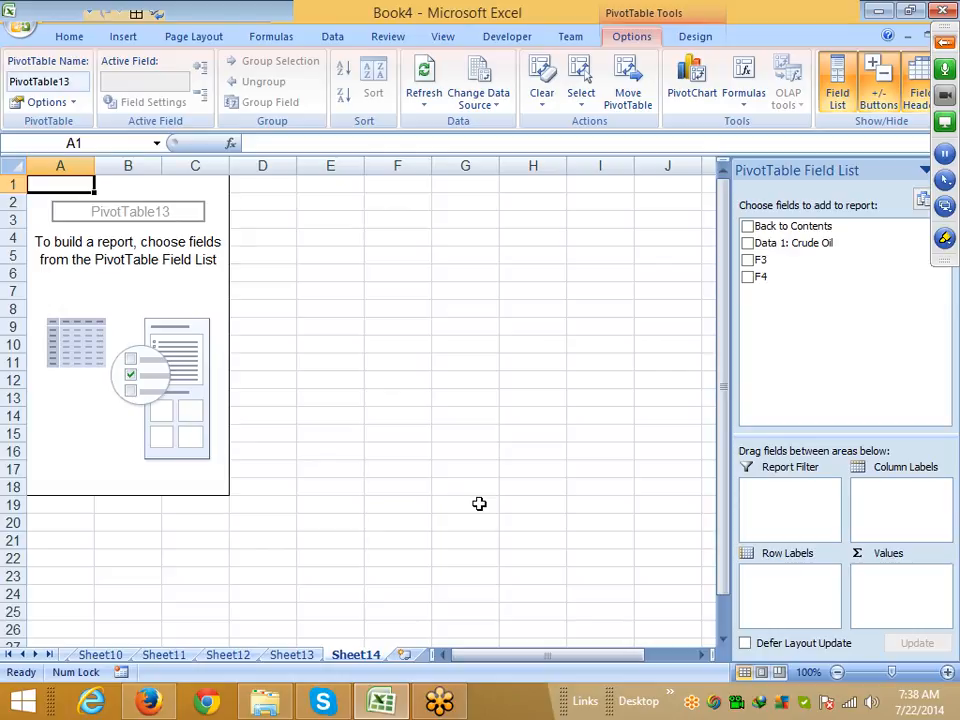
pyautogui.click(147, 703)
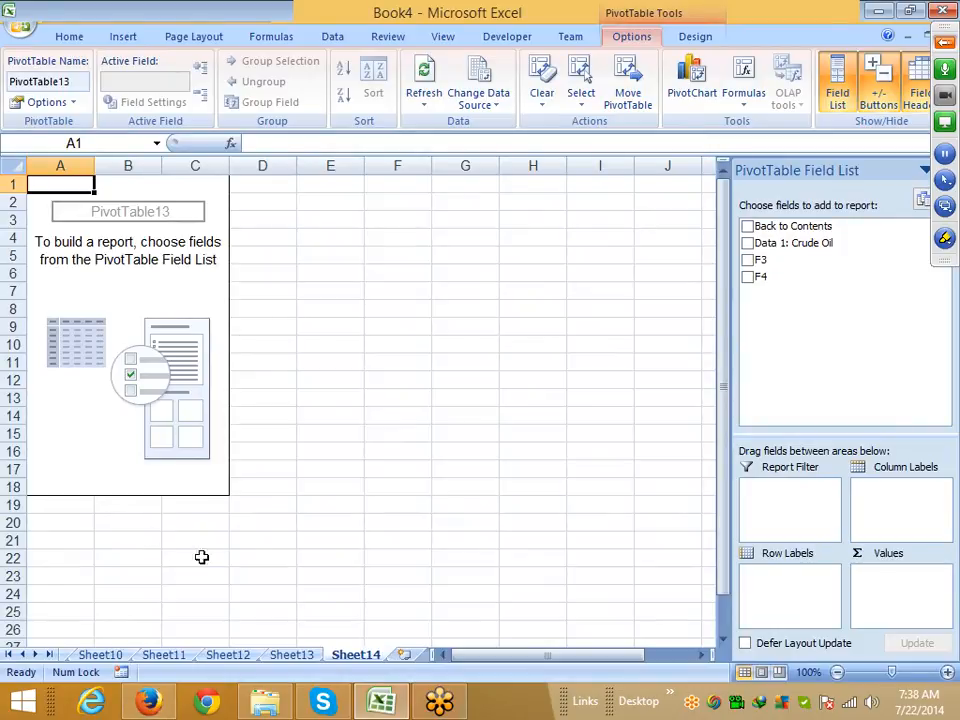
pyautogui.click(285, 562)
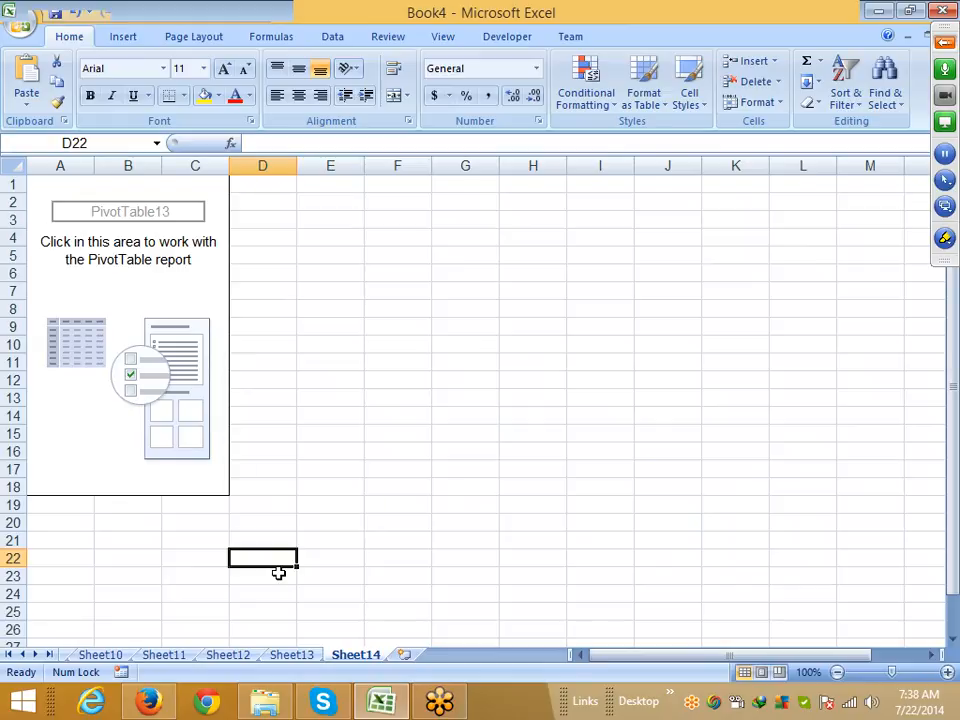
# Step: Add a worksheet after Sheet14 and start a PivotTable at its cell A1 with an external data source, showing the existing connections
pyautogui.click(405, 655)
pyautogui.click(122, 37)
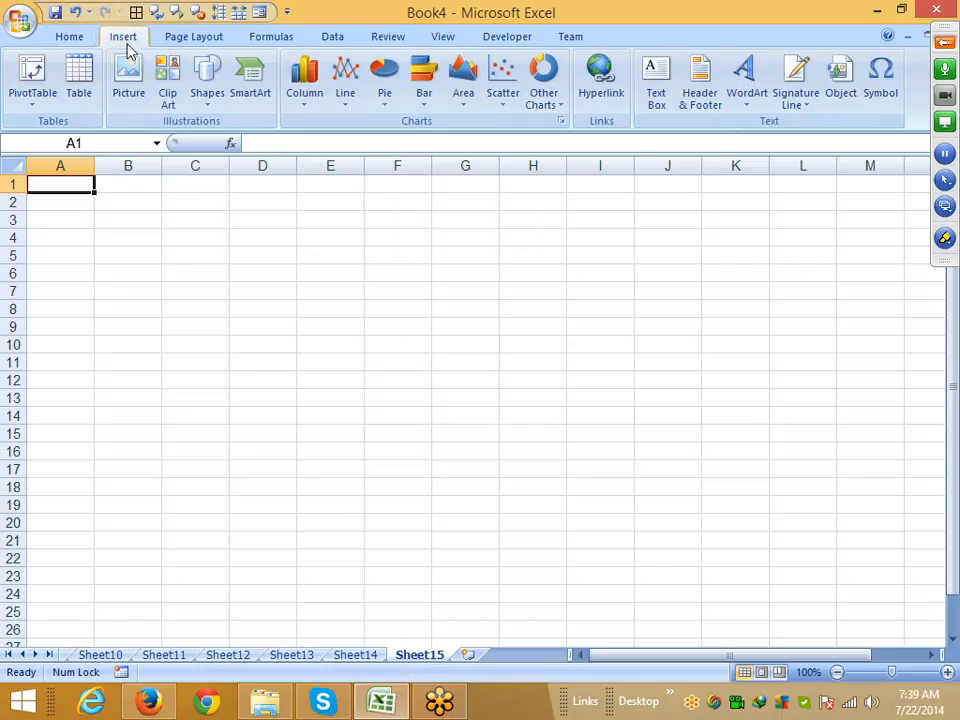
pyautogui.click(31, 98)
pyautogui.click(55, 126)
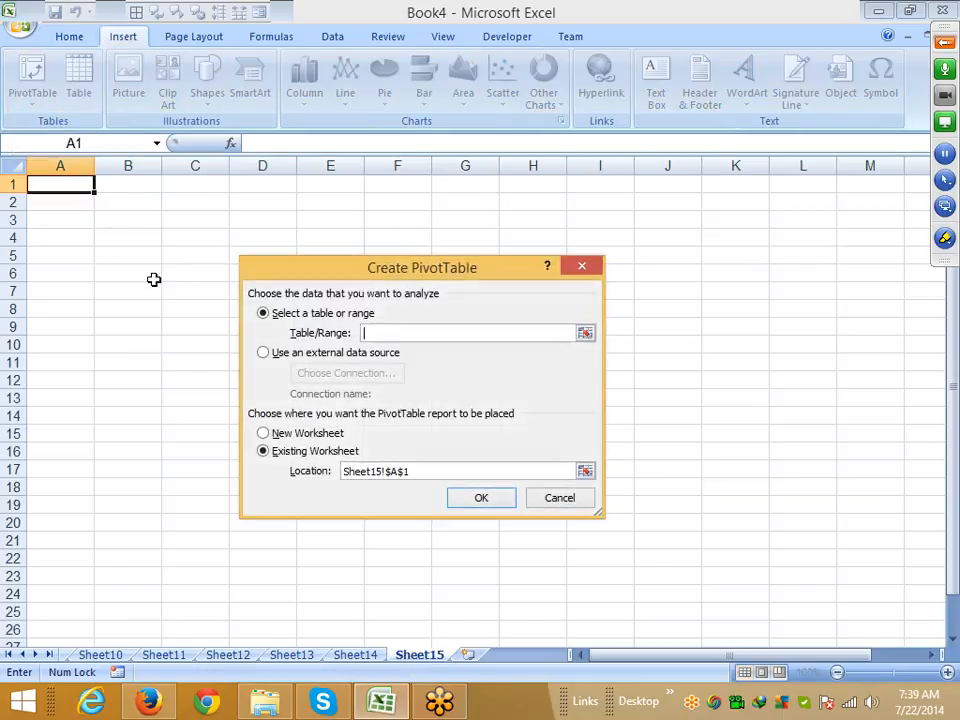
pyautogui.click(266, 356)
pyautogui.click(310, 377)
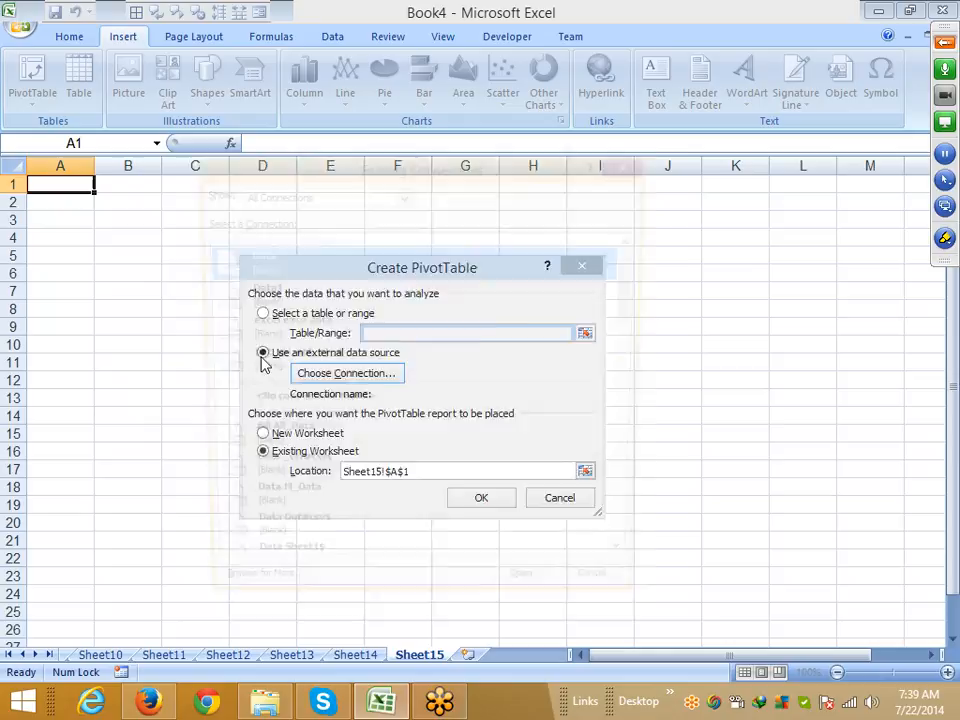
# Step: Browse for more connections and start a new data source of the Other/Advanced kind
pyautogui.click(296, 601)
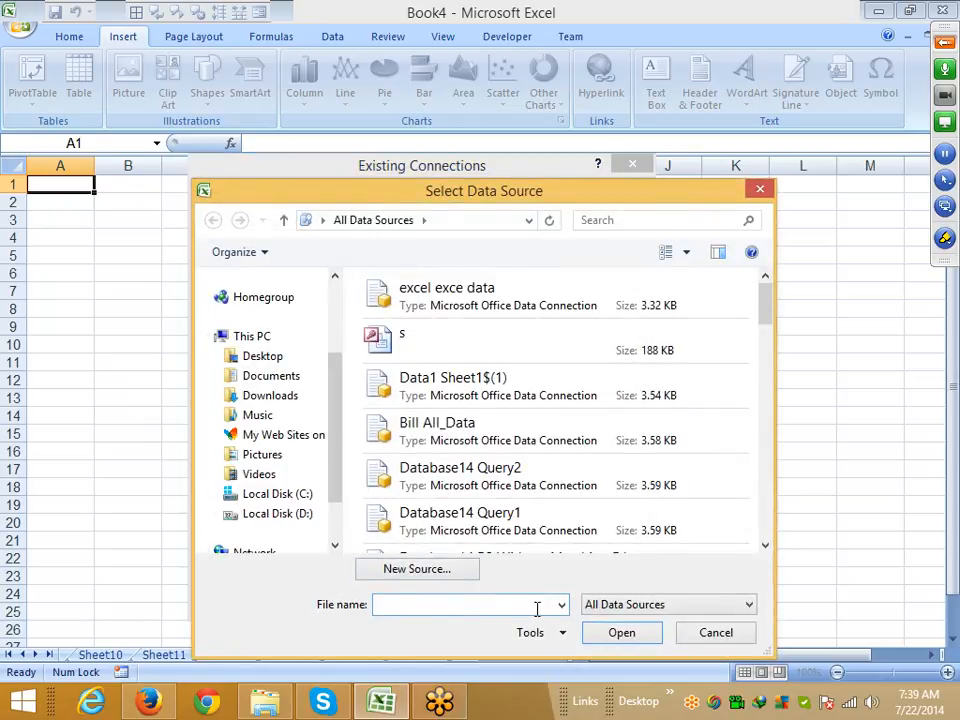
pyautogui.click(437, 575)
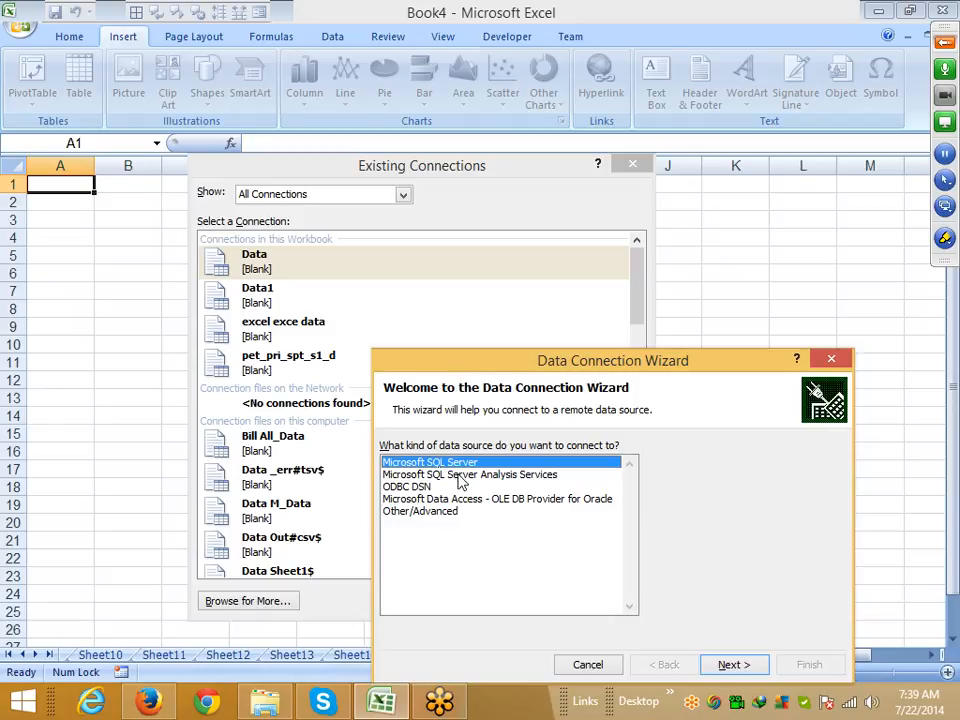
pyautogui.click(421, 511)
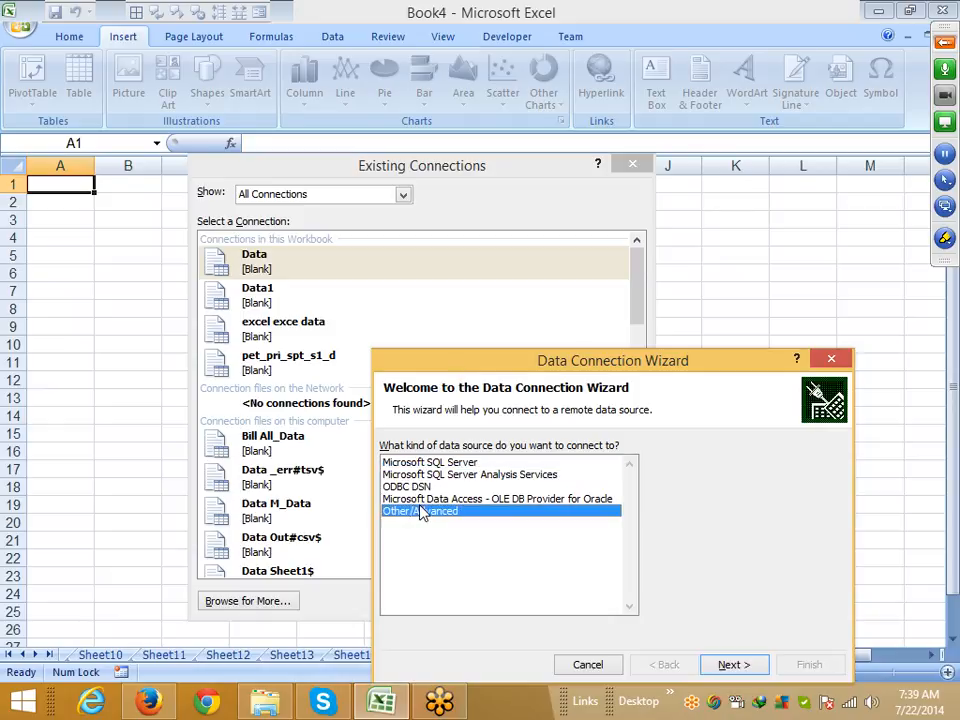
pyautogui.click(730, 664)
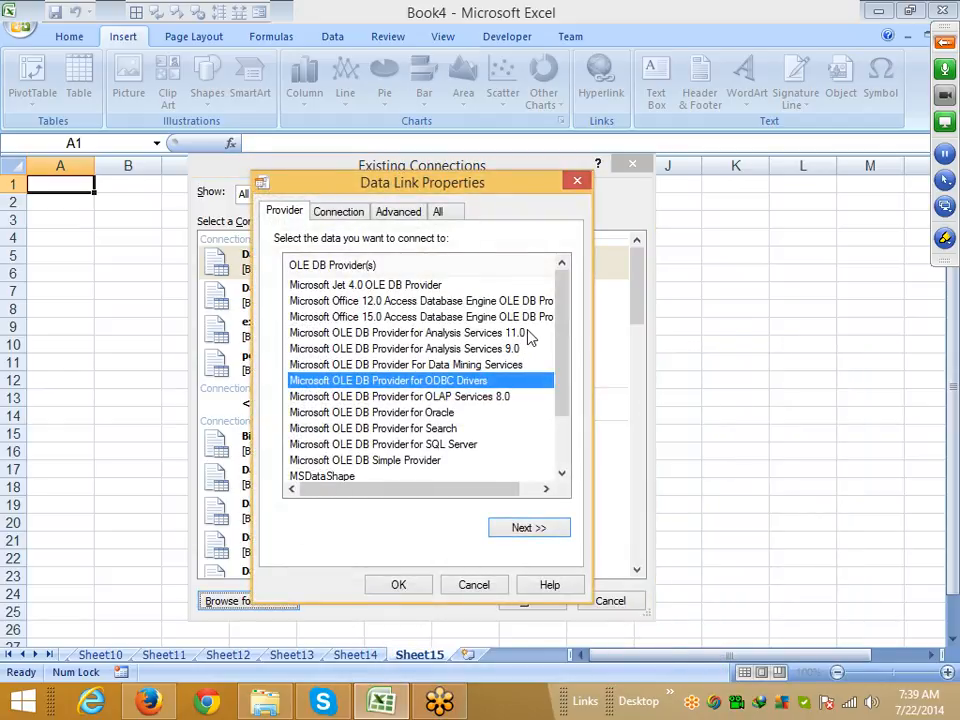
# Step: Examine the available OLE DB providers and the Connection, Advanced and All properties of the data link
pyautogui.moveTo(563, 310); pyautogui.dragTo(563, 360)
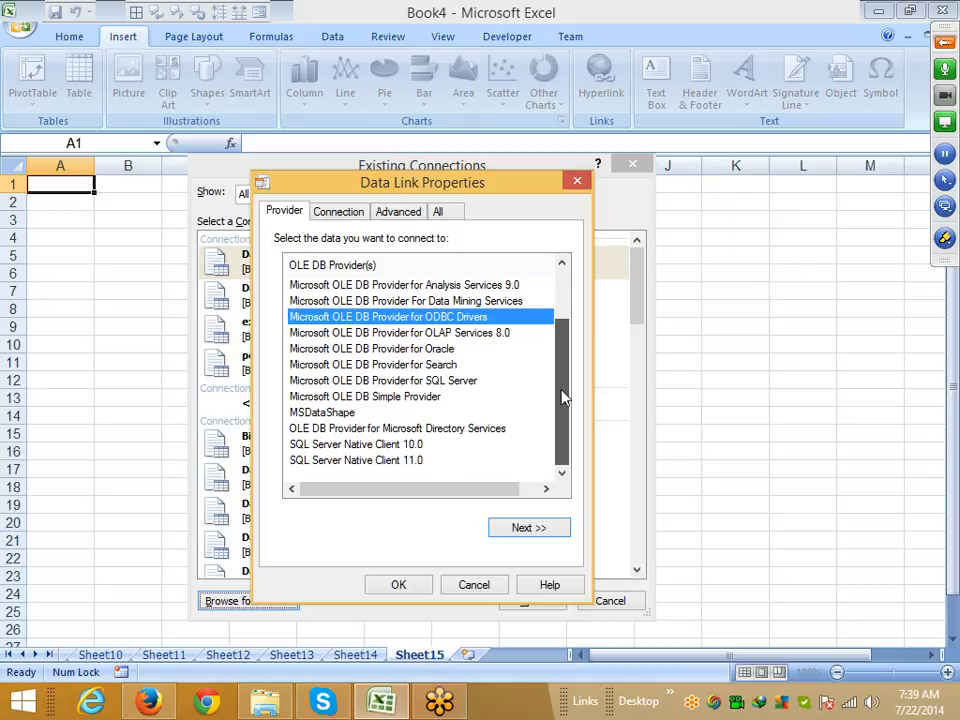
pyautogui.moveTo(565, 352); pyautogui.dragTo(570, 292)
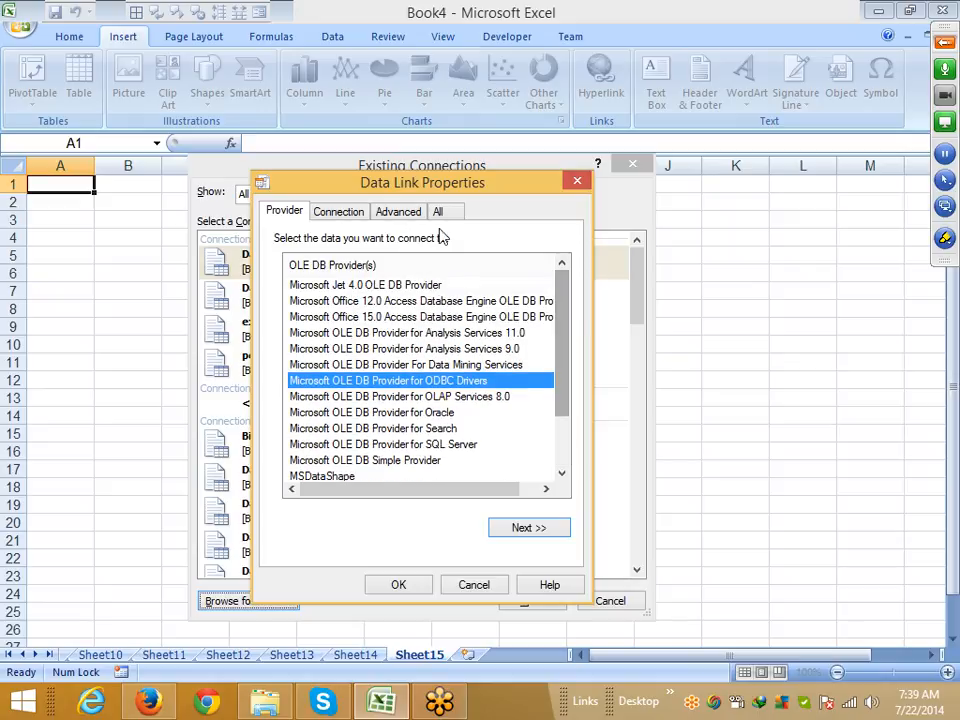
pyautogui.click(341, 213)
pyautogui.click(392, 215)
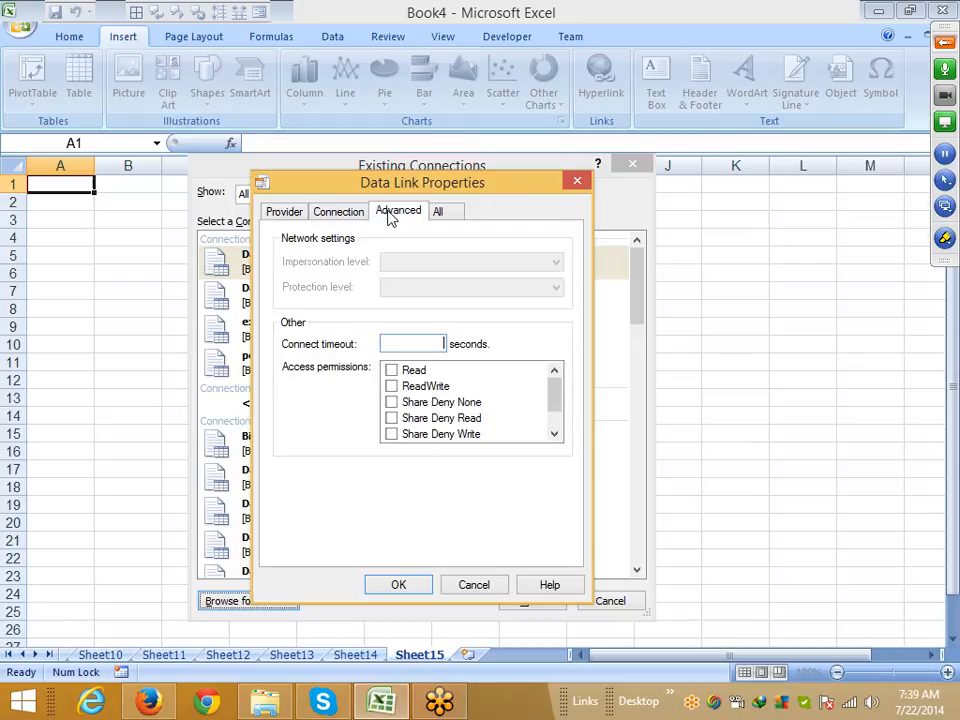
pyautogui.click(437, 214)
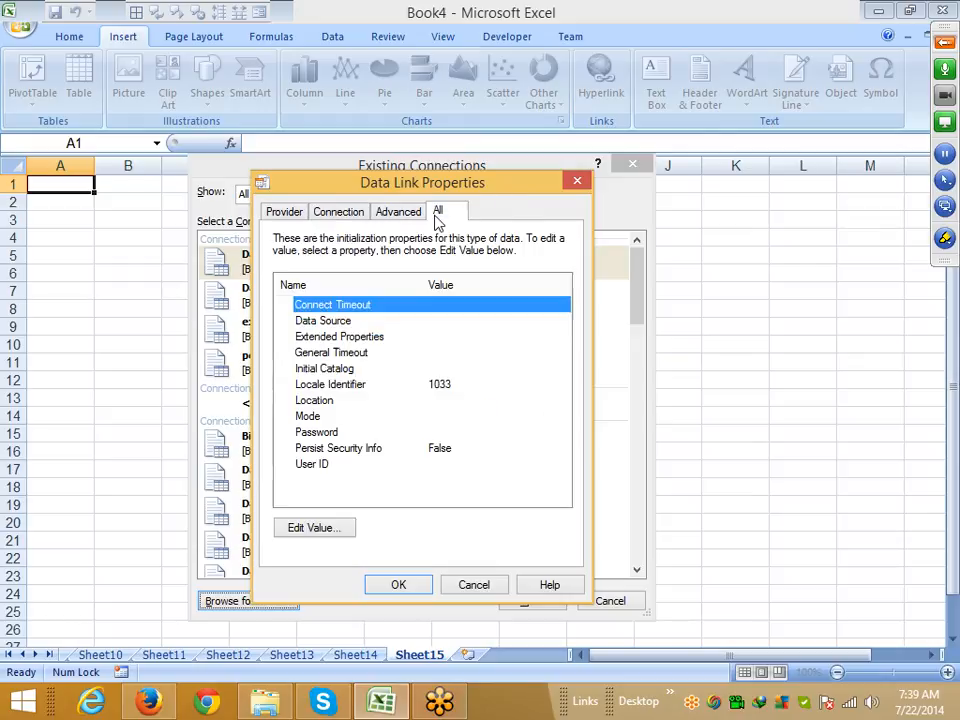
pyautogui.click(281, 213)
# Step: Cancel the data link, the connection wizard, the data source selection and the PivotTable creation on Sheet15
pyautogui.click(576, 188)
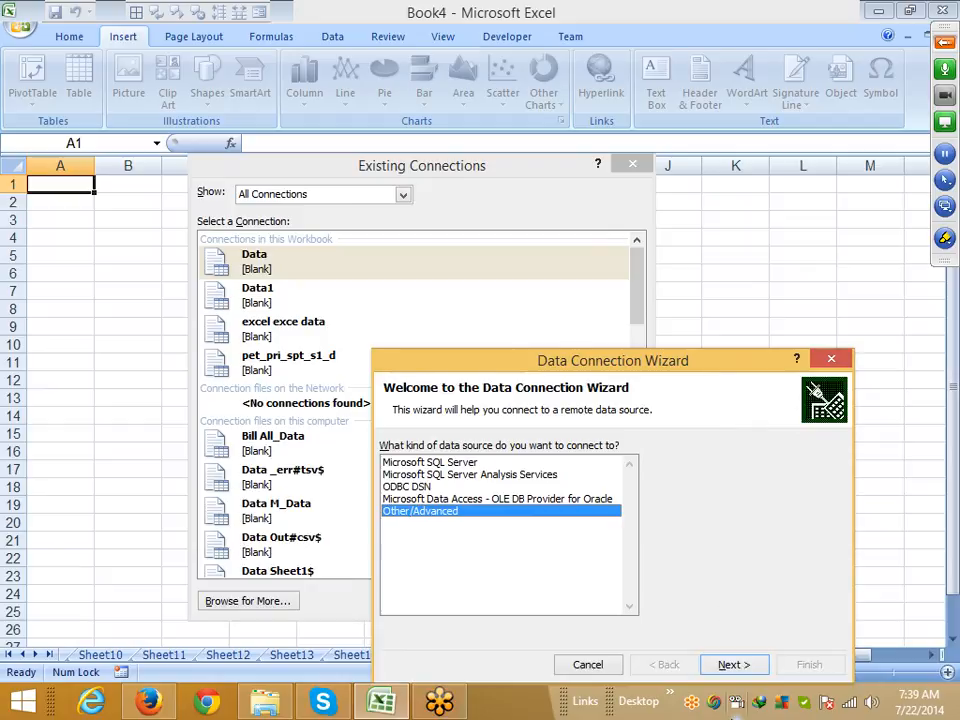
pyautogui.click(588, 666)
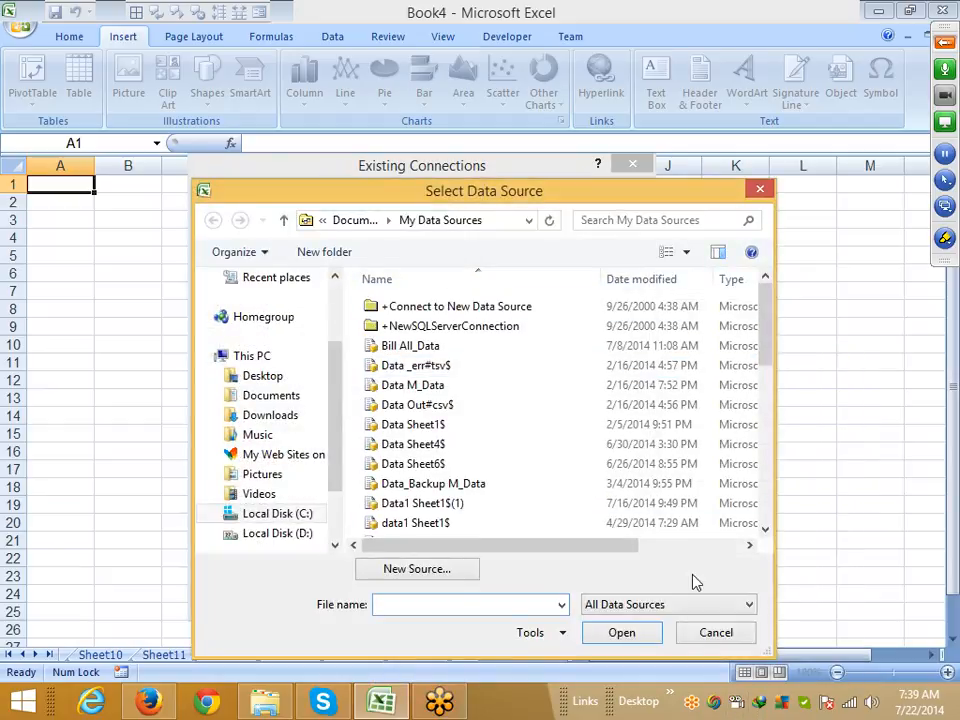
pyautogui.click(703, 636)
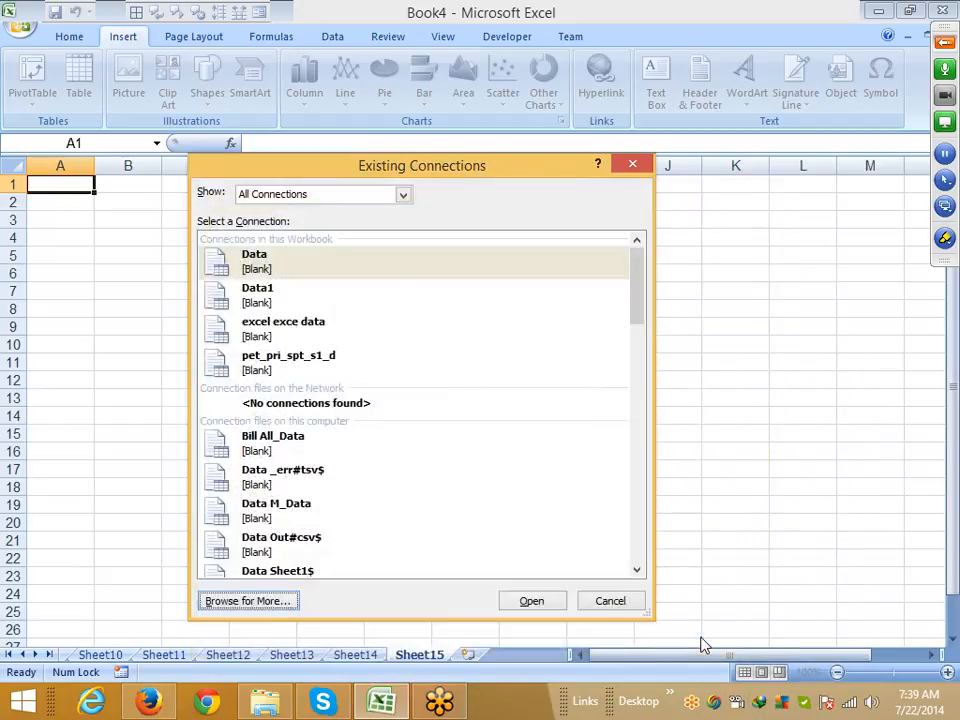
pyautogui.click(632, 166)
pyautogui.click(572, 505)
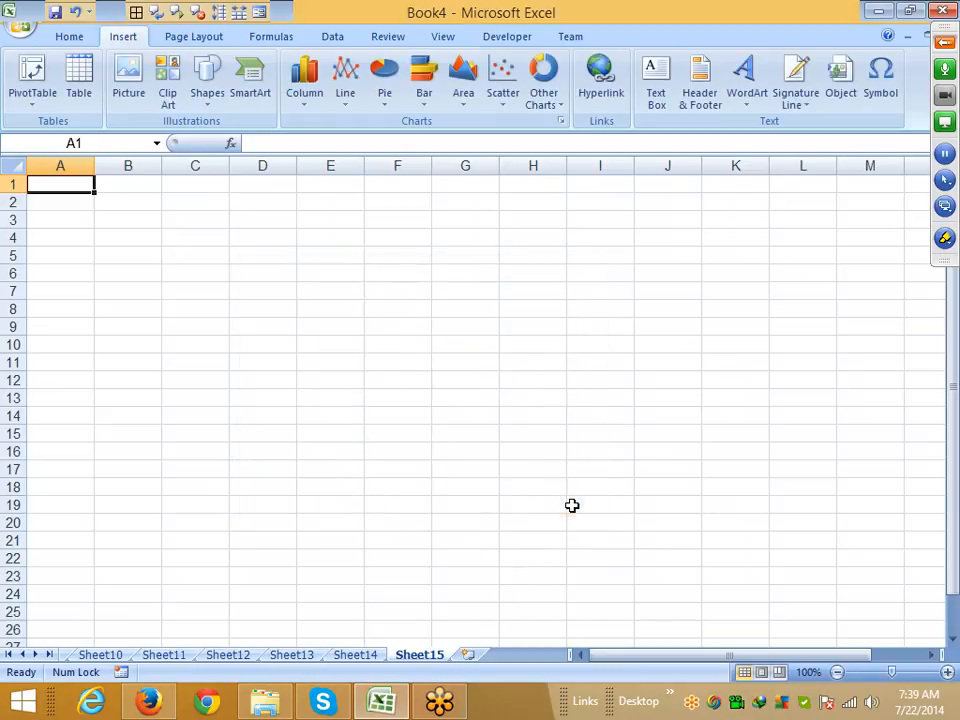
pyautogui.click(328, 361)
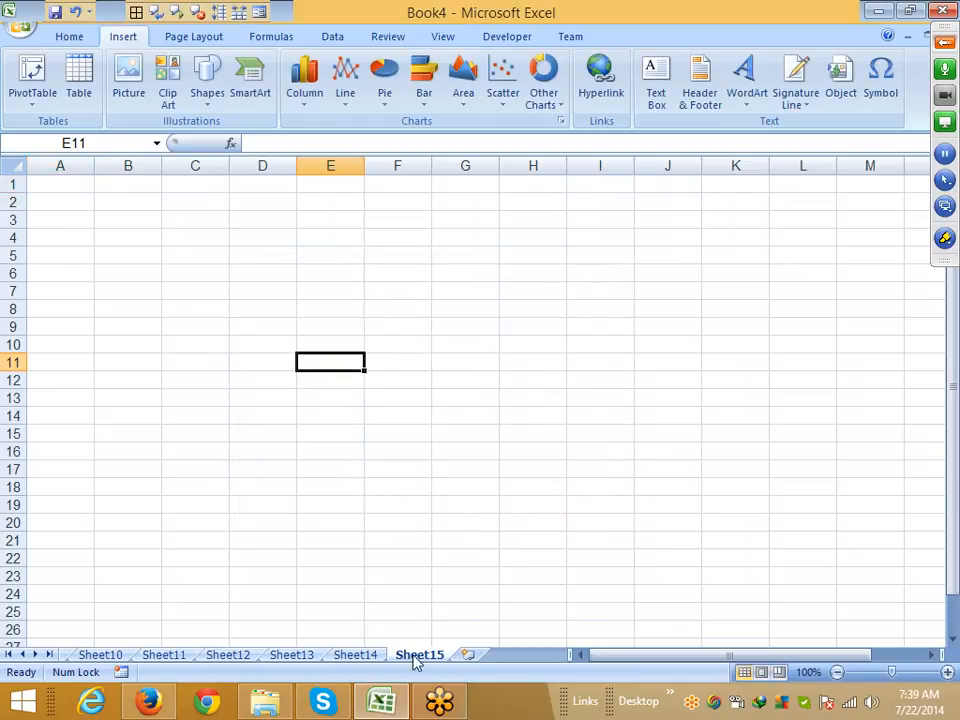
# Step: Create a new blank workbook and add two worksheets after Sheet1
pyautogui.moveTo(357, 703)
pyautogui.hotkey('ctrl', 'n')
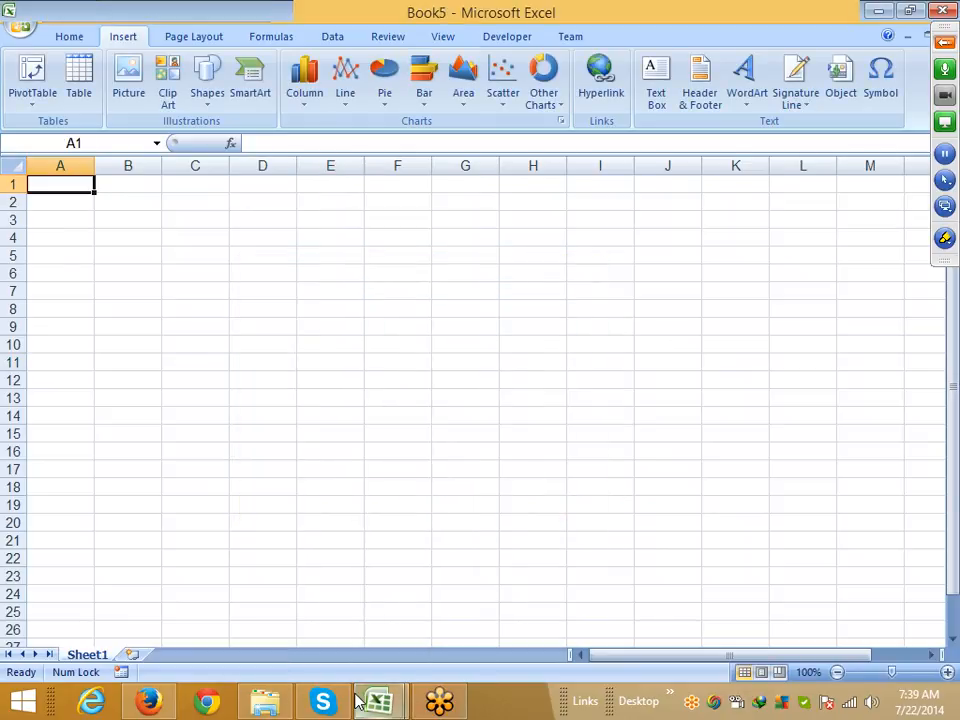
pyautogui.click(100, 402)
pyautogui.click(140, 645)
pyautogui.click(135, 652)
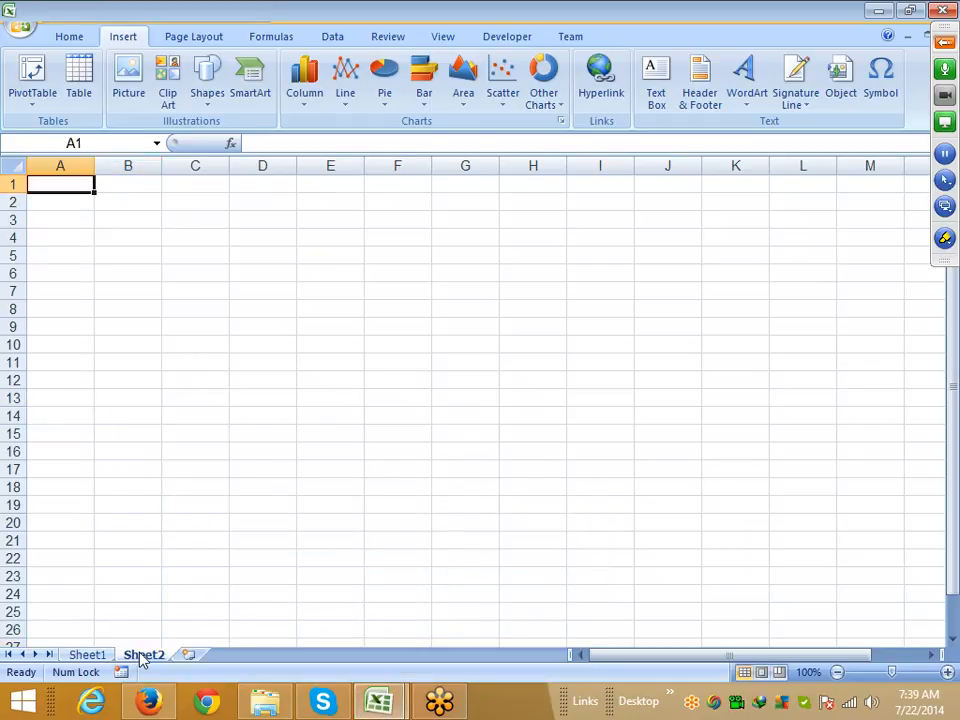
pyautogui.click(188, 655)
# Step: Rename the three worksheets Jan, Feb and Mar
pyautogui.click(88, 655)
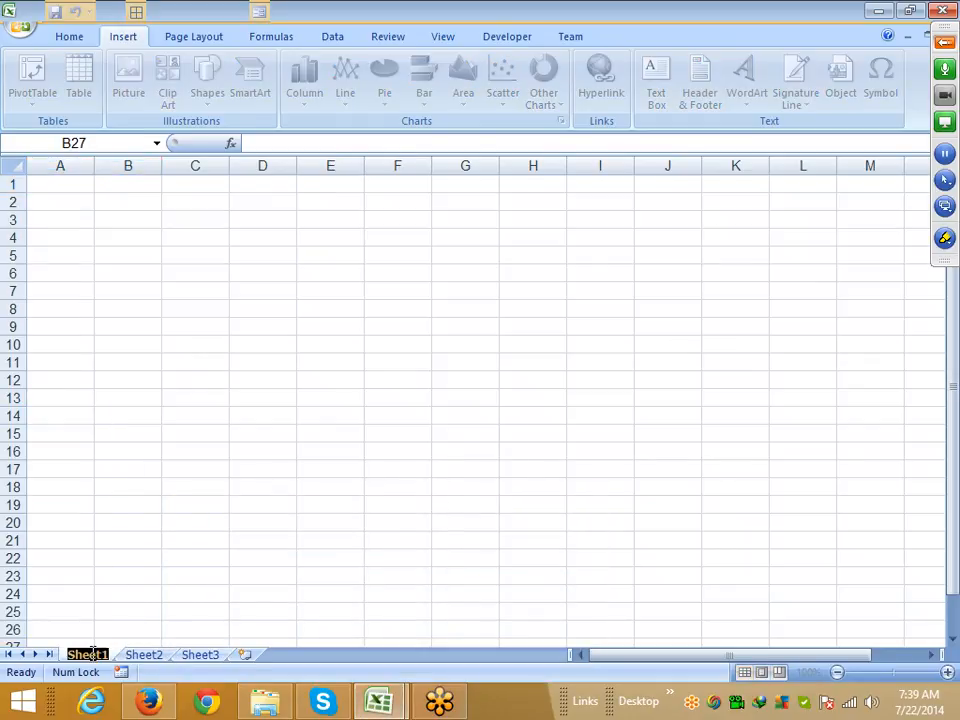
pyautogui.write('Jan')
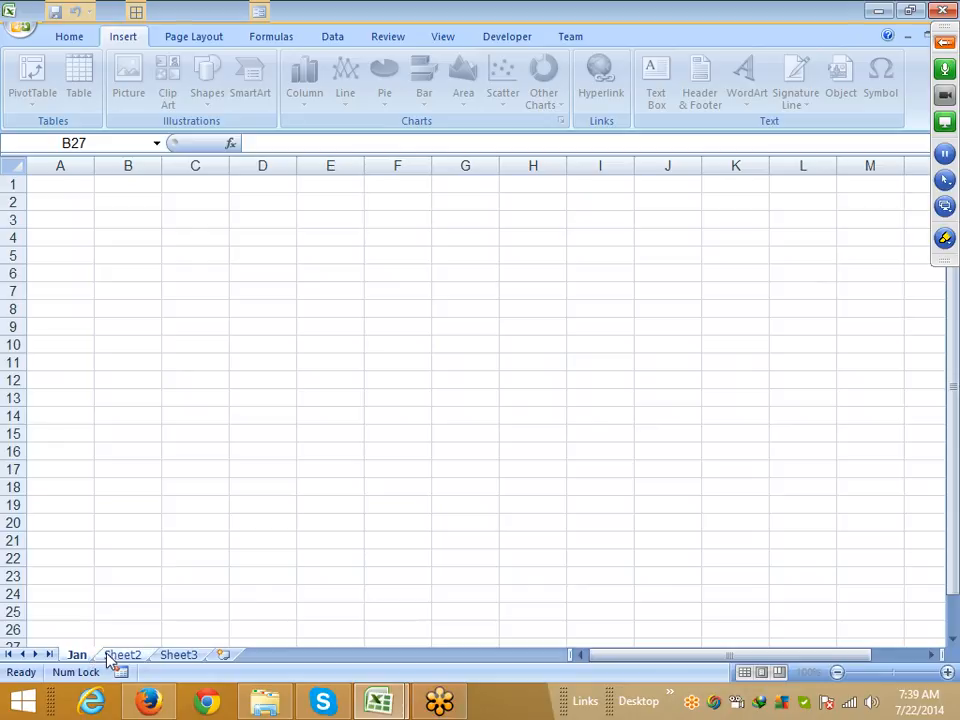
pyautogui.doubleClick(110, 655)
pyautogui.write('Feb')
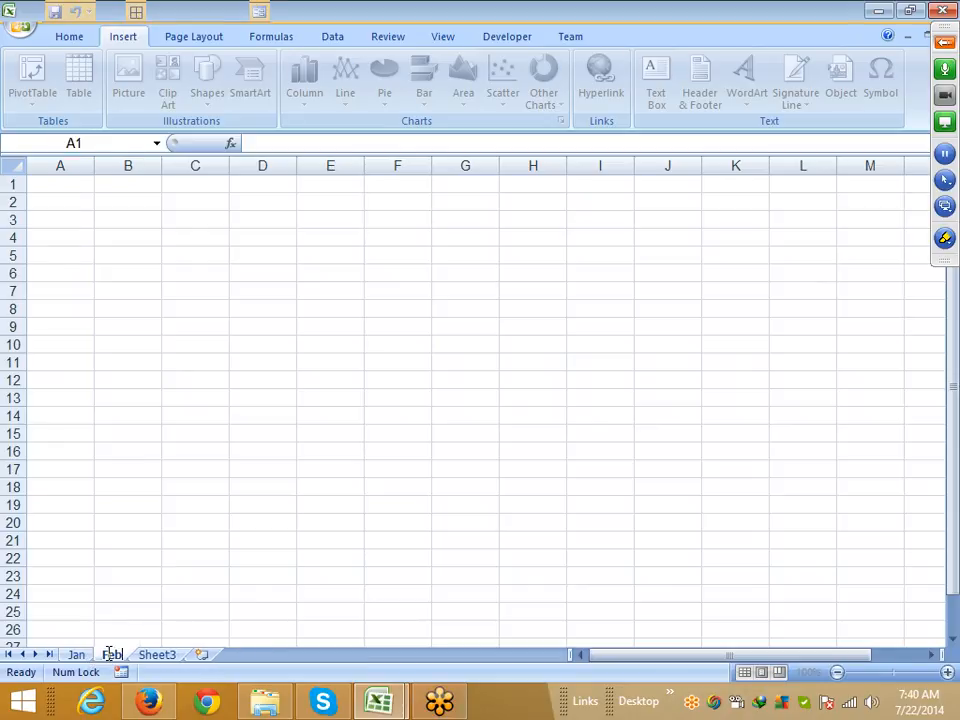
pyautogui.doubleClick(158, 654)
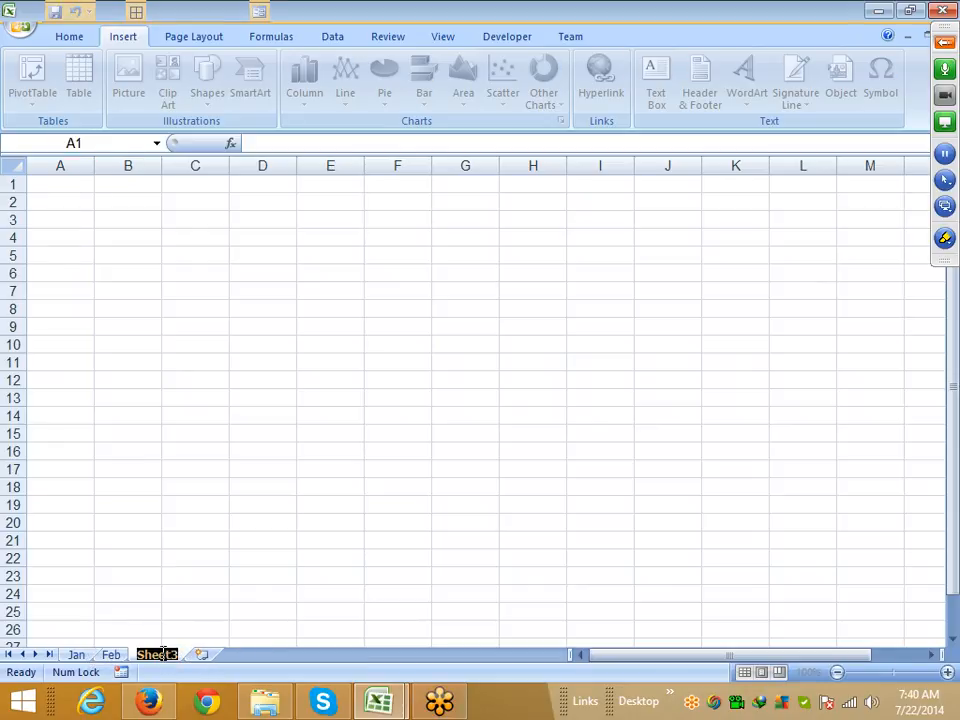
pyautogui.write('Mar')
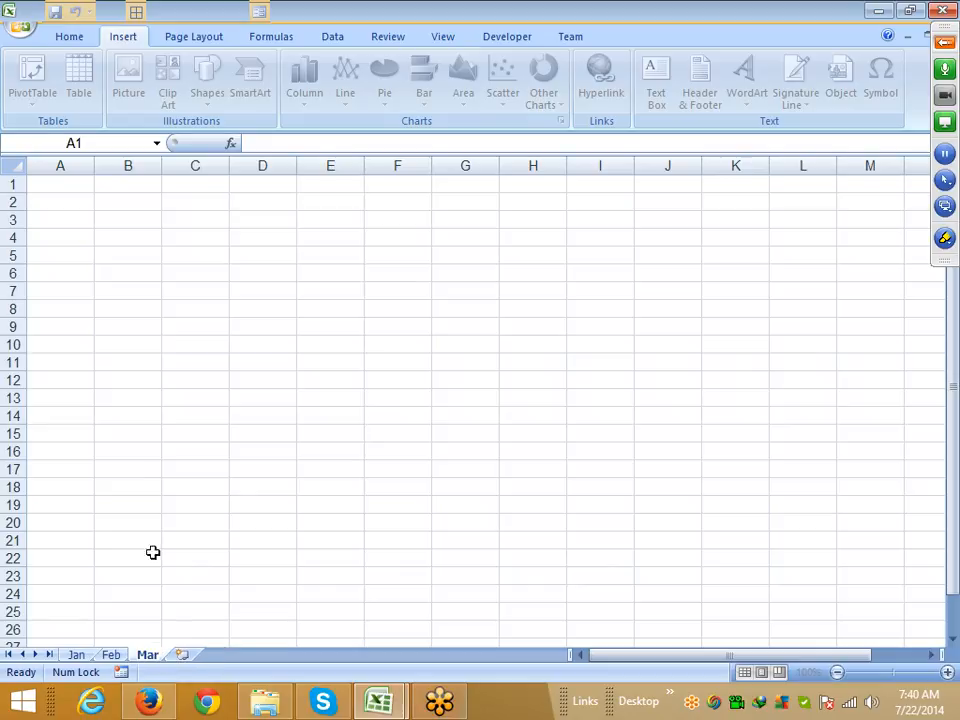
# Step: Enter the headers Name in A1 and Sales in B1 of the Mar sheet
pyautogui.click(57, 343)
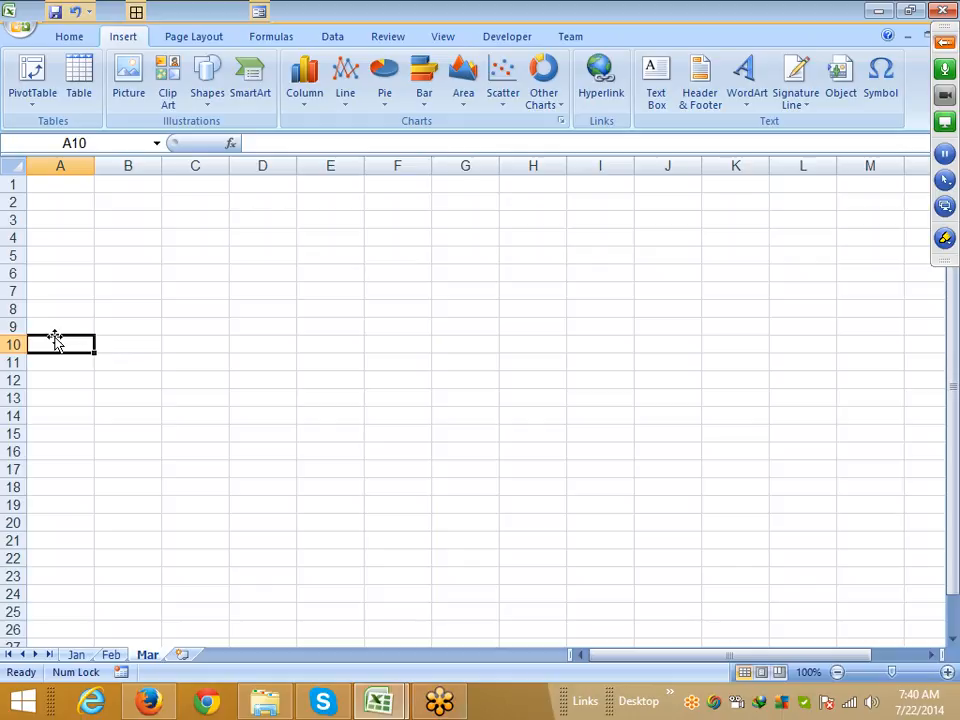
pyautogui.hotkey('ctrl', 'Home')
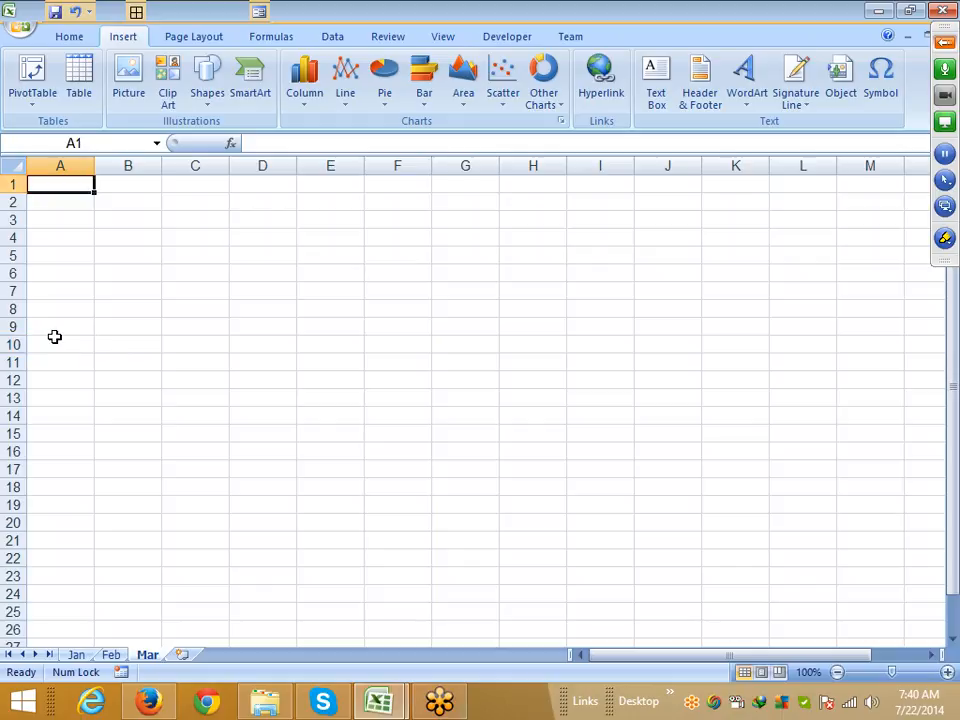
pyautogui.press('Down')
pyautogui.press('Up')
pyautogui.write('N')
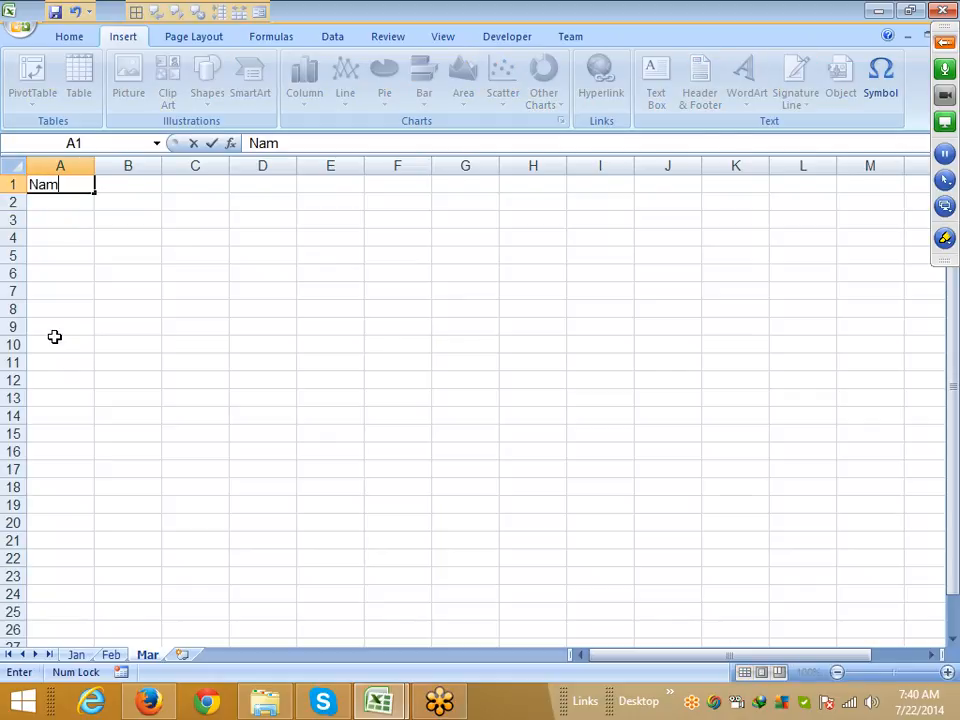
pyautogui.press('Return')
pyautogui.press('Up')
pyautogui.press('Right')
pyautogui.write('R')
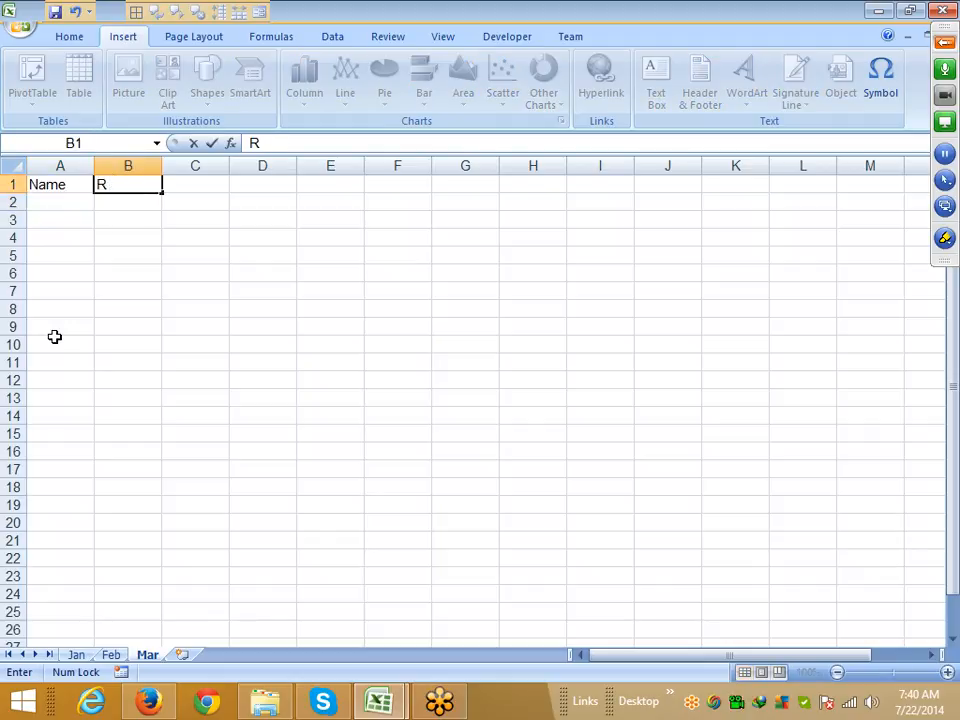
pyautogui.write('pll')
pyautogui.press('Escape')
pyautogui.write('Sa')
pyautogui.press('Return')
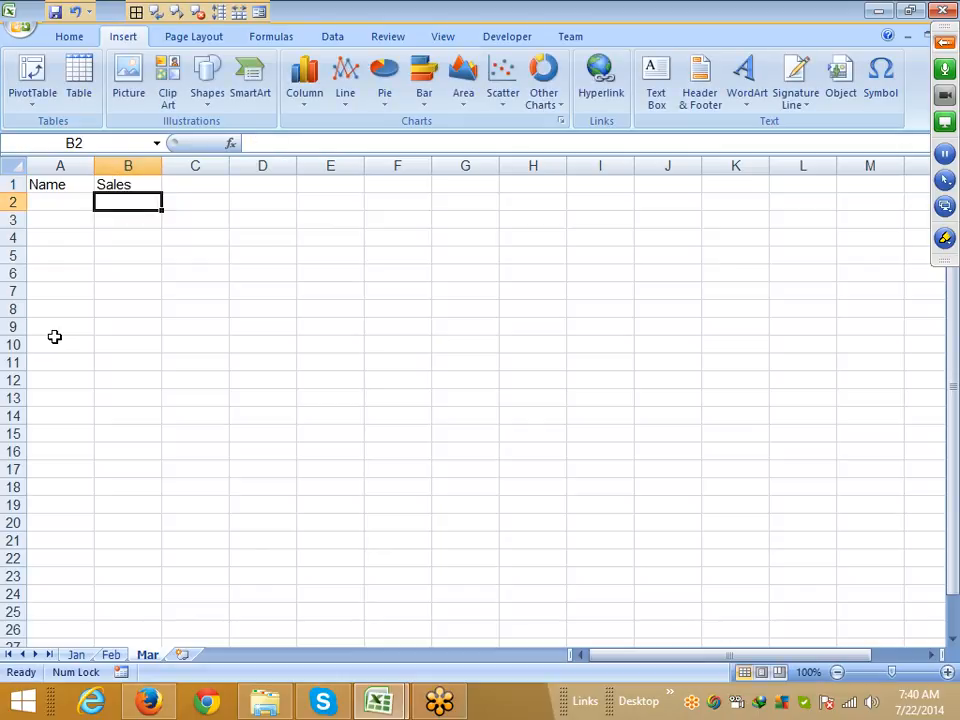
# Step: Enter the first person's name in A2, extend the custom name list down to A56, and select B2
pyautogui.press('Left')
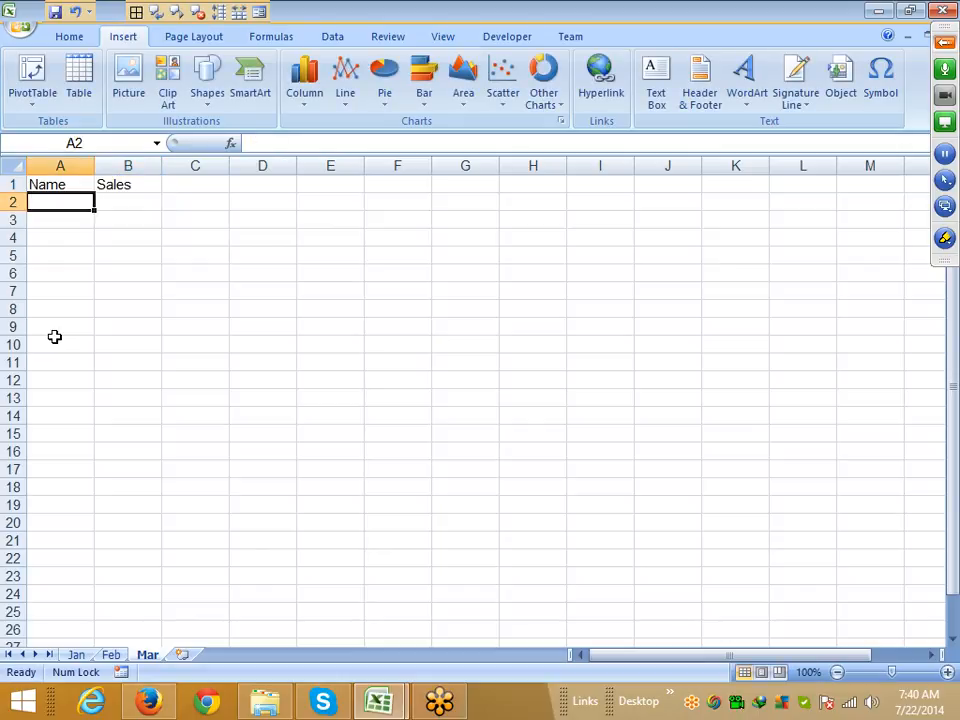
pyautogui.write('Puneet')
pyautogui.click(52, 332)
pyautogui.click(56, 199)
pyautogui.moveTo(95, 211); pyautogui.dragTo(95, 630)
pyautogui.hotkey('ctrl', 'Home')
pyautogui.press('Right')
pyautogui.press('Down')
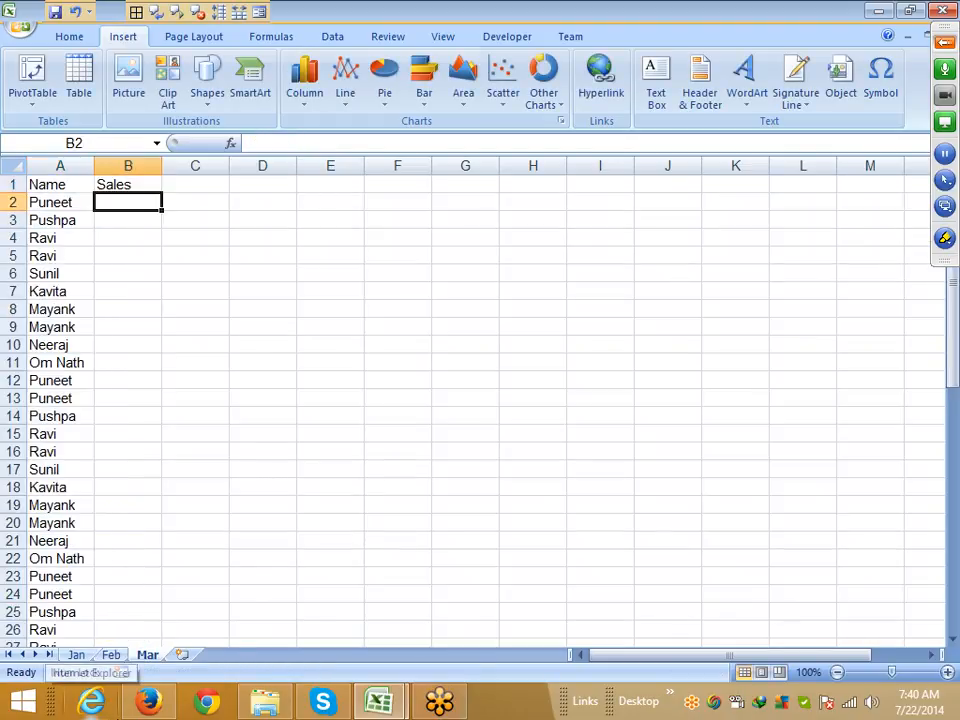
pyautogui.write('=ra')
pyautogui.press('Down')
pyautogui.press('Down')
pyautogui.press('Down')
pyautogui.press('Tab')
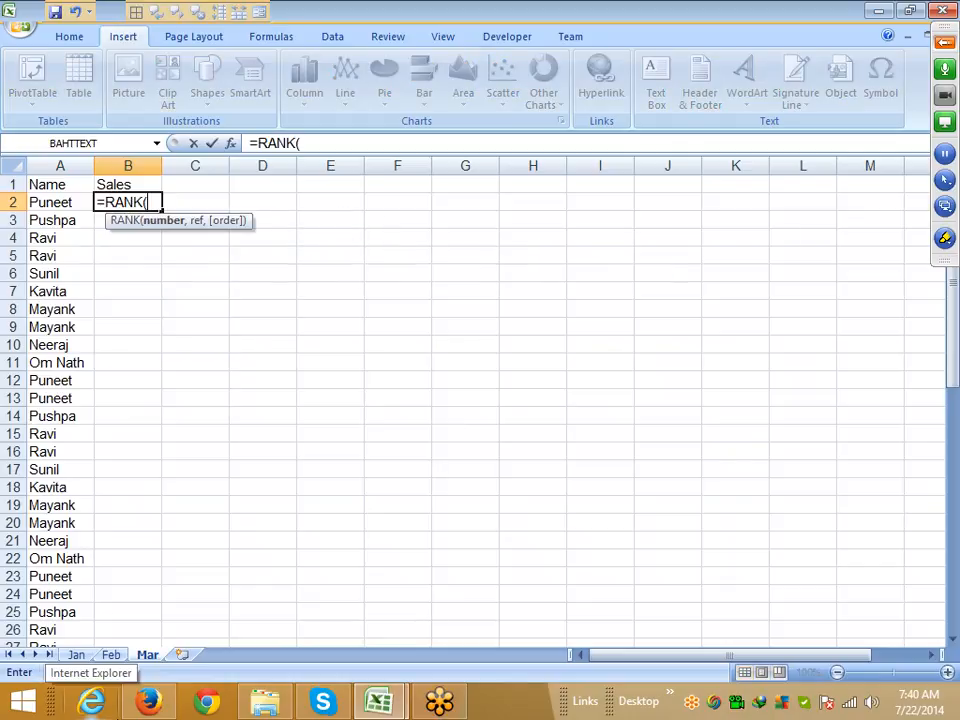
pyautogui.press('Escape')
# Step: Enter =RANDBETWEEN(10,90) in B2 and fill the formula down the Sales column to B56
pyautogui.write('=ra')
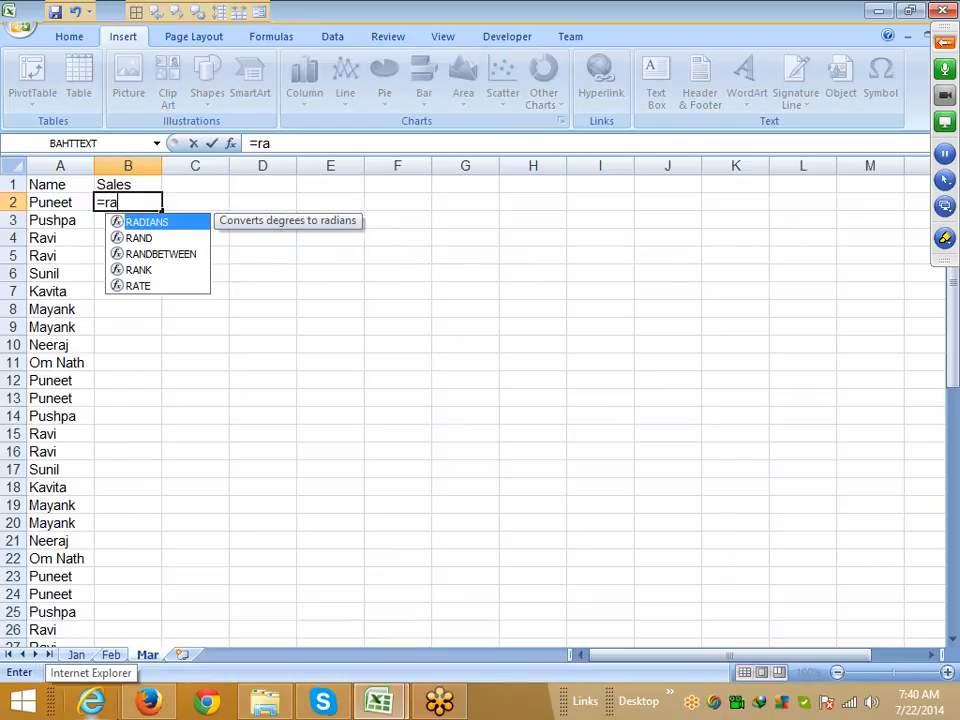
pyautogui.press('Down')
pyautogui.press('Down')
pyautogui.press('Tab')
pyautogui.write('10,')
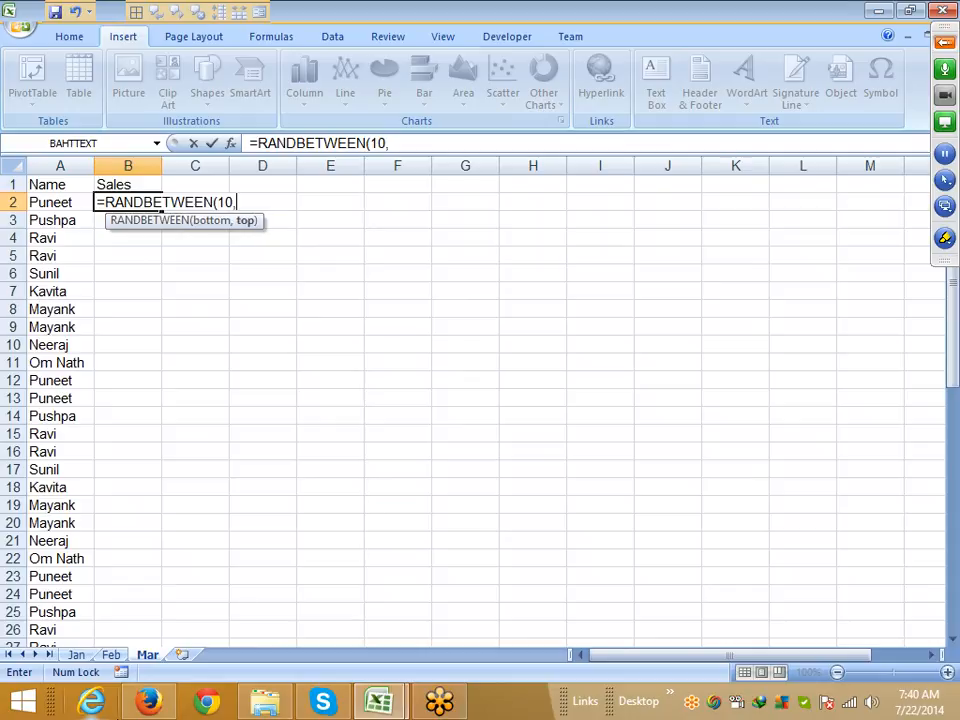
pyautogui.write('90')
pyautogui.press('Return')
pyautogui.press('Left')
pyautogui.hotkey('ctrl', 'Down')
pyautogui.press('Right')
pyautogui.hotkey('ctrl', 'shift', 'Up')
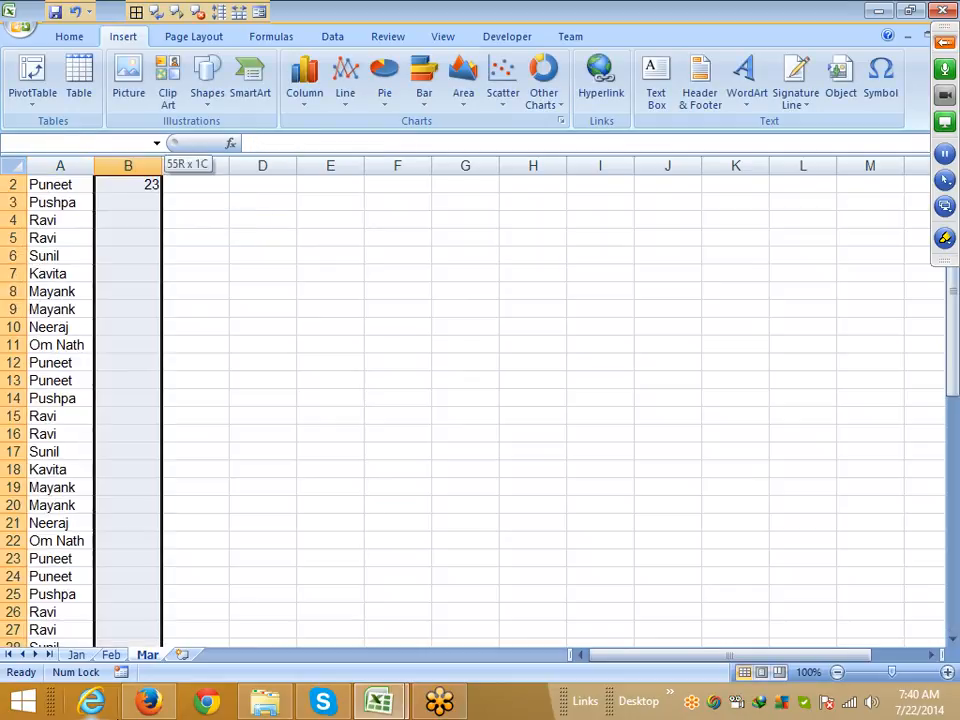
pyautogui.hotkey('ctrl', 'd')
pyautogui.hotkey('ctrl', 'Up')
pyautogui.press('Down')
pyautogui.hotkey('ctrl', 'shift', 'Down')
pyautogui.hotkey('ctrl', 'c')
pyautogui.click(32, 98)
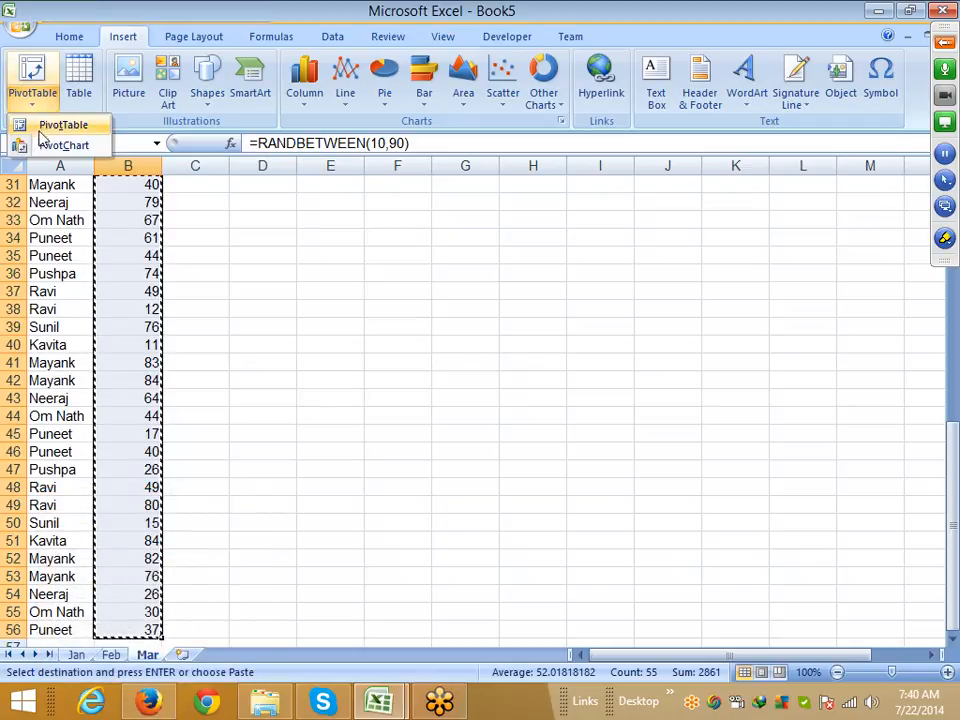
pyautogui.click(62, 37)
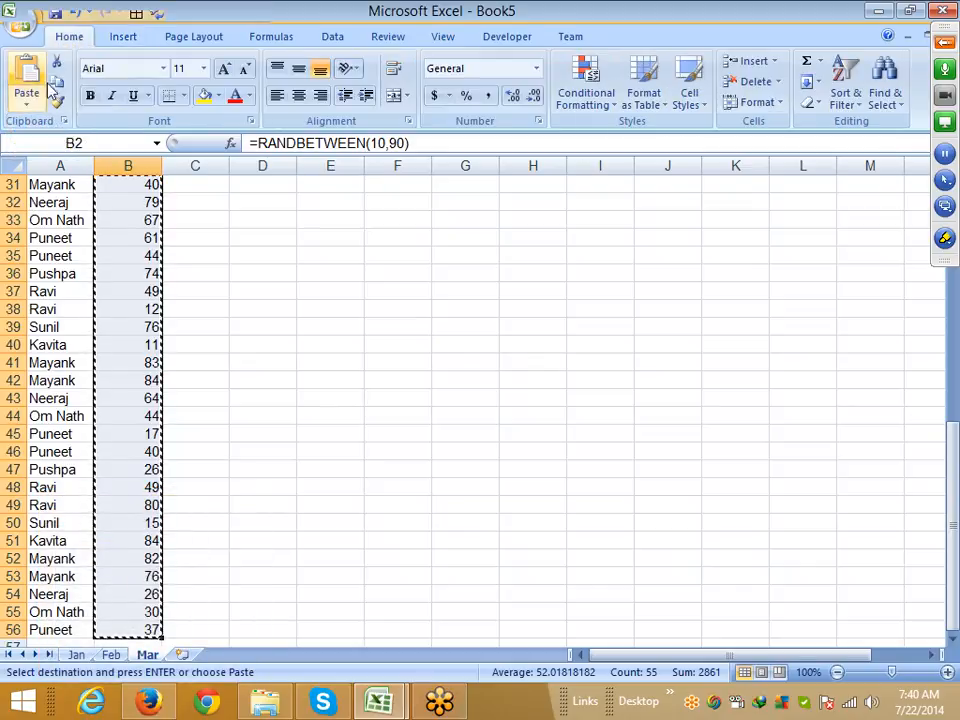
pyautogui.click(42, 104)
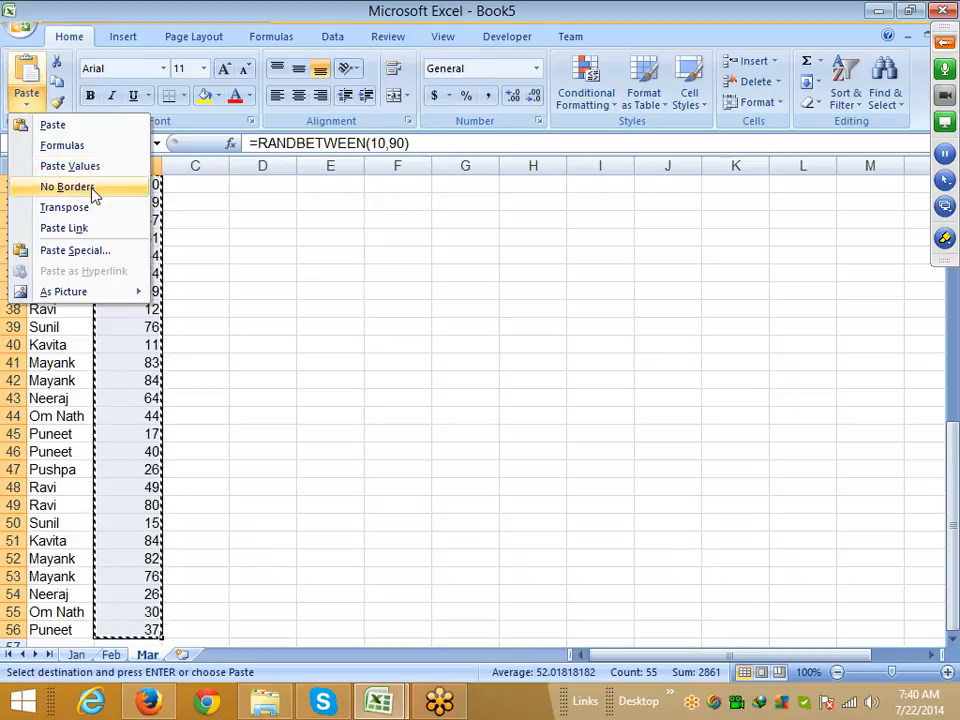
pyautogui.press('Escape')
# Step: Copy the Name and Sales table from the Mar sheet to A1 of the Feb and Jan sheets
pyautogui.hotkey('ctrl', 'Up')
pyautogui.press('Left')
pyautogui.hotkey('ctrl', 'shift', 'Right')
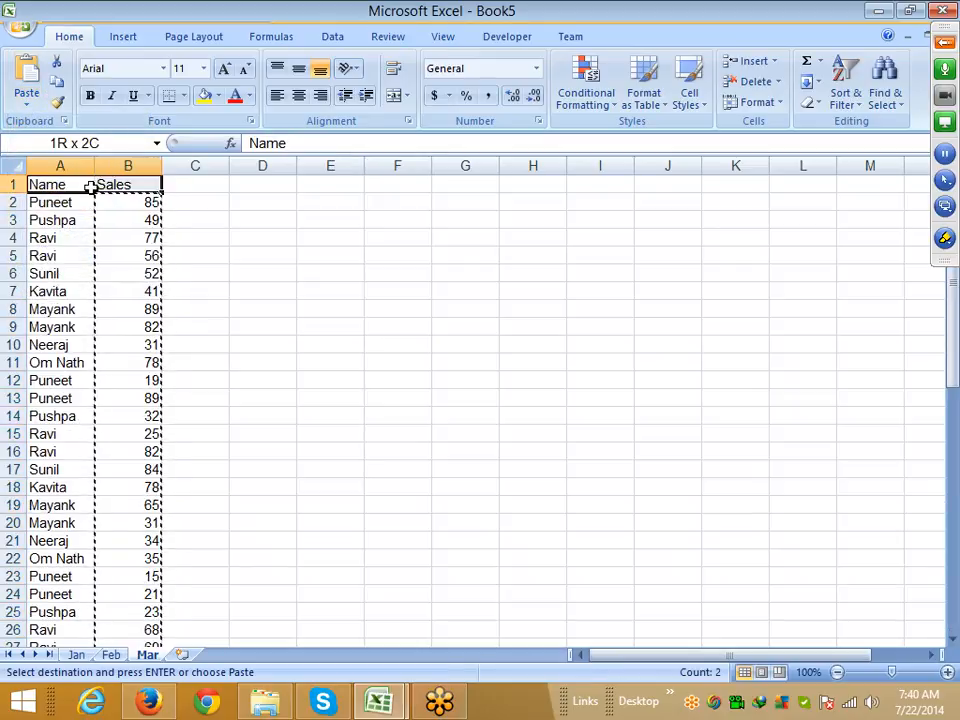
pyautogui.hotkey('ctrl', 'shift', 'Down')
pyautogui.click(111, 654)
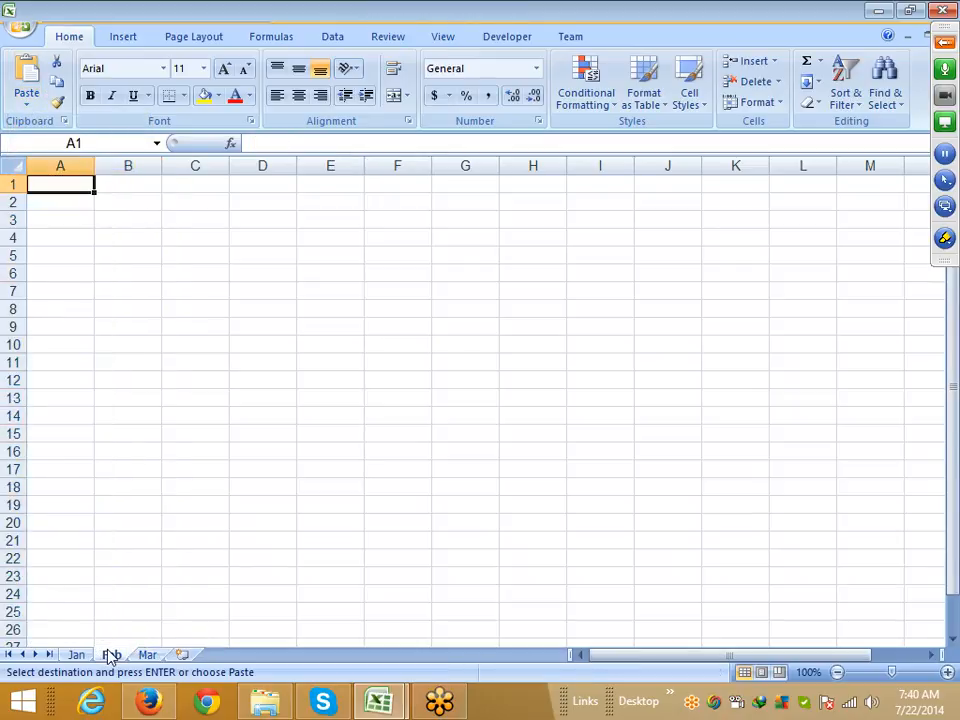
pyautogui.hotkey('ctrl', 'v')
pyautogui.click(75, 654)
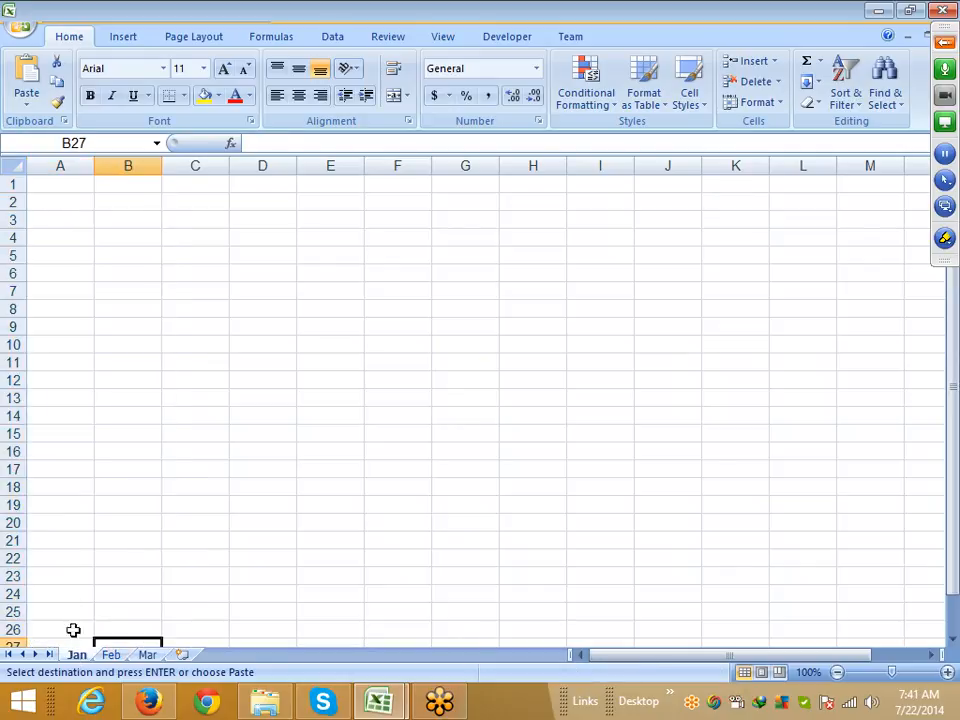
pyautogui.click(47, 182)
pyautogui.hotkey('ctrl', 'v')
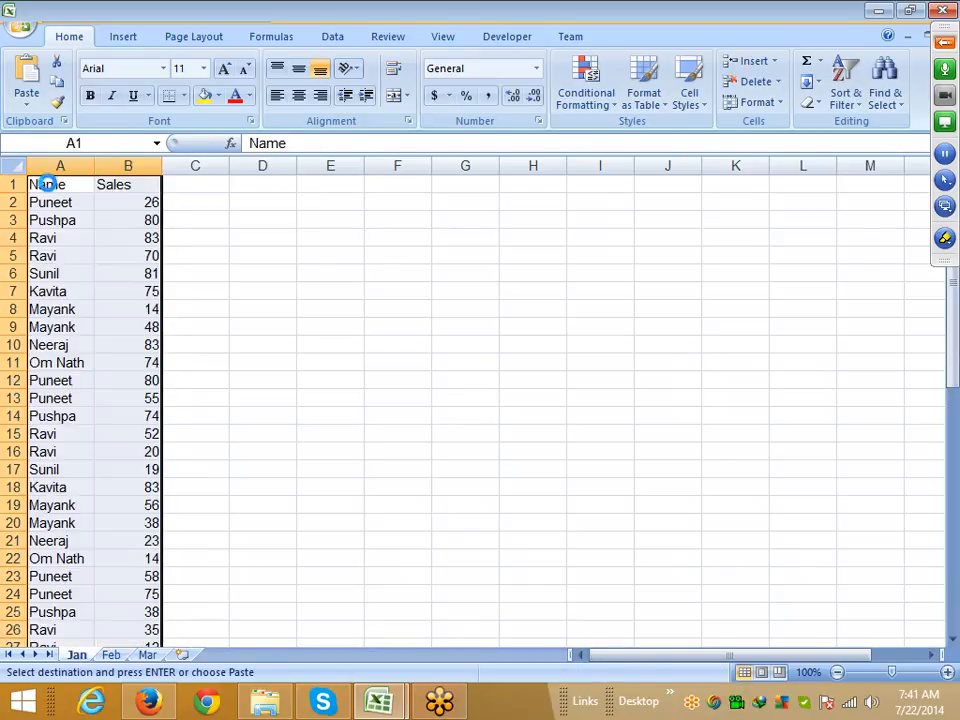
pyautogui.click(251, 360)
pyautogui.press('Escape')
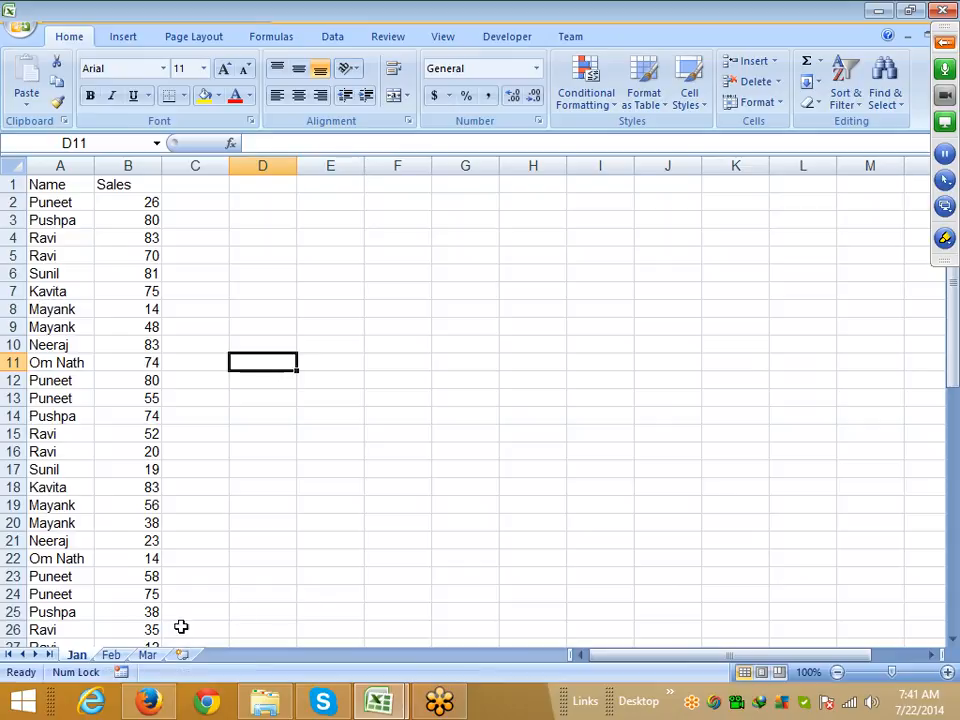
# Step: Add a new worksheet after Mar, look over the Jan data, and return to the new sheet
pyautogui.click(182, 655)
pyautogui.click(75, 654)
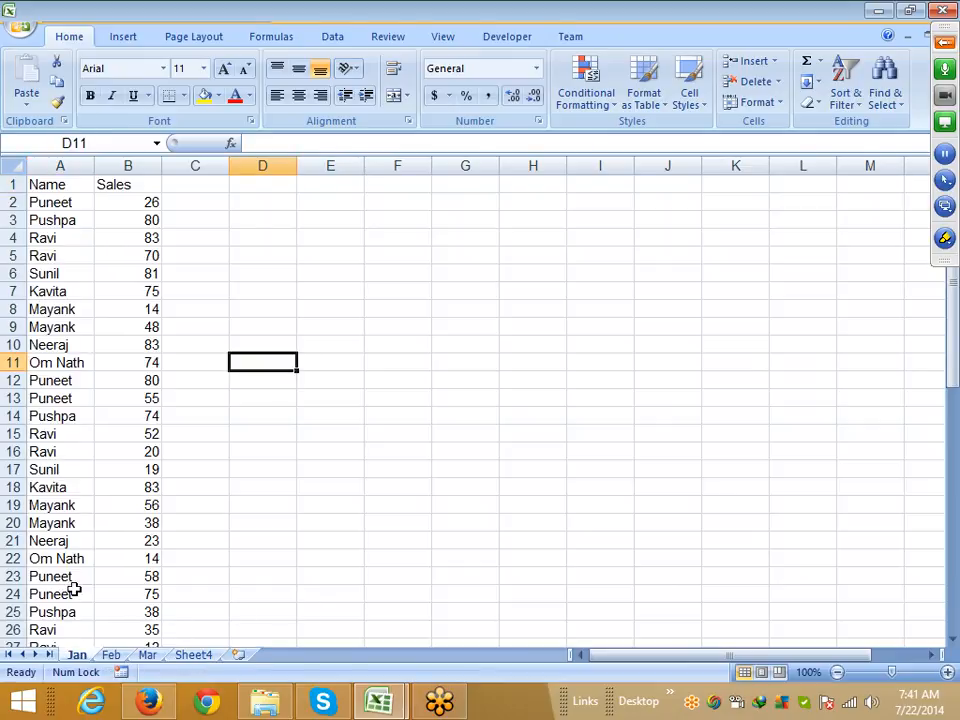
pyautogui.click(62, 205)
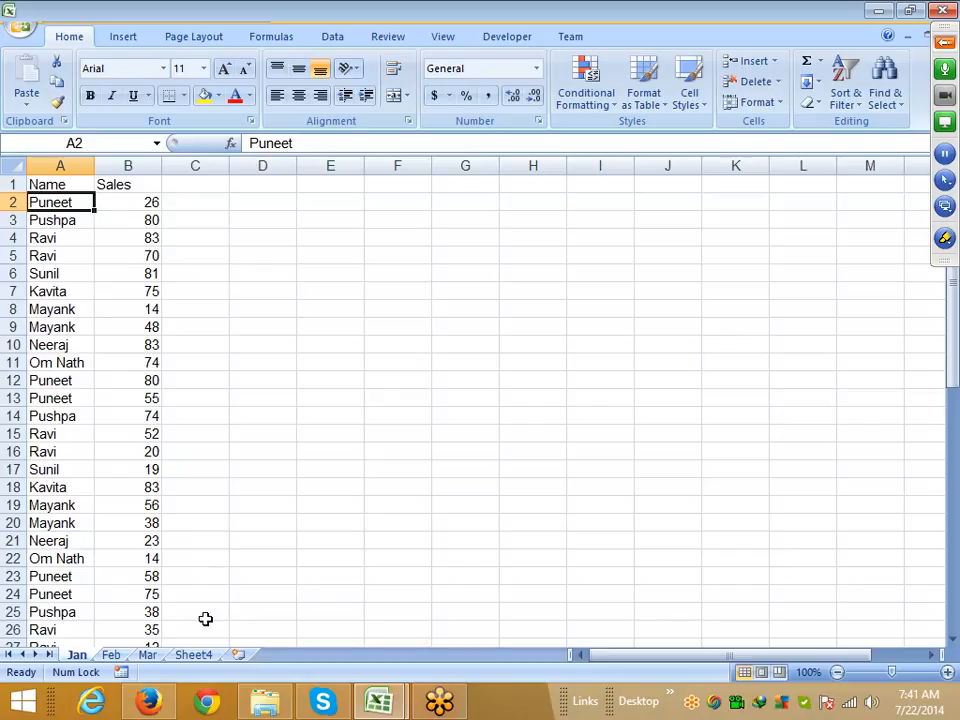
pyautogui.click(205, 654)
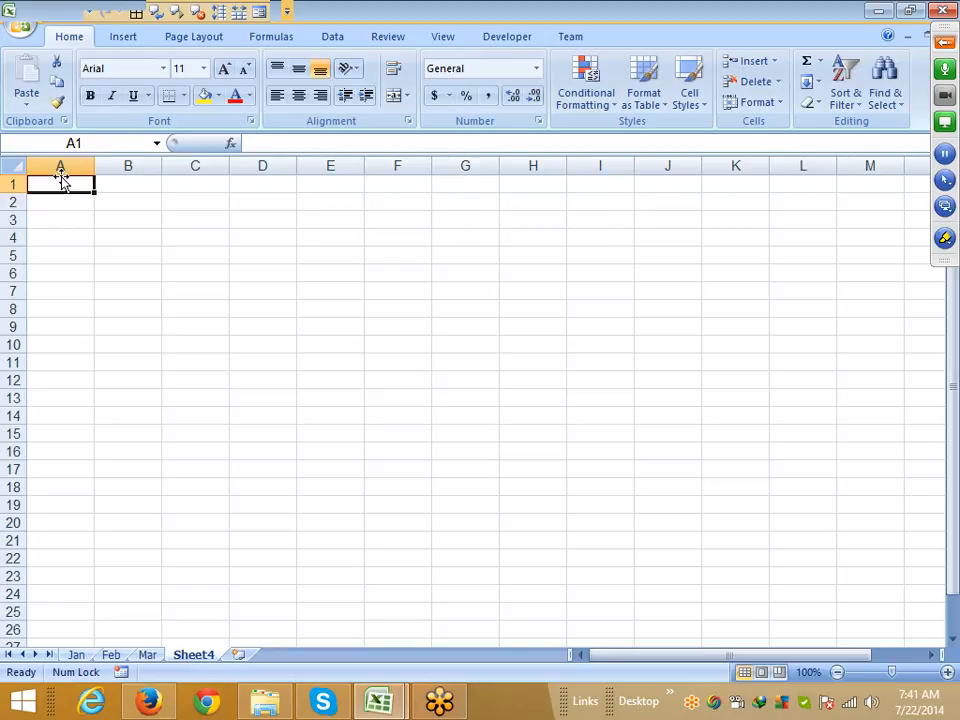
# Step: Start the PivotTable and PivotChart Wizard on Sheet4 for a PivotTable from multiple consolidation ranges with a single automatic page field
pyautogui.press('alt')
pyautogui.press('d')
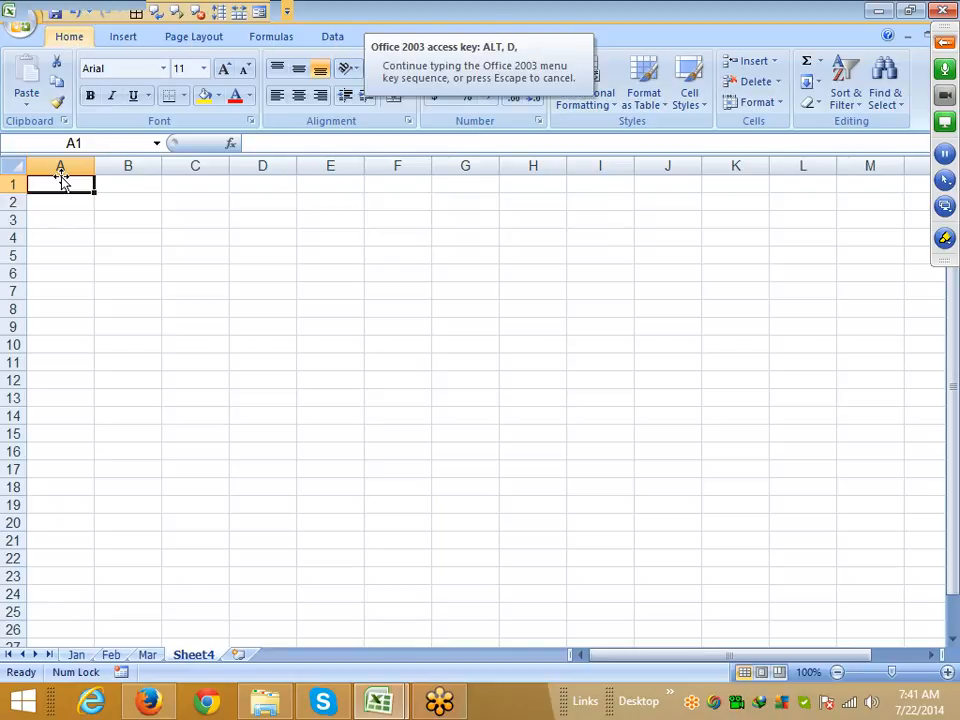
pyautogui.press('p')
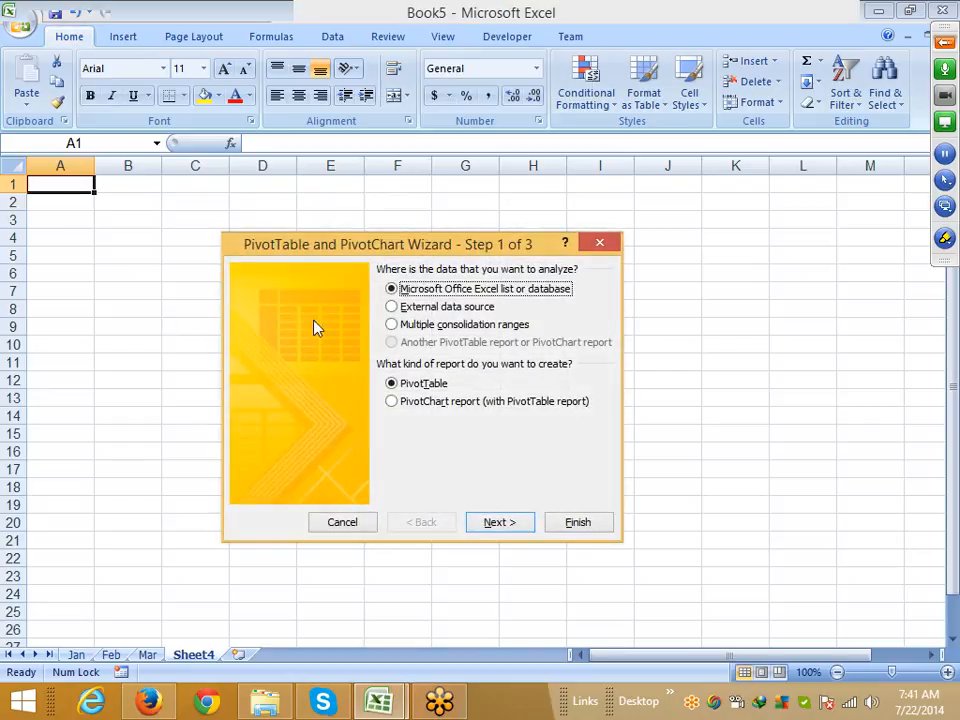
pyautogui.click(396, 327)
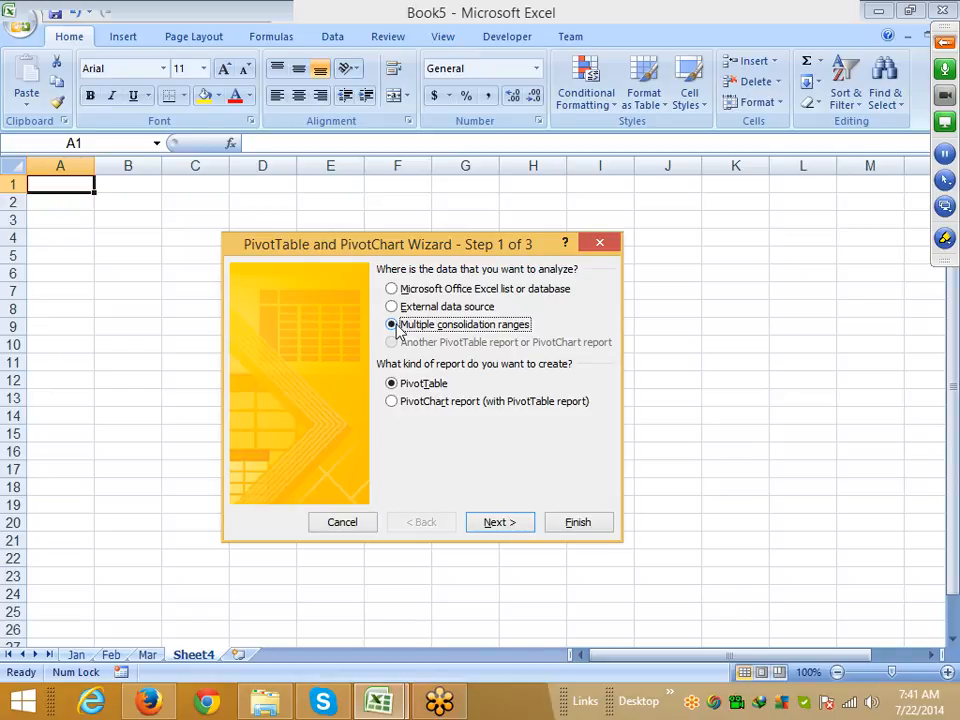
pyautogui.click(503, 527)
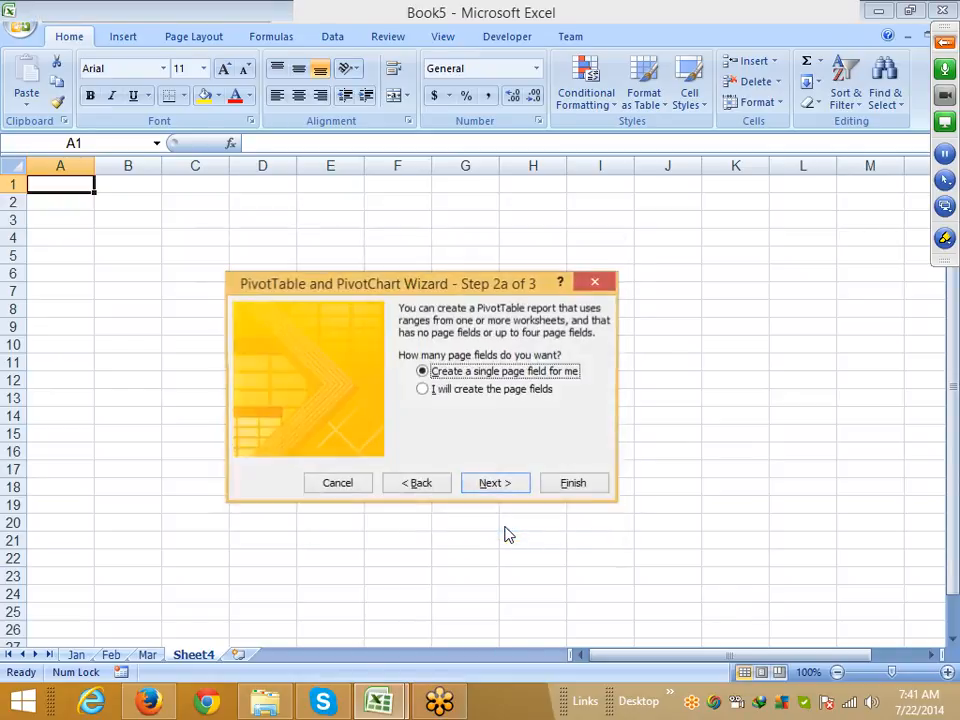
pyautogui.click(491, 485)
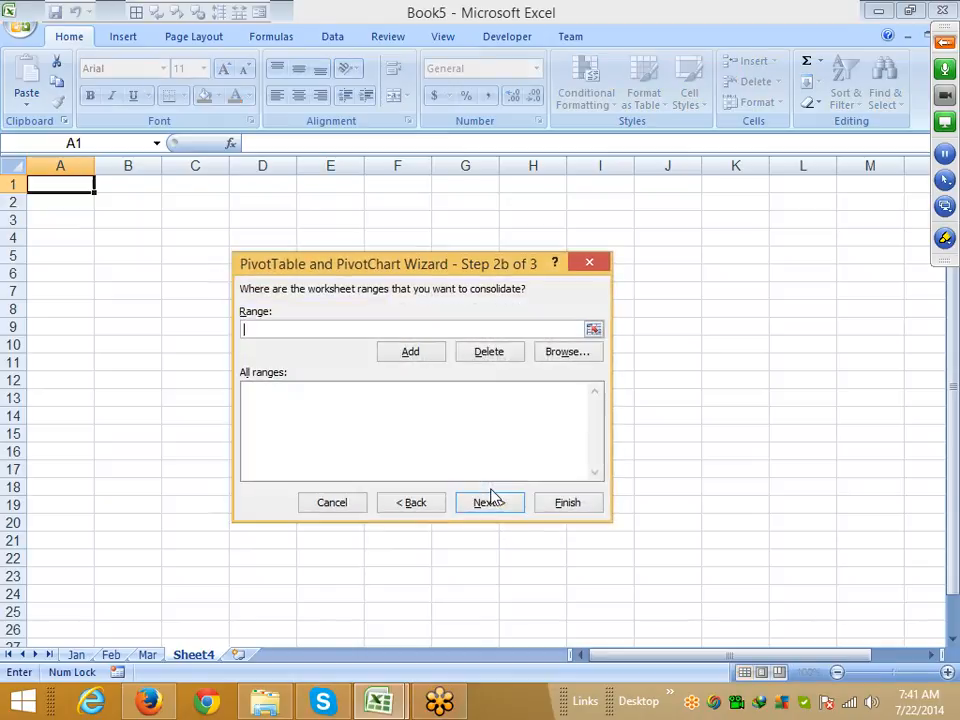
# Step: Add the range Jan!$A$1:$B$56 to the ranges to consolidate
pyautogui.click(76, 654)
pyautogui.click(35, 178)
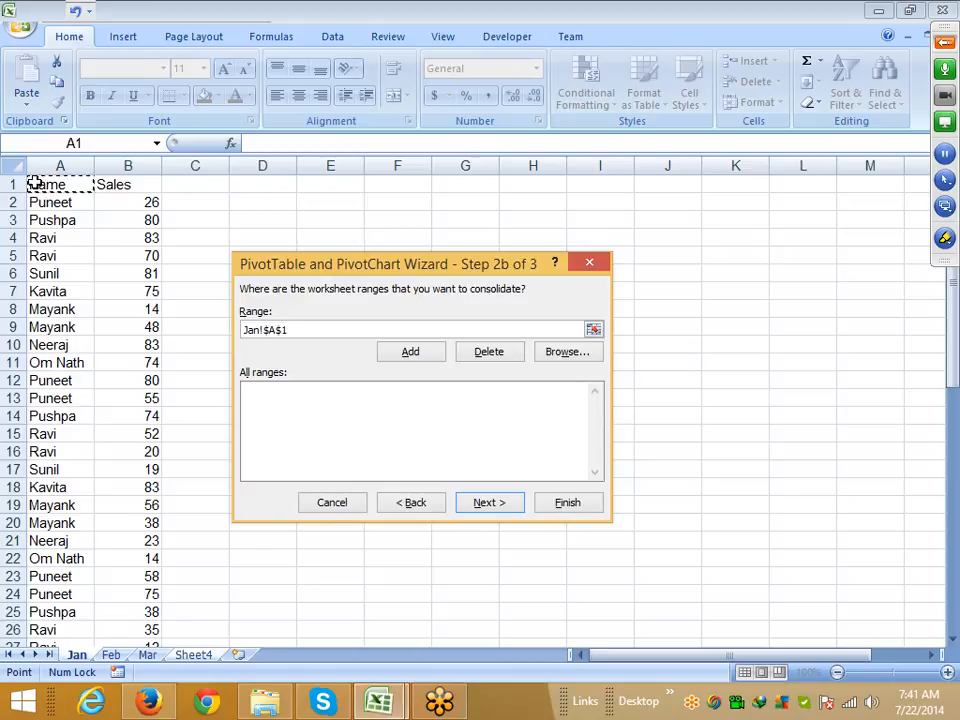
pyautogui.hotkey('ctrl', 'shift', 'Down')
pyautogui.hotkey('ctrl', 'shift', 'Right')
pyautogui.click(410, 351)
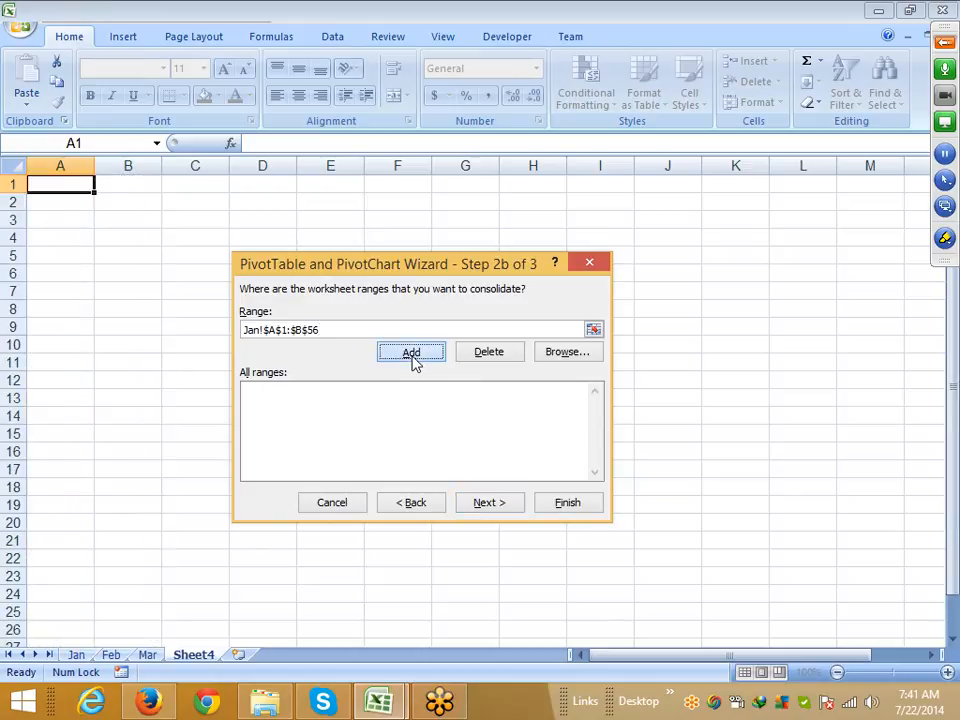
# Step: Add the Feb sheet's range Feb!$A$1:$B$56 to the ranges to consolidate
pyautogui.click(116, 656)
pyautogui.click(60, 185)
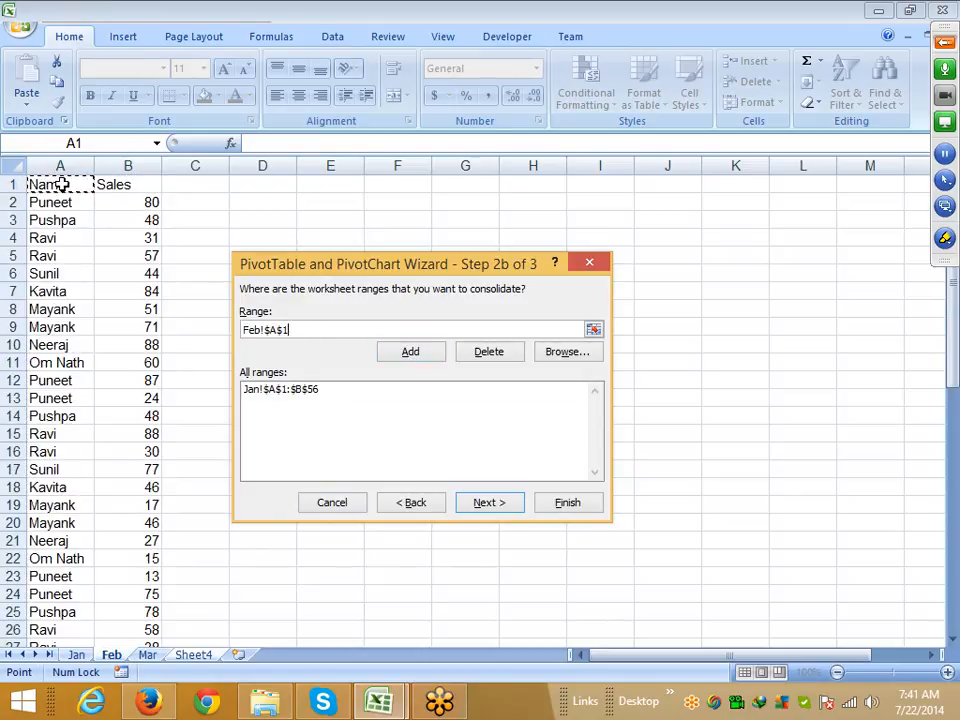
pyautogui.hotkey('ctrl', 'shift', 'Down')
pyautogui.hotkey('ctrl', 'shift', 'Right')
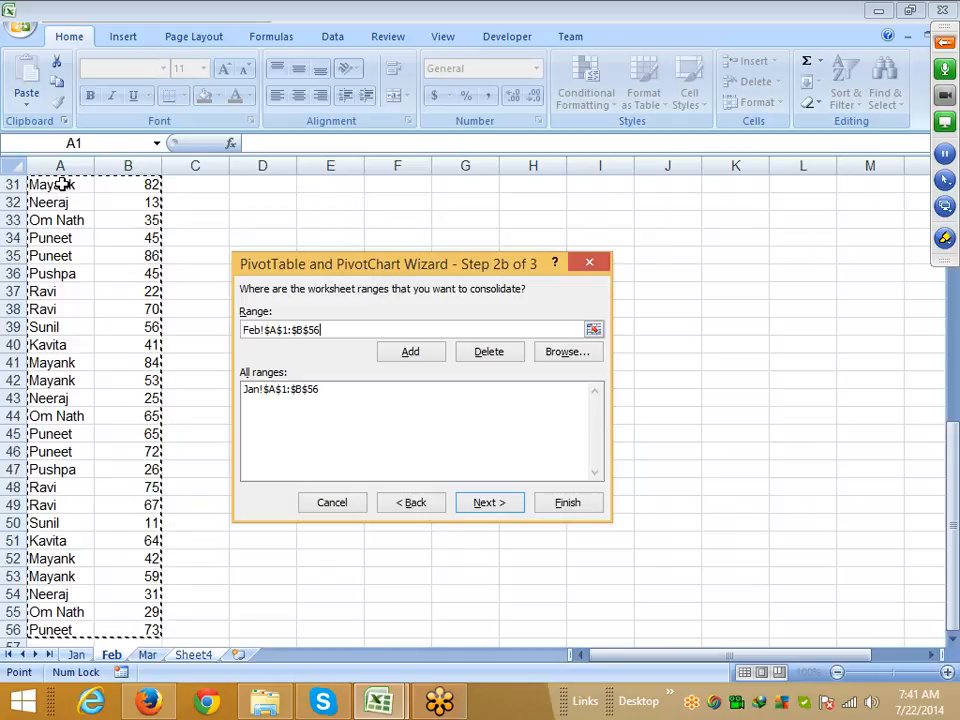
pyautogui.click(420, 356)
# Step: Add the range Mar!$A$1:$B$56 to the ranges to consolidate and finish the wizard to create the pivot table on Sheet4
pyautogui.click(152, 656)
pyautogui.click(56, 189)
pyautogui.hotkey('ctrl', 'Home')
pyautogui.hotkey('ctrl', 'shift', 'Right')
pyautogui.hotkey('ctrl', 'shift', 'Down')
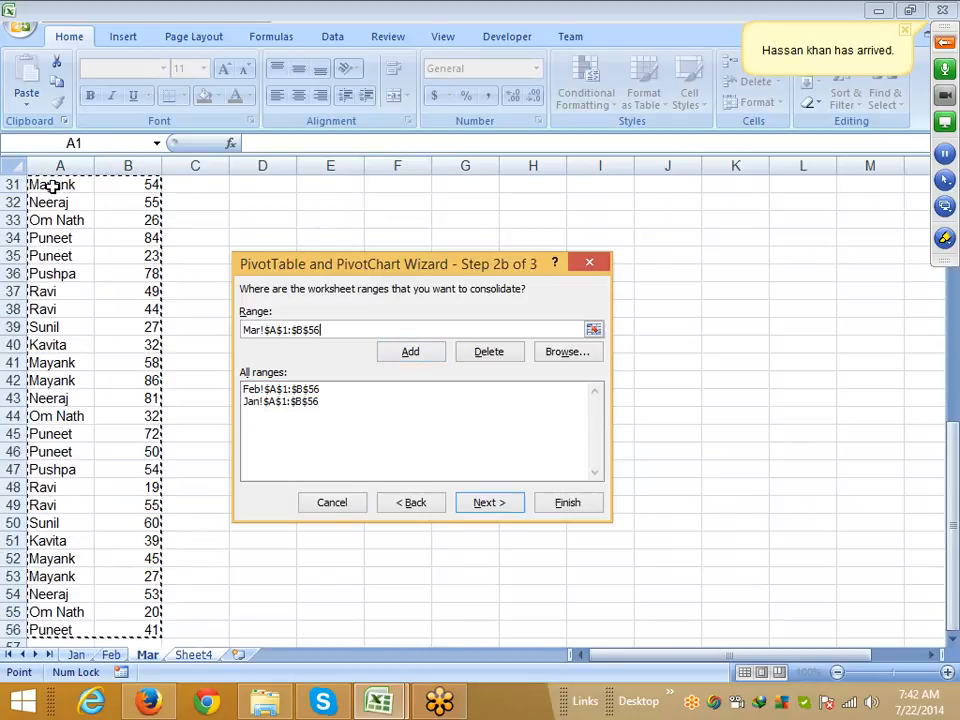
pyautogui.click(409, 352)
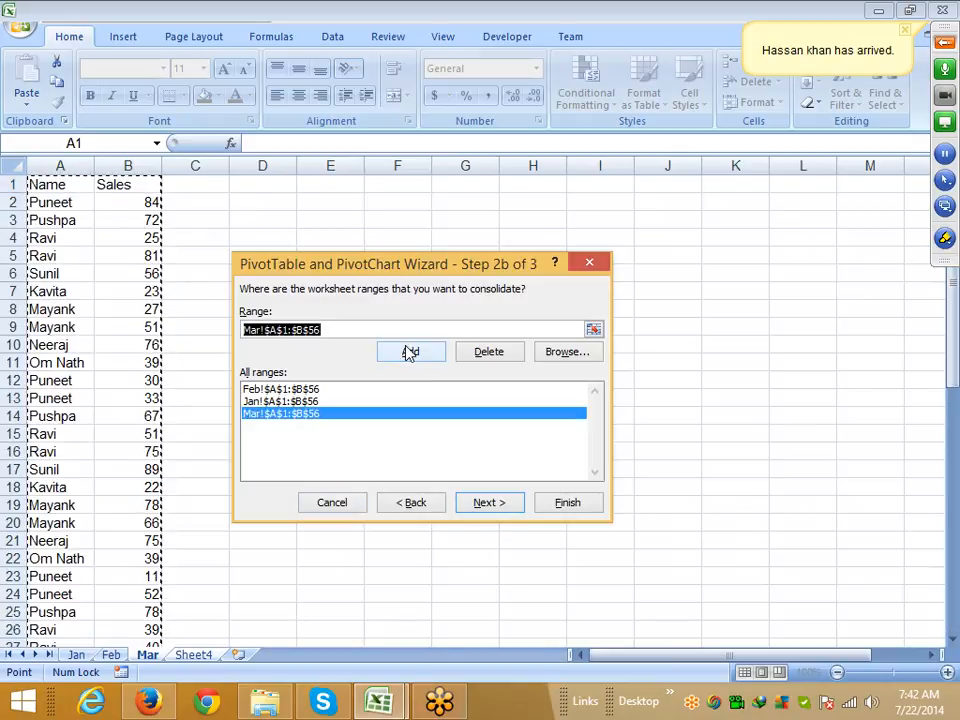
pyautogui.click(489, 503)
pyautogui.click(617, 478)
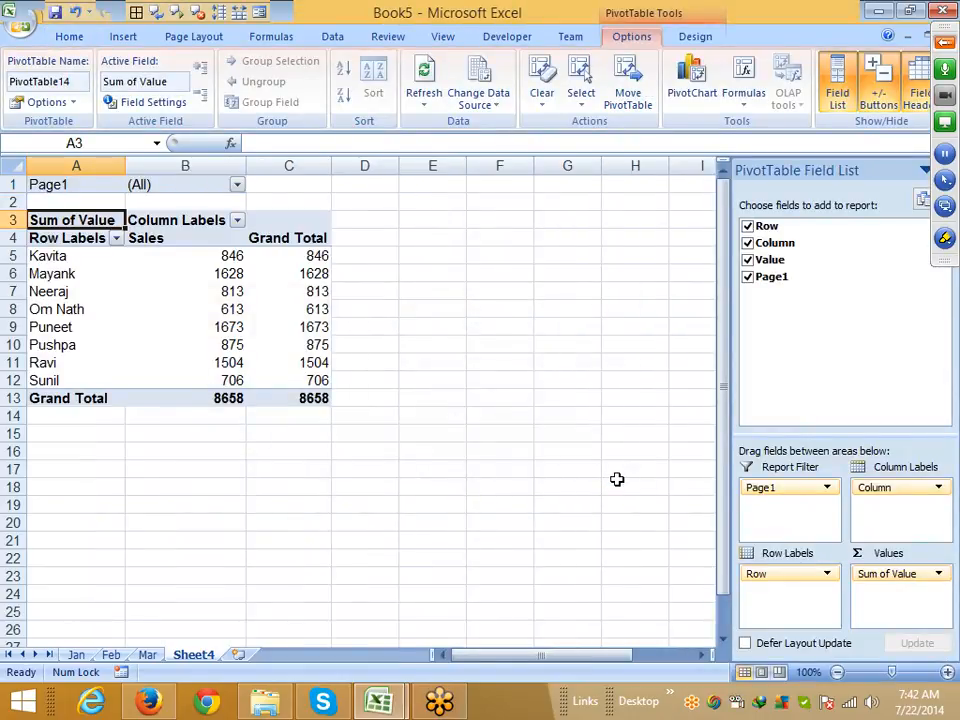
# Step: Look through the Jan, Feb and Mar source sheets and compare them with the row labels of the pivot table on Sheet4
pyautogui.click(76, 654)
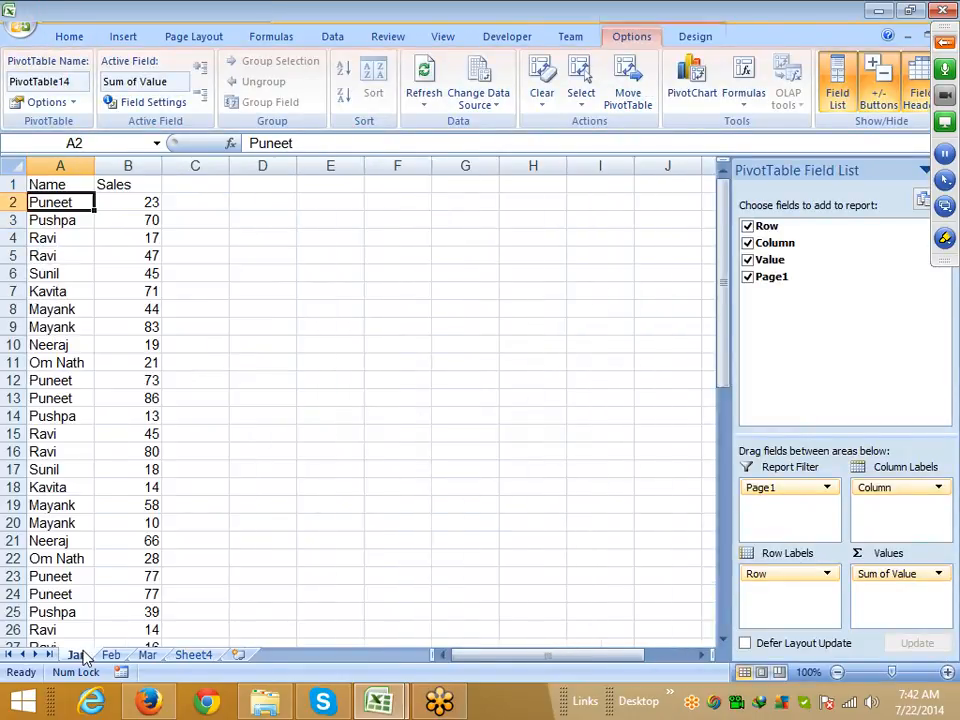
pyautogui.click(110, 655)
pyautogui.click(147, 656)
pyautogui.click(193, 656)
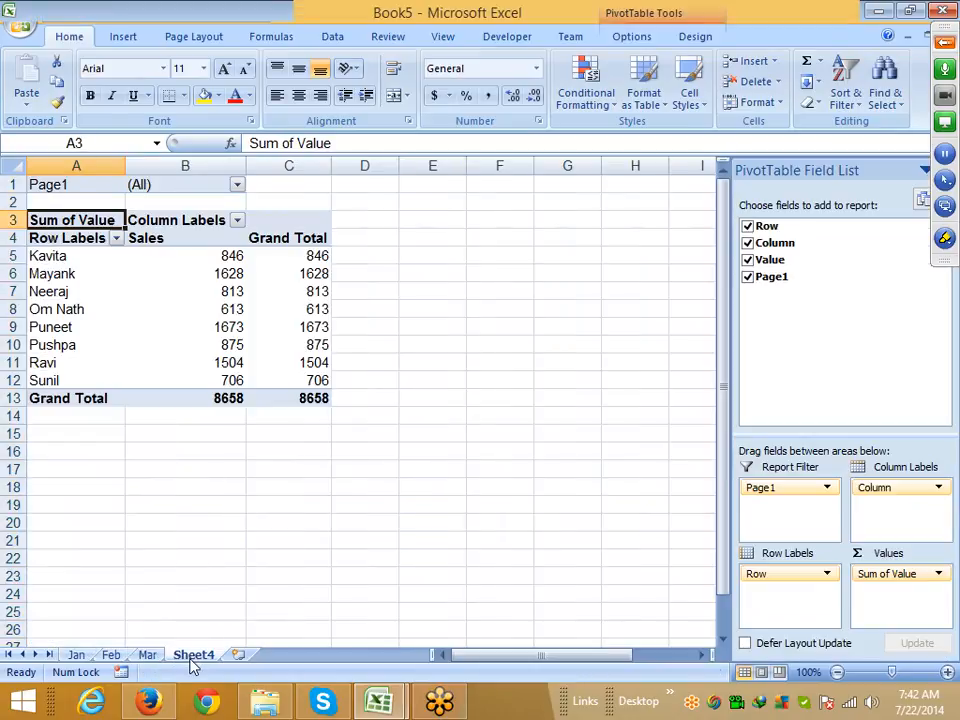
pyautogui.press('Down')
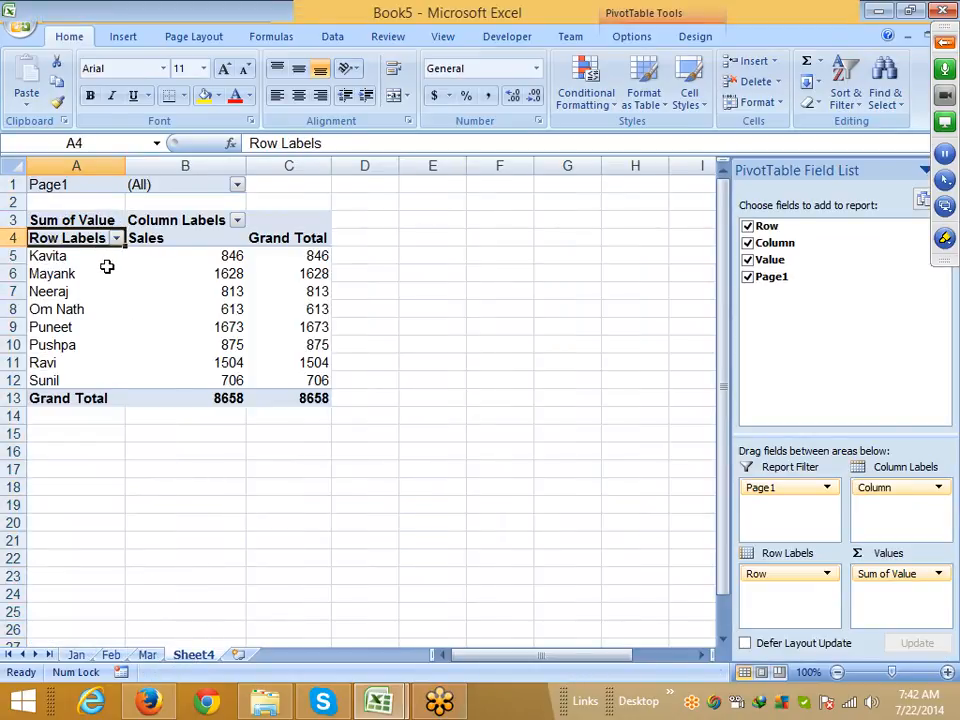
pyautogui.click(88, 260)
pyautogui.click(92, 274)
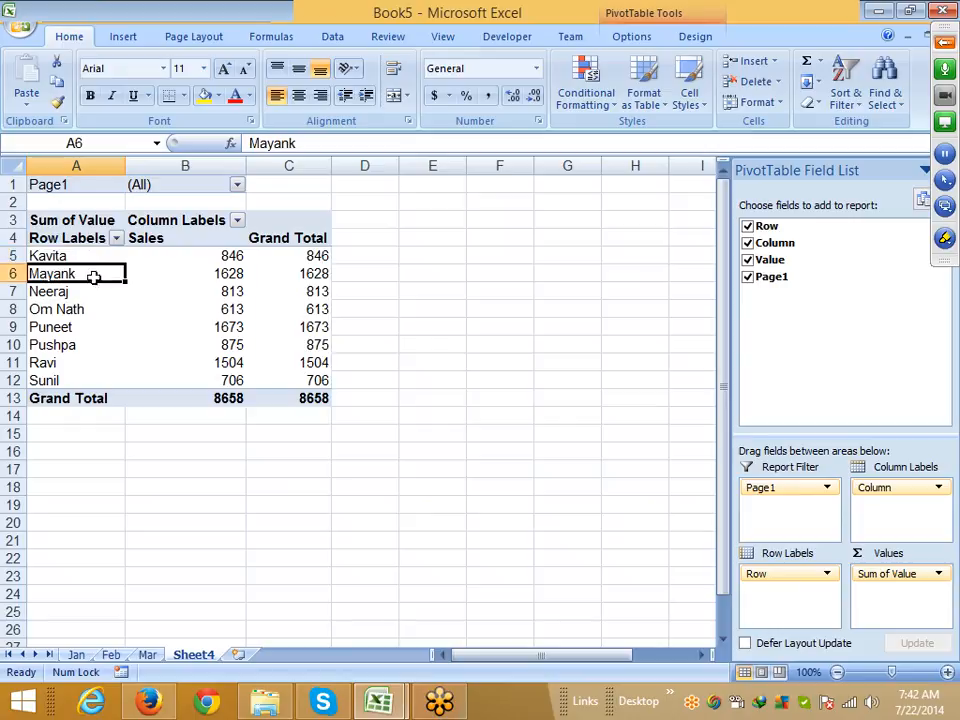
pyautogui.click(100, 292)
pyautogui.click(106, 311)
pyautogui.click(107, 327)
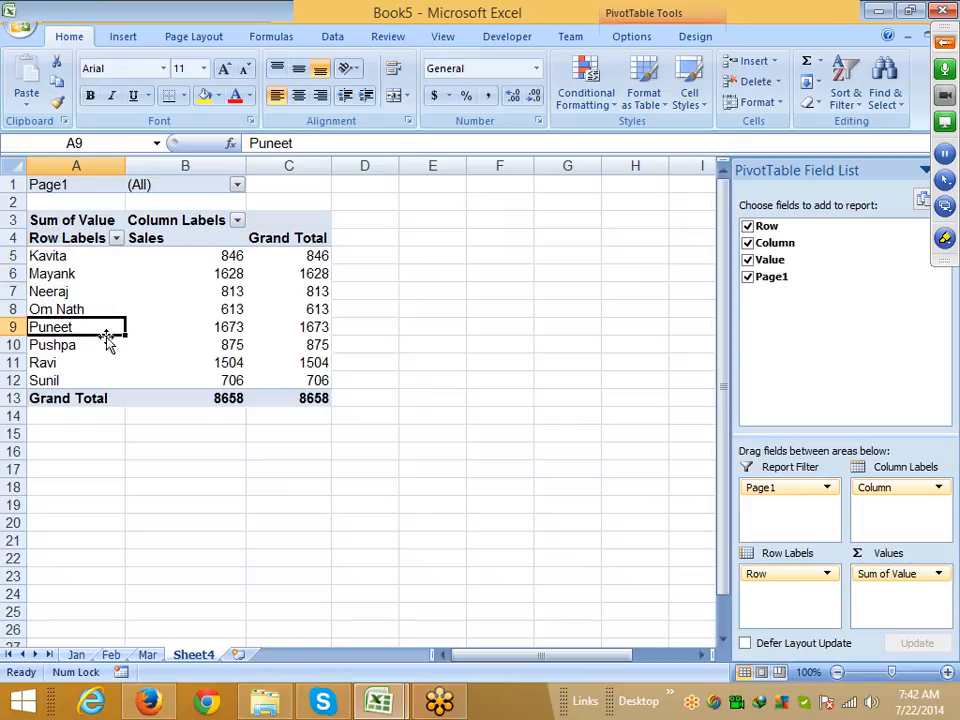
# Step: Filter the pivot table by the Page1 report filter to show only Item1
pyautogui.click(237, 184)
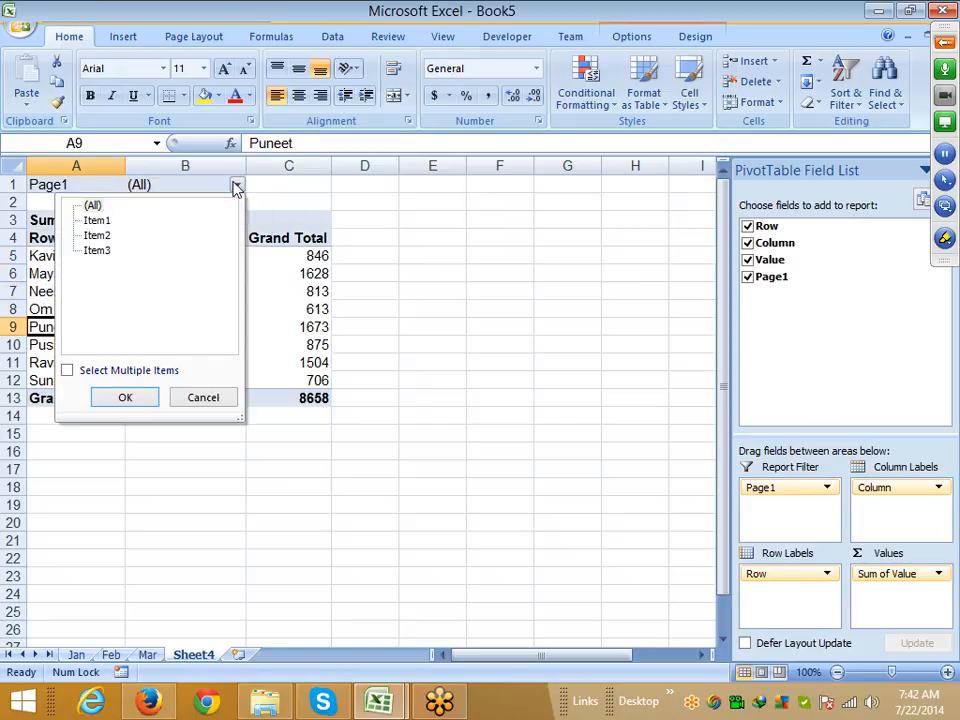
pyautogui.click(96, 237)
pyautogui.click(128, 399)
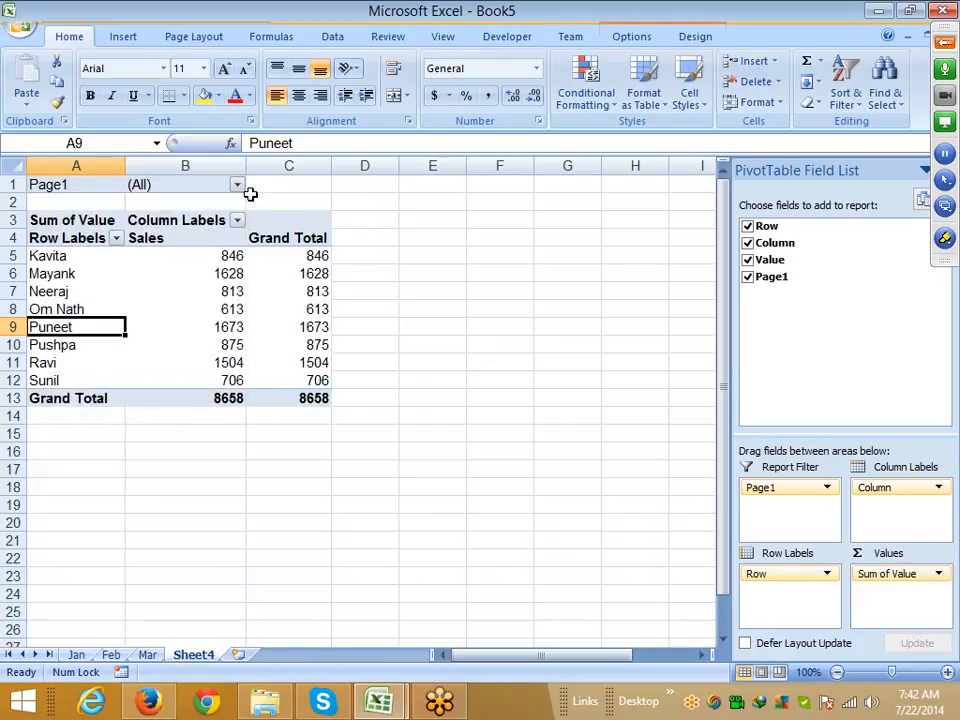
pyautogui.click(160, 186)
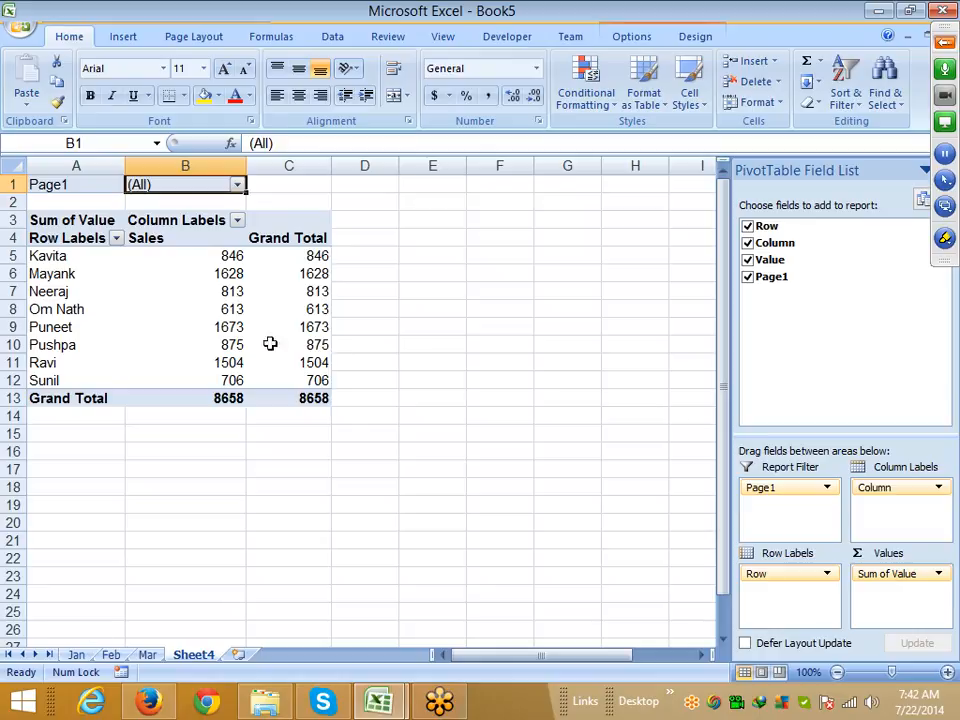
pyautogui.click(237, 184)
pyautogui.click(99, 220)
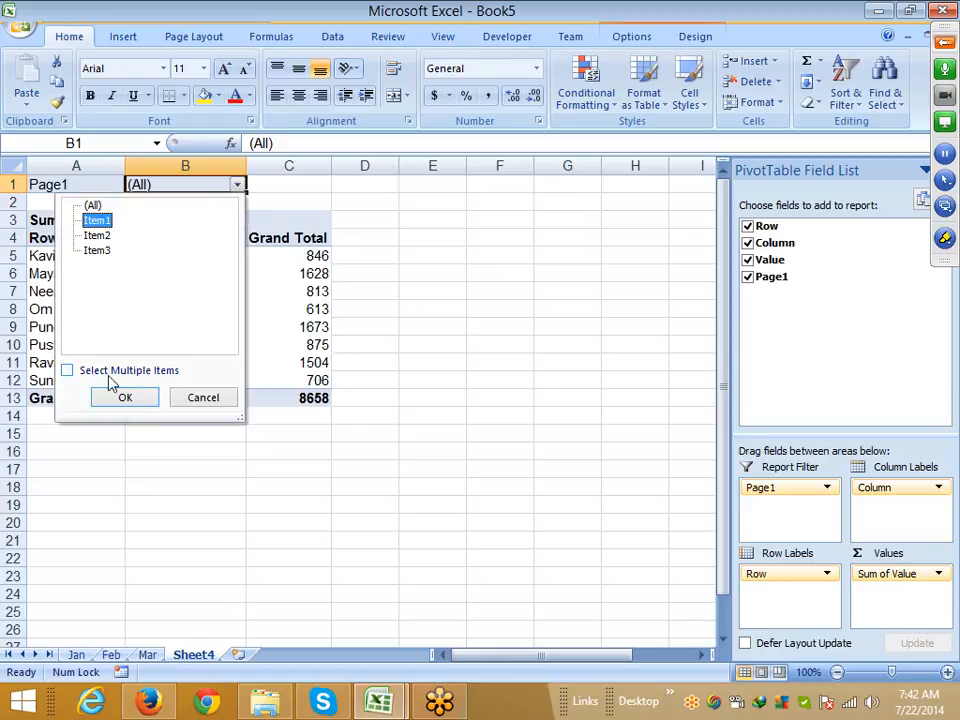
pyautogui.click(124, 397)
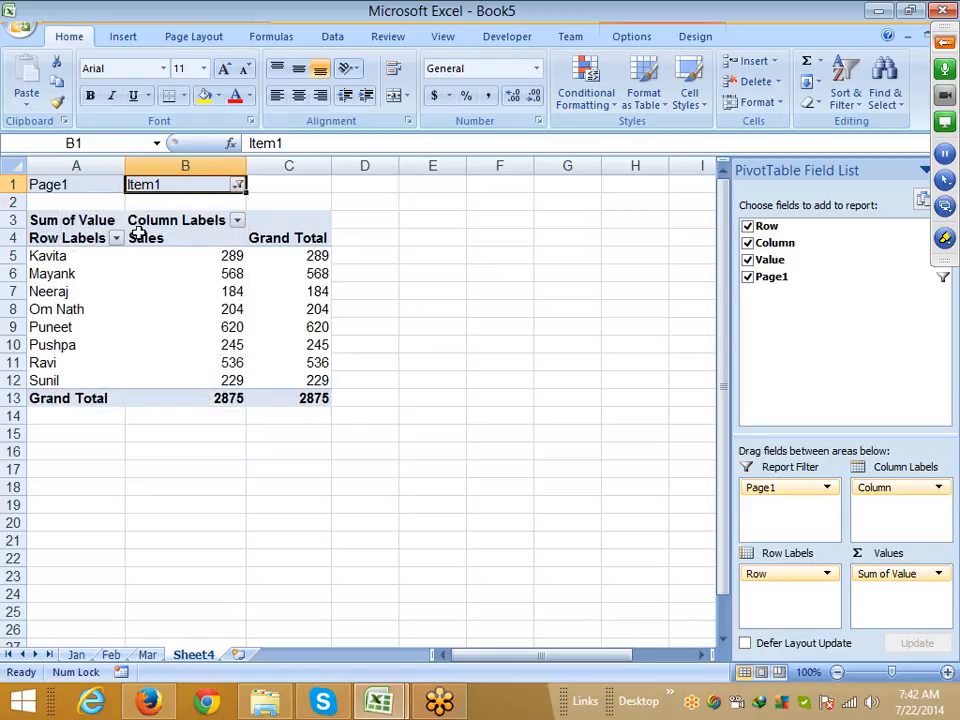
# Step: Switch the Page1 report filter to Item2 and after that to Item3
pyautogui.click(237, 184)
pyautogui.click(105, 236)
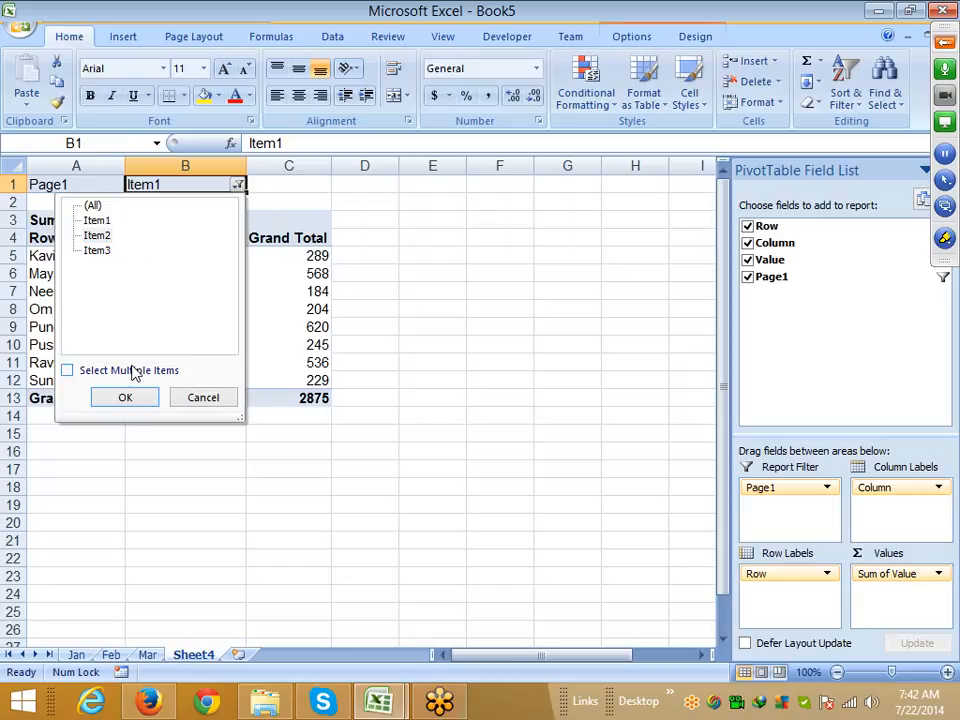
pyautogui.click(125, 397)
pyautogui.click(237, 184)
pyautogui.click(98, 250)
pyautogui.click(125, 397)
pyautogui.click(216, 273)
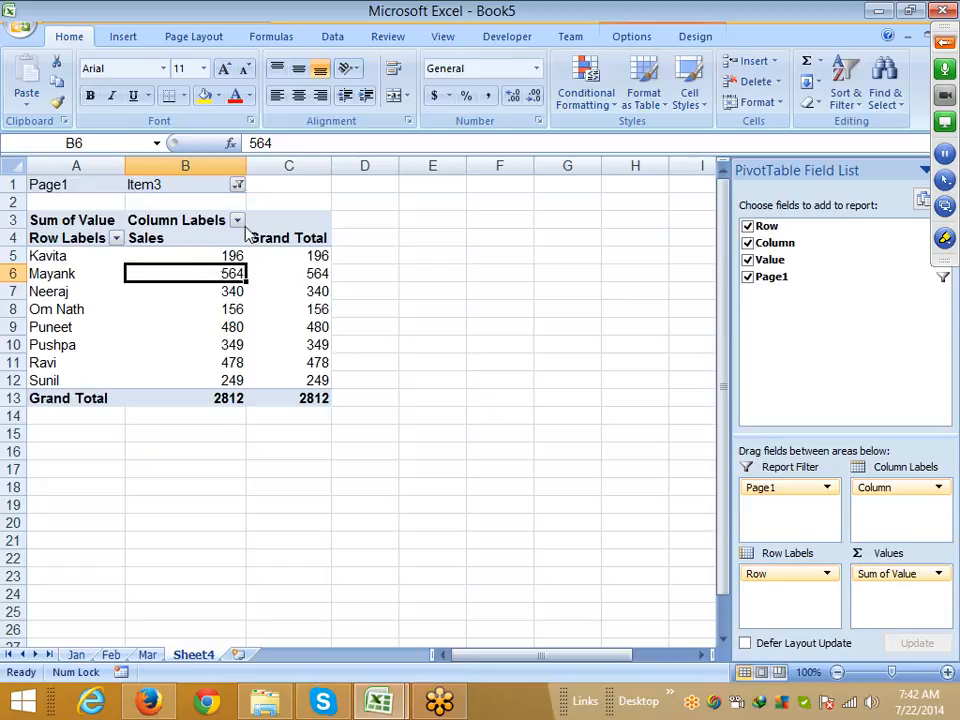
# Step: Reset the Page1 report filter to (All)
pyautogui.click(237, 184)
pyautogui.click(93, 205)
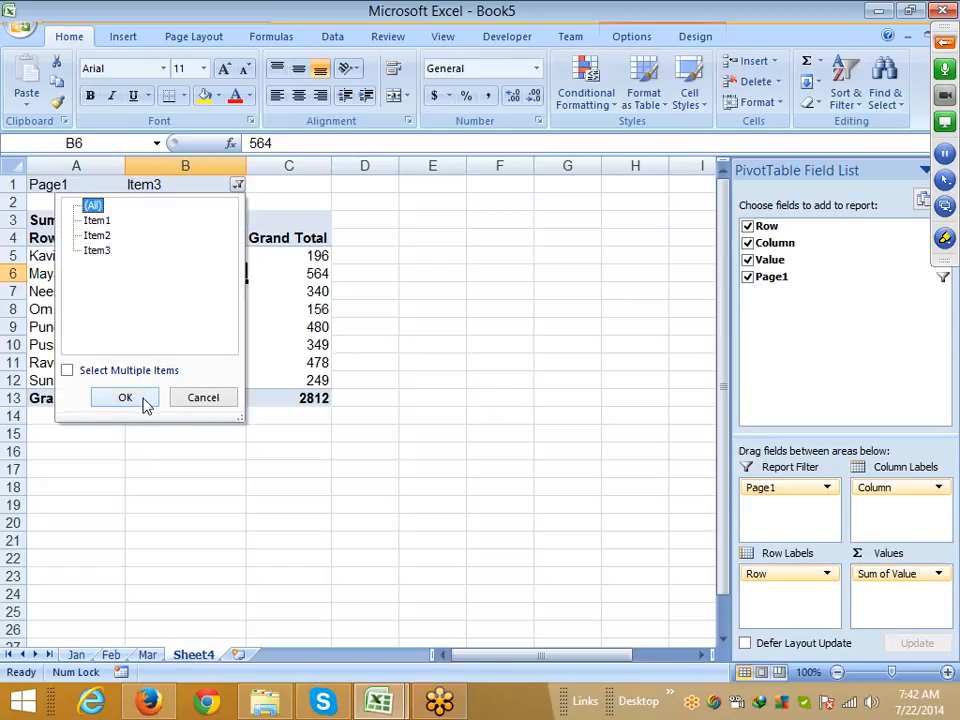
pyautogui.click(125, 398)
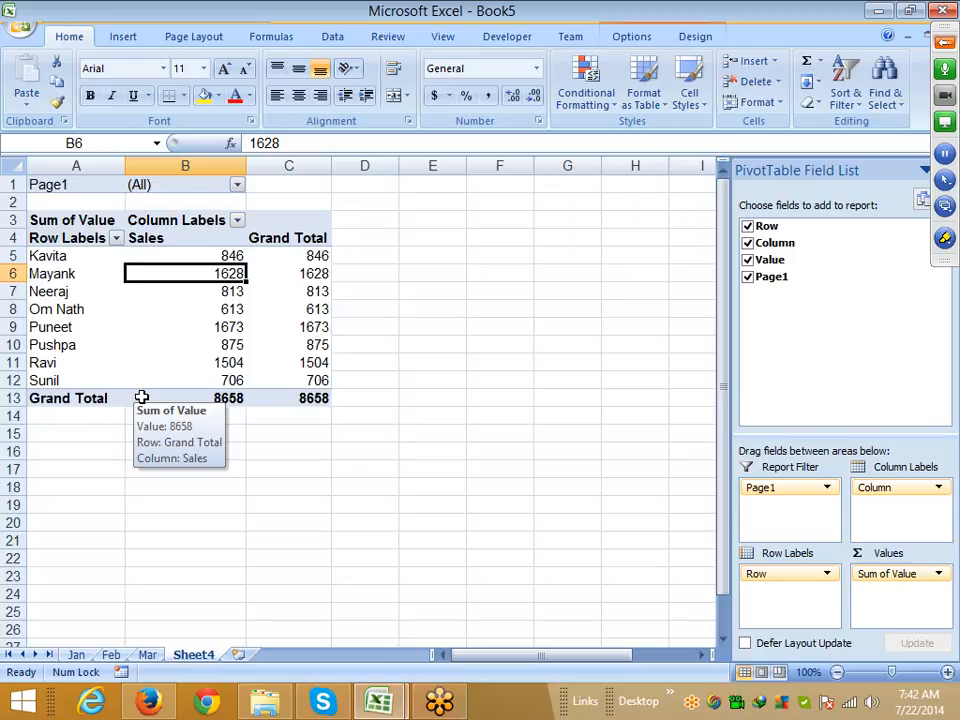
# Step: Inspect the pivot table's Sales values by selecting cells B5:B12
pyautogui.click(208, 309)
pyautogui.click(230, 364)
pyautogui.moveTo(230, 380); pyautogui.dragTo(235, 256)
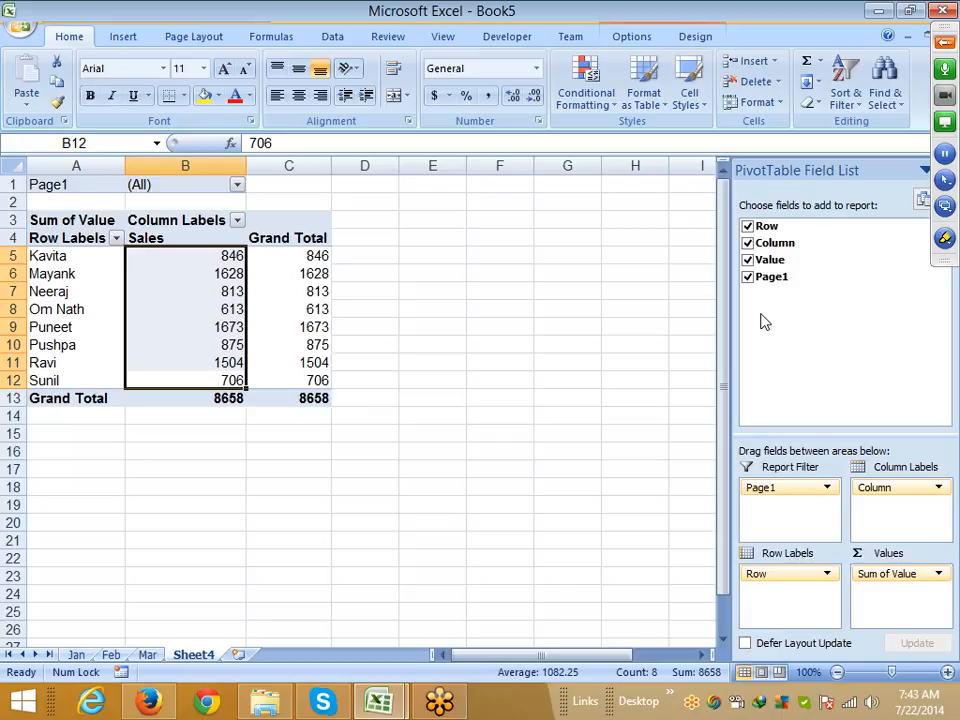
# Step: Open the Value Field Settings for Sum of Value and go through the Sum, Count, Average, Max and Min summary functions
pyautogui.moveTo(935, 610)
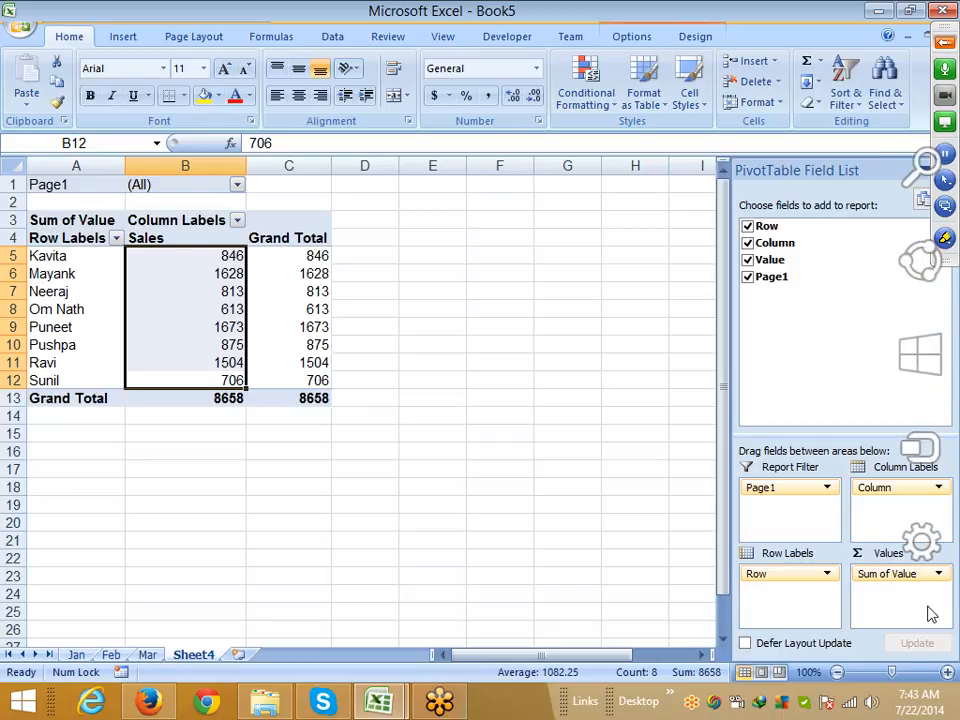
pyautogui.click(938, 573)
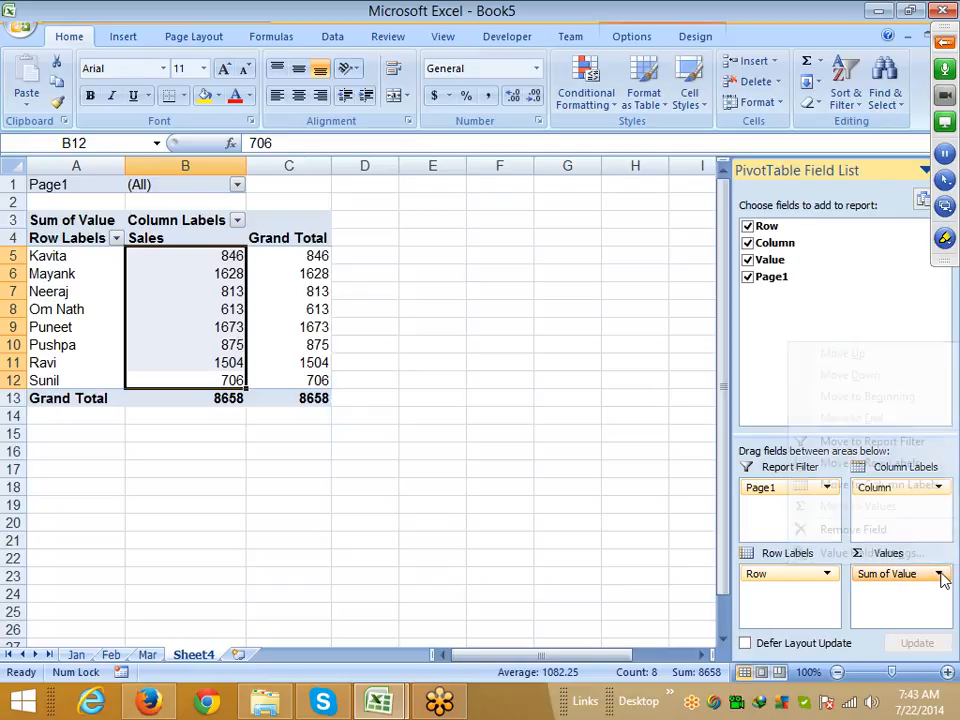
pyautogui.click(866, 553)
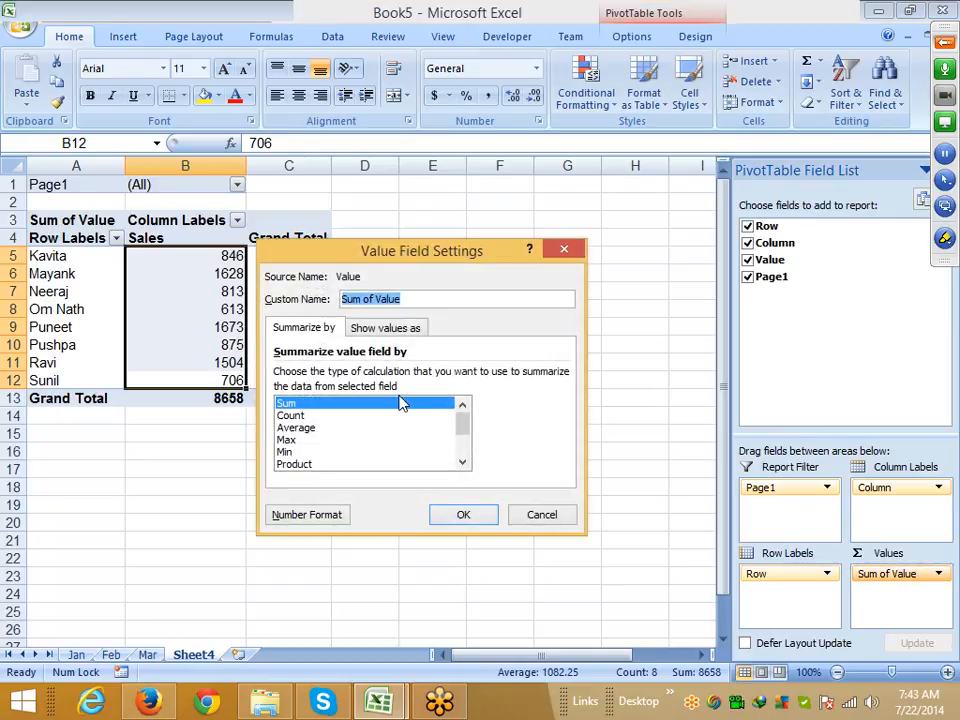
pyautogui.click(326, 416)
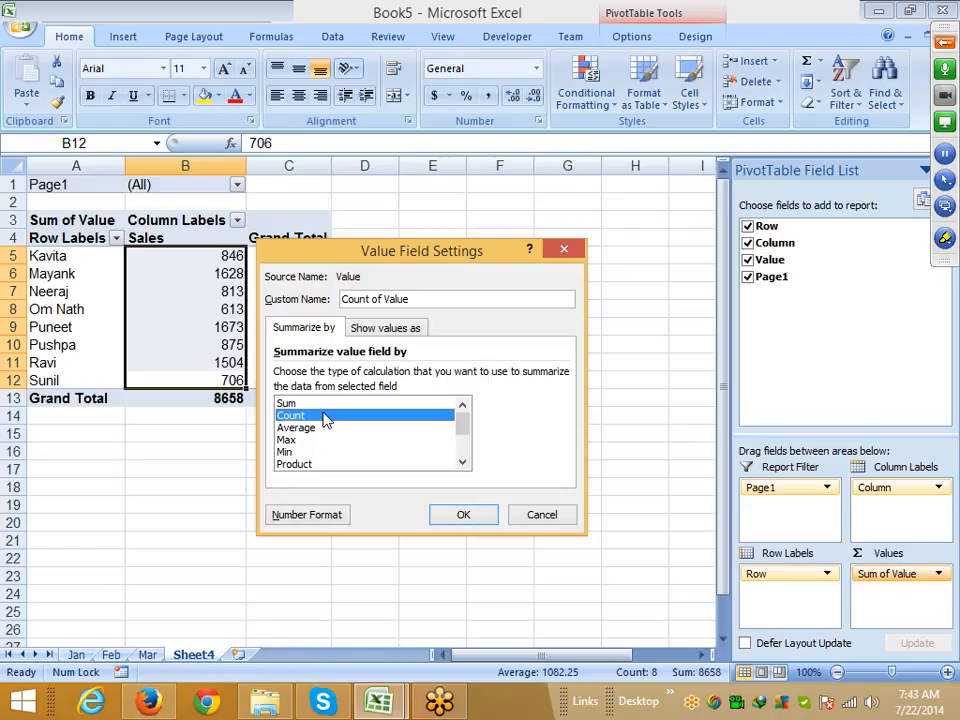
pyautogui.click(326, 428)
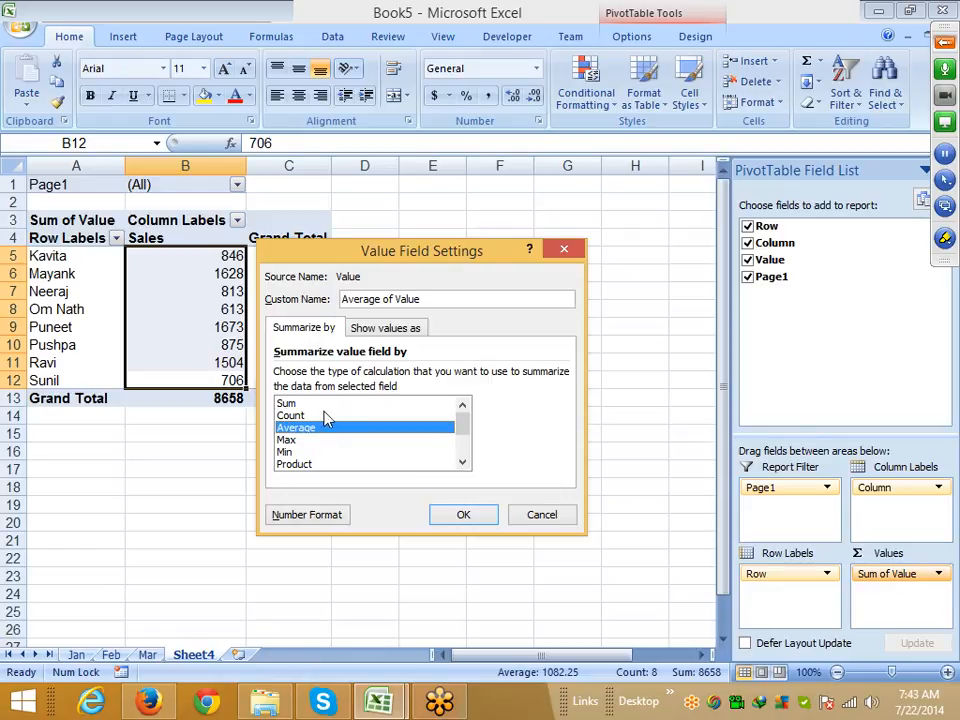
pyautogui.click(326, 404)
pyautogui.click(326, 416)
pyautogui.click(326, 428)
pyautogui.click(326, 405)
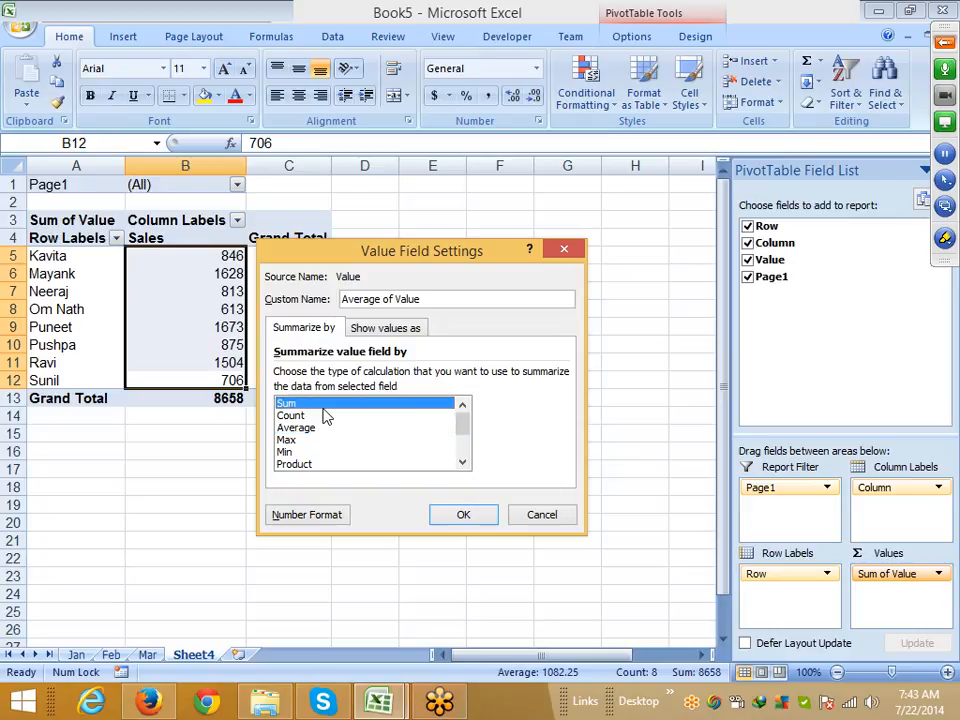
pyautogui.click(325, 428)
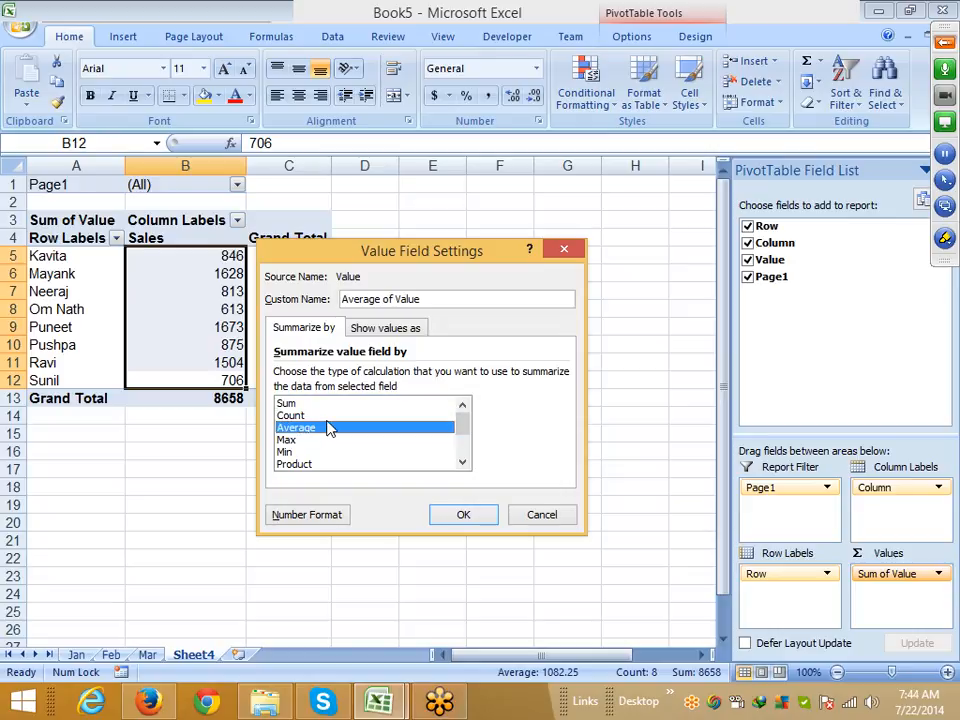
pyautogui.click(313, 441)
pyautogui.click(295, 452)
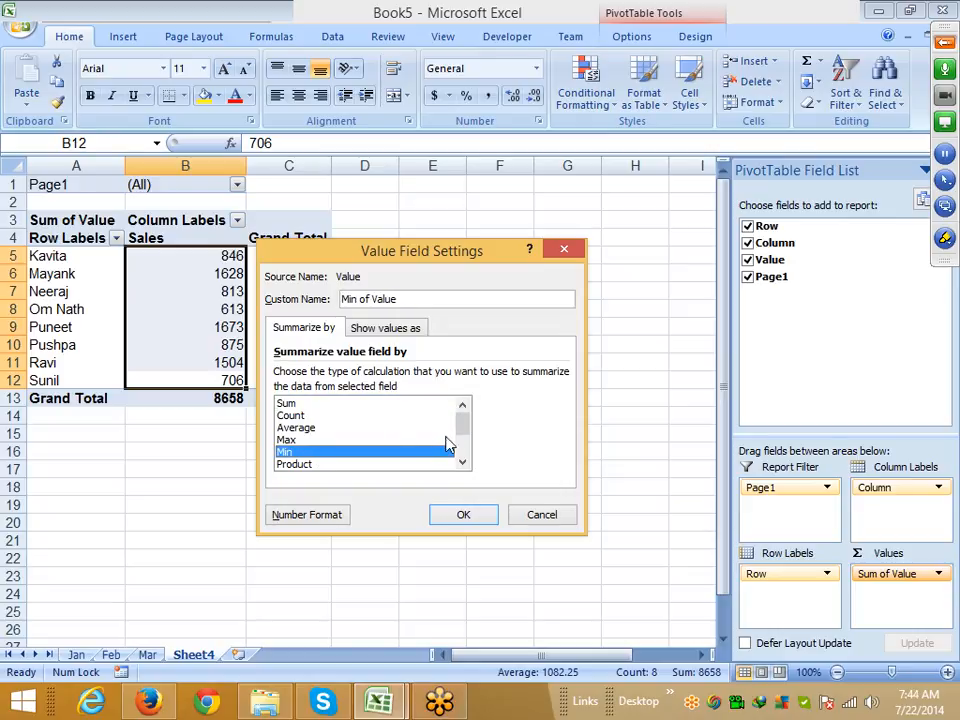
# Step: Review the remaining summary functions from Product to Varp, revisit Count, Average, Max and Min, and reselect Sum
pyautogui.moveTo(459, 429); pyautogui.dragTo(460, 446)
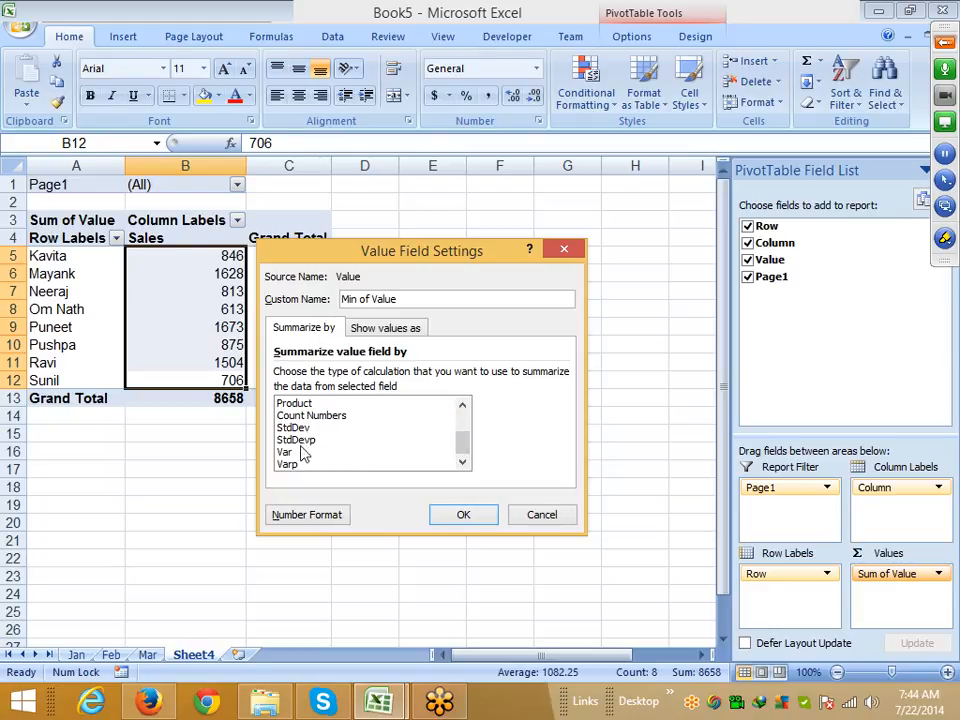
pyautogui.moveTo(466, 454); pyautogui.dragTo(470, 440)
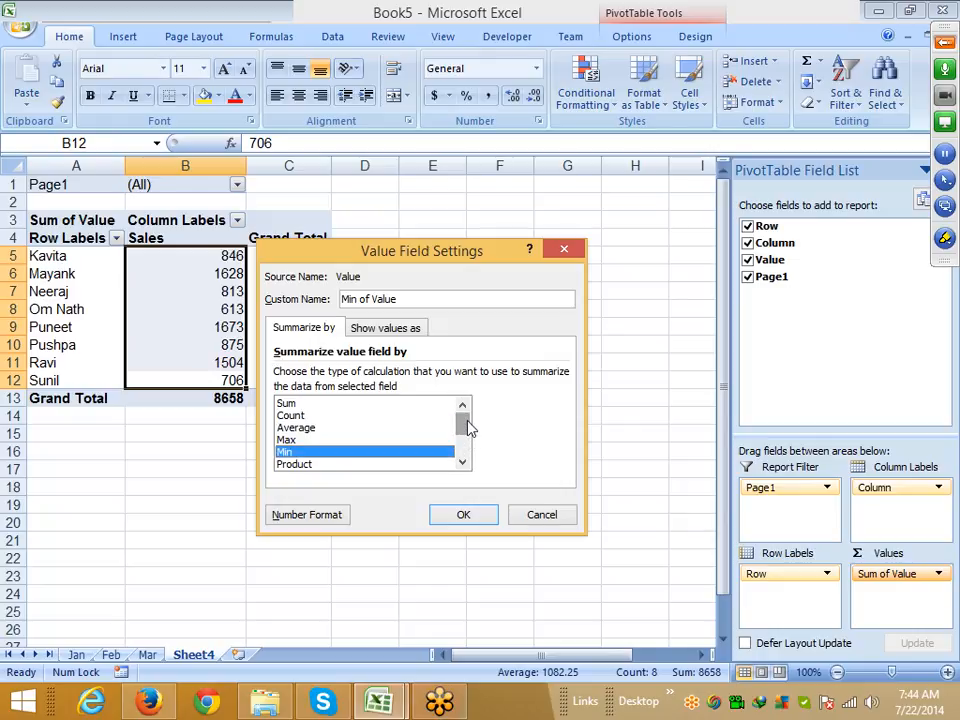
pyautogui.click(315, 415)
pyautogui.click(312, 428)
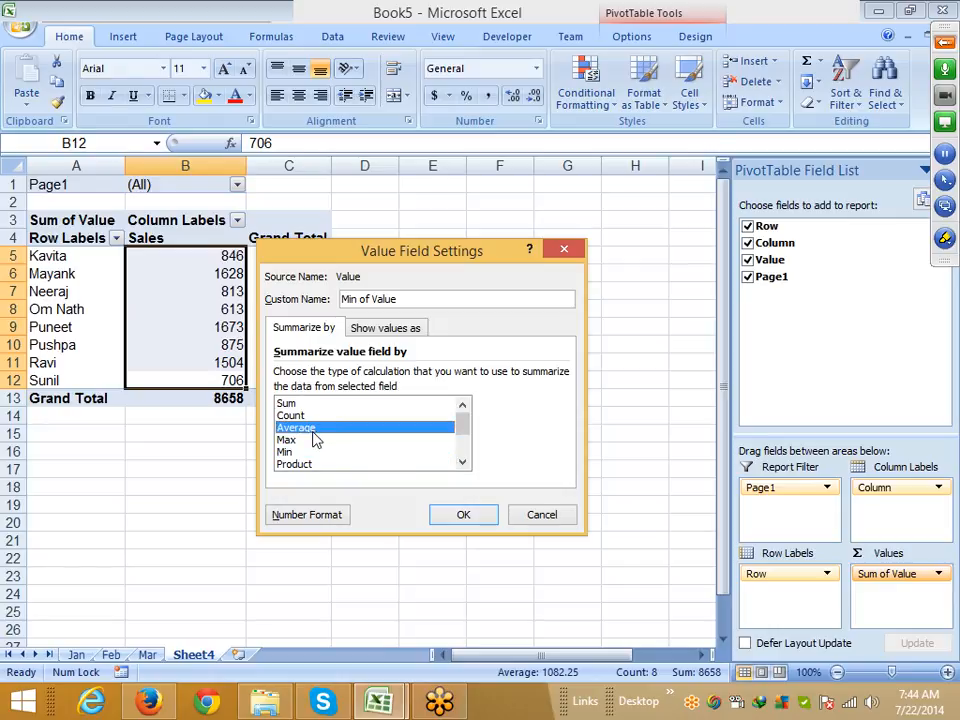
pyautogui.click(312, 441)
pyautogui.click(312, 453)
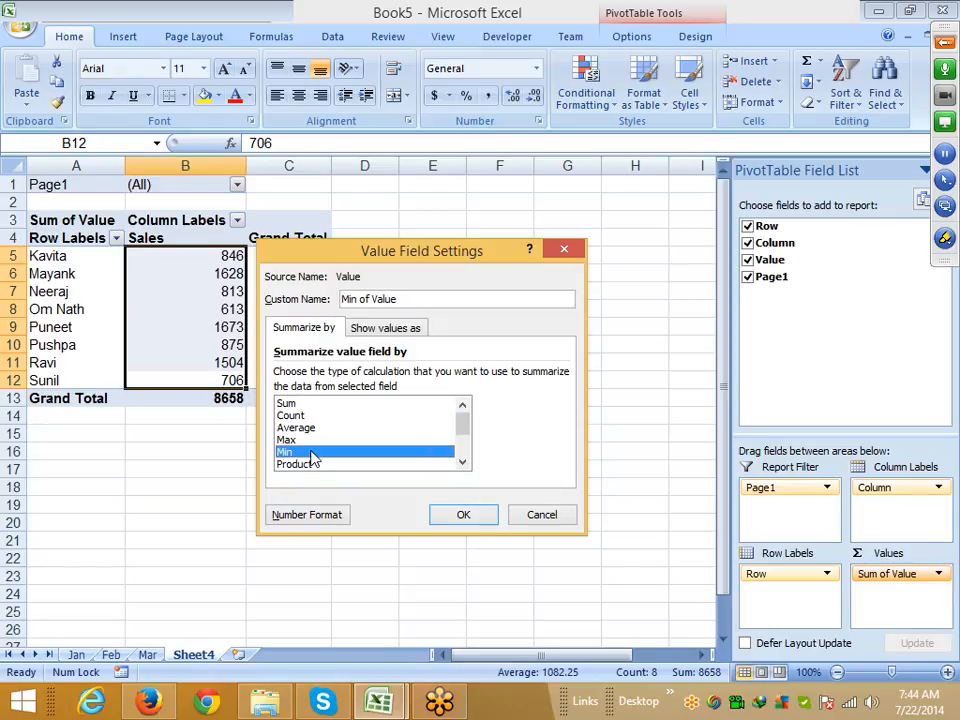
pyautogui.click(310, 404)
# Step: Examine the Show values as calculation options for Sum of Value and close the field settings without applying changes
pyautogui.click(412, 329)
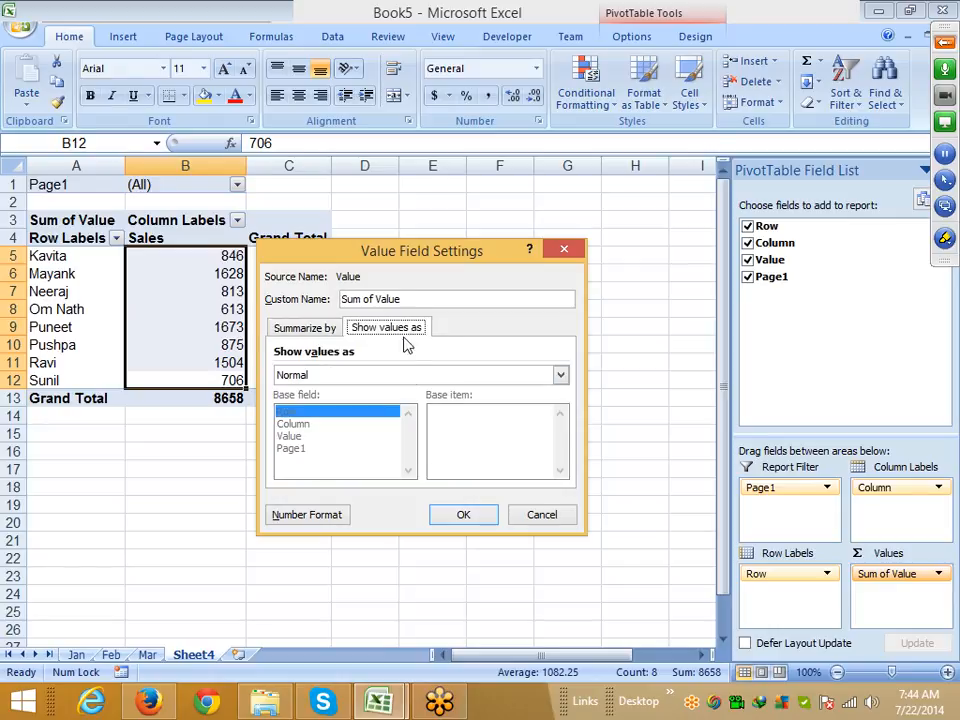
pyautogui.click(392, 376)
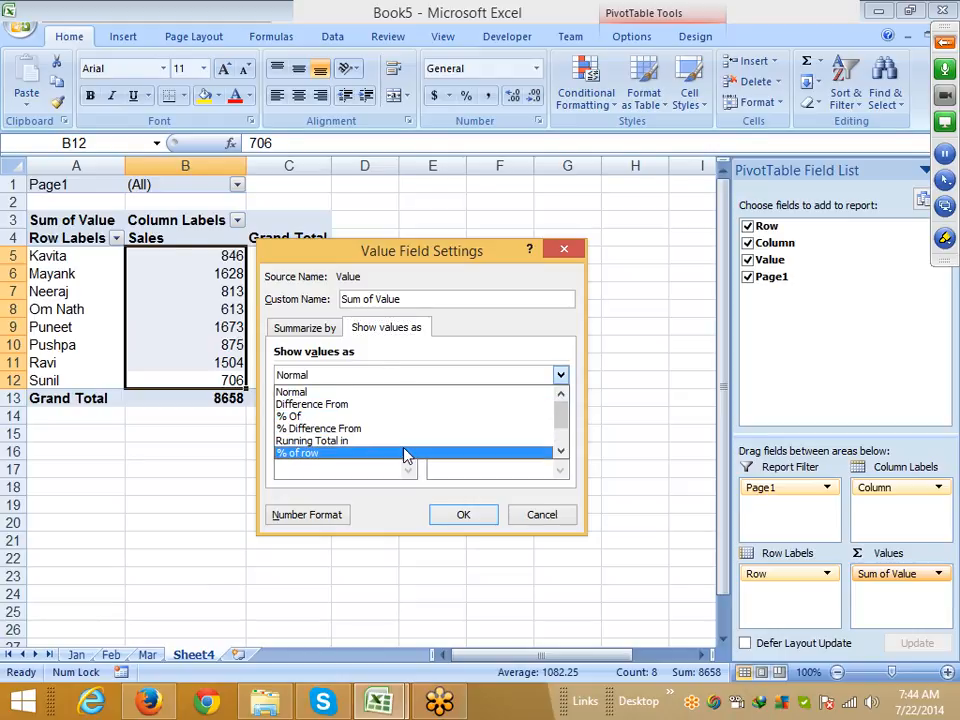
pyautogui.scroll(-2, 404, 451)
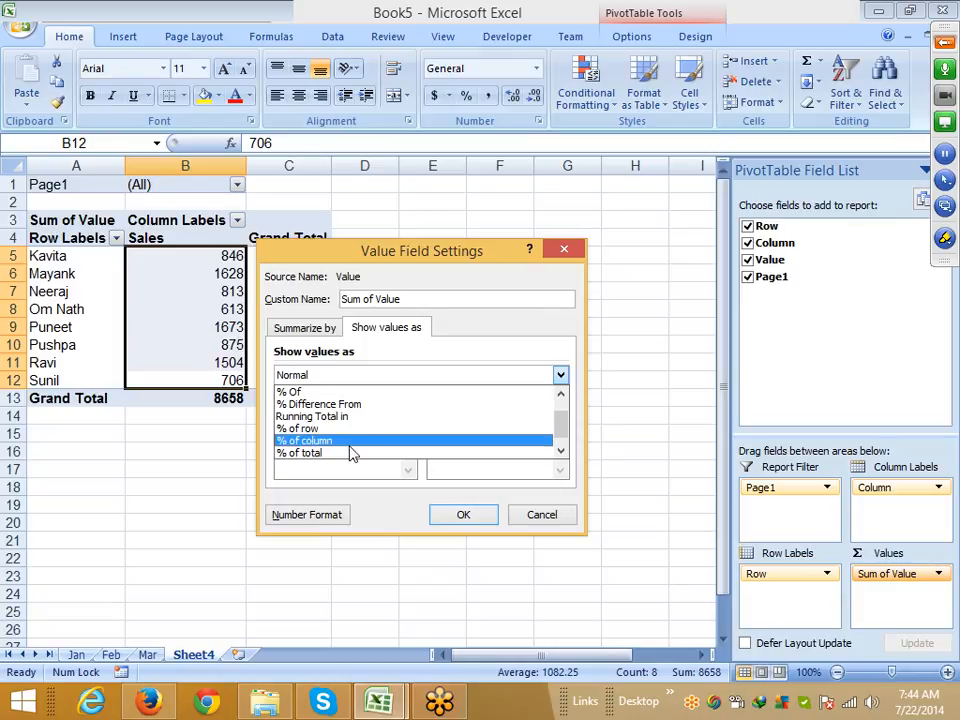
pyautogui.click(561, 252)
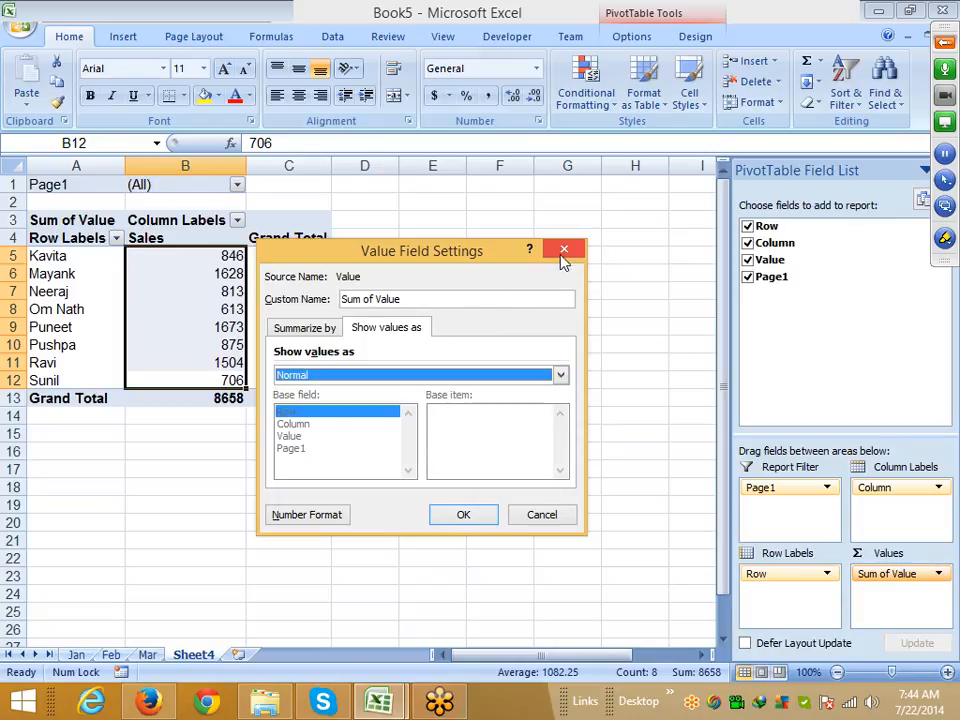
pyautogui.click(561, 252)
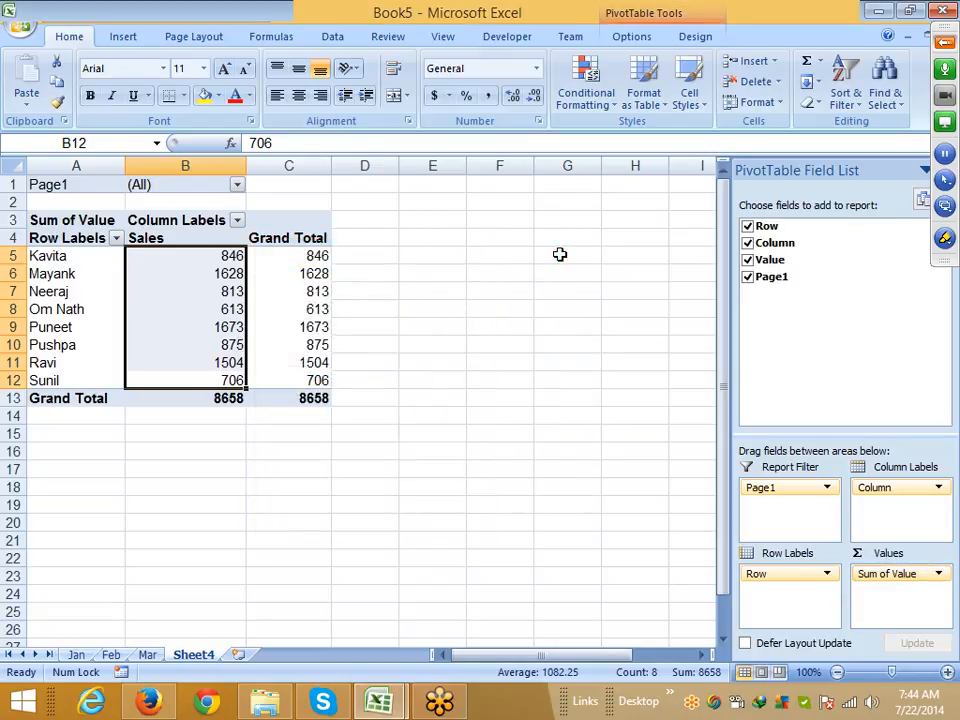